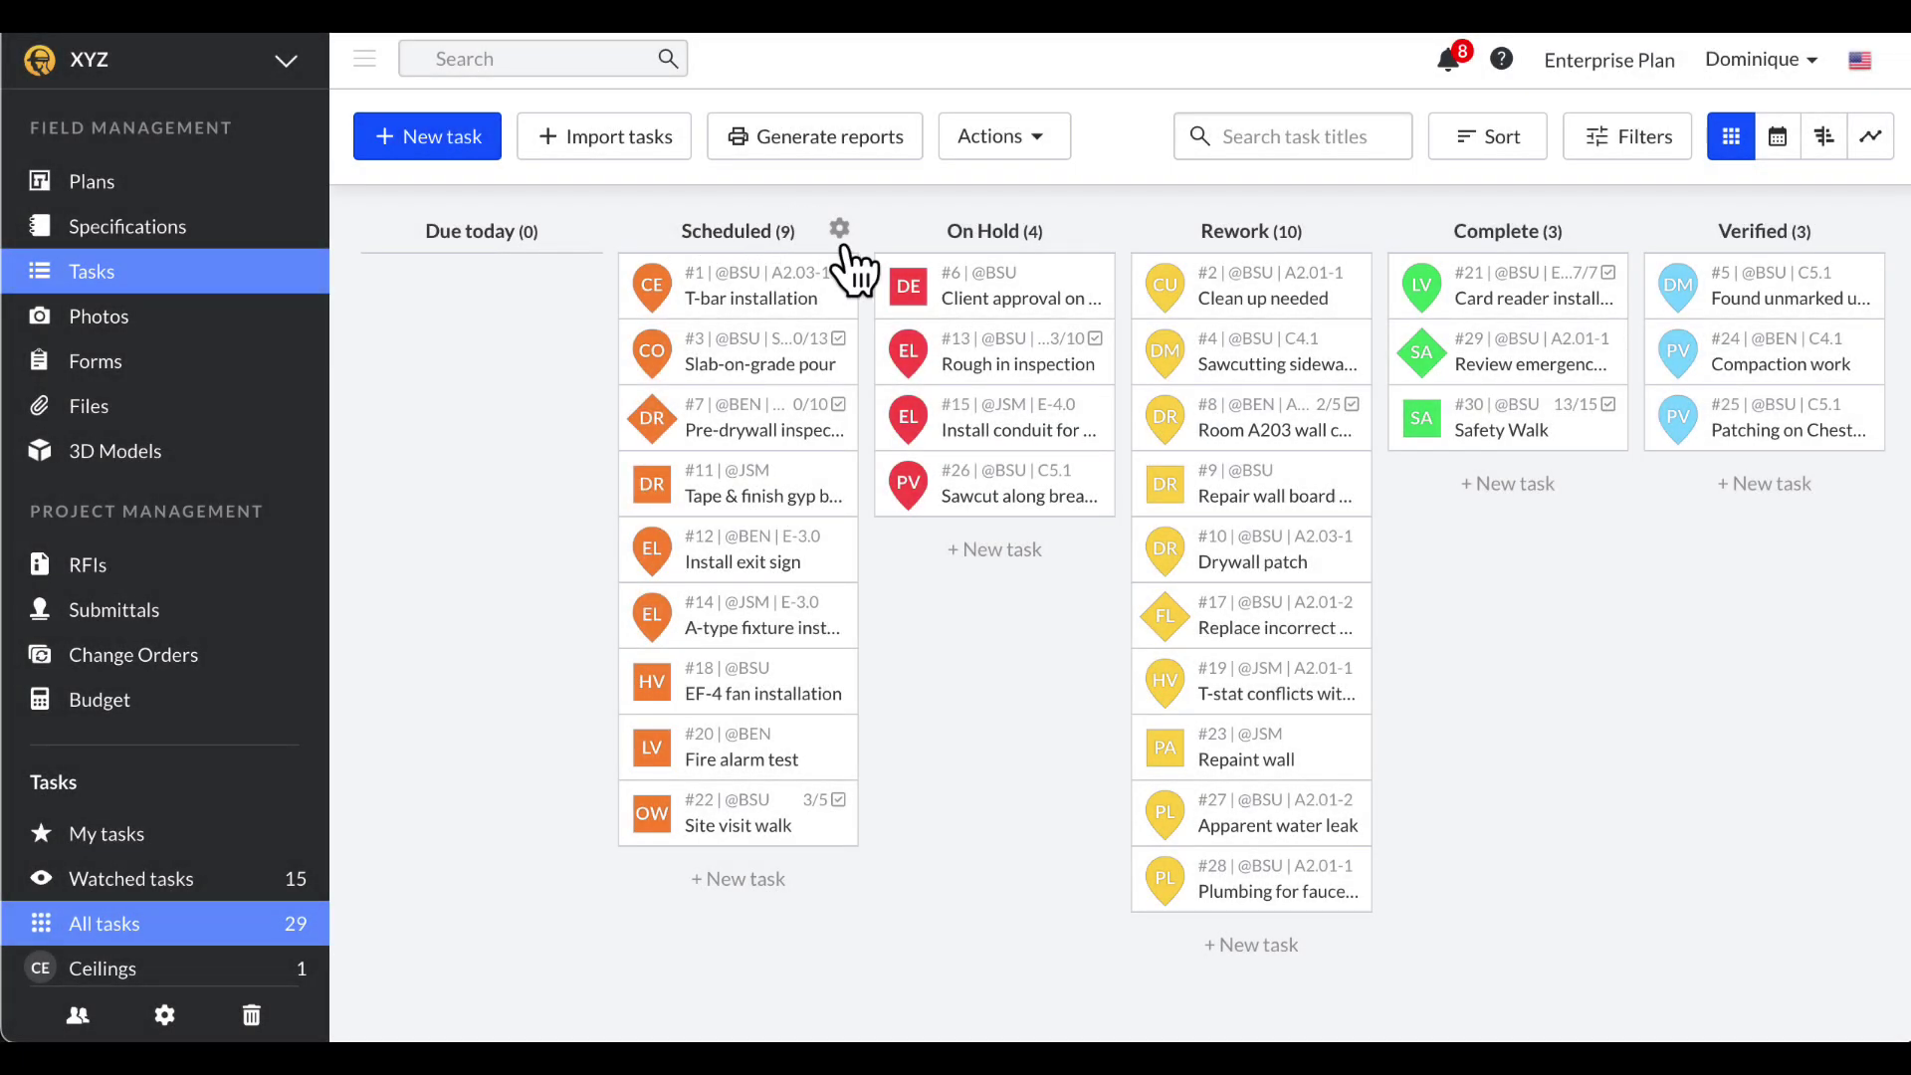
# Rename the On Hold task status to Pending and save
pyautogui.click(839, 230)
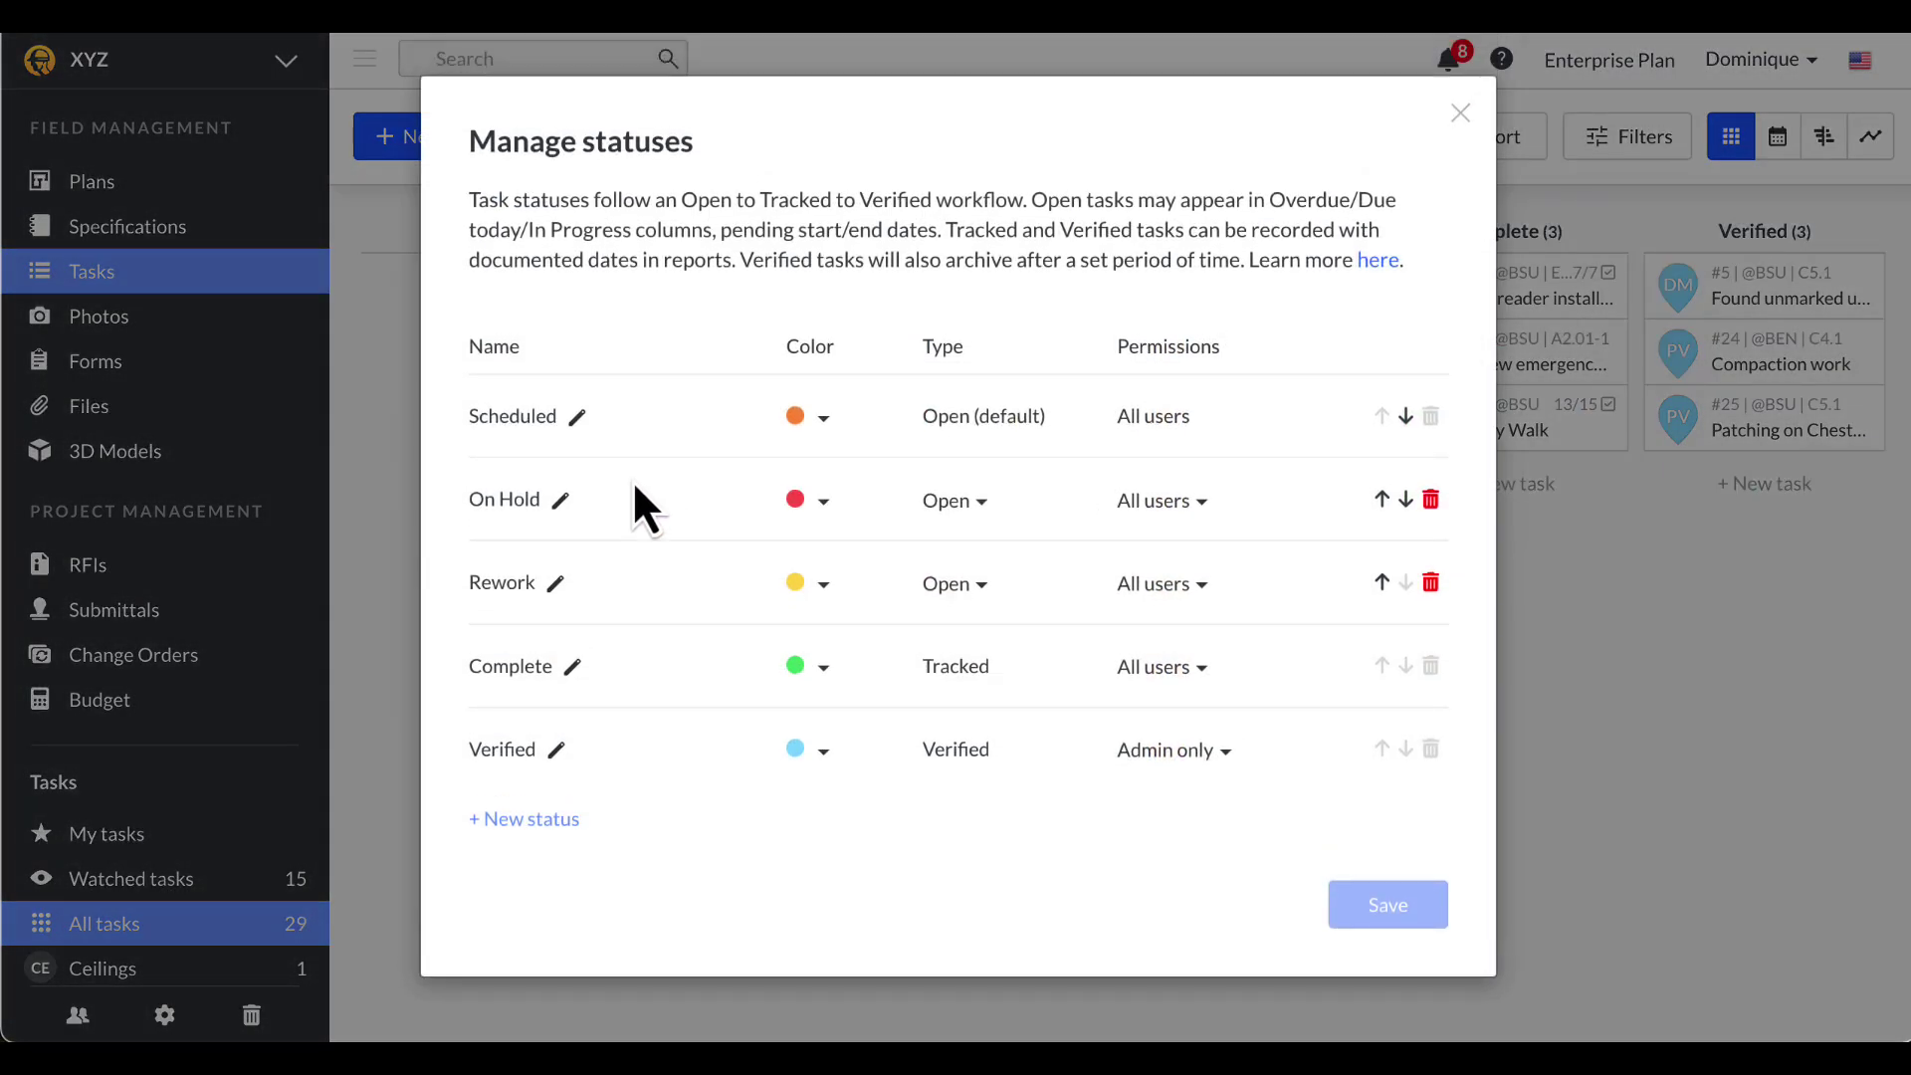
pyautogui.click(552, 503)
pyautogui.write('P')
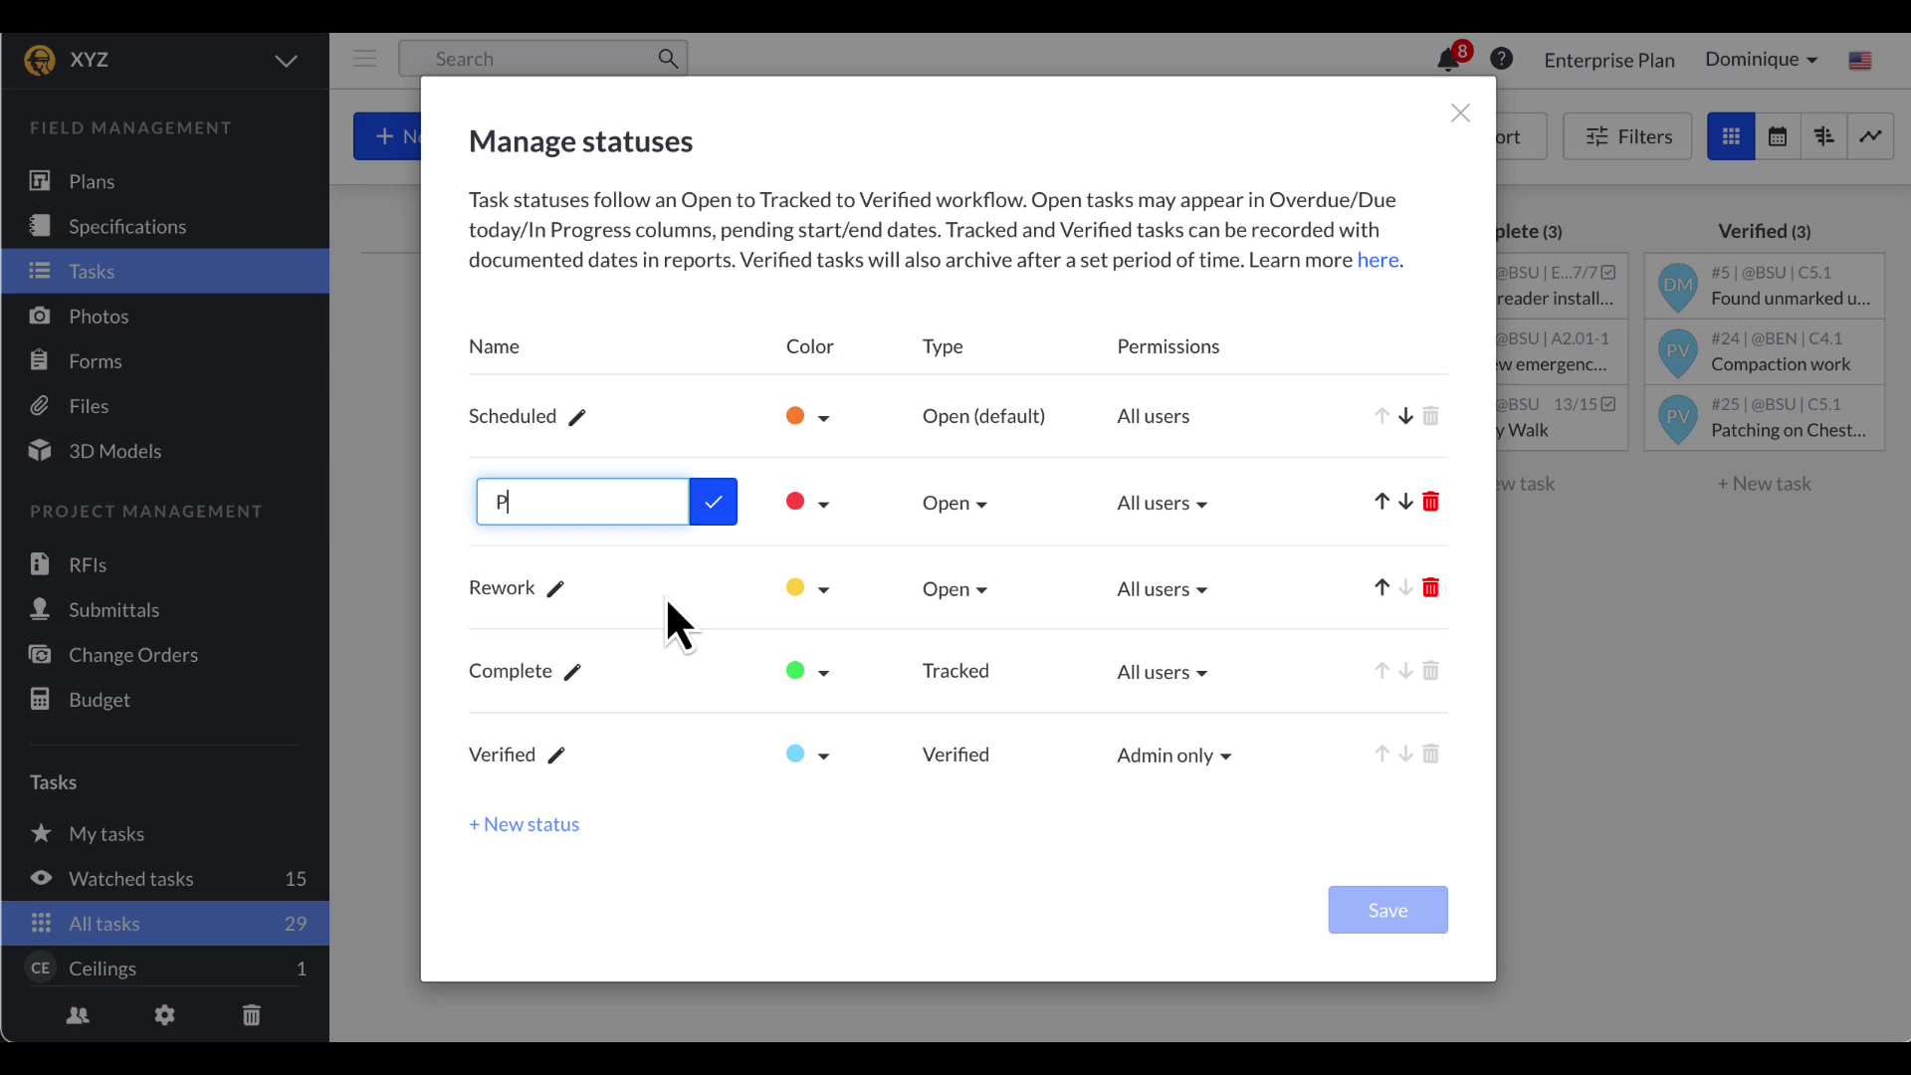
pyautogui.write('ending')
pyautogui.press('Return')
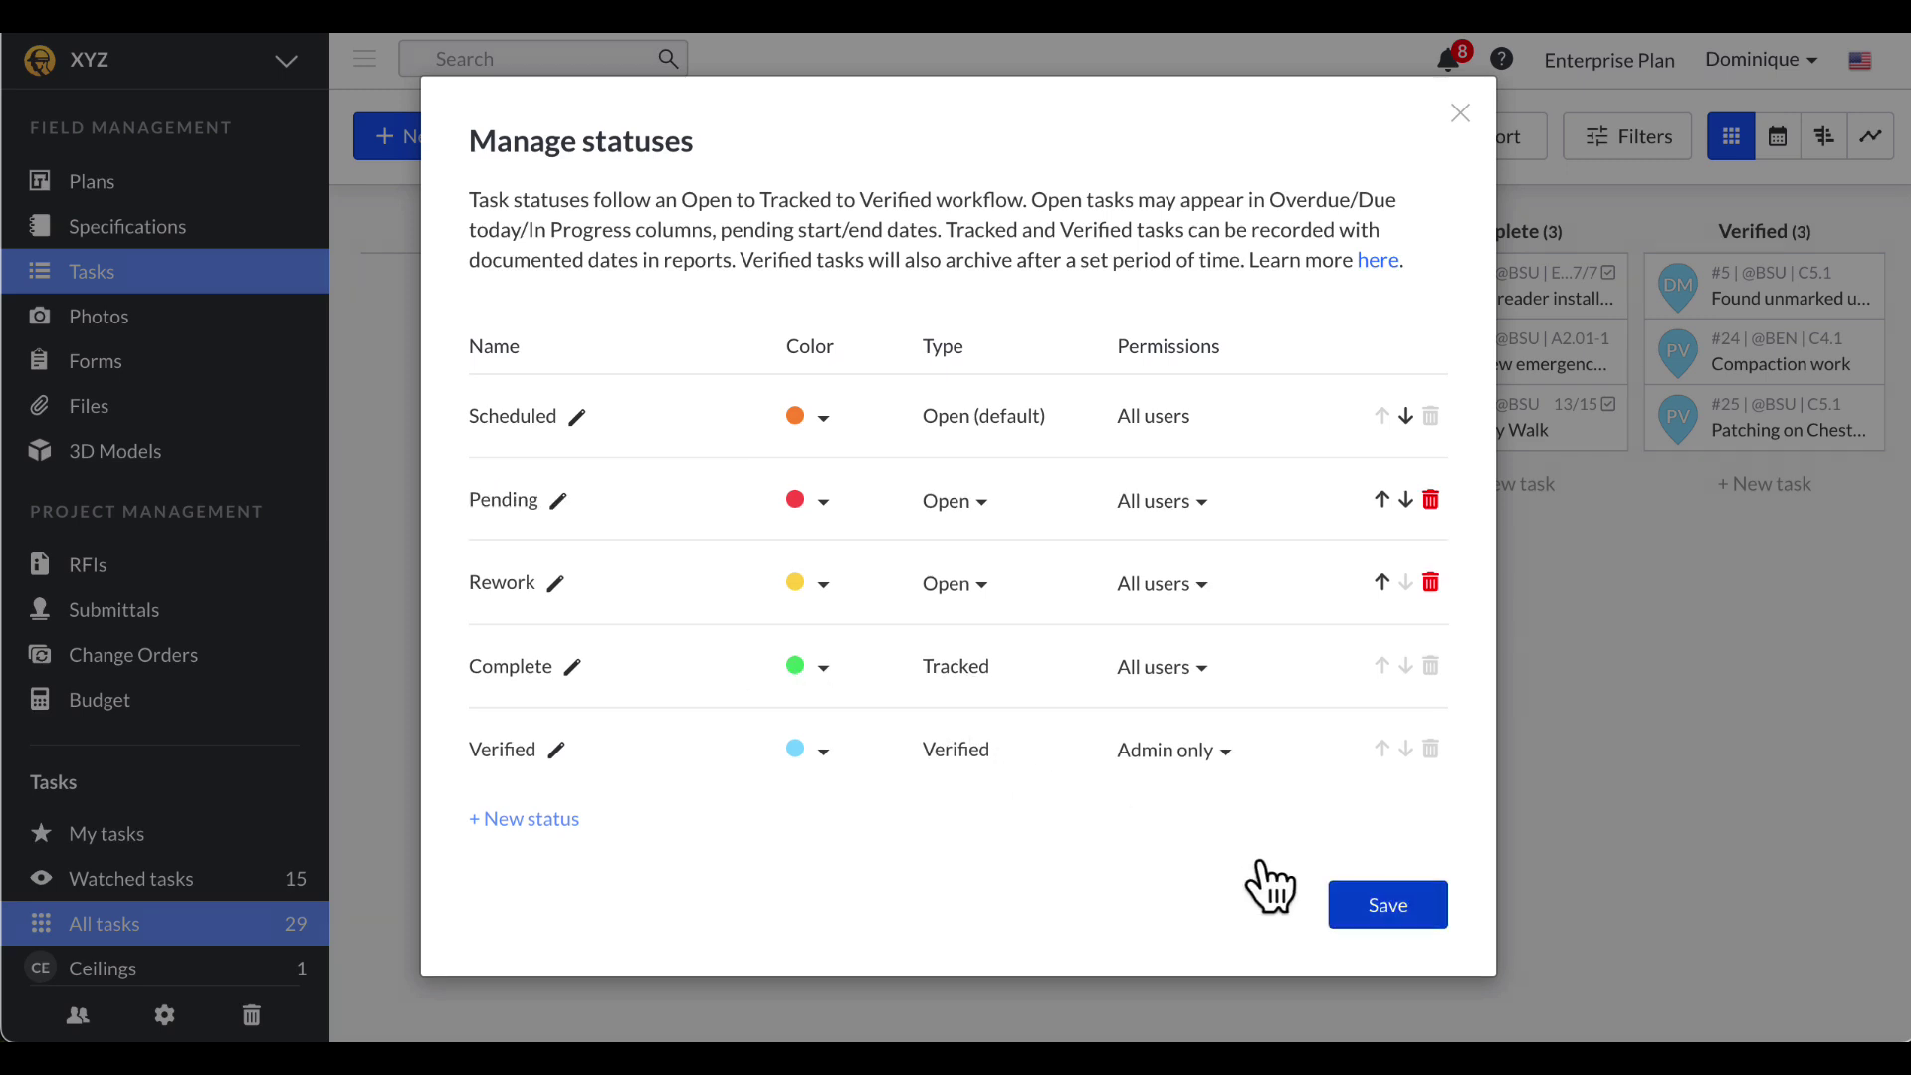
pyautogui.click(1395, 925)
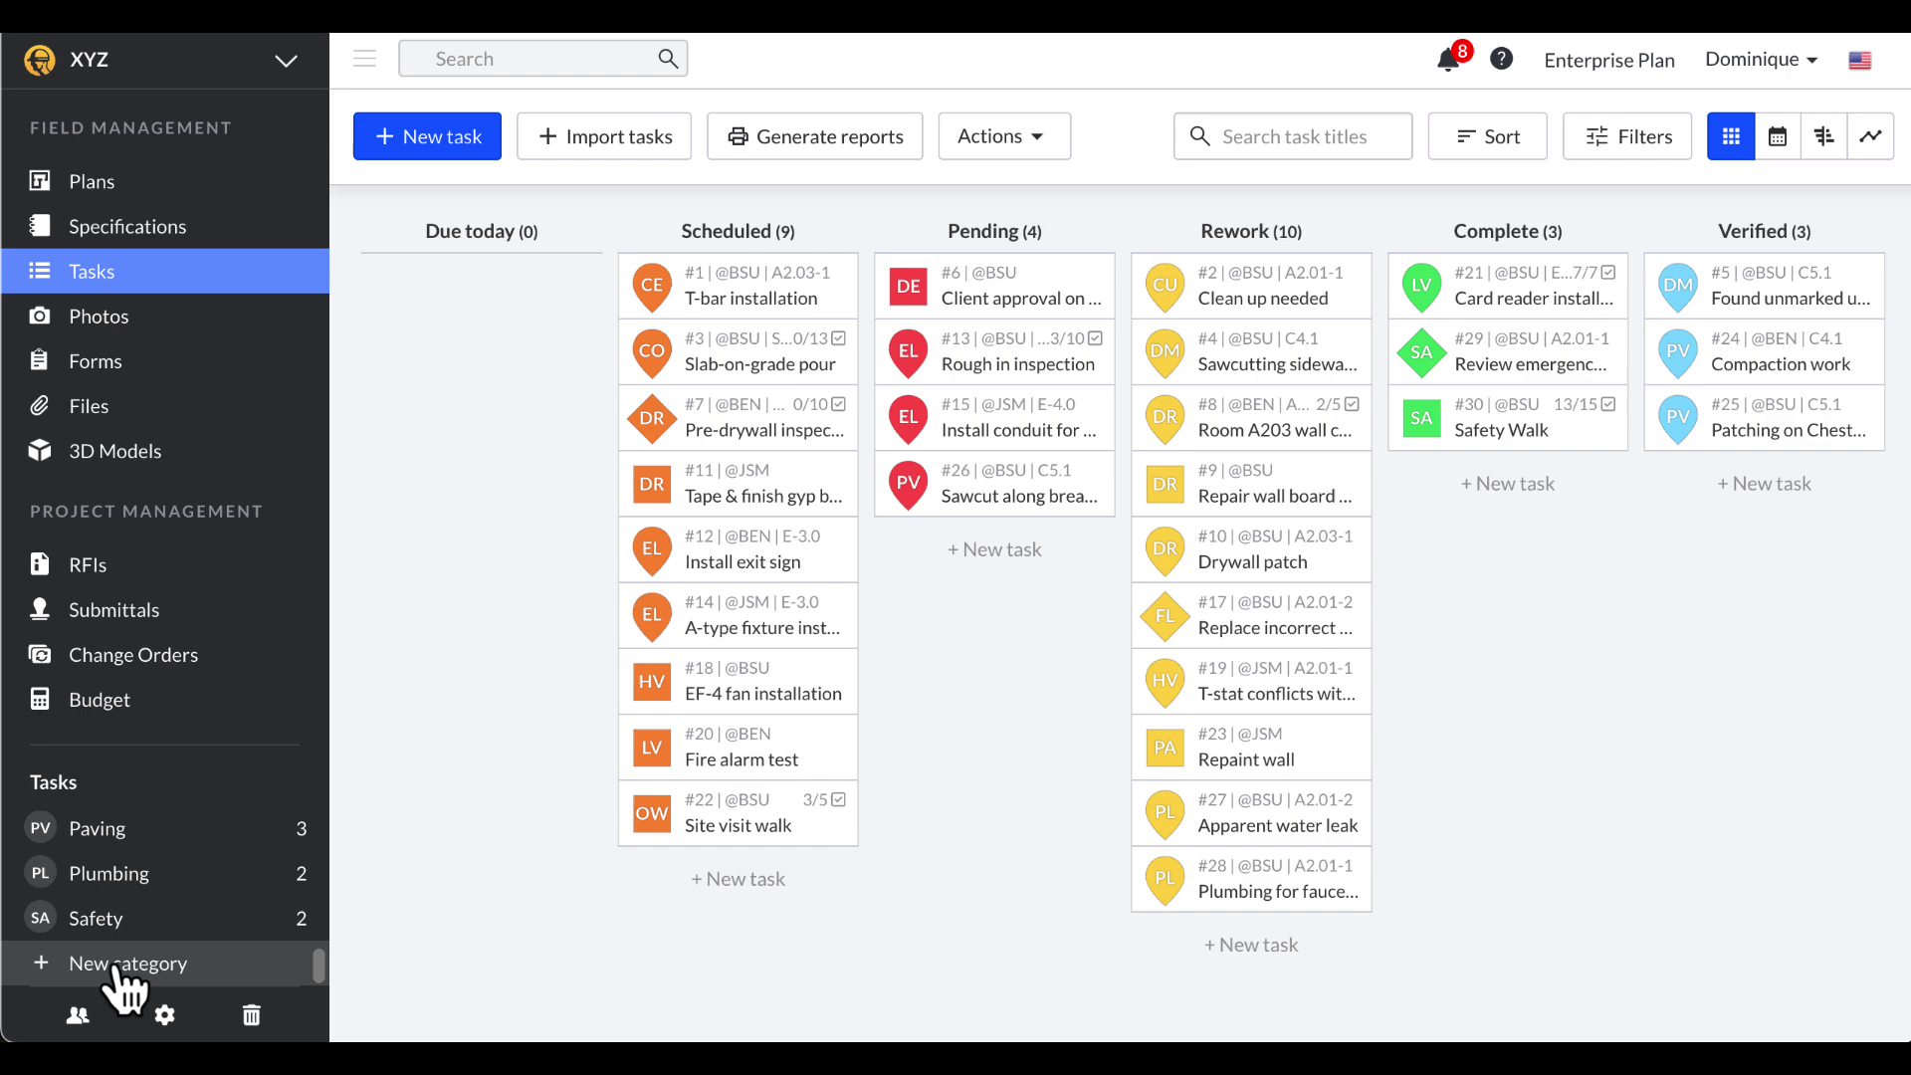
# Add a new task category named Inspections
pyautogui.click(123, 963)
pyautogui.write('Inspection')
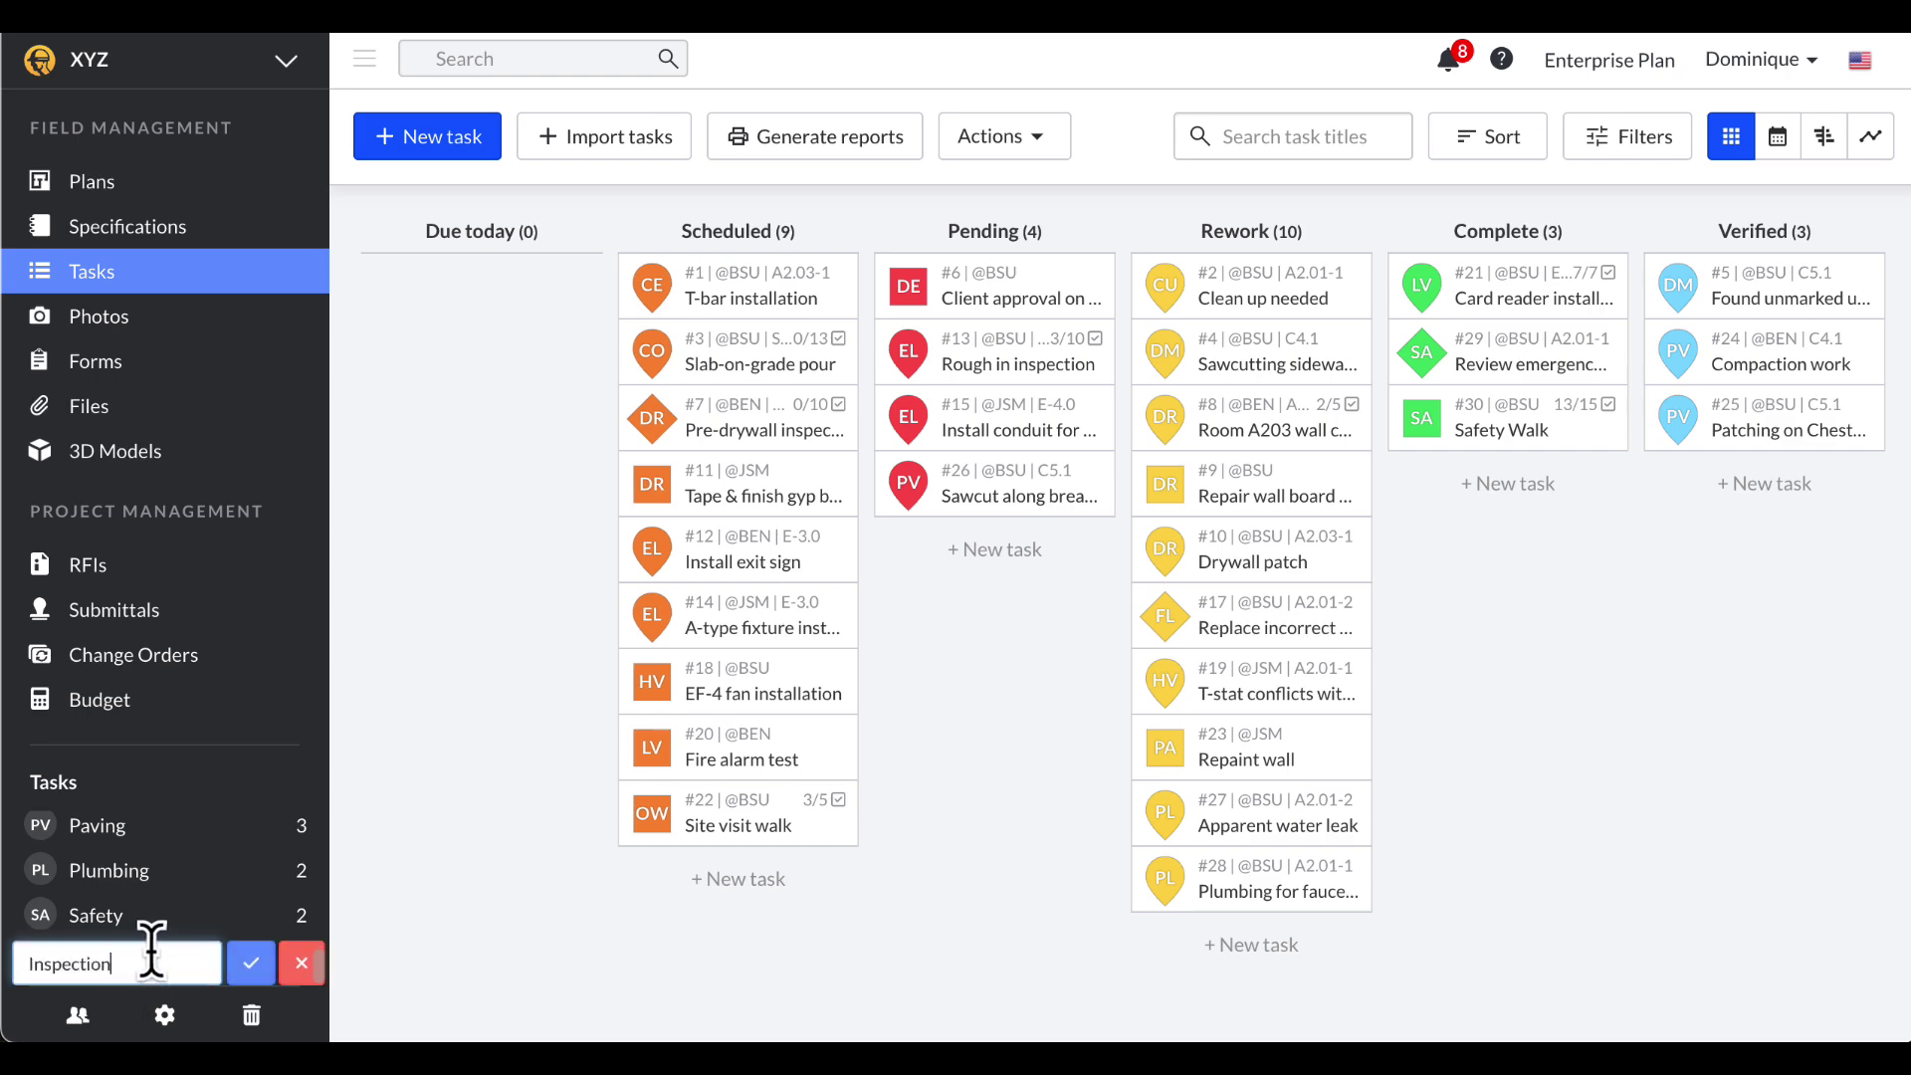
pyautogui.press('Return')
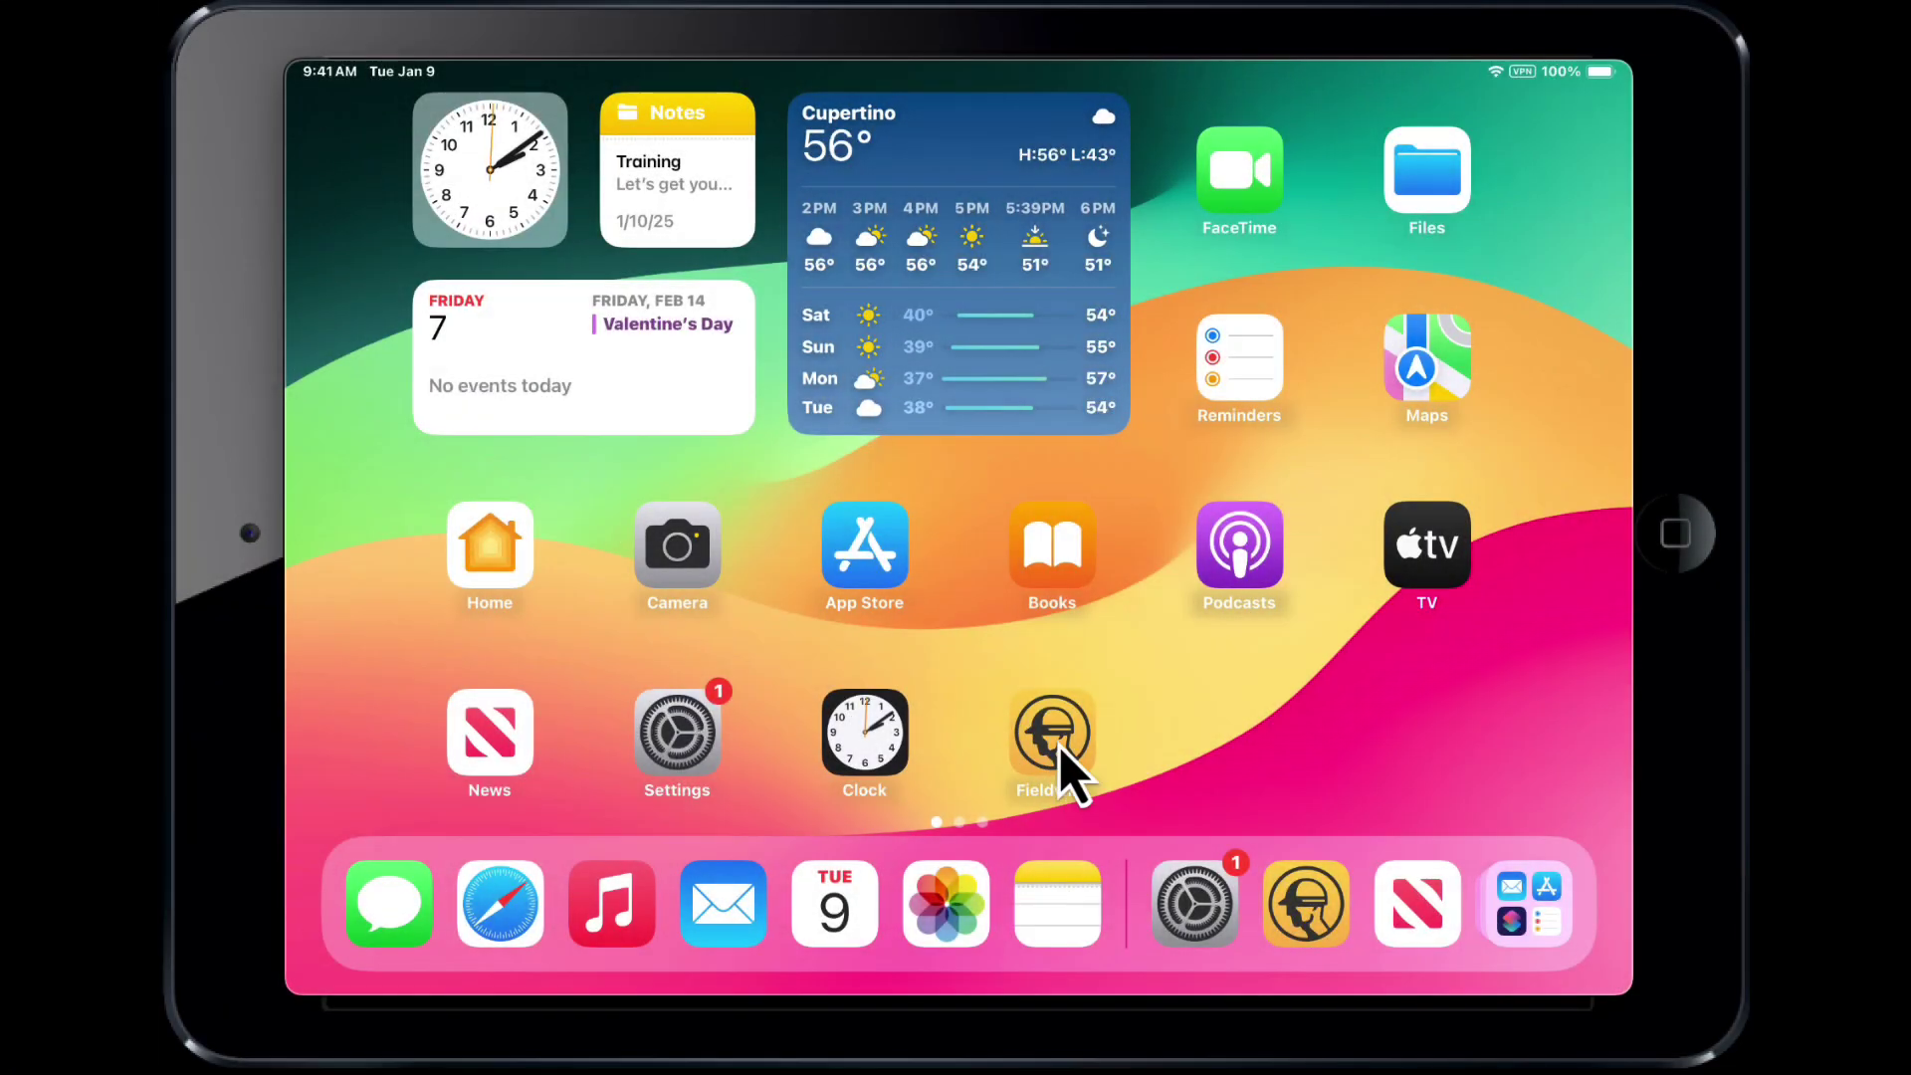
# Open the A2.01-1 Building 1 Floor Plan in project XYZ on the iPad and choose the task pin tool
pyautogui.click(1059, 751)
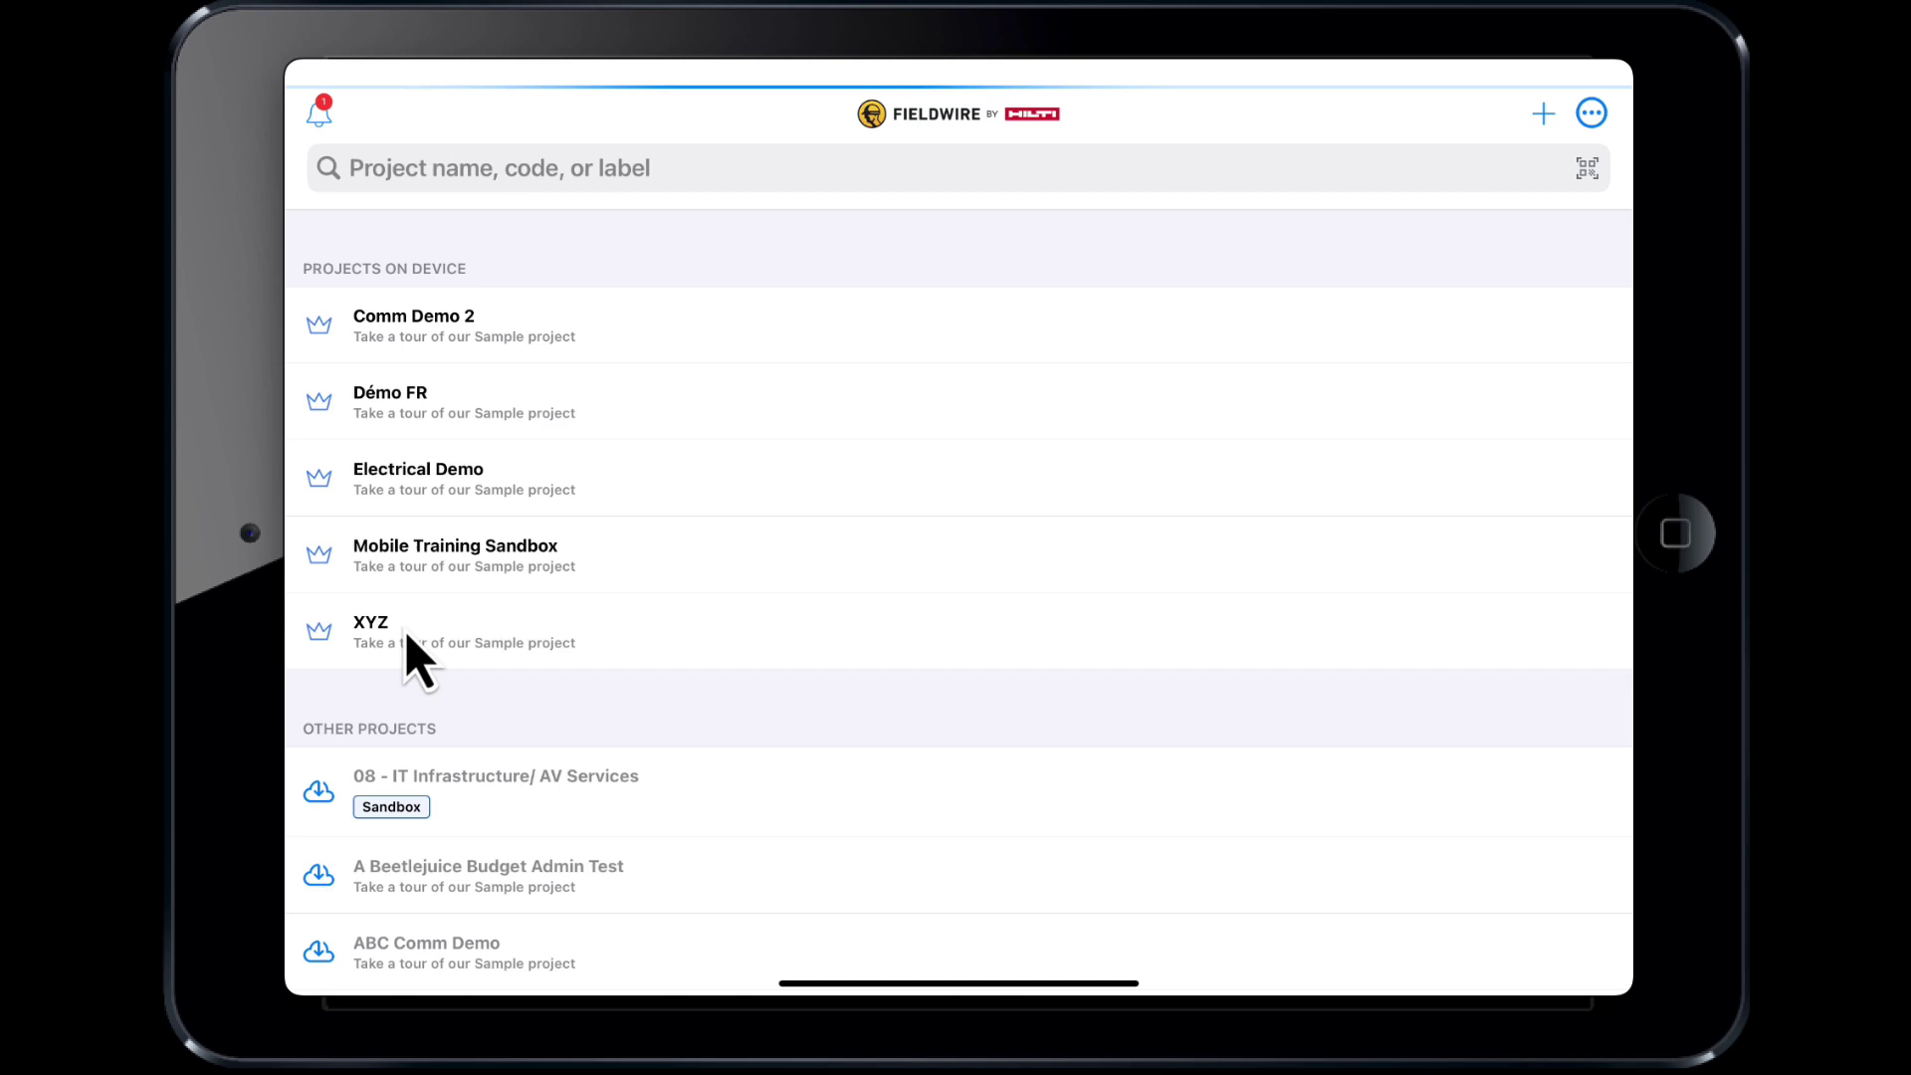
pyautogui.click(406, 637)
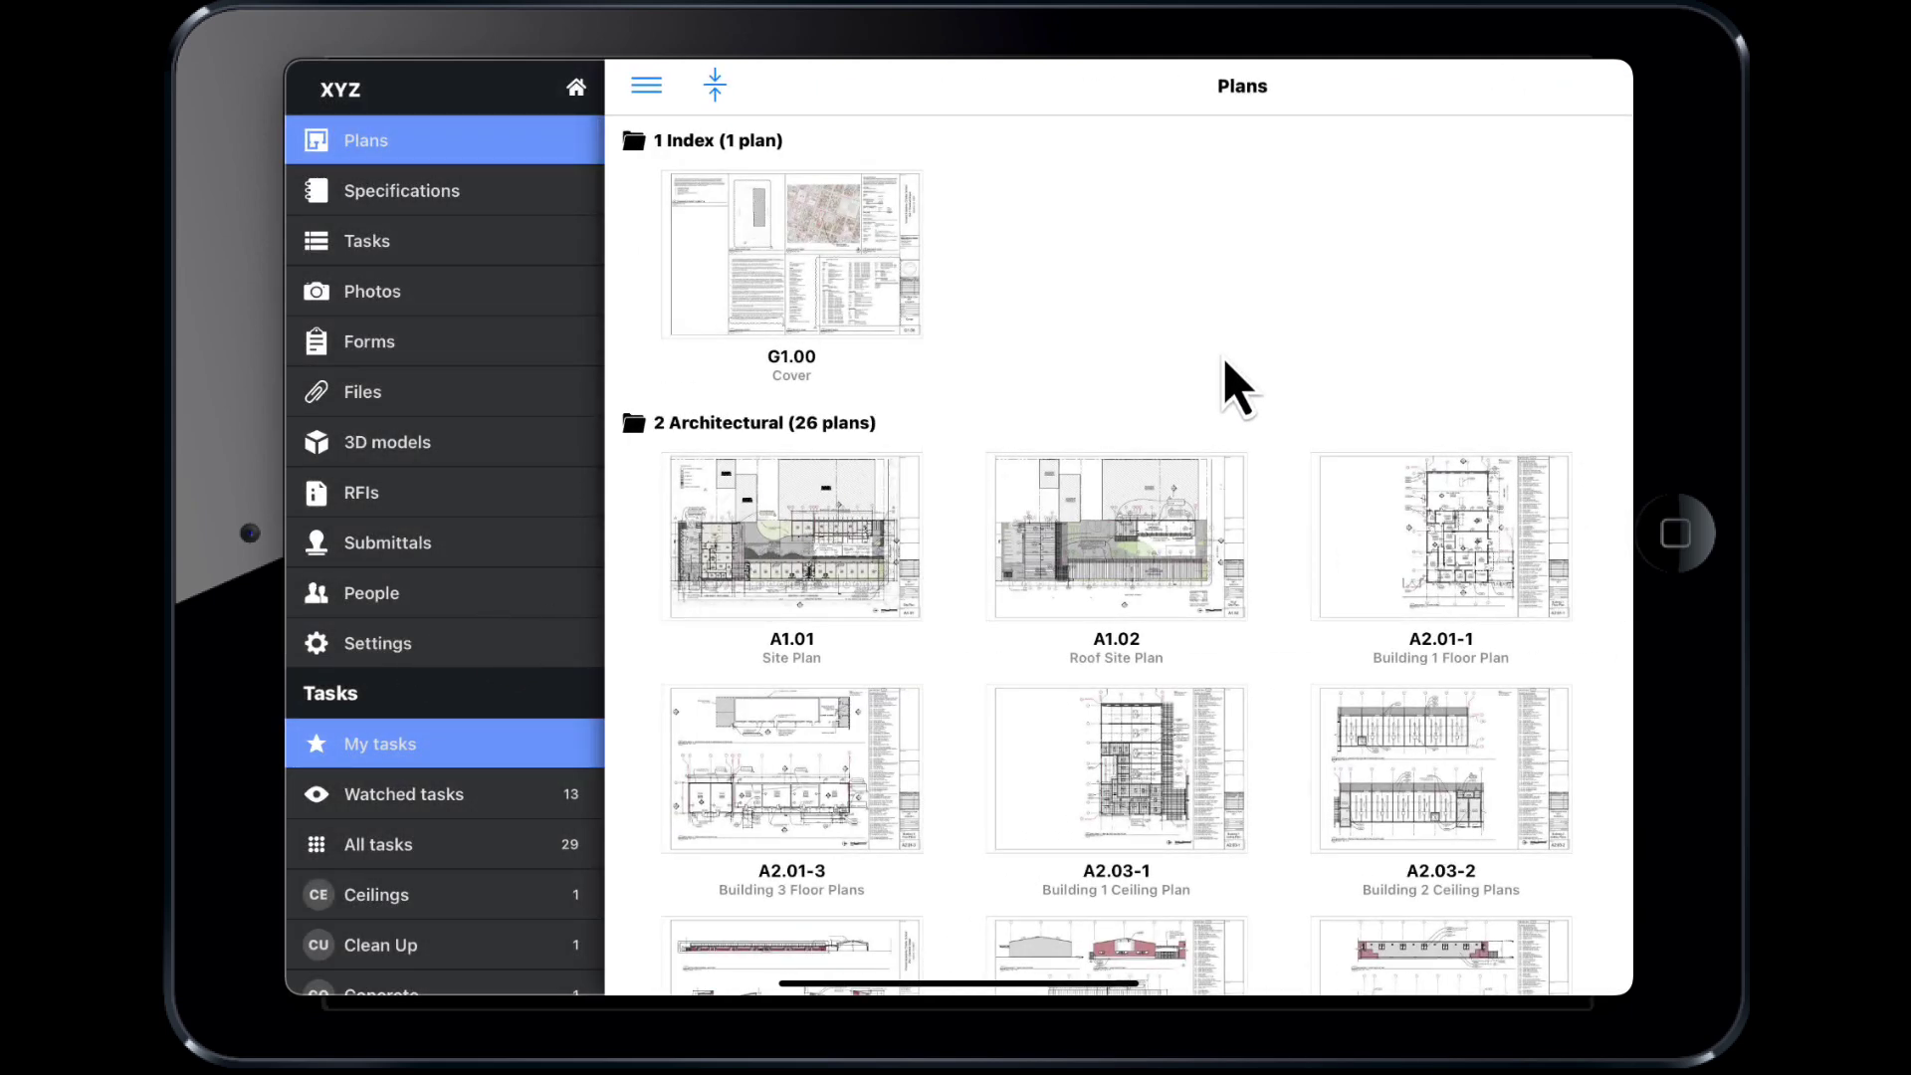
pyautogui.click(1145, 543)
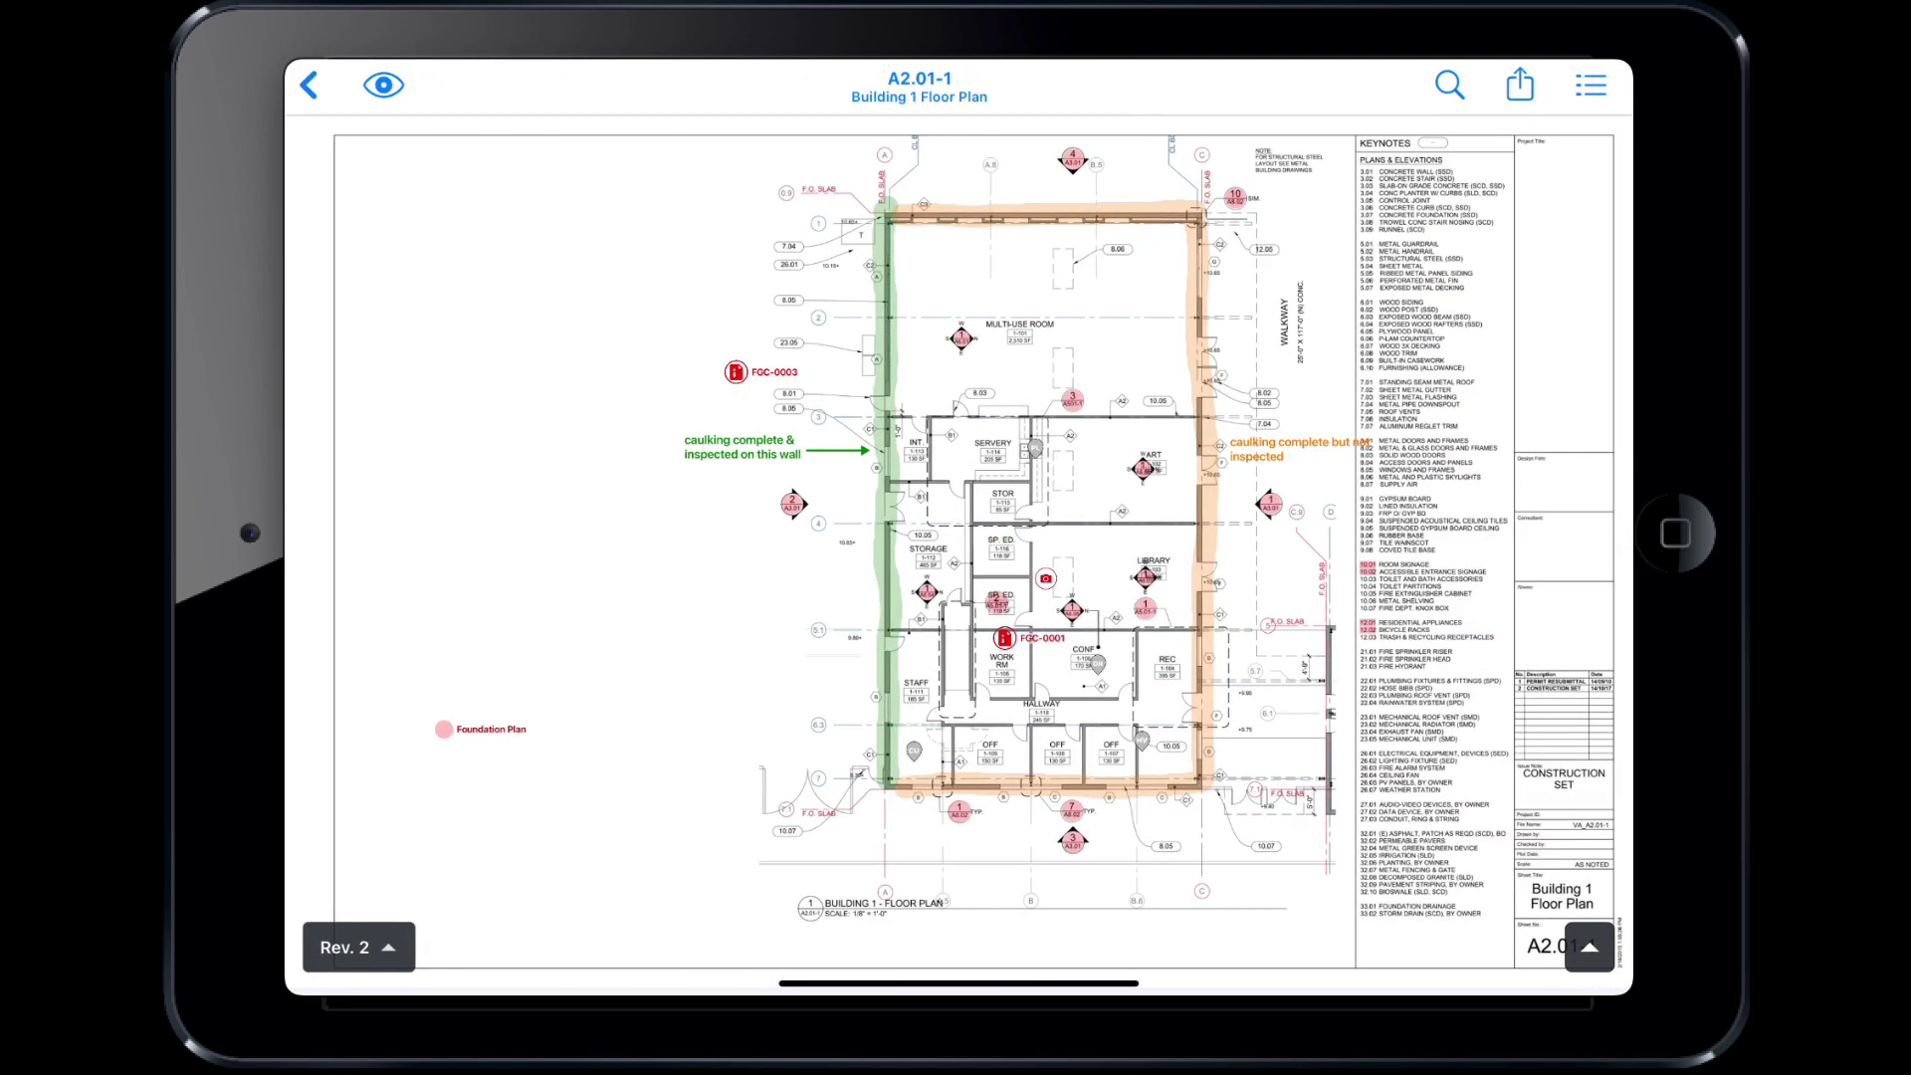
pyautogui.scroll(5, 965, 503)
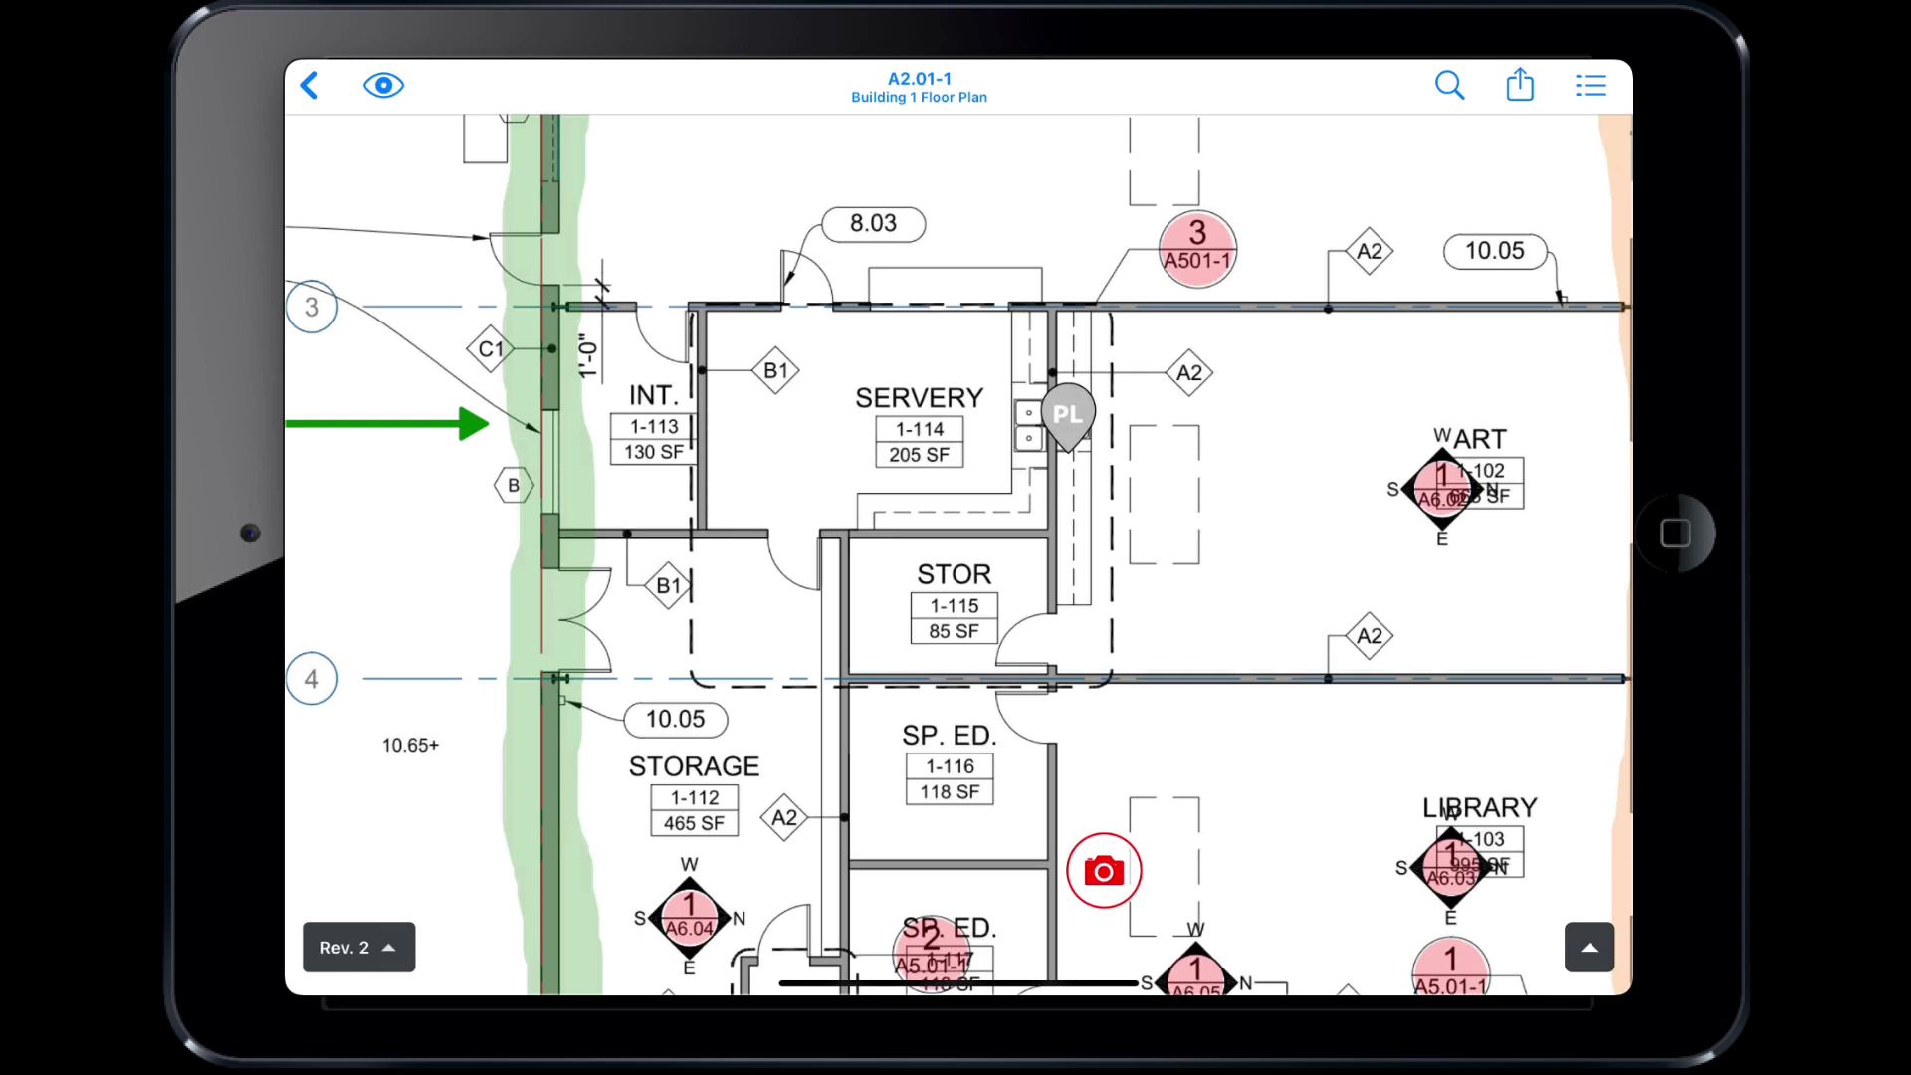
pyautogui.click(1589, 948)
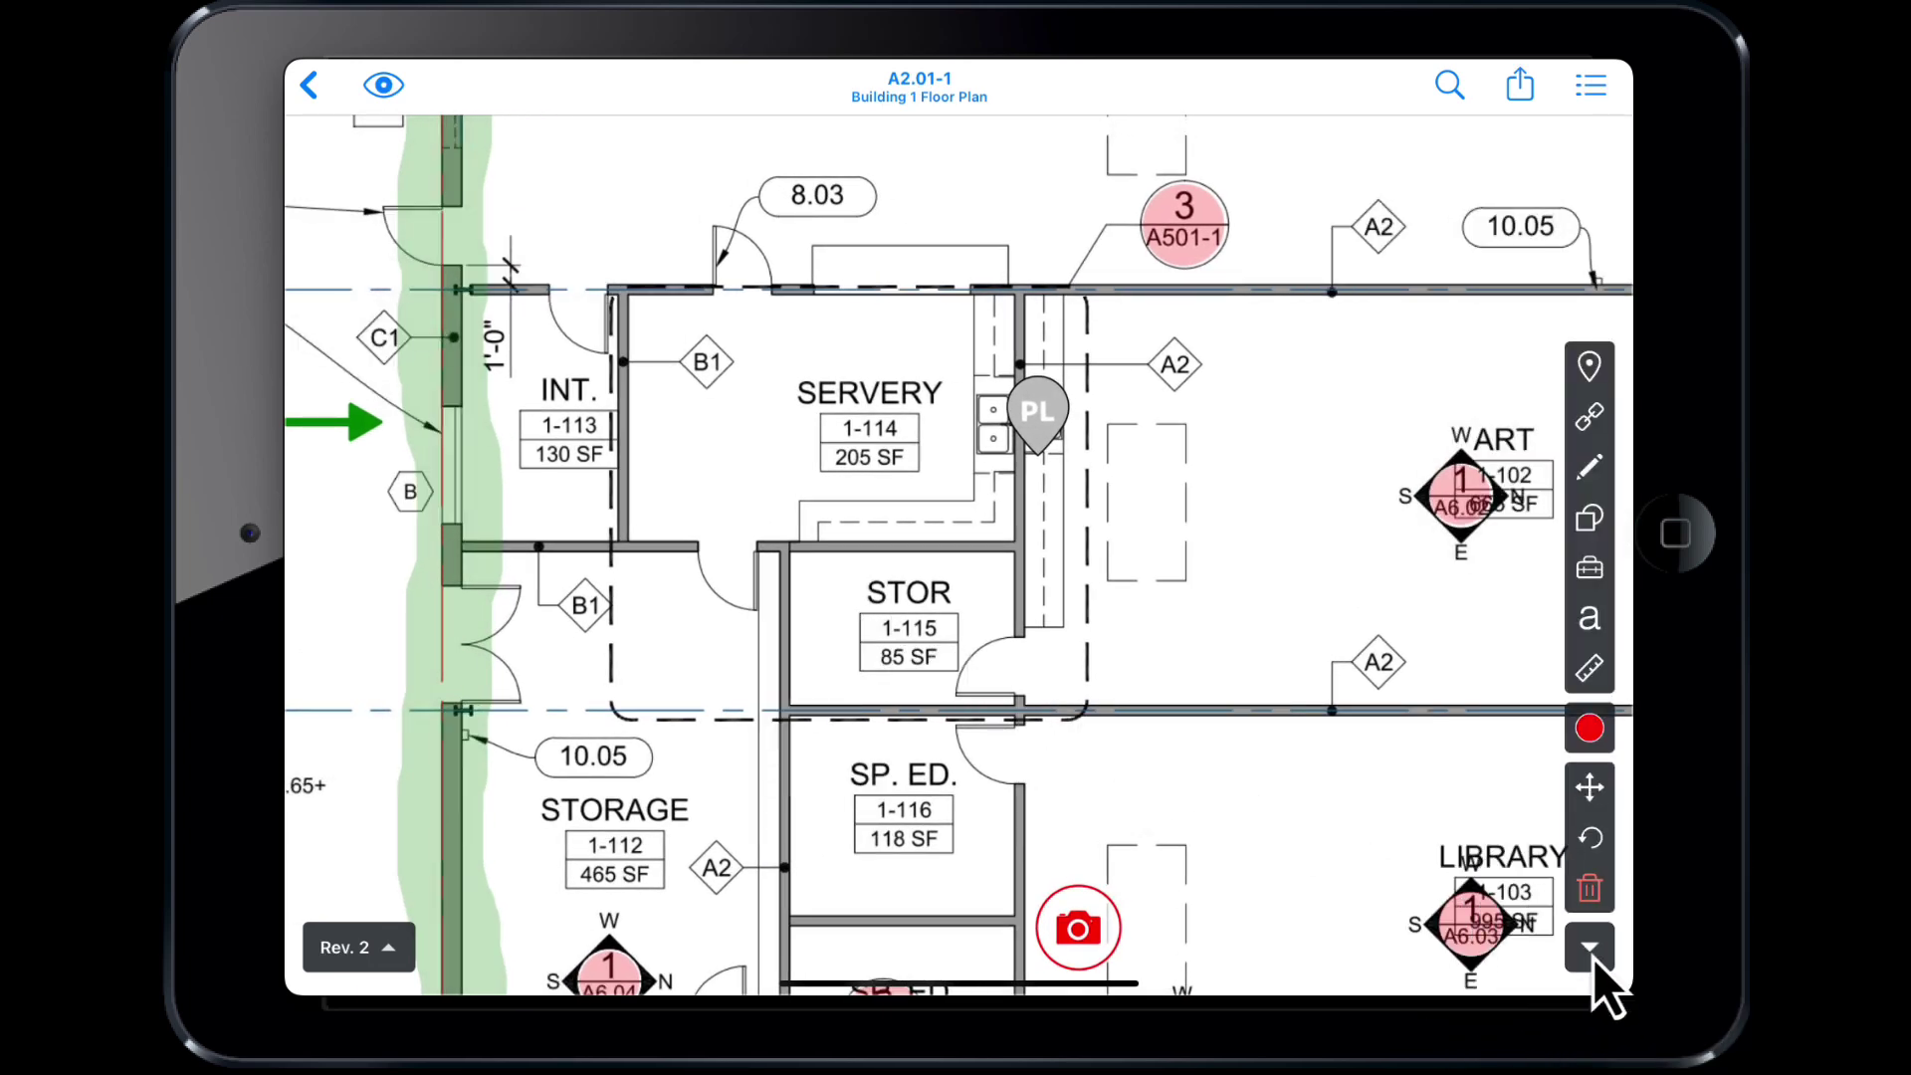
pyautogui.click(1589, 369)
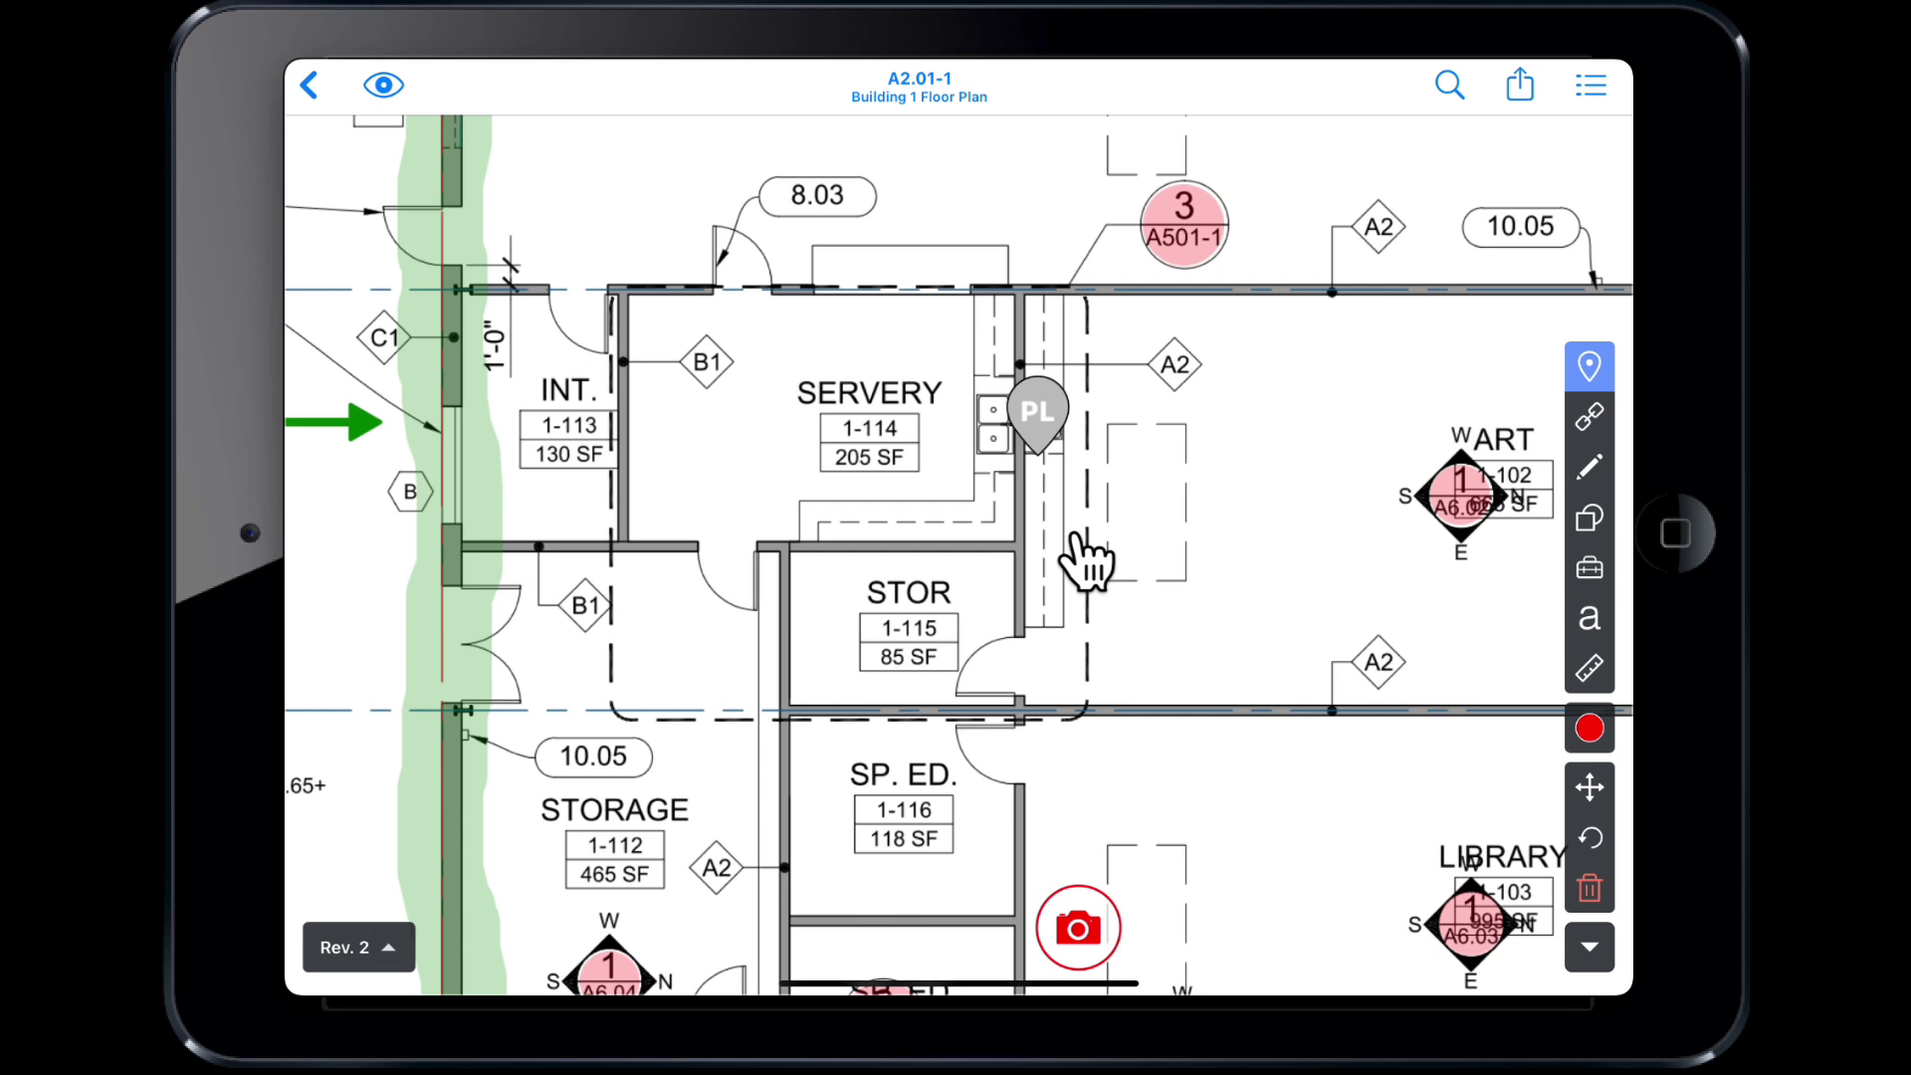
# Pin a task in the STOR room titled 'Drywall patching' with category Drywall
pyautogui.click(804, 609)
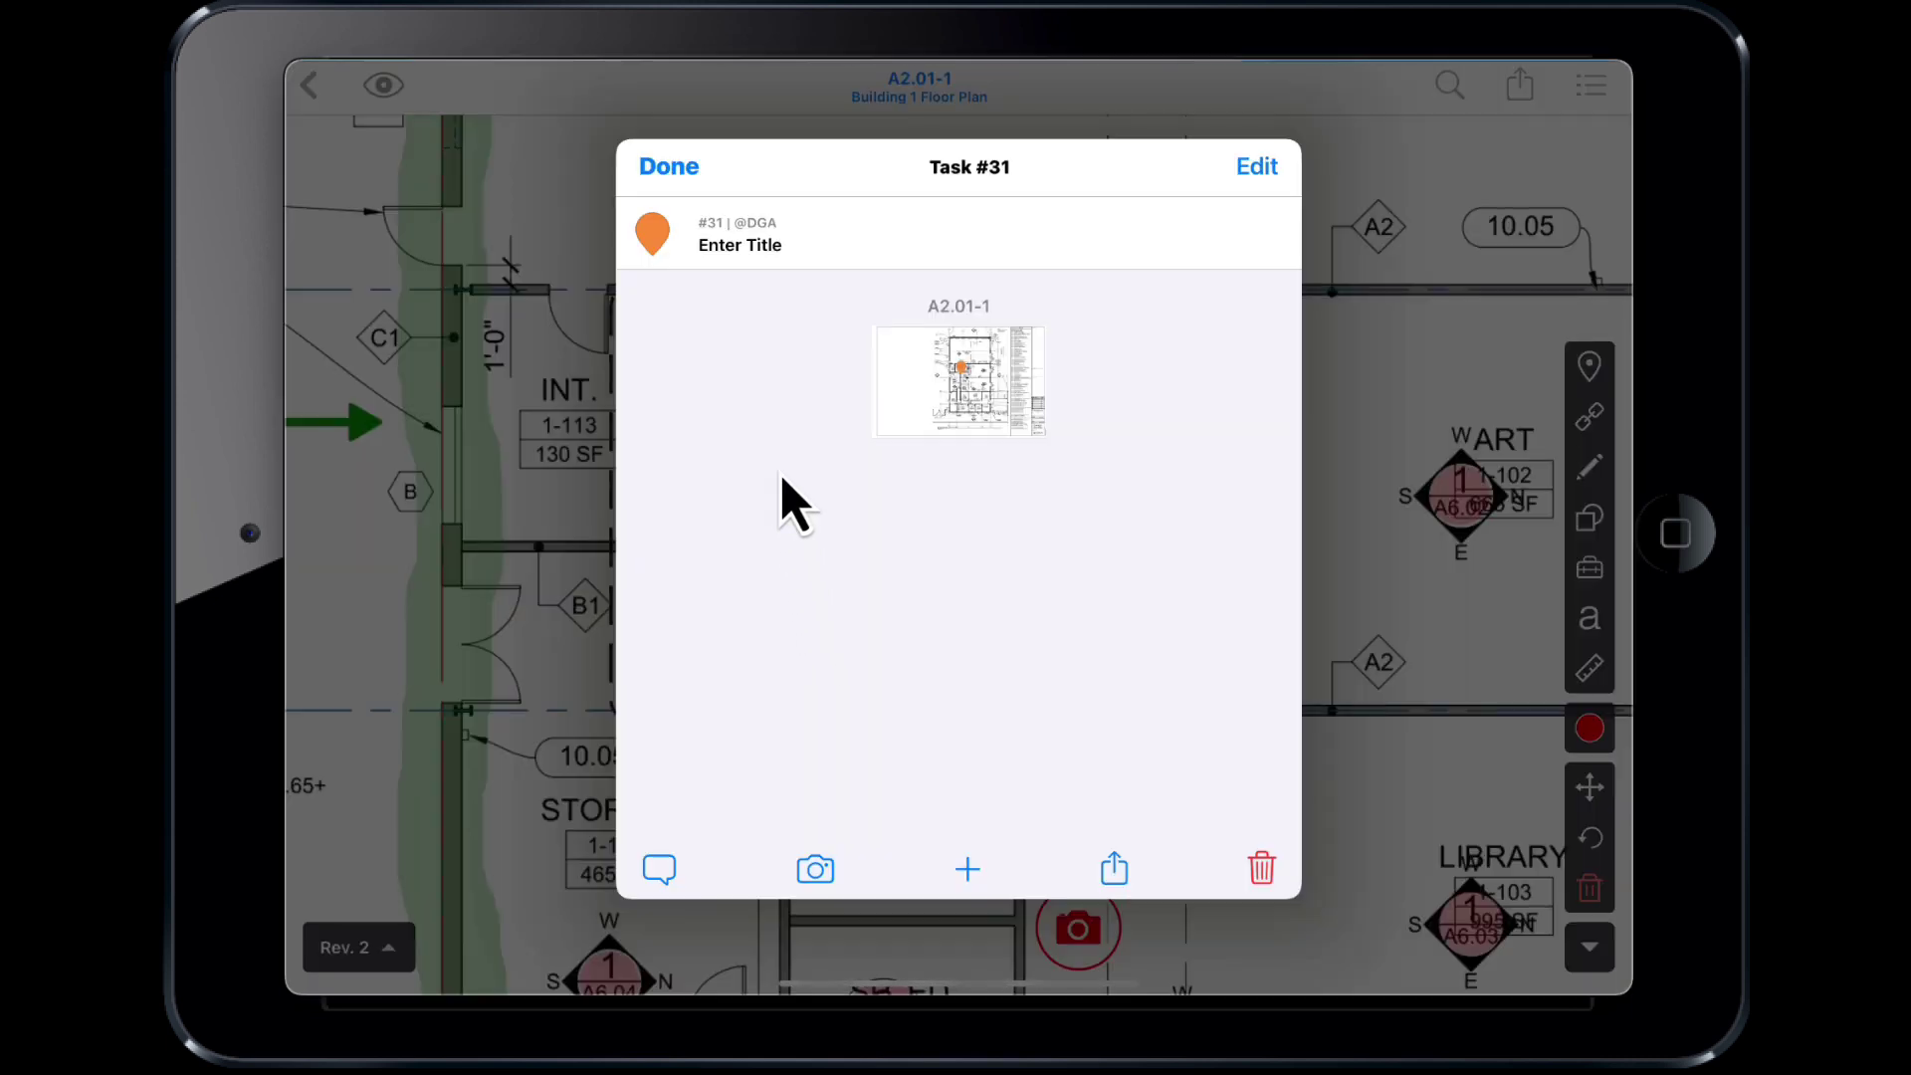
pyautogui.click(740, 244)
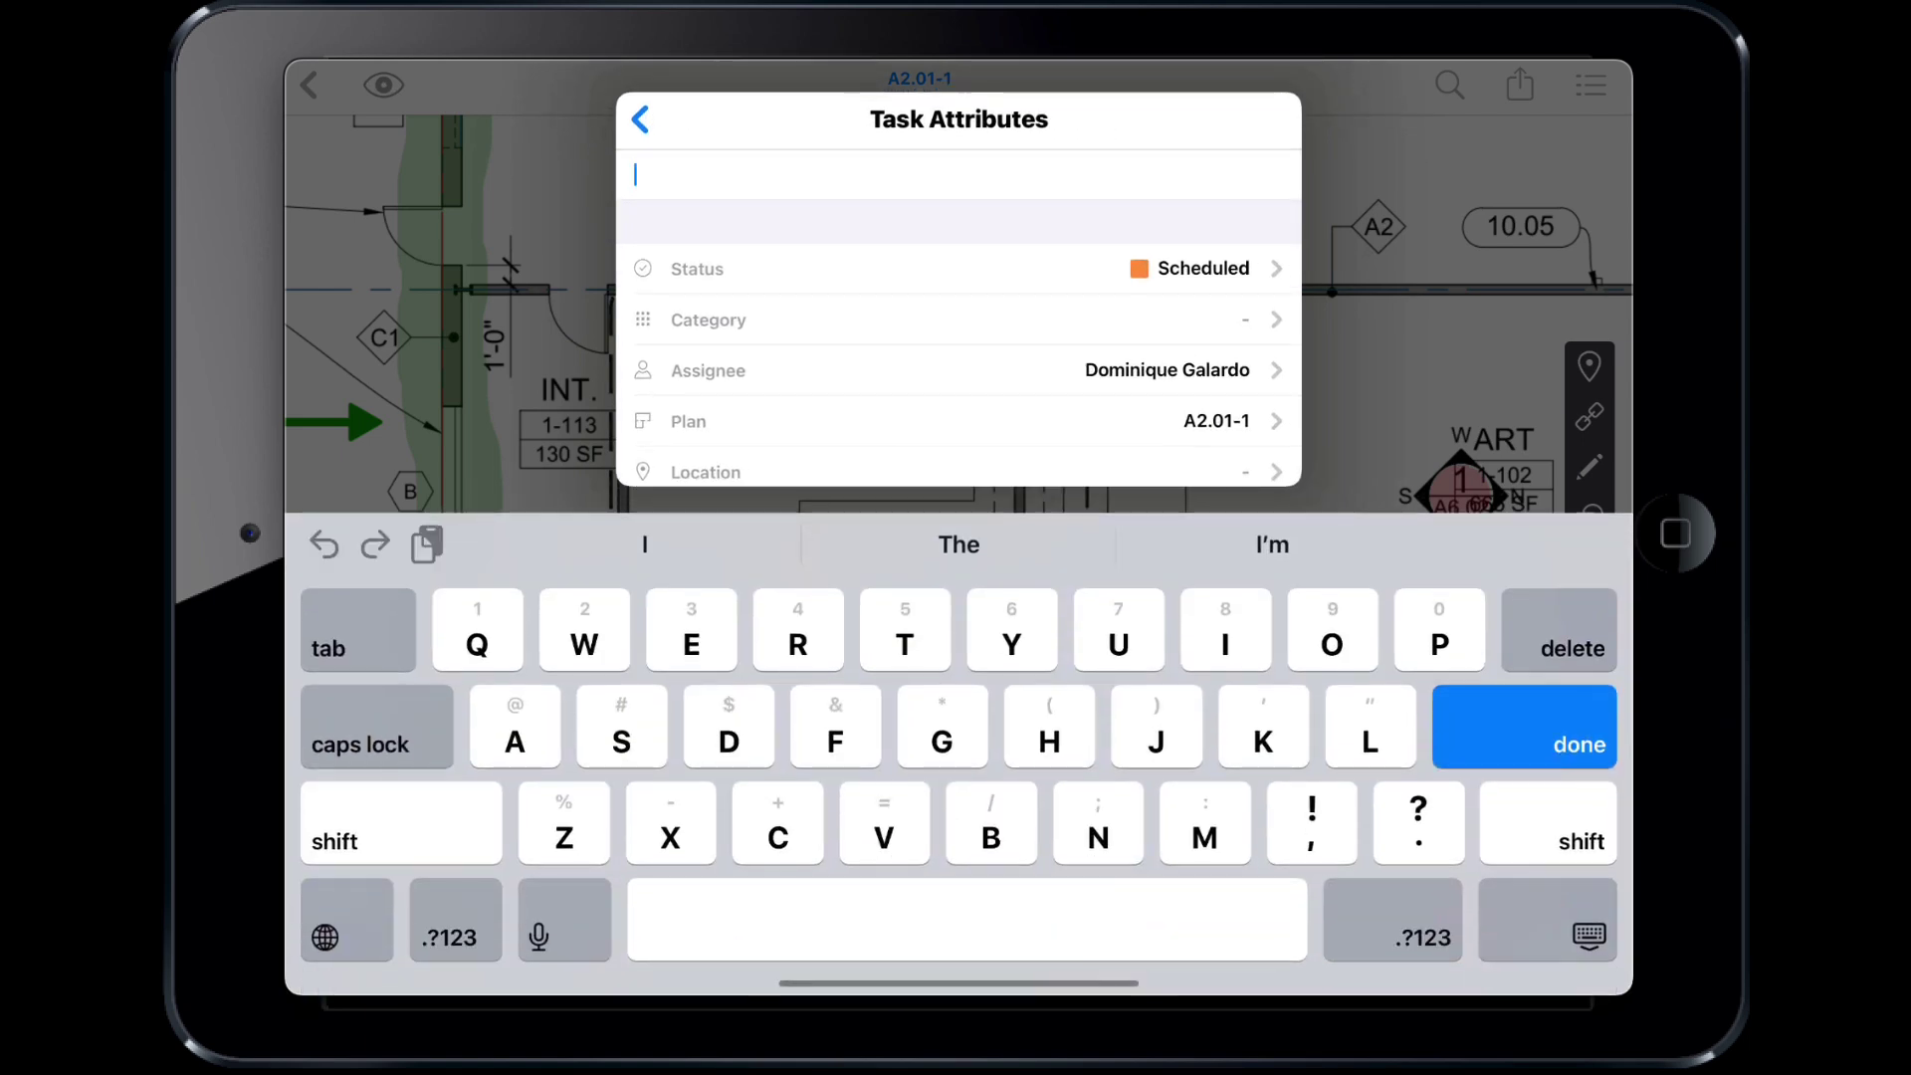
pyautogui.click(564, 921)
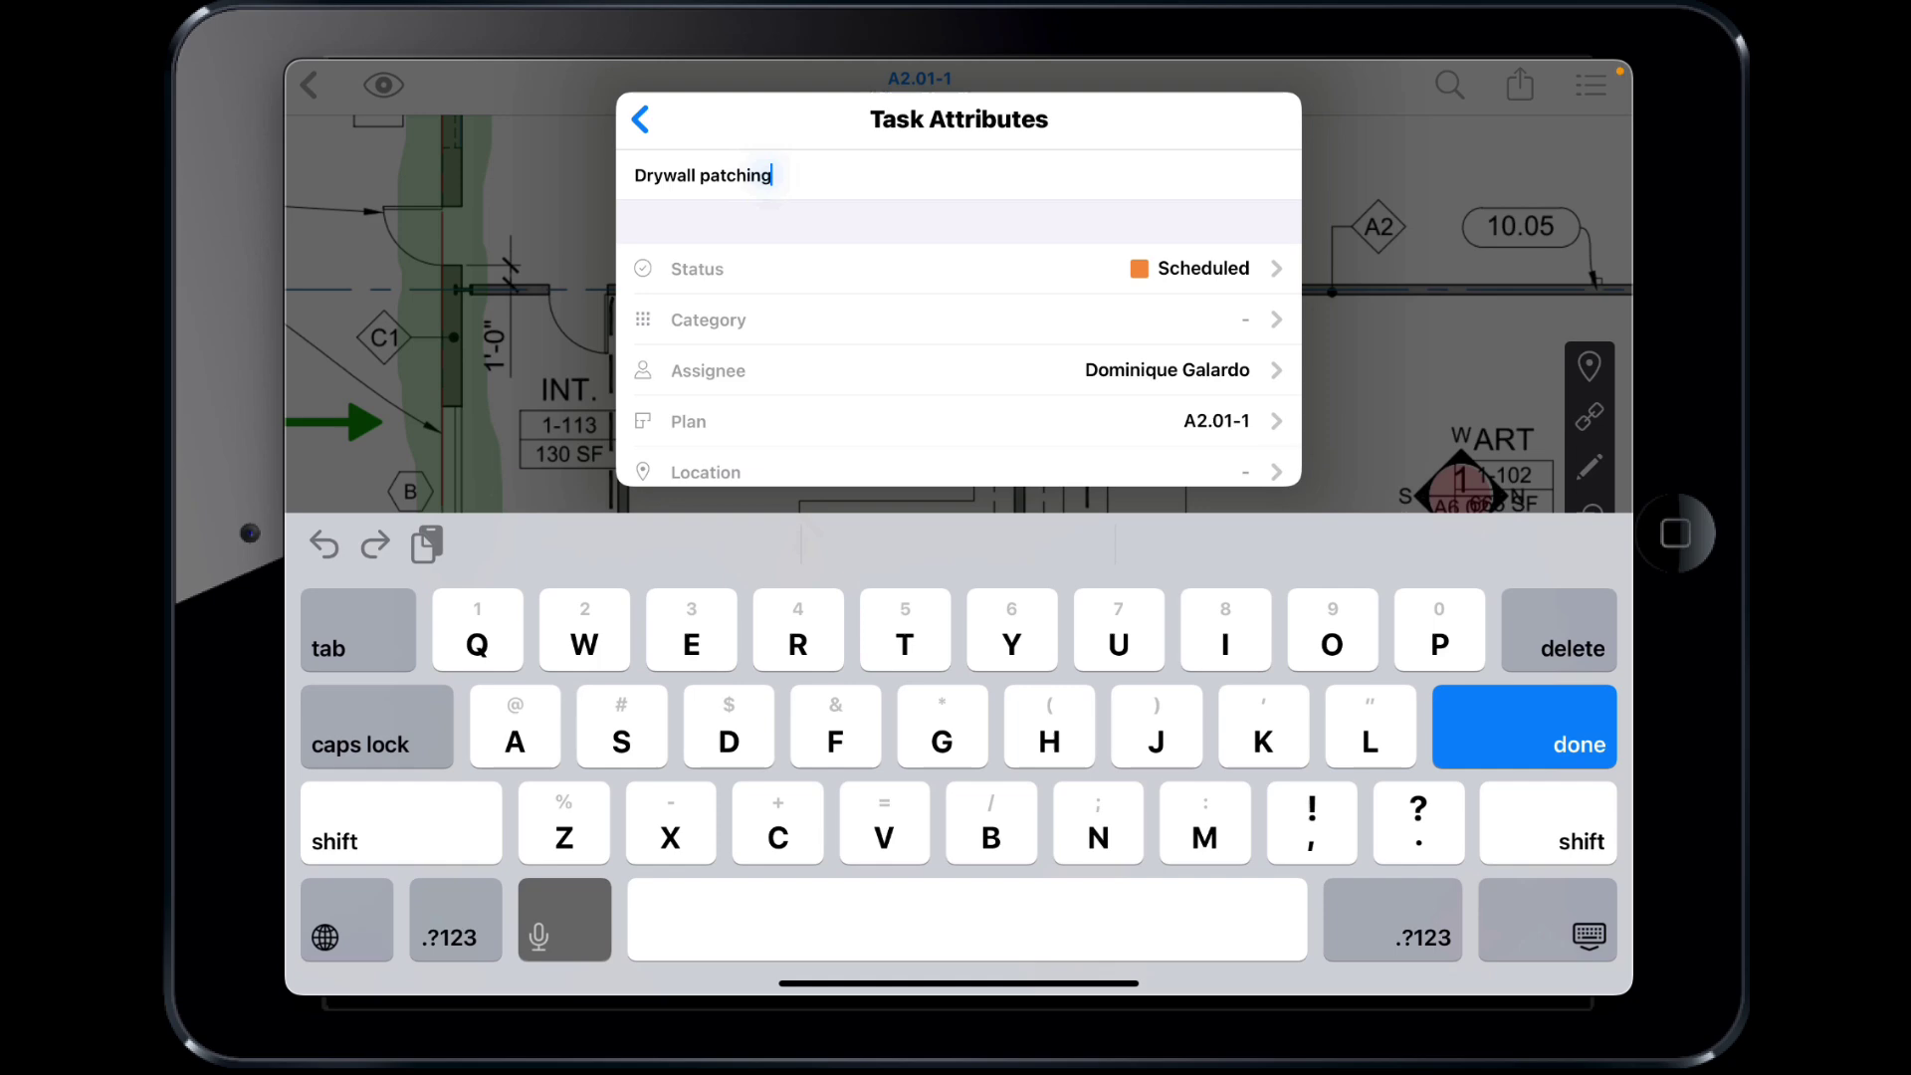
pyautogui.click(726, 354)
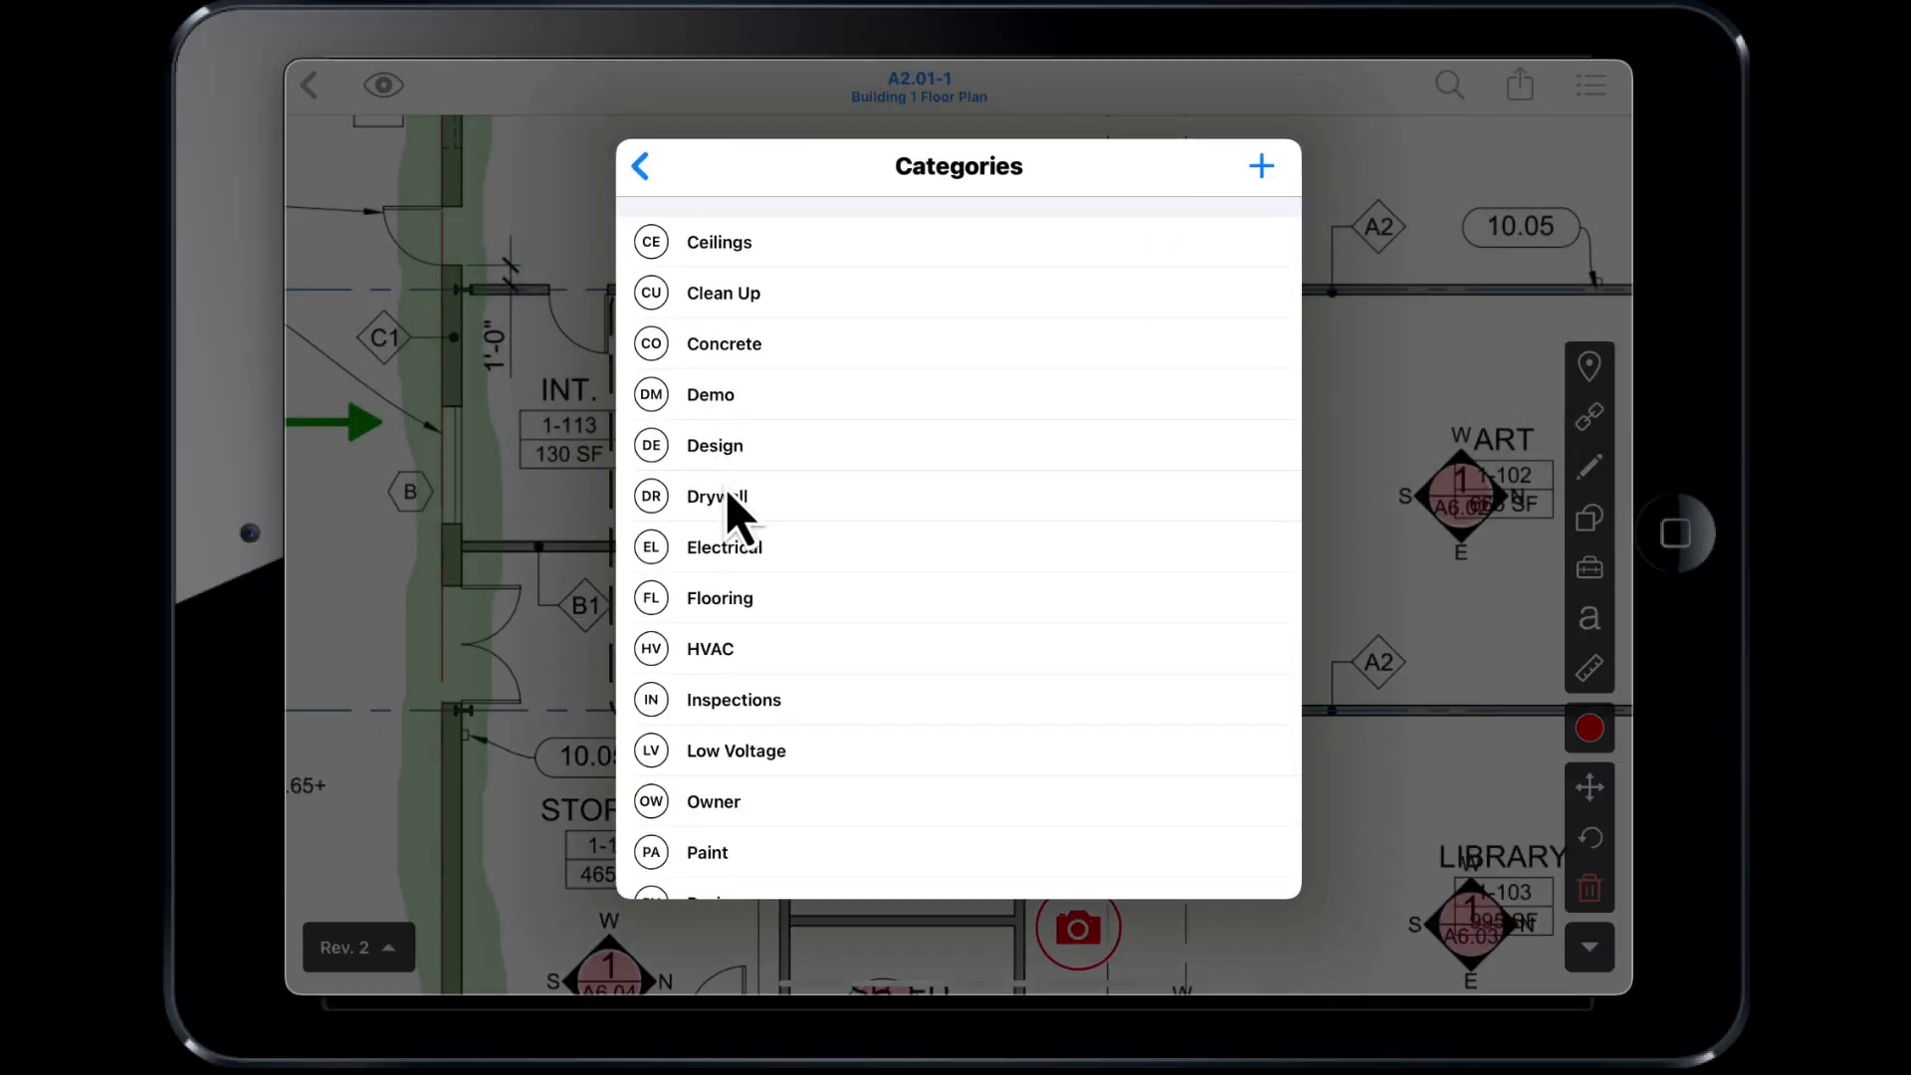
pyautogui.click(723, 495)
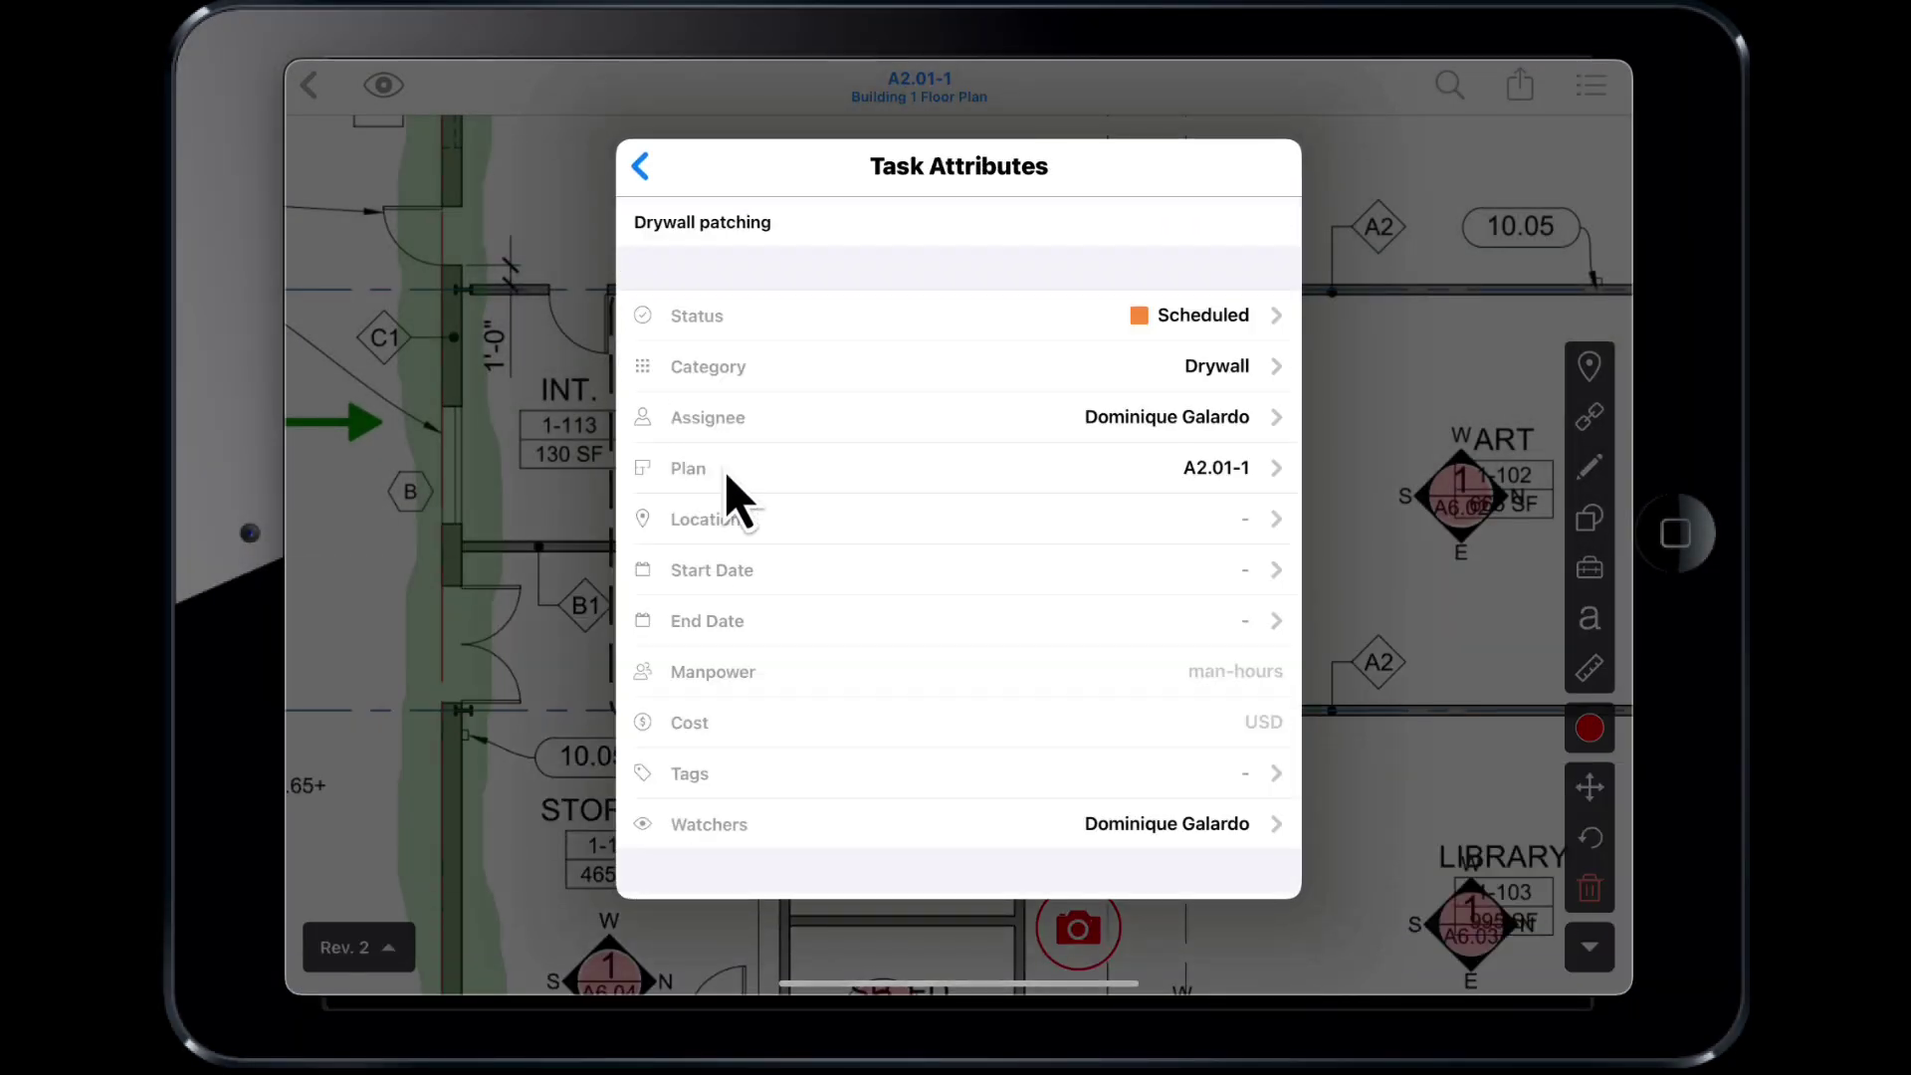
pyautogui.click(640, 166)
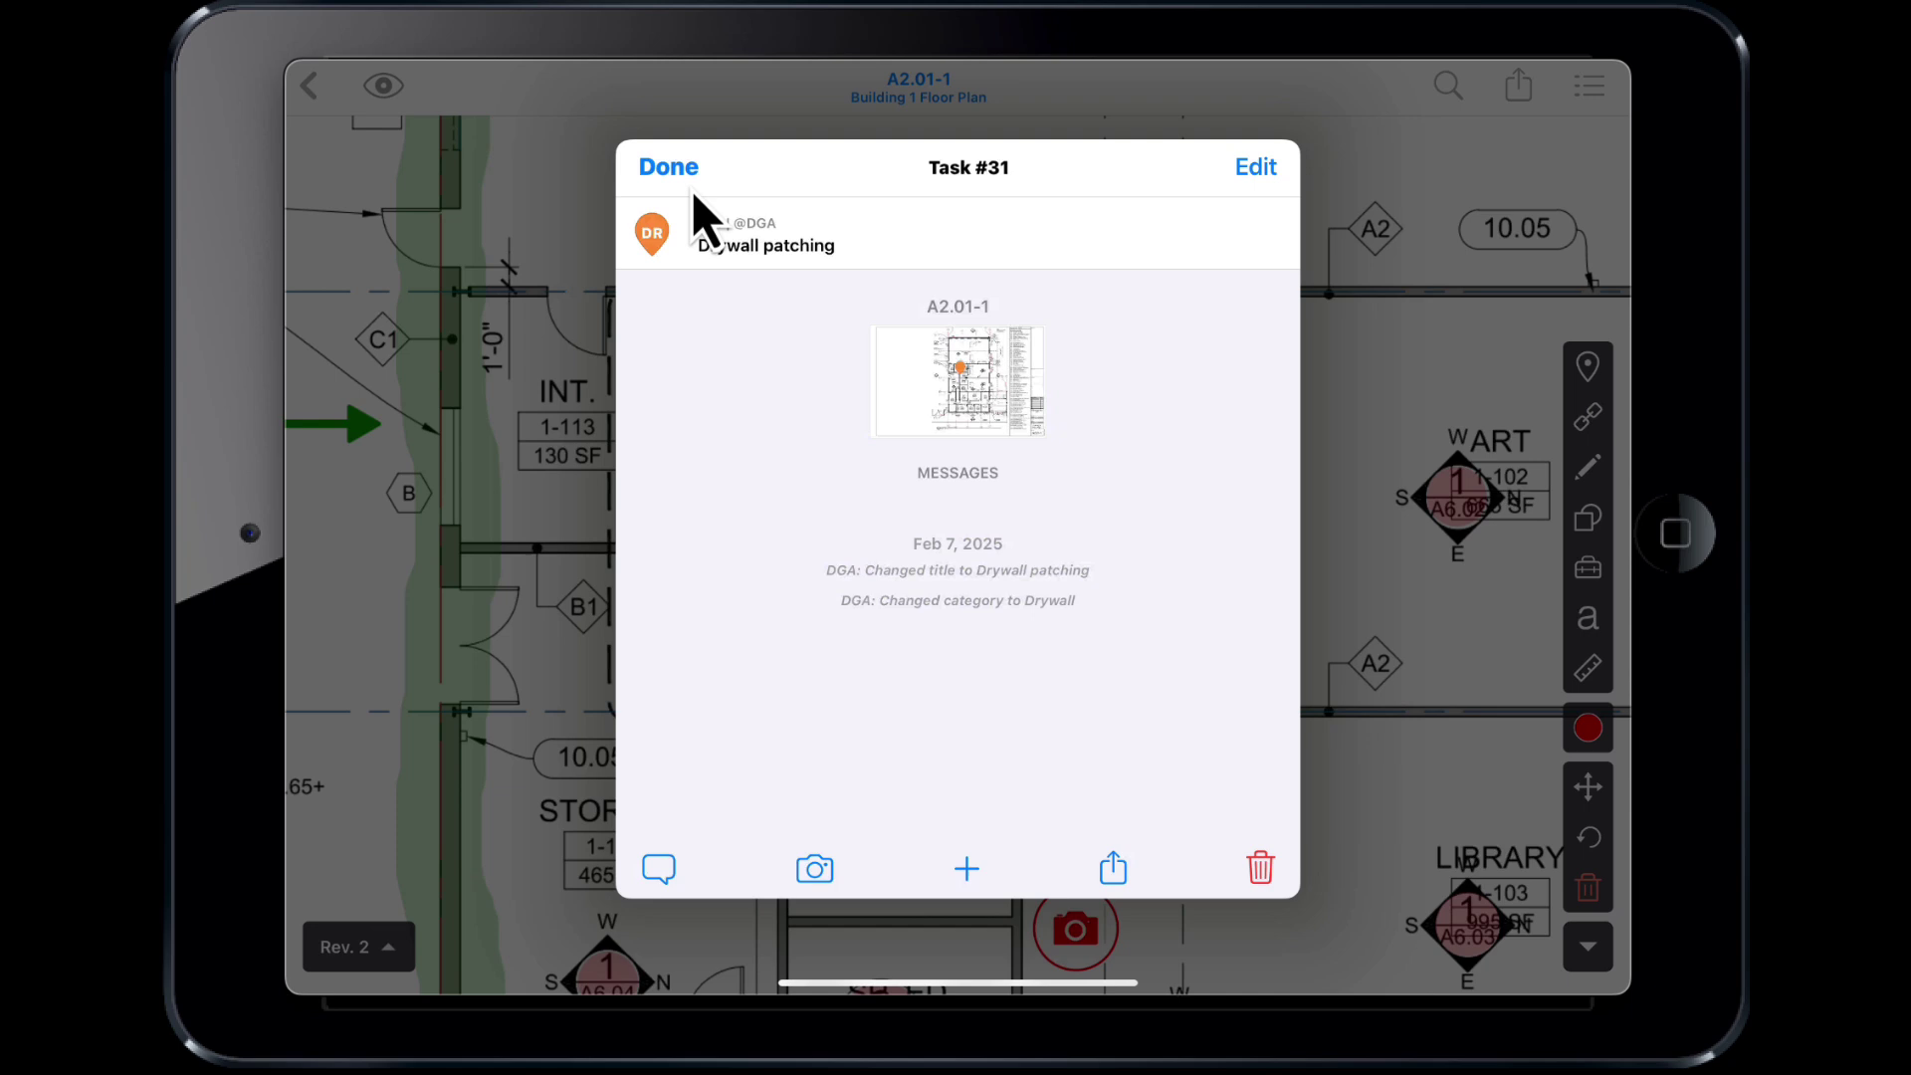
pyautogui.click(814, 869)
# Photograph the drywall hole and mark it with a red circle and arrow
pyautogui.click(808, 749)
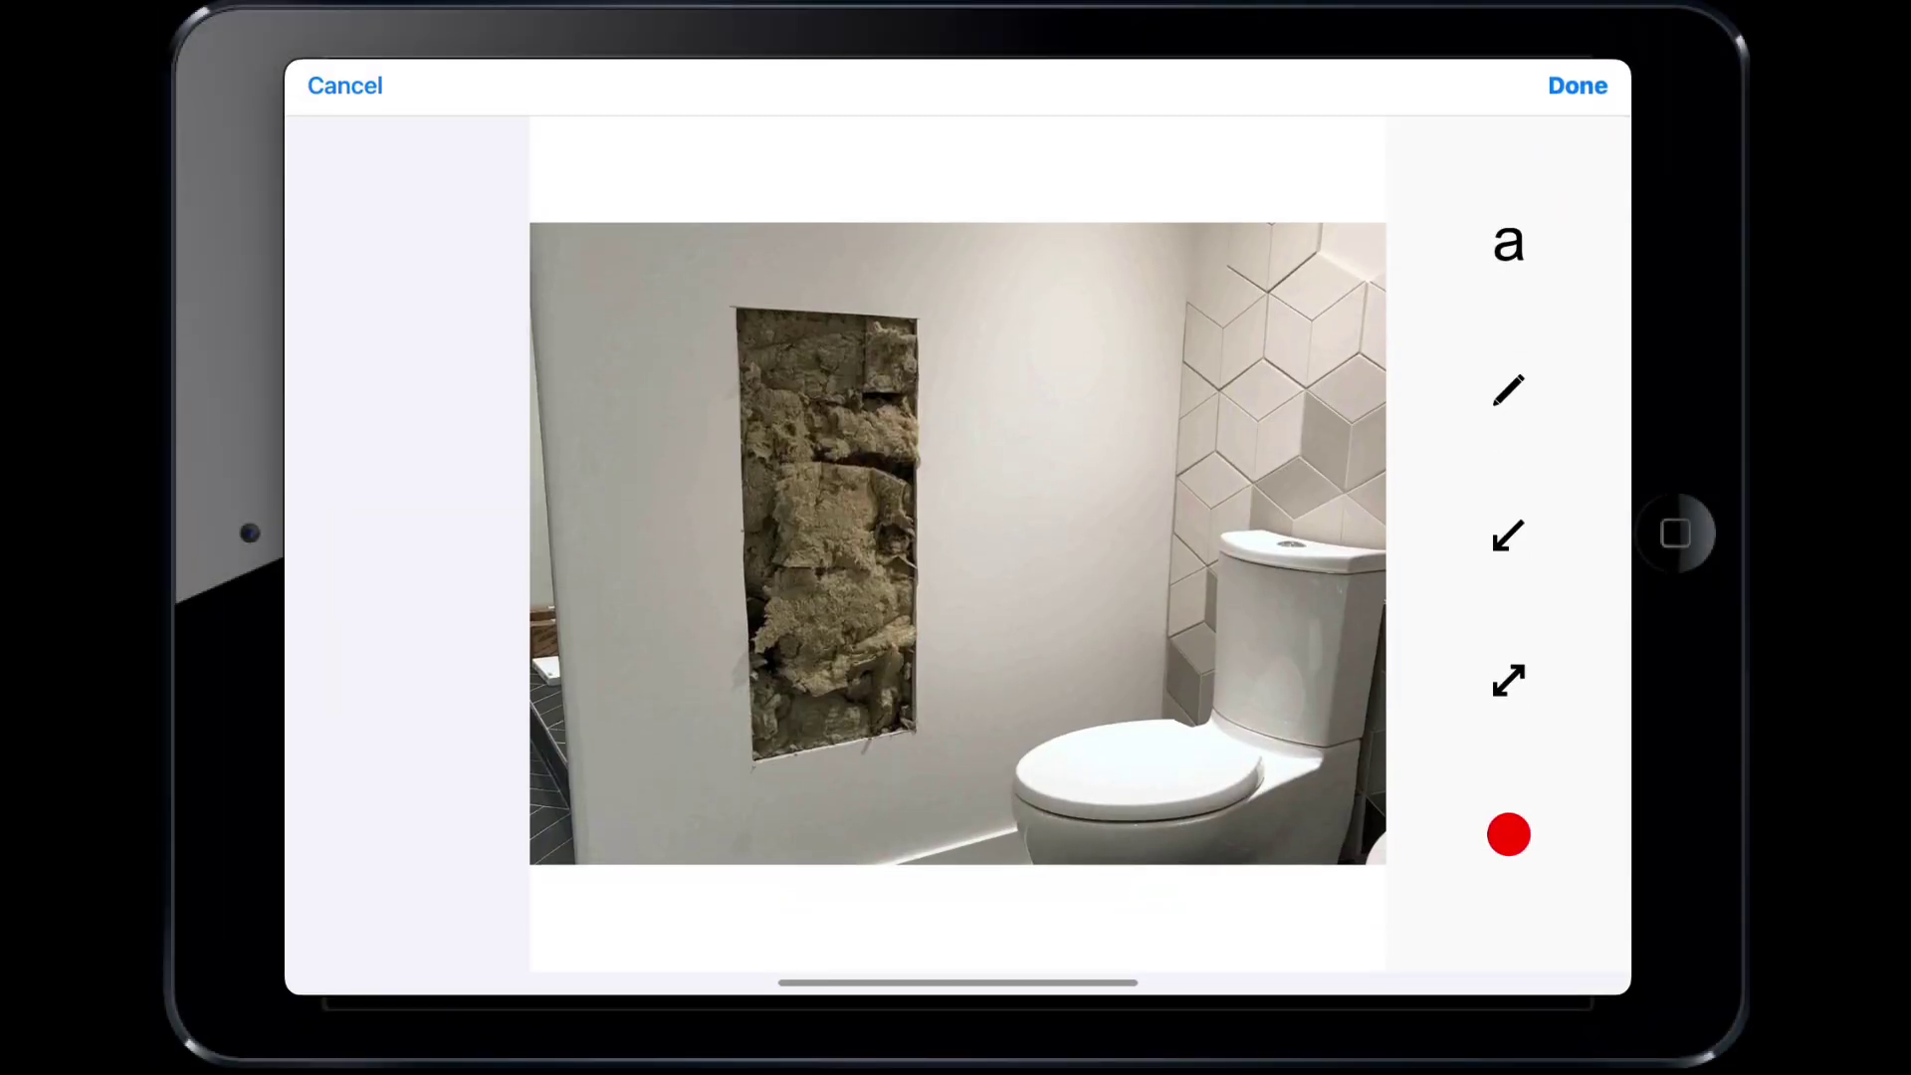
pyautogui.click(1507, 390)
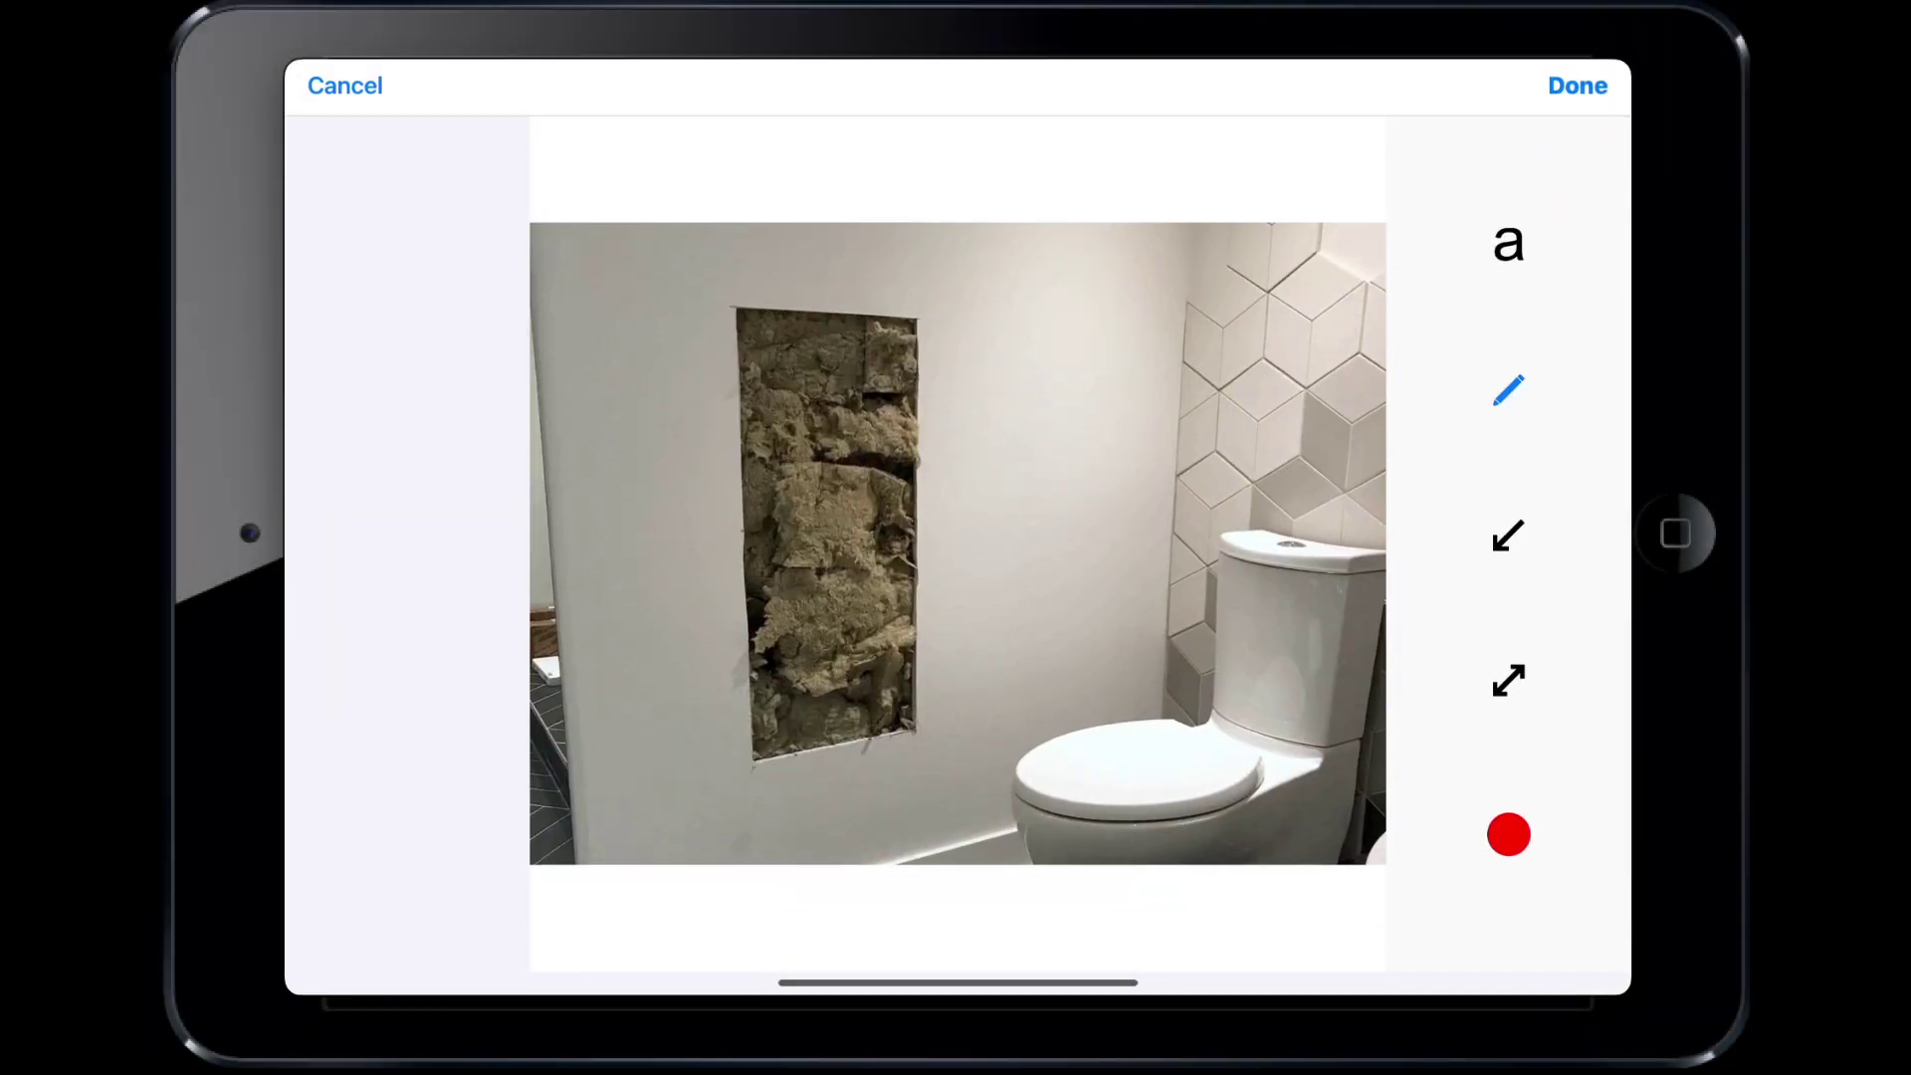
pyautogui.moveTo(1035, 487)
pyautogui.mouseDown()
pyautogui.moveTo(627, 344)
pyautogui.moveTo(975, 751)
pyautogui.moveTo(1030, 473)
pyautogui.mouseUp()
pyautogui.click(1508, 536)
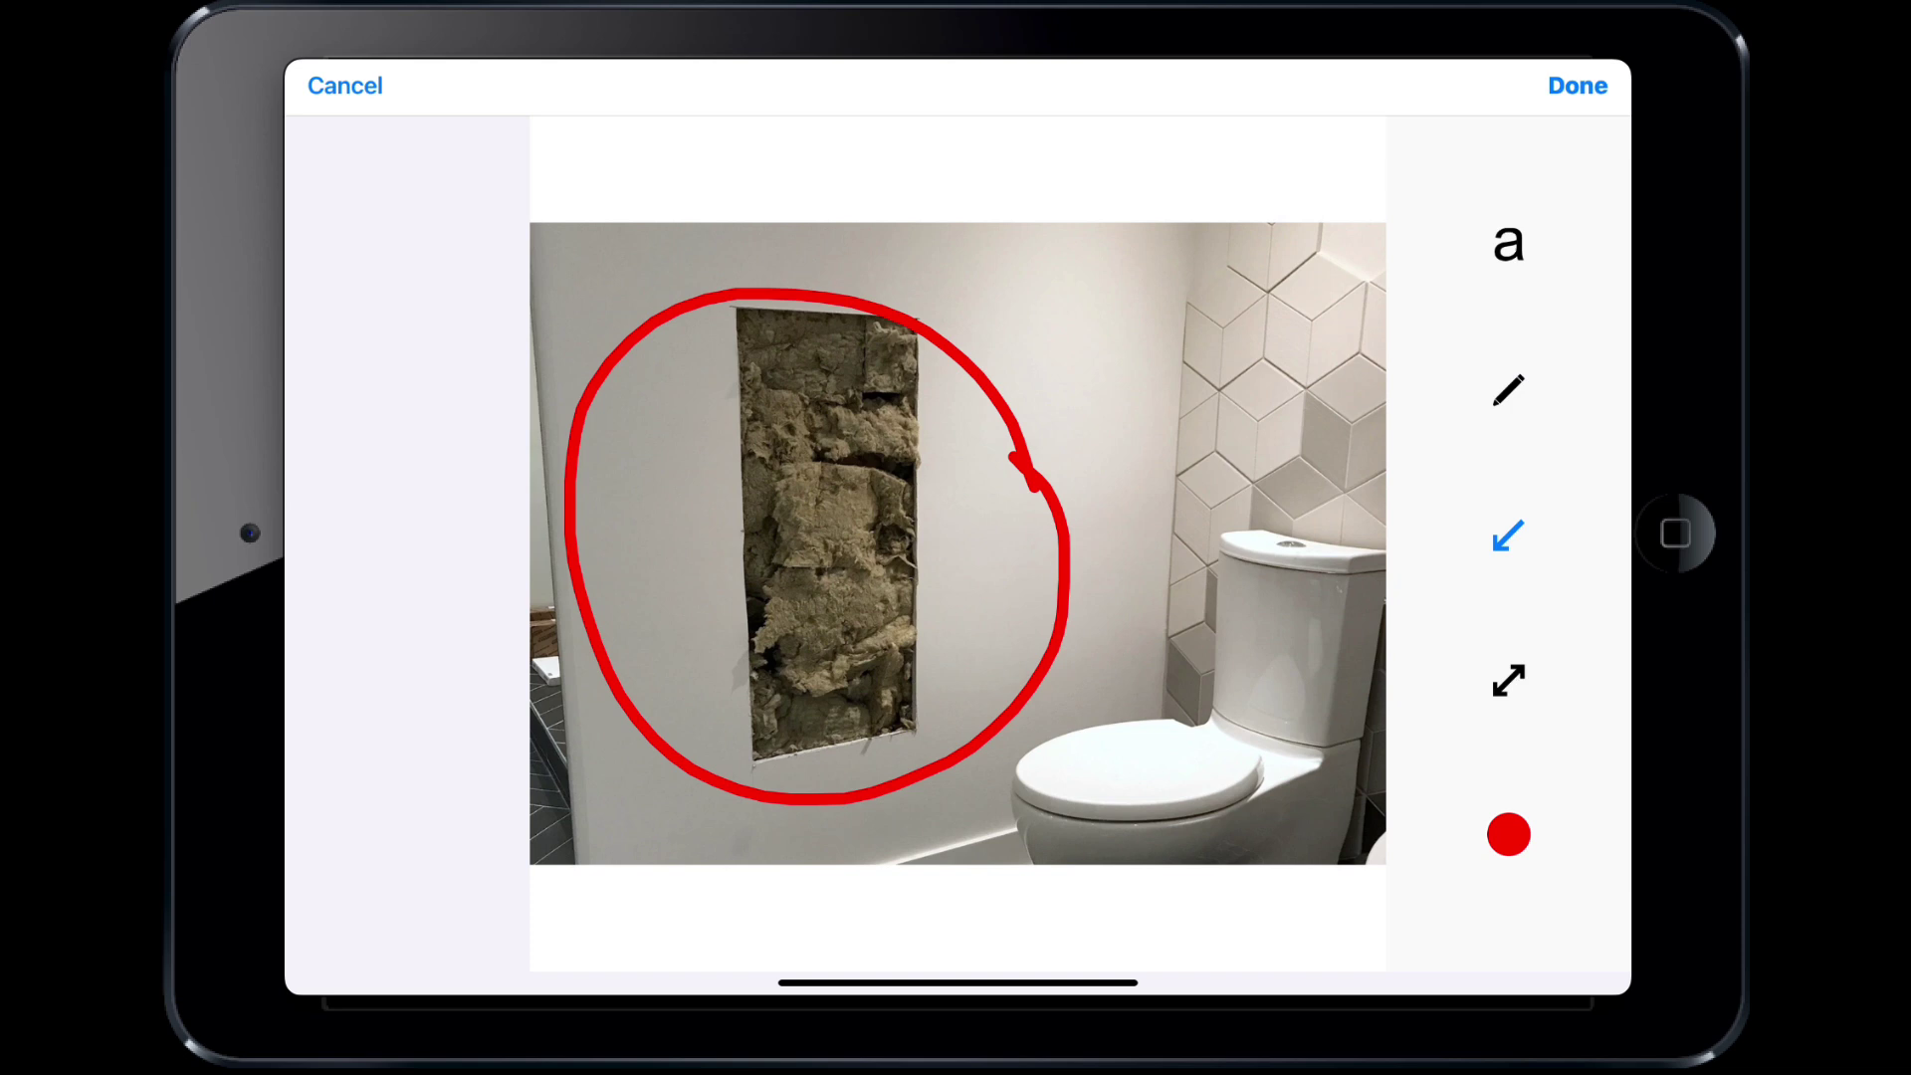
pyautogui.moveTo(1131, 308); pyautogui.dragTo(938, 503)
pyautogui.click(1577, 86)
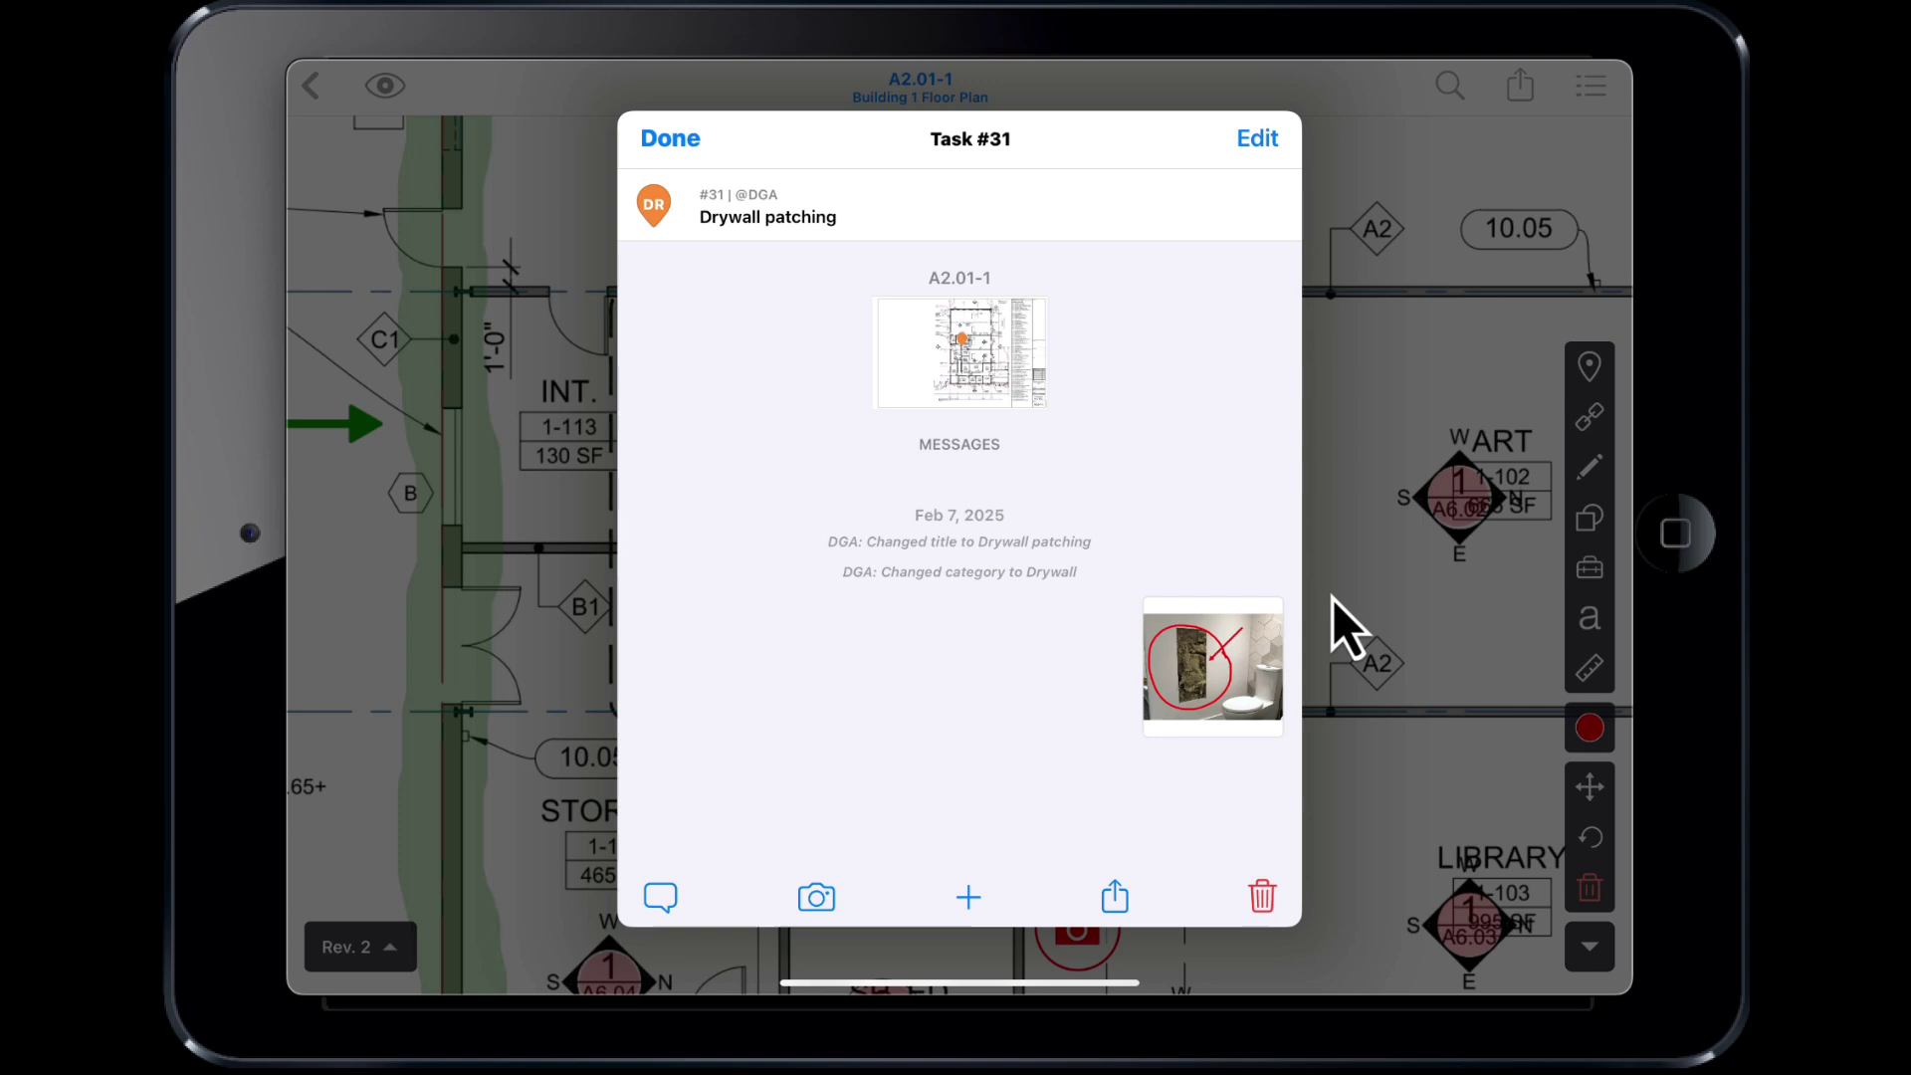
# Start a task comment that mentions the Pending status
pyautogui.click(1256, 159)
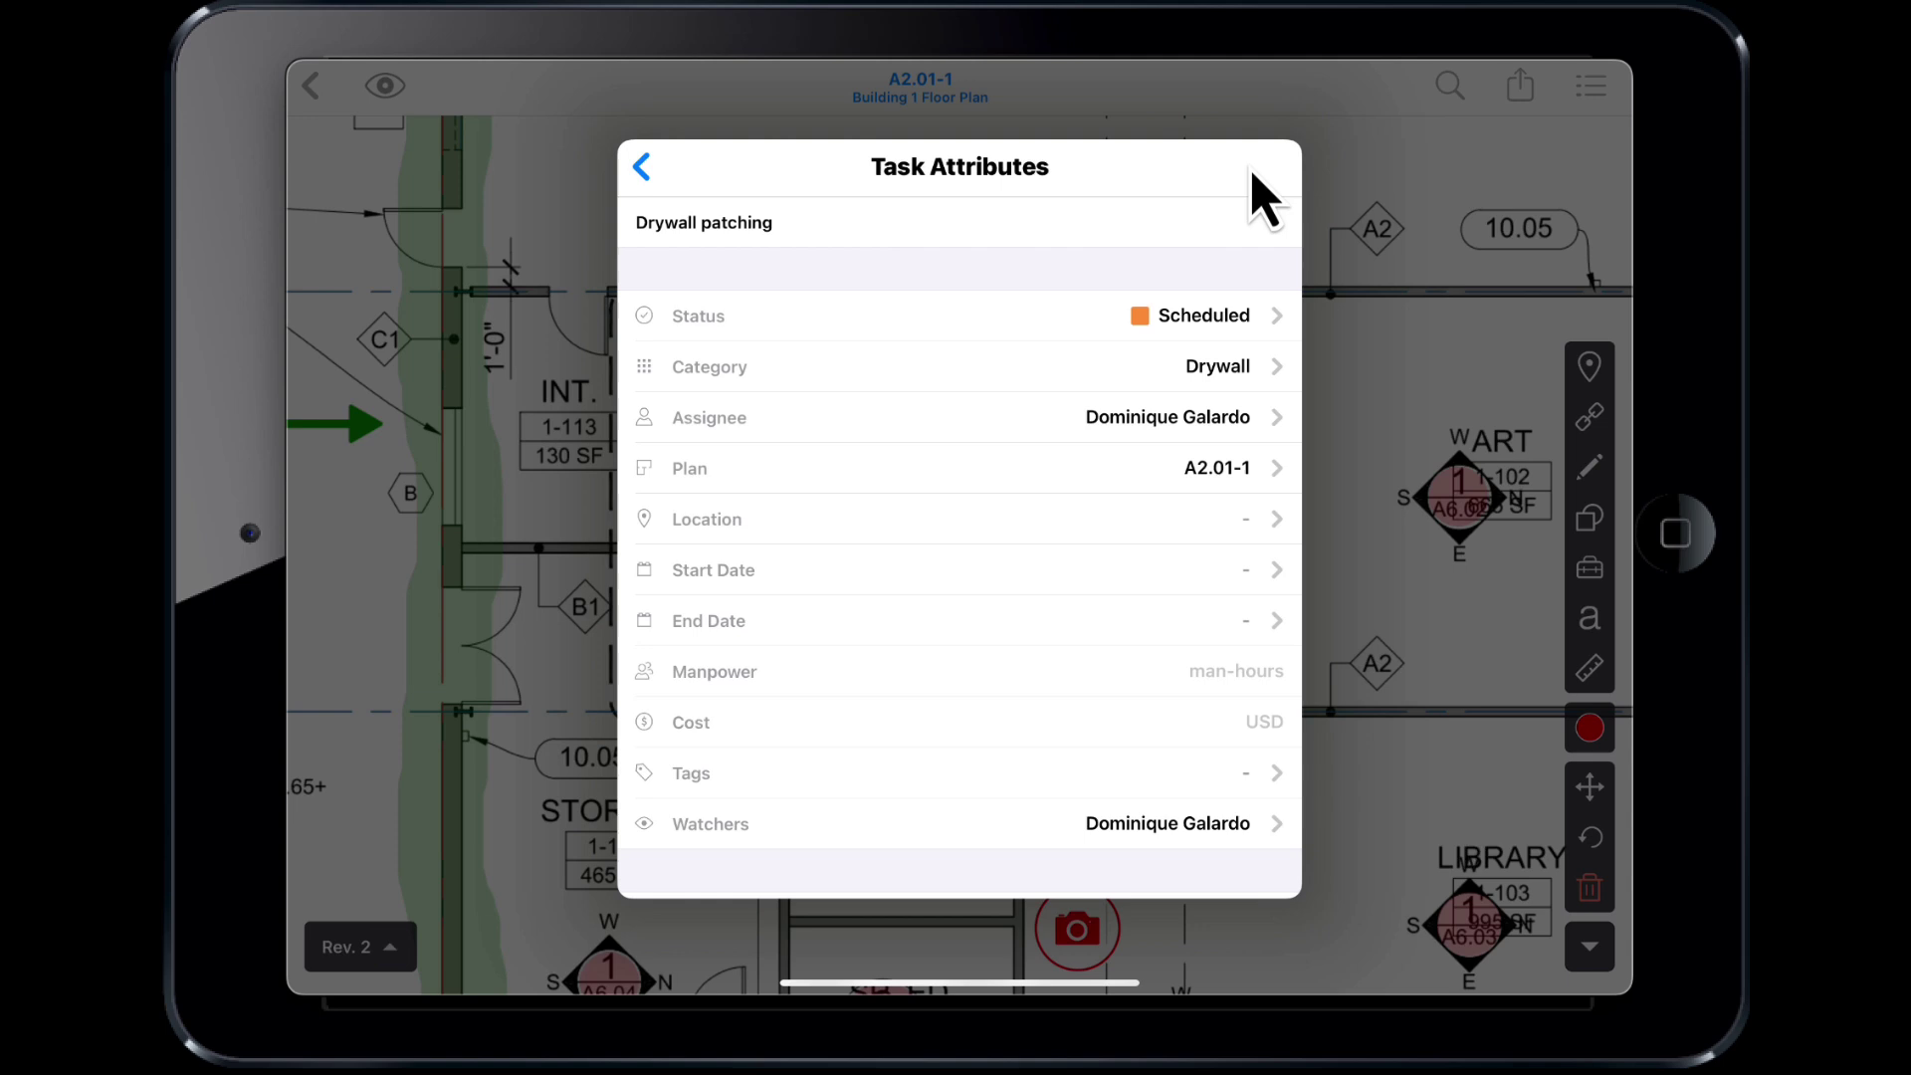
pyautogui.click(653, 182)
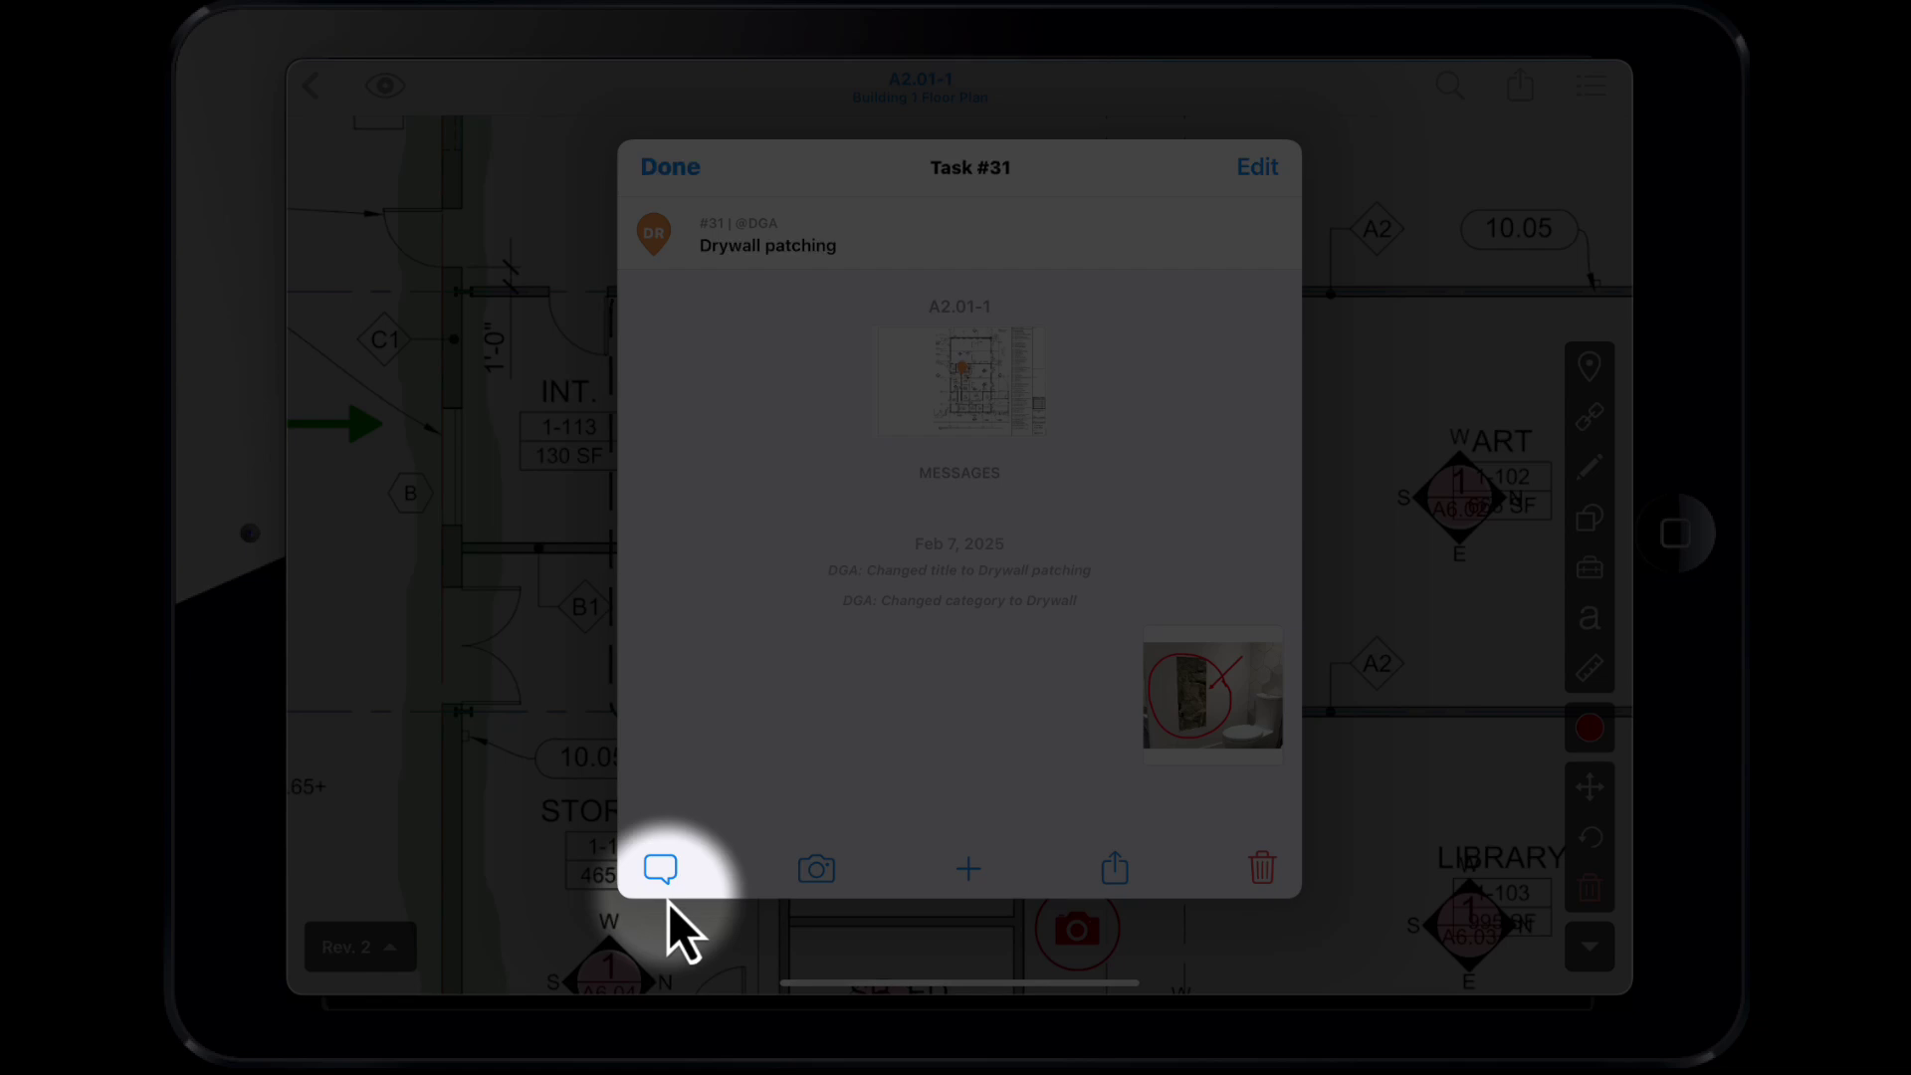
pyautogui.click(663, 872)
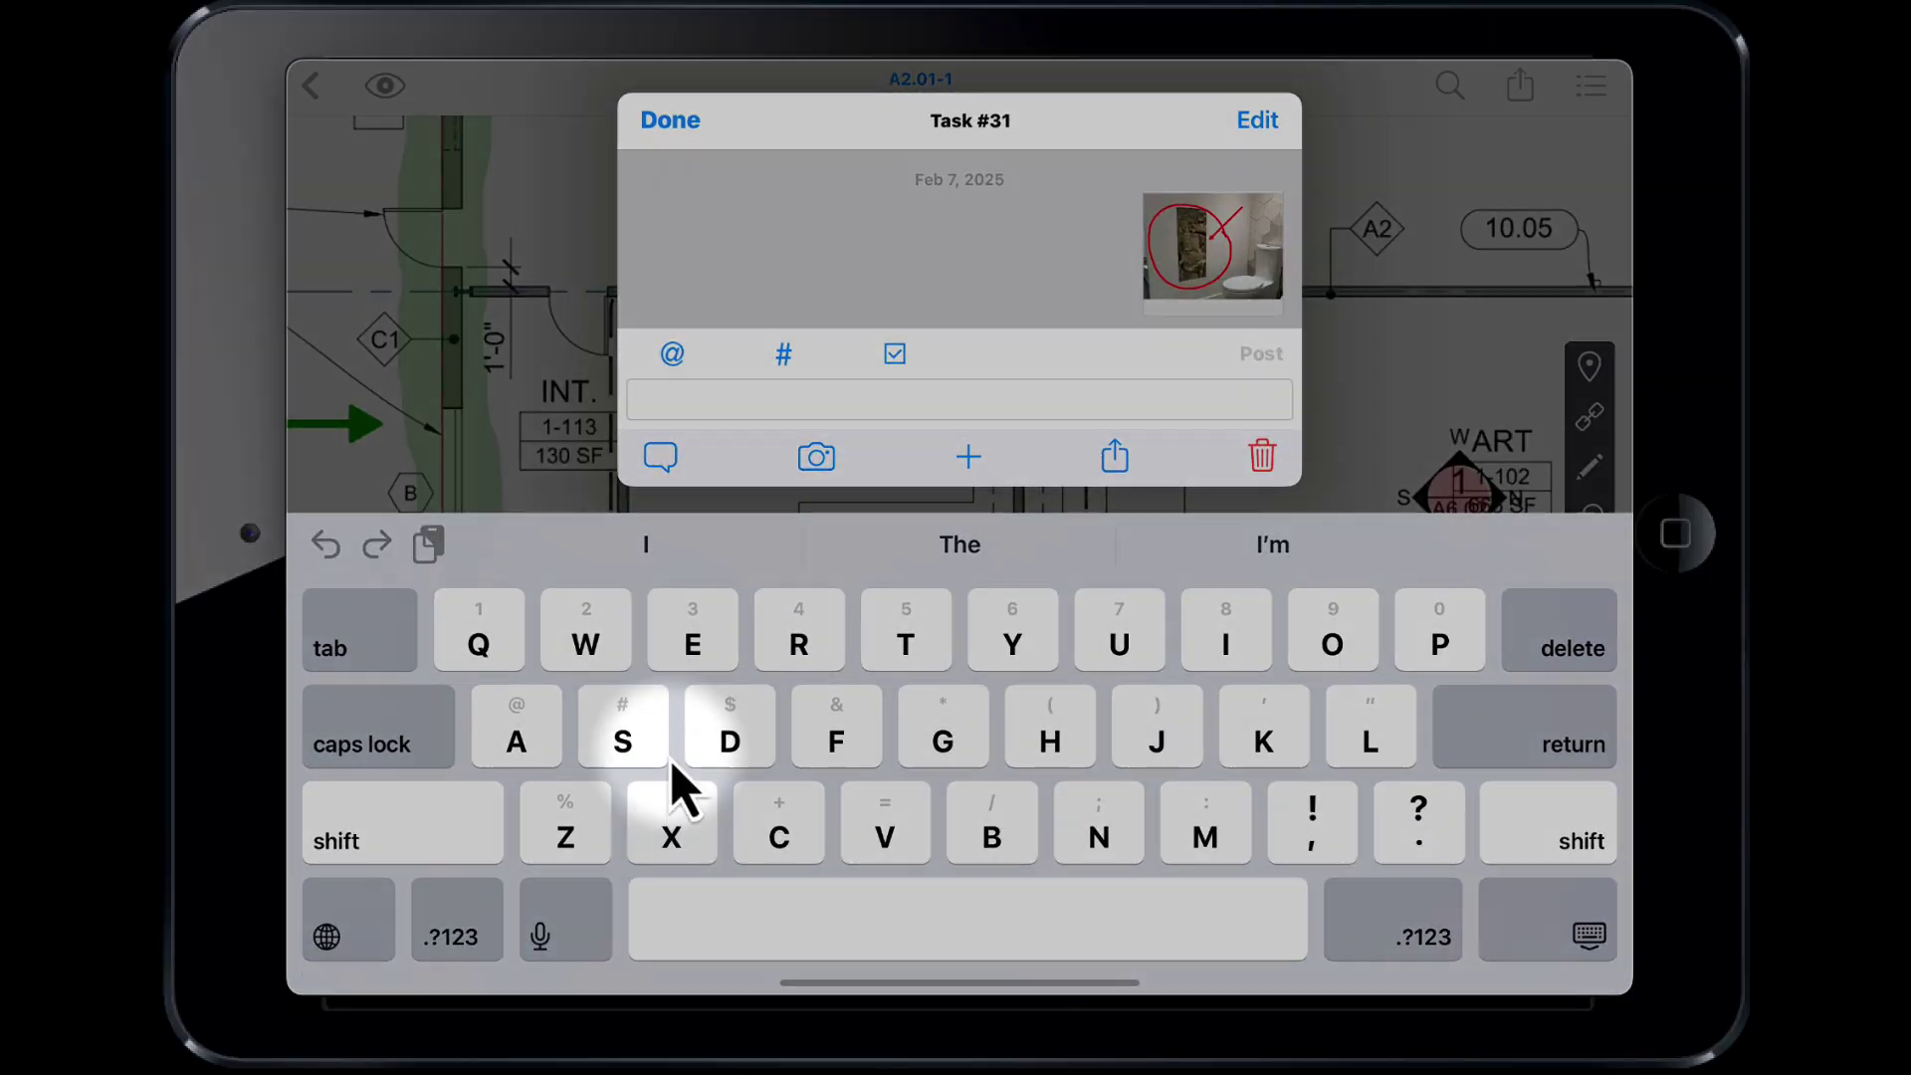
pyautogui.click(673, 355)
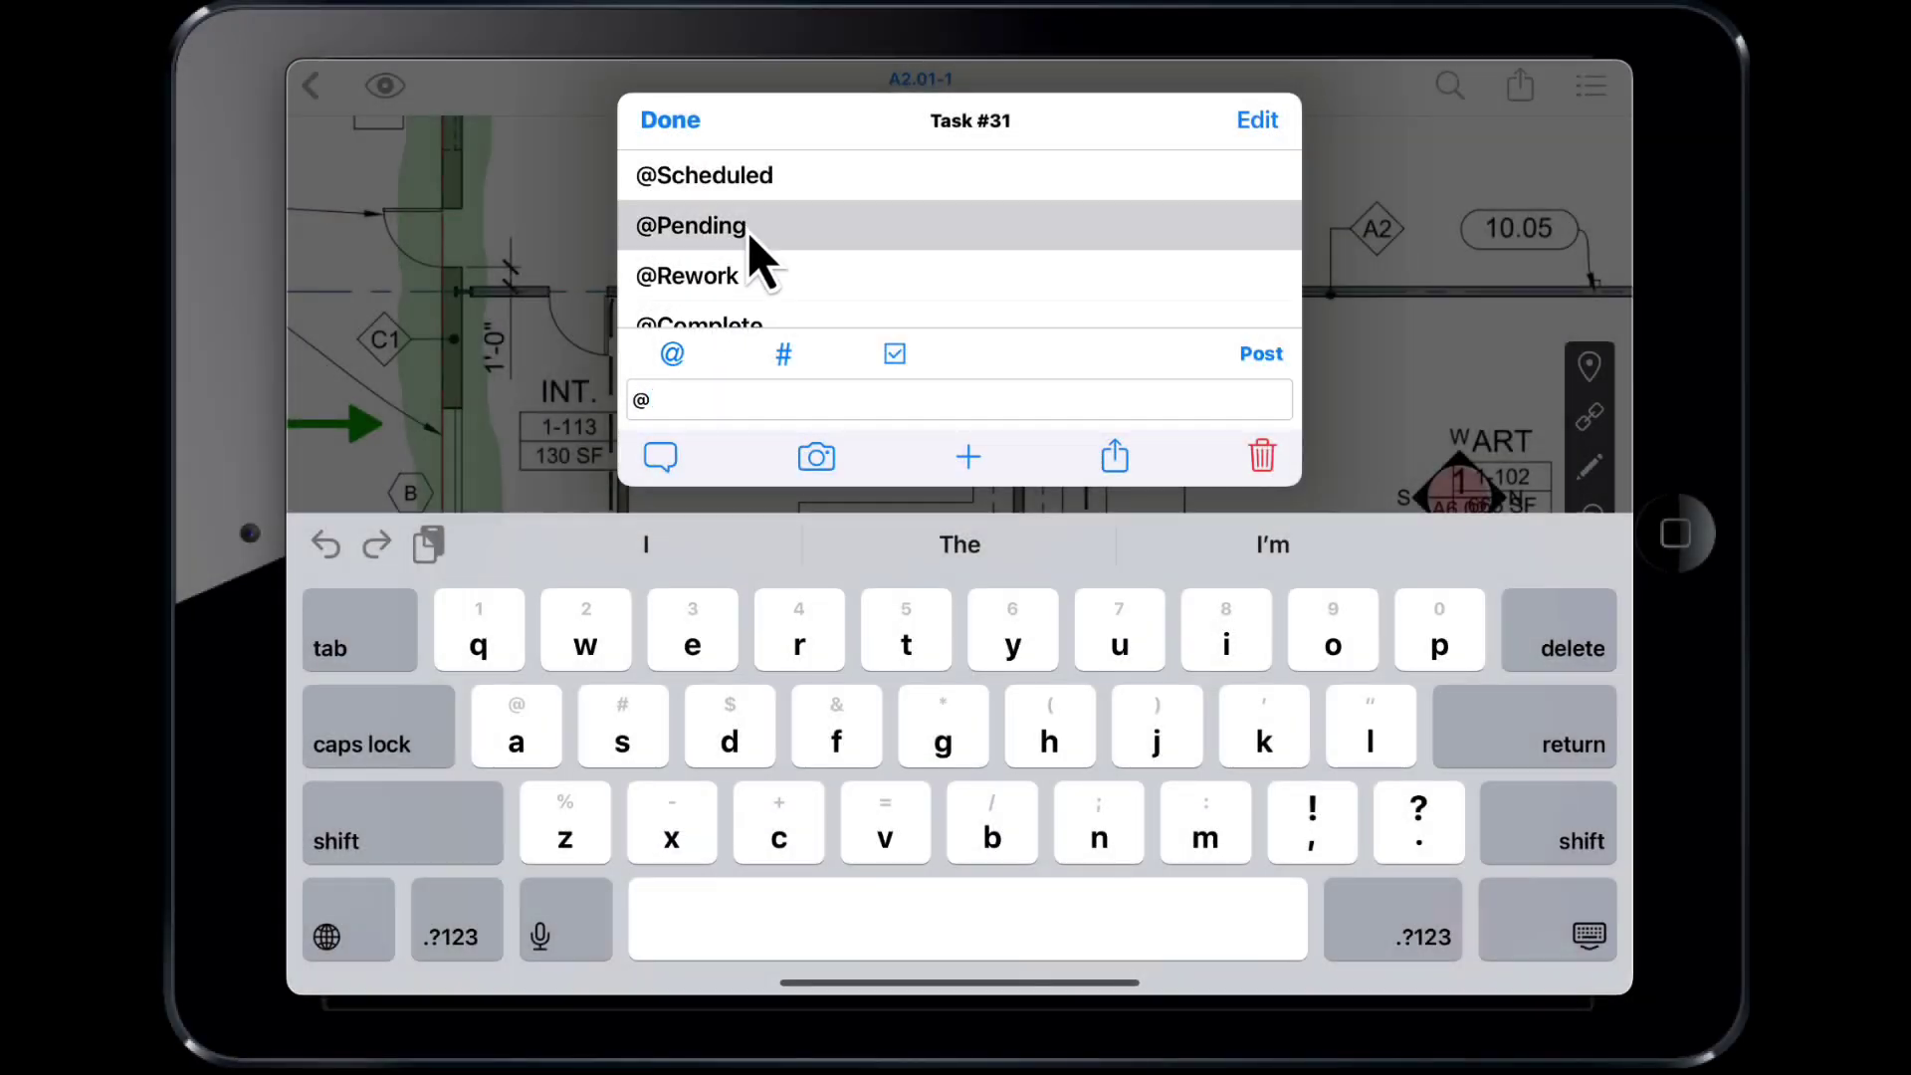
pyautogui.click(749, 236)
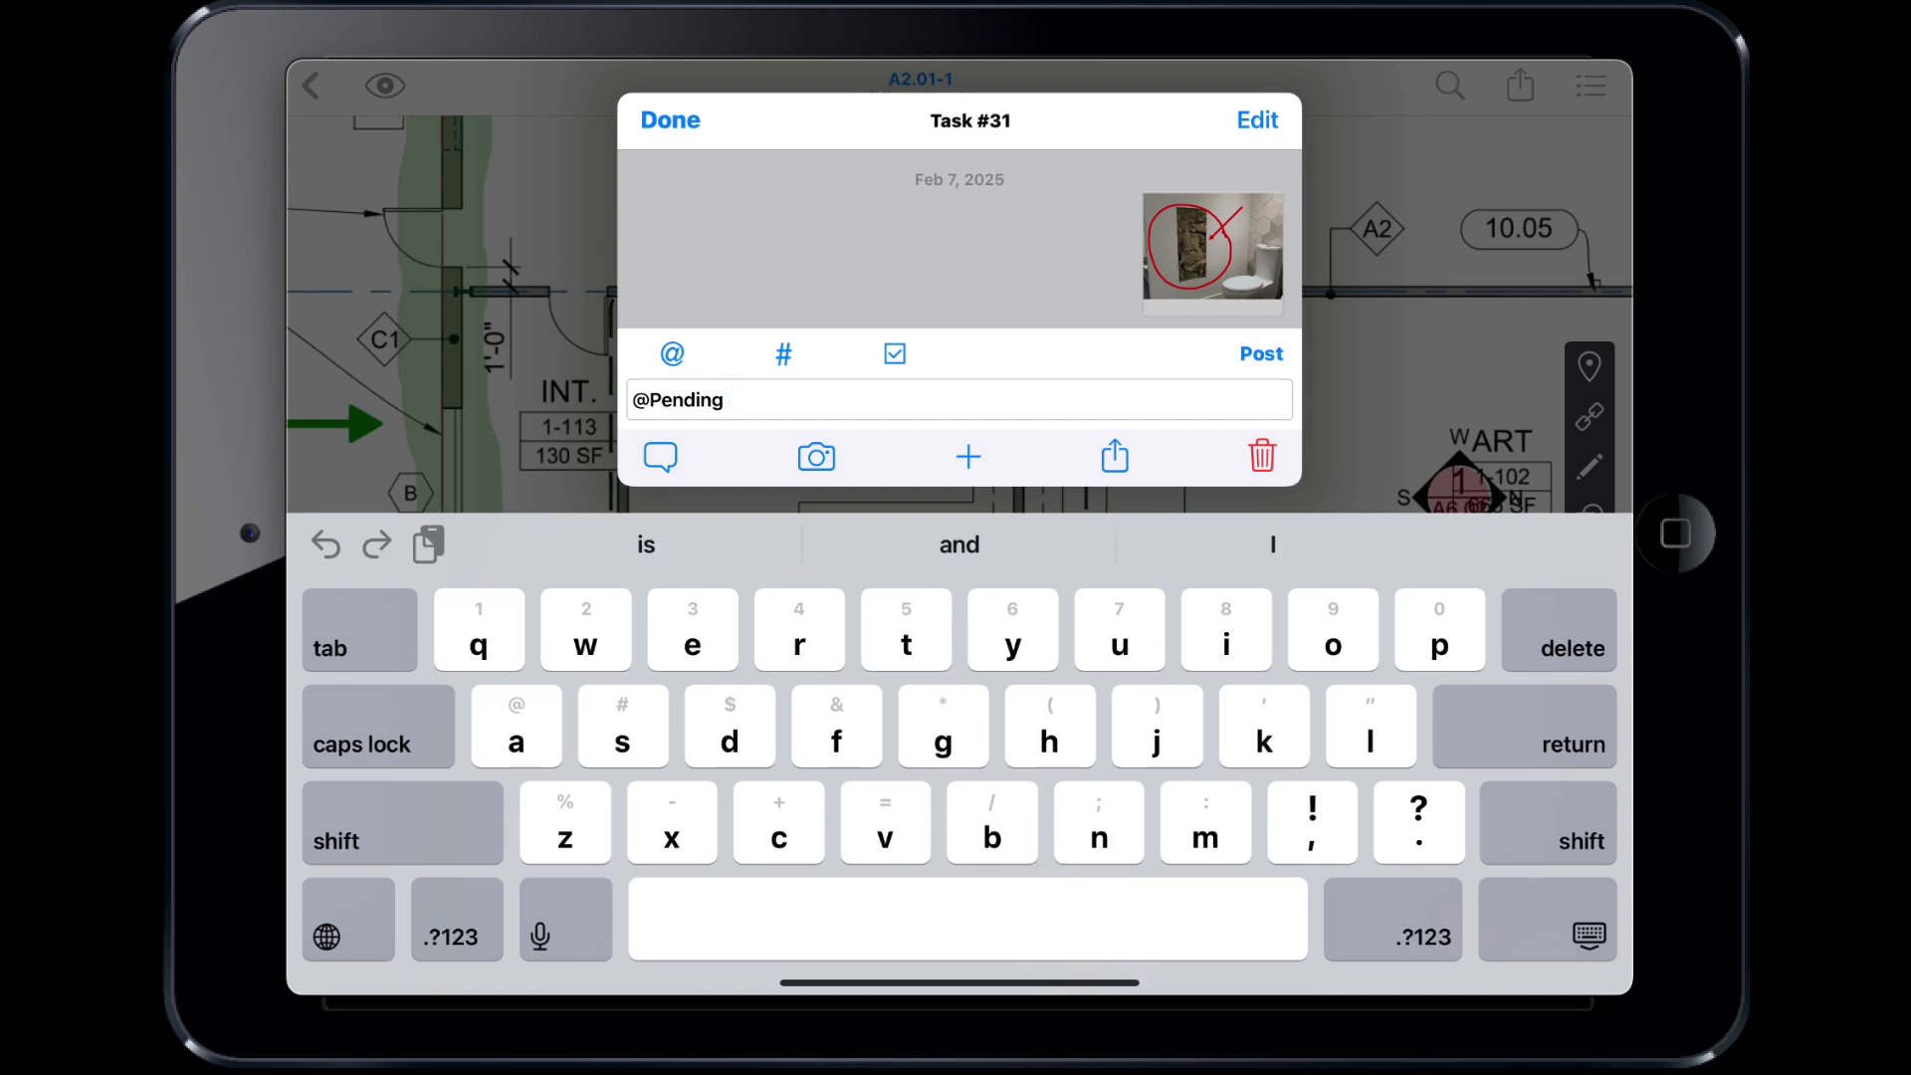
pyautogui.click(673, 354)
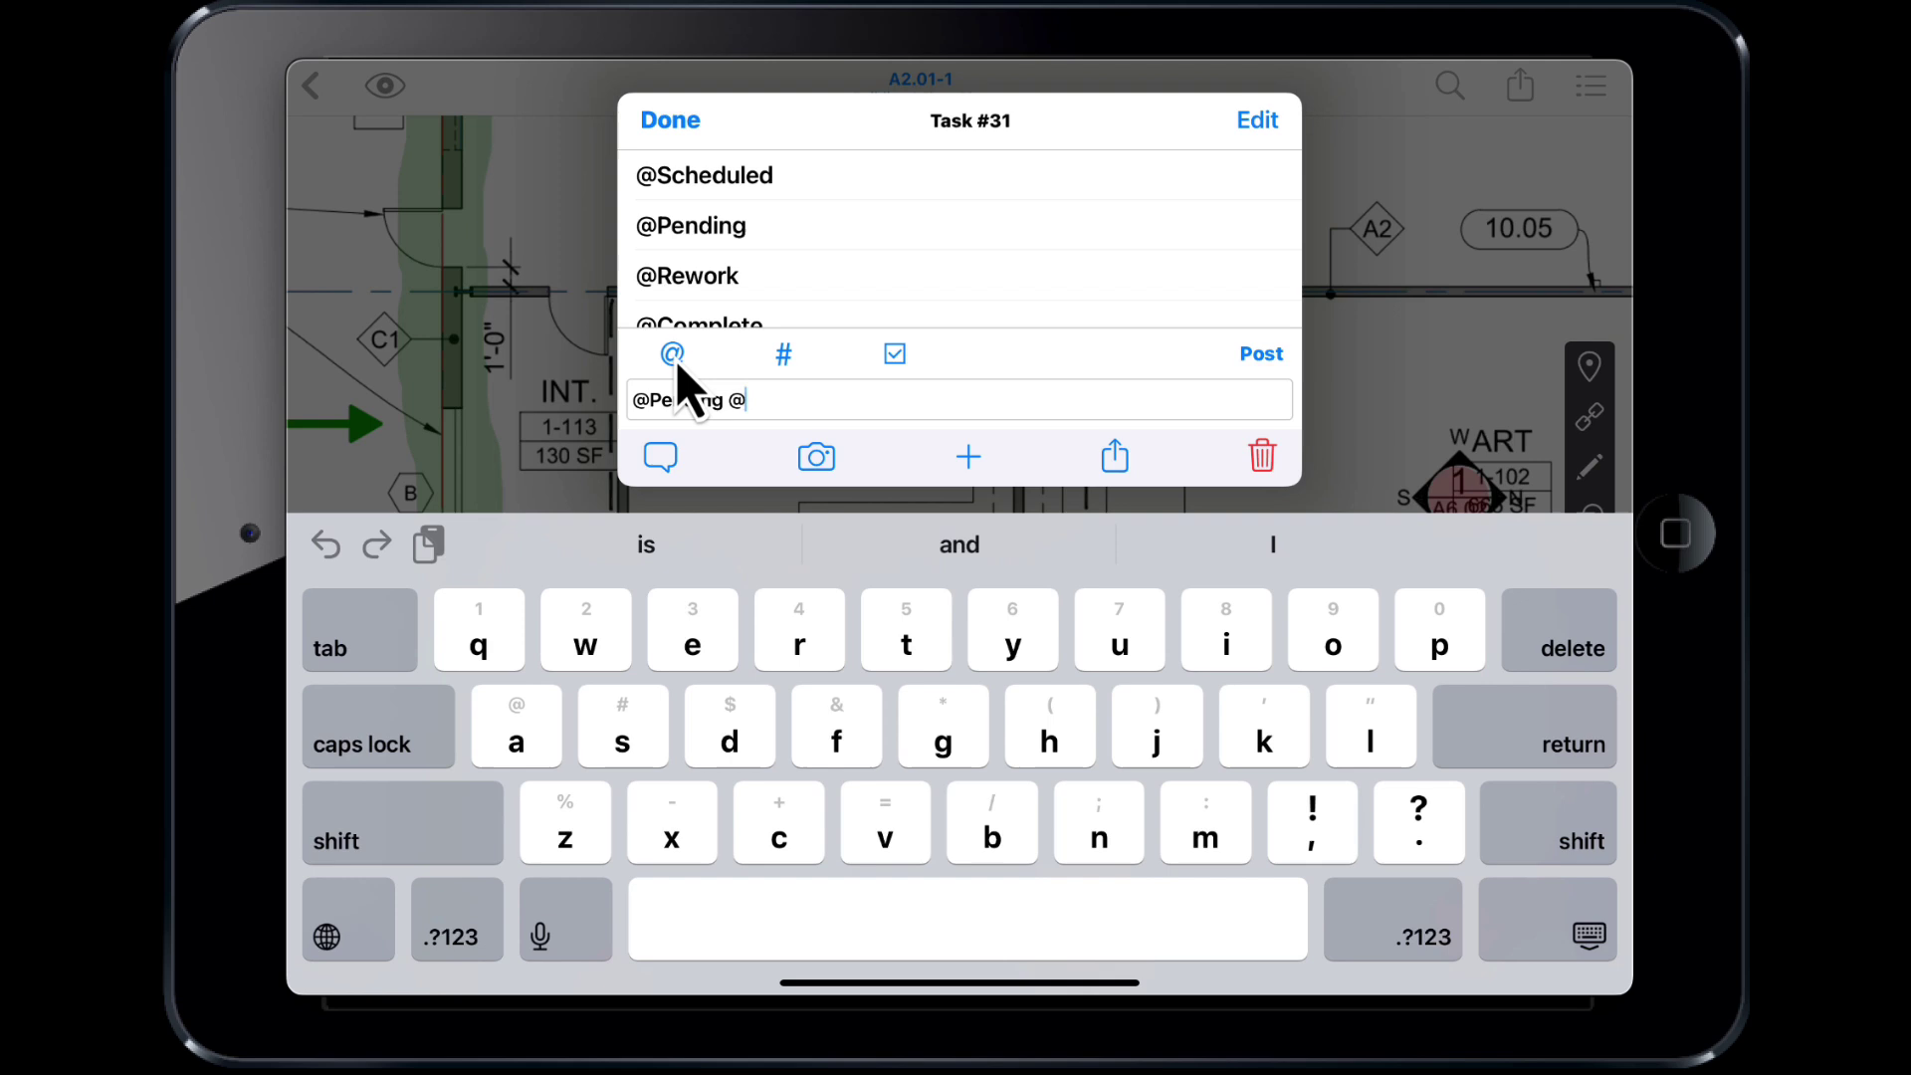
pyautogui.write('max')
pyautogui.click(710, 317)
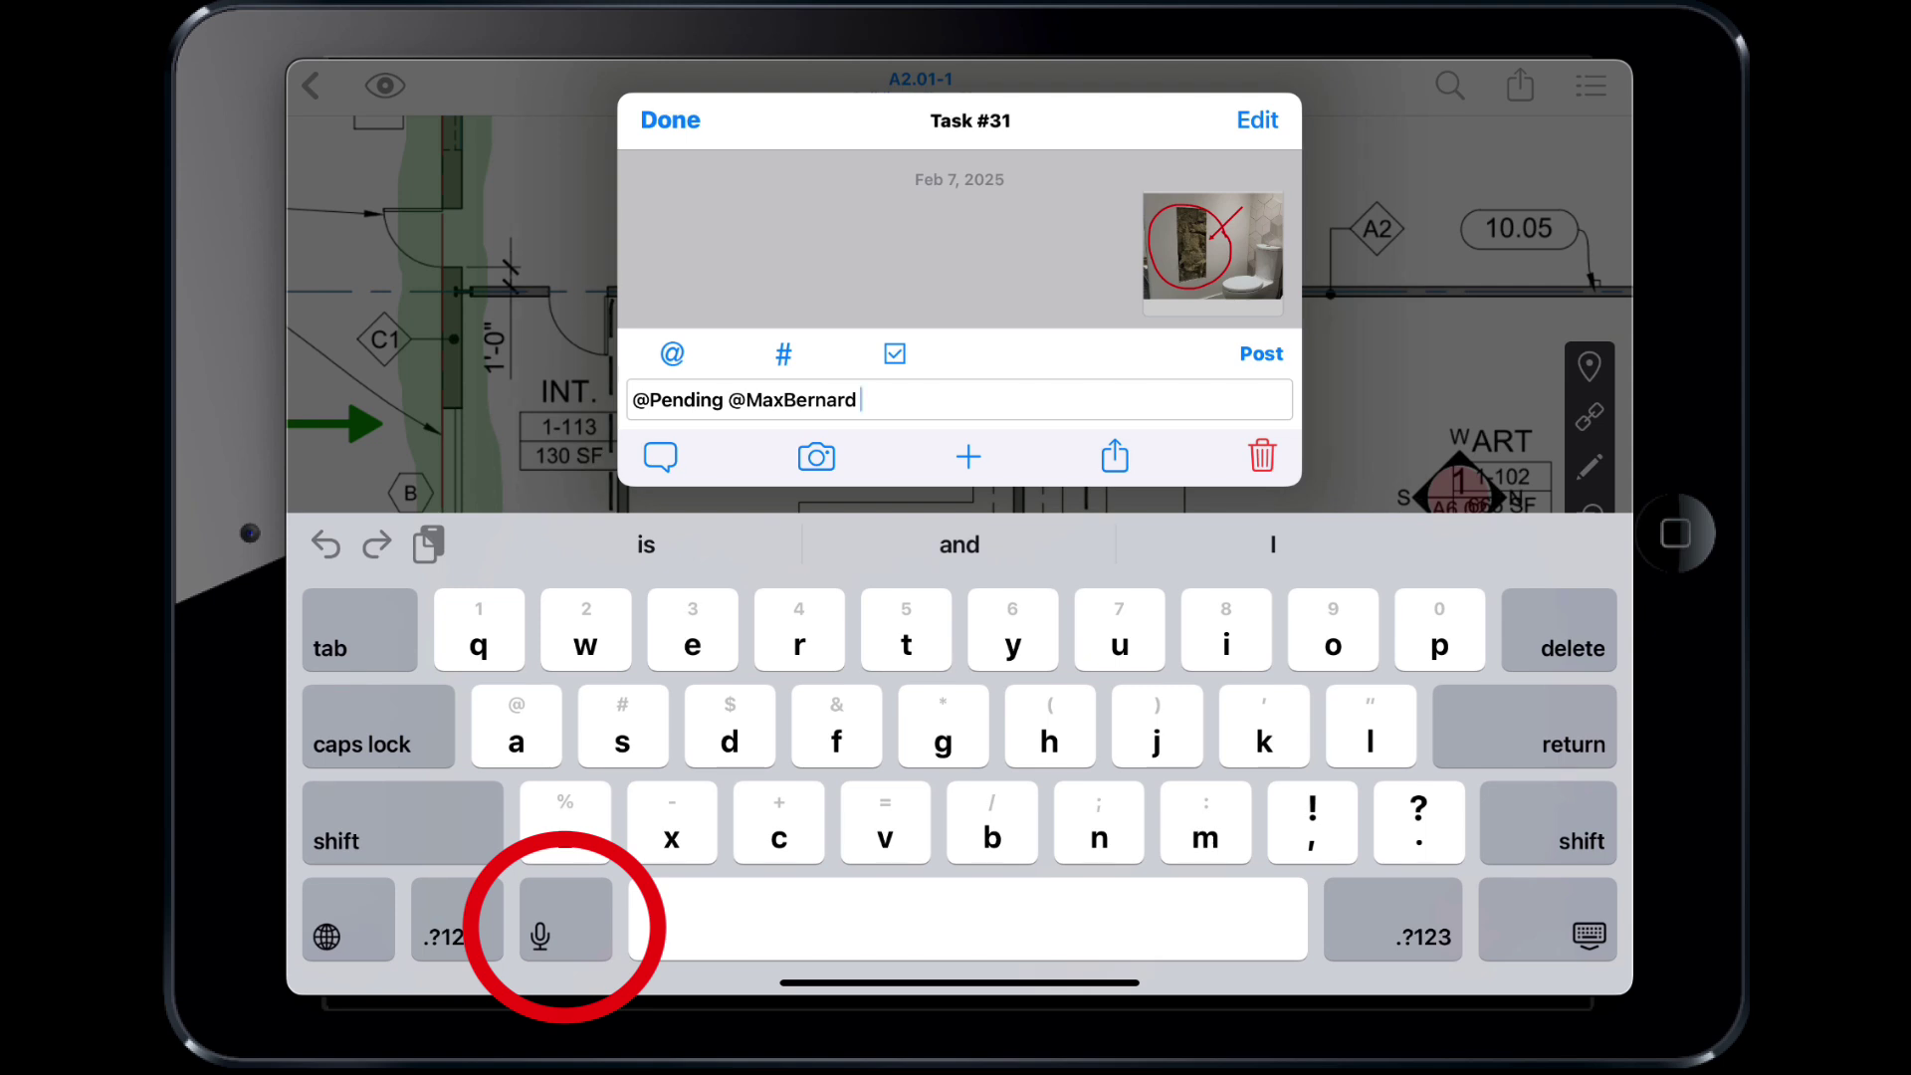
pyautogui.click(565, 919)
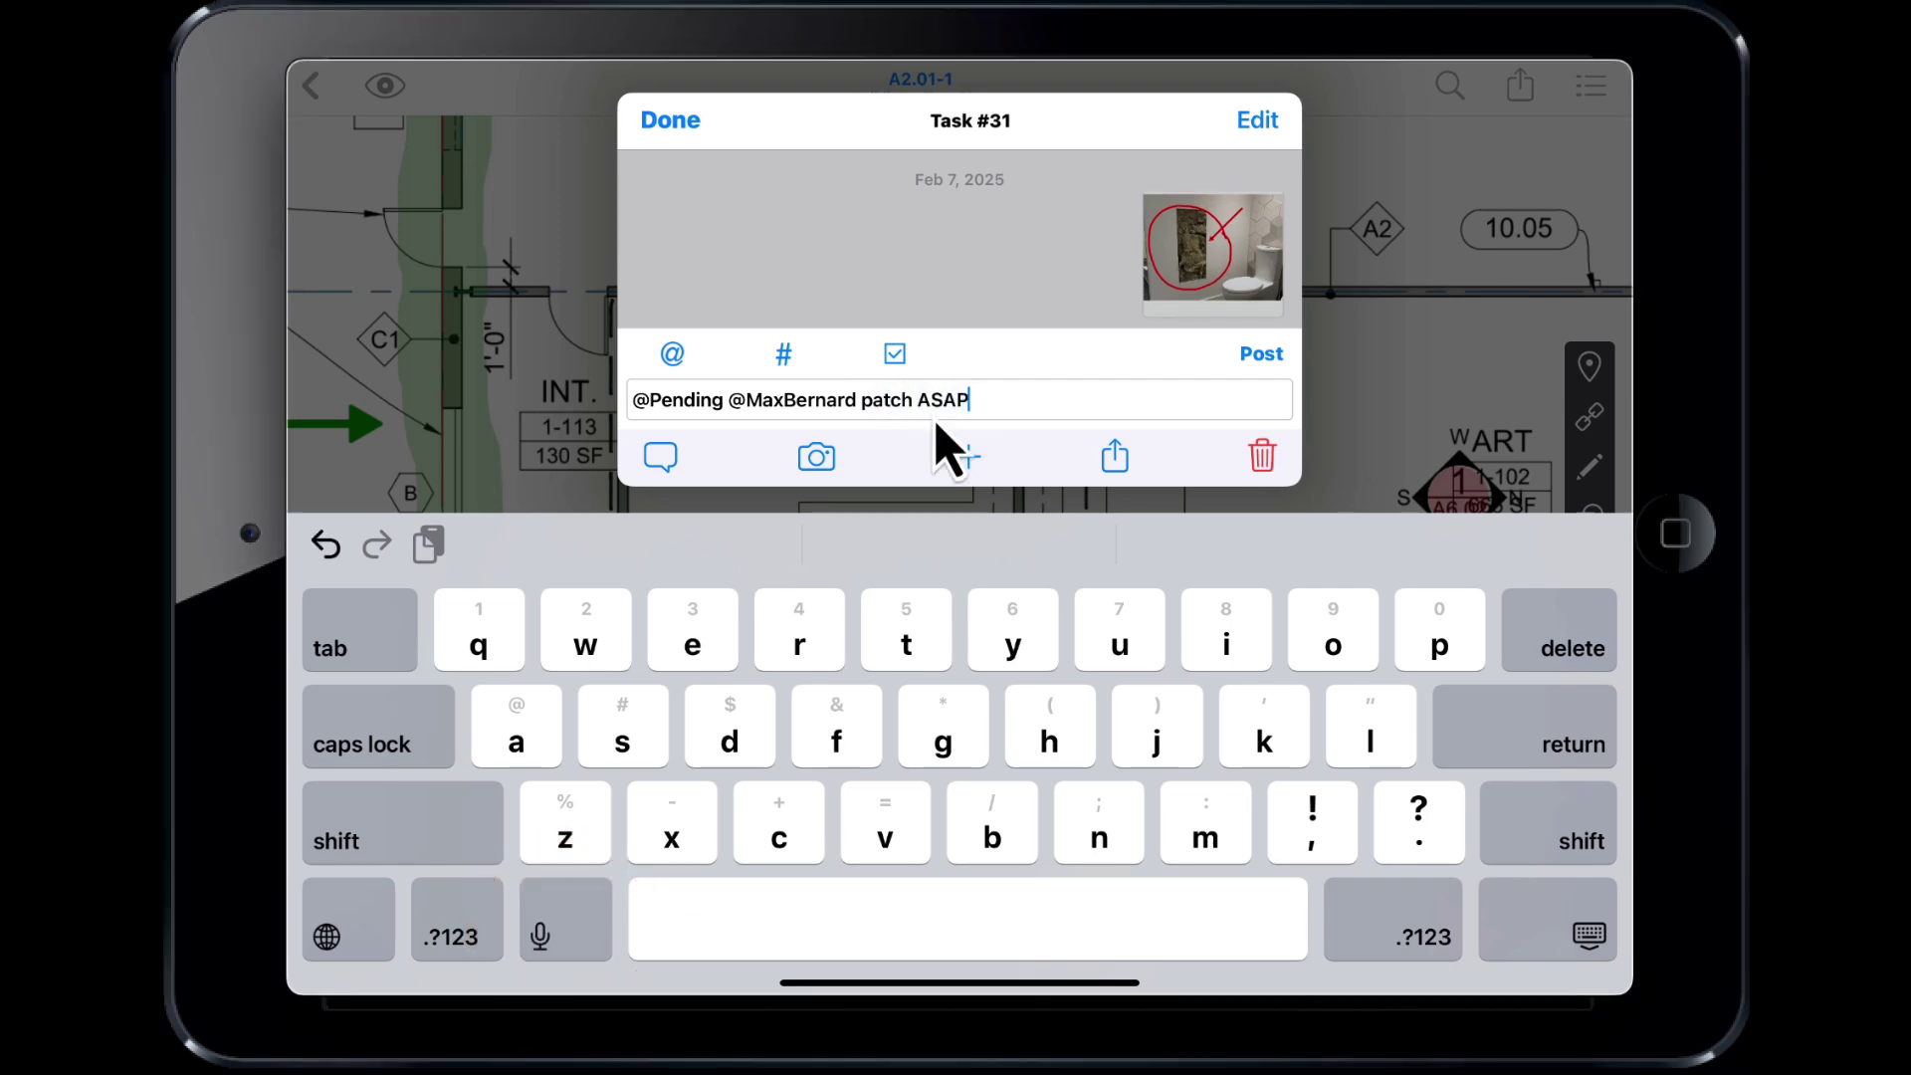
pyautogui.press('Return')
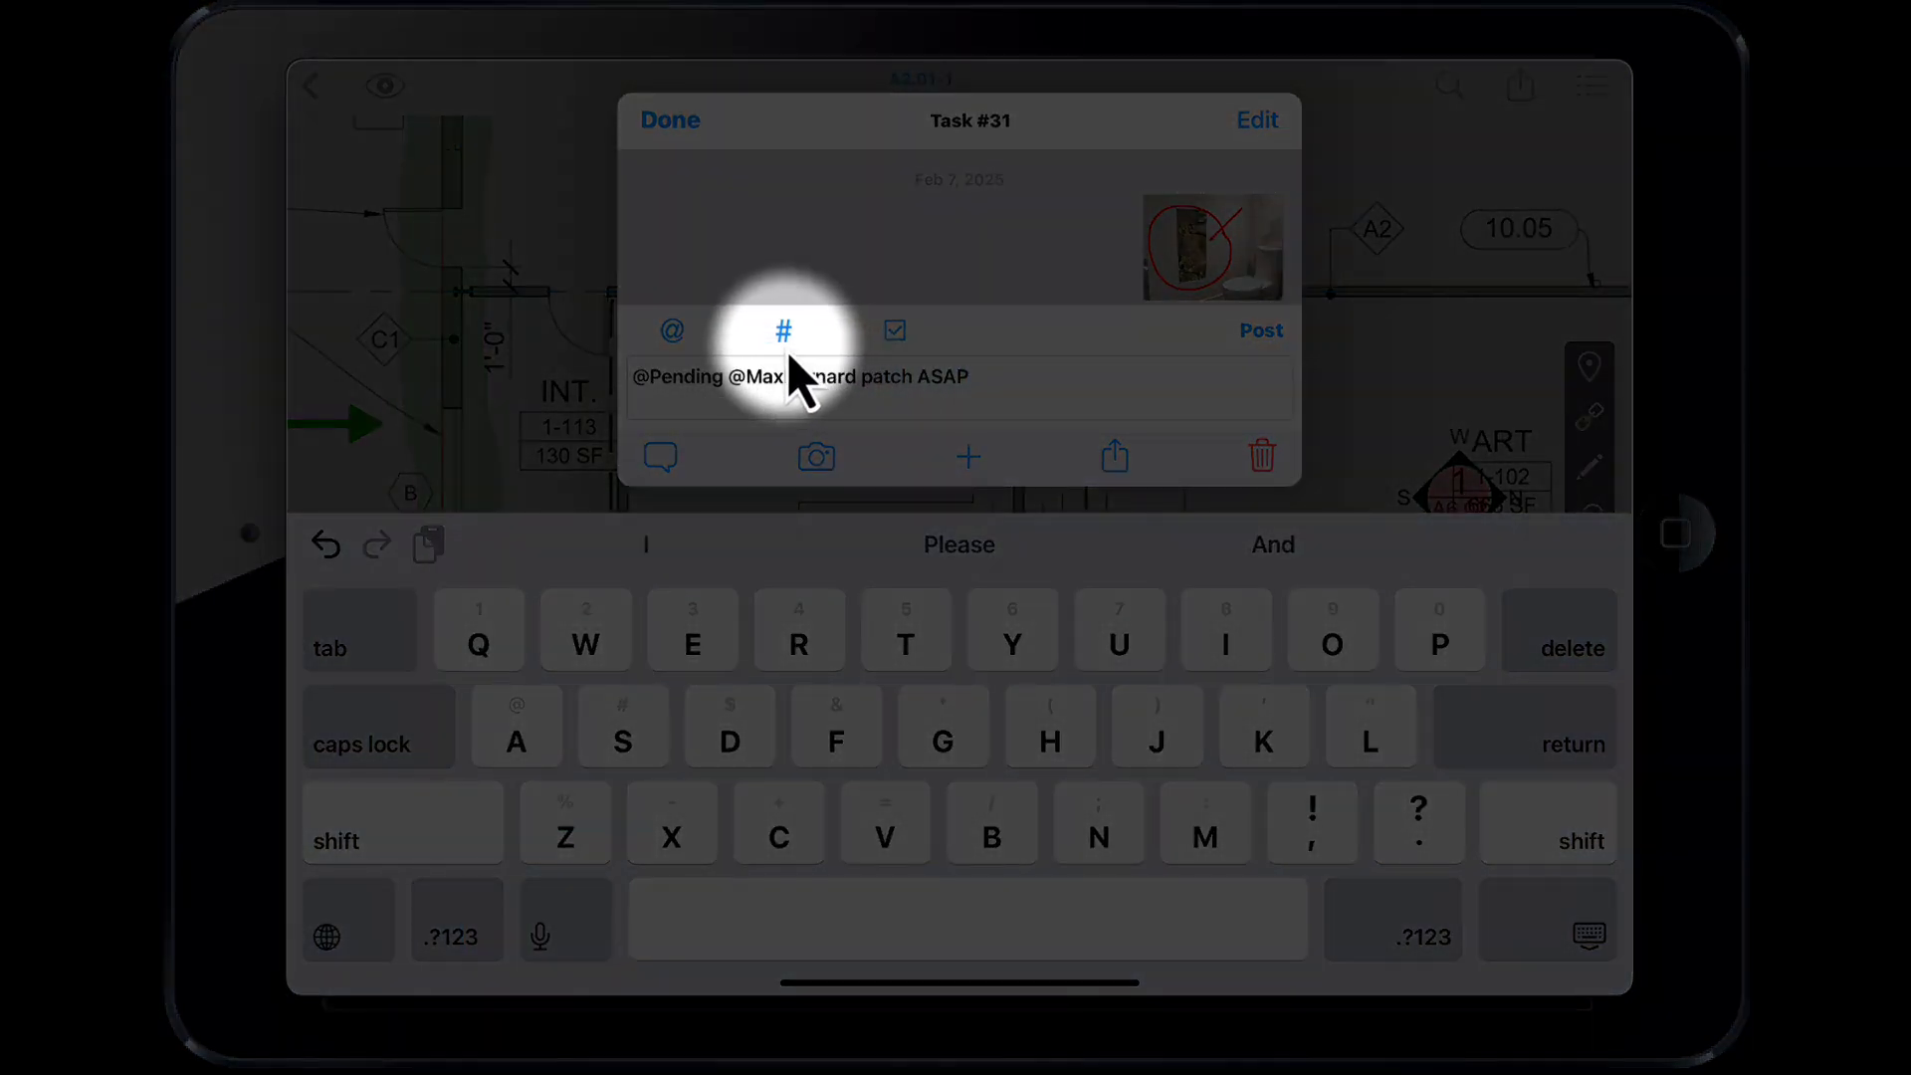
pyautogui.click(784, 332)
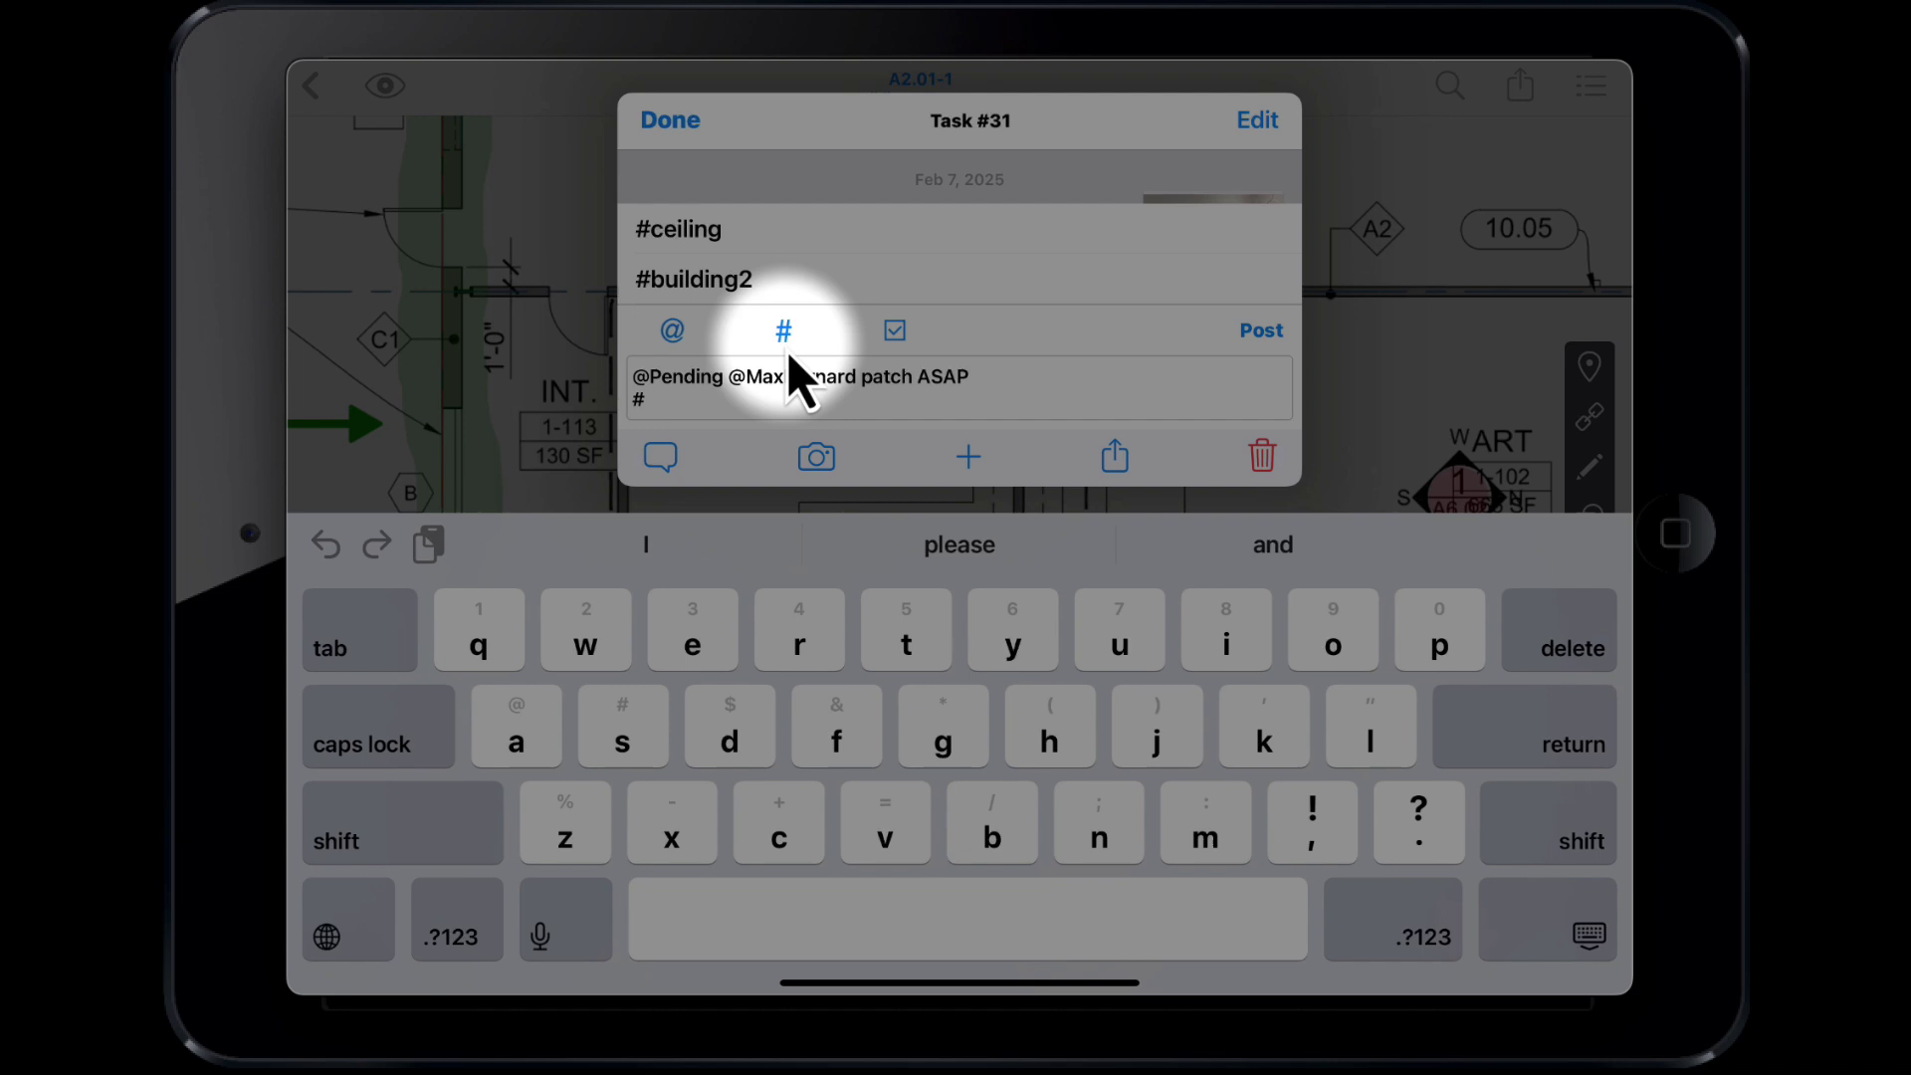
pyautogui.write('punch')
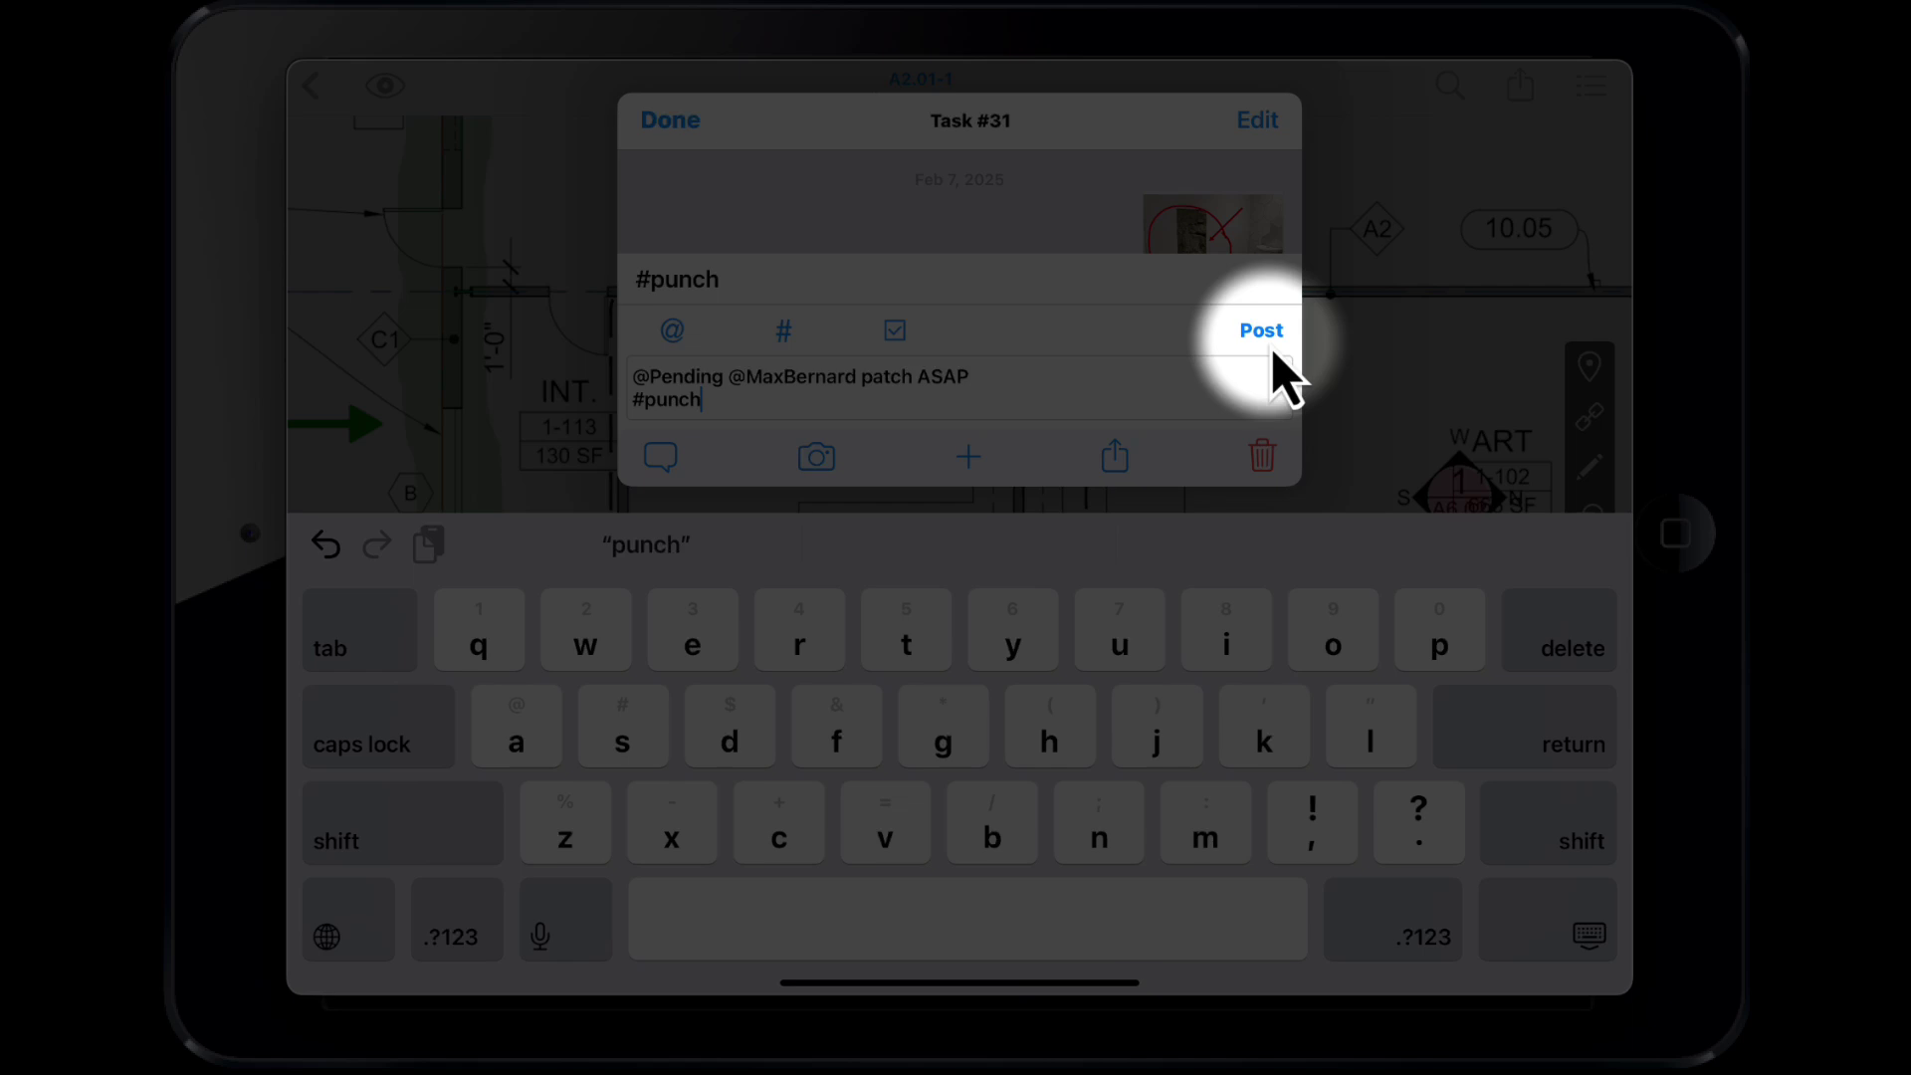
# Post the comment, then draft and discard a 'clean up damaged area' checklist line
pyautogui.click(1273, 353)
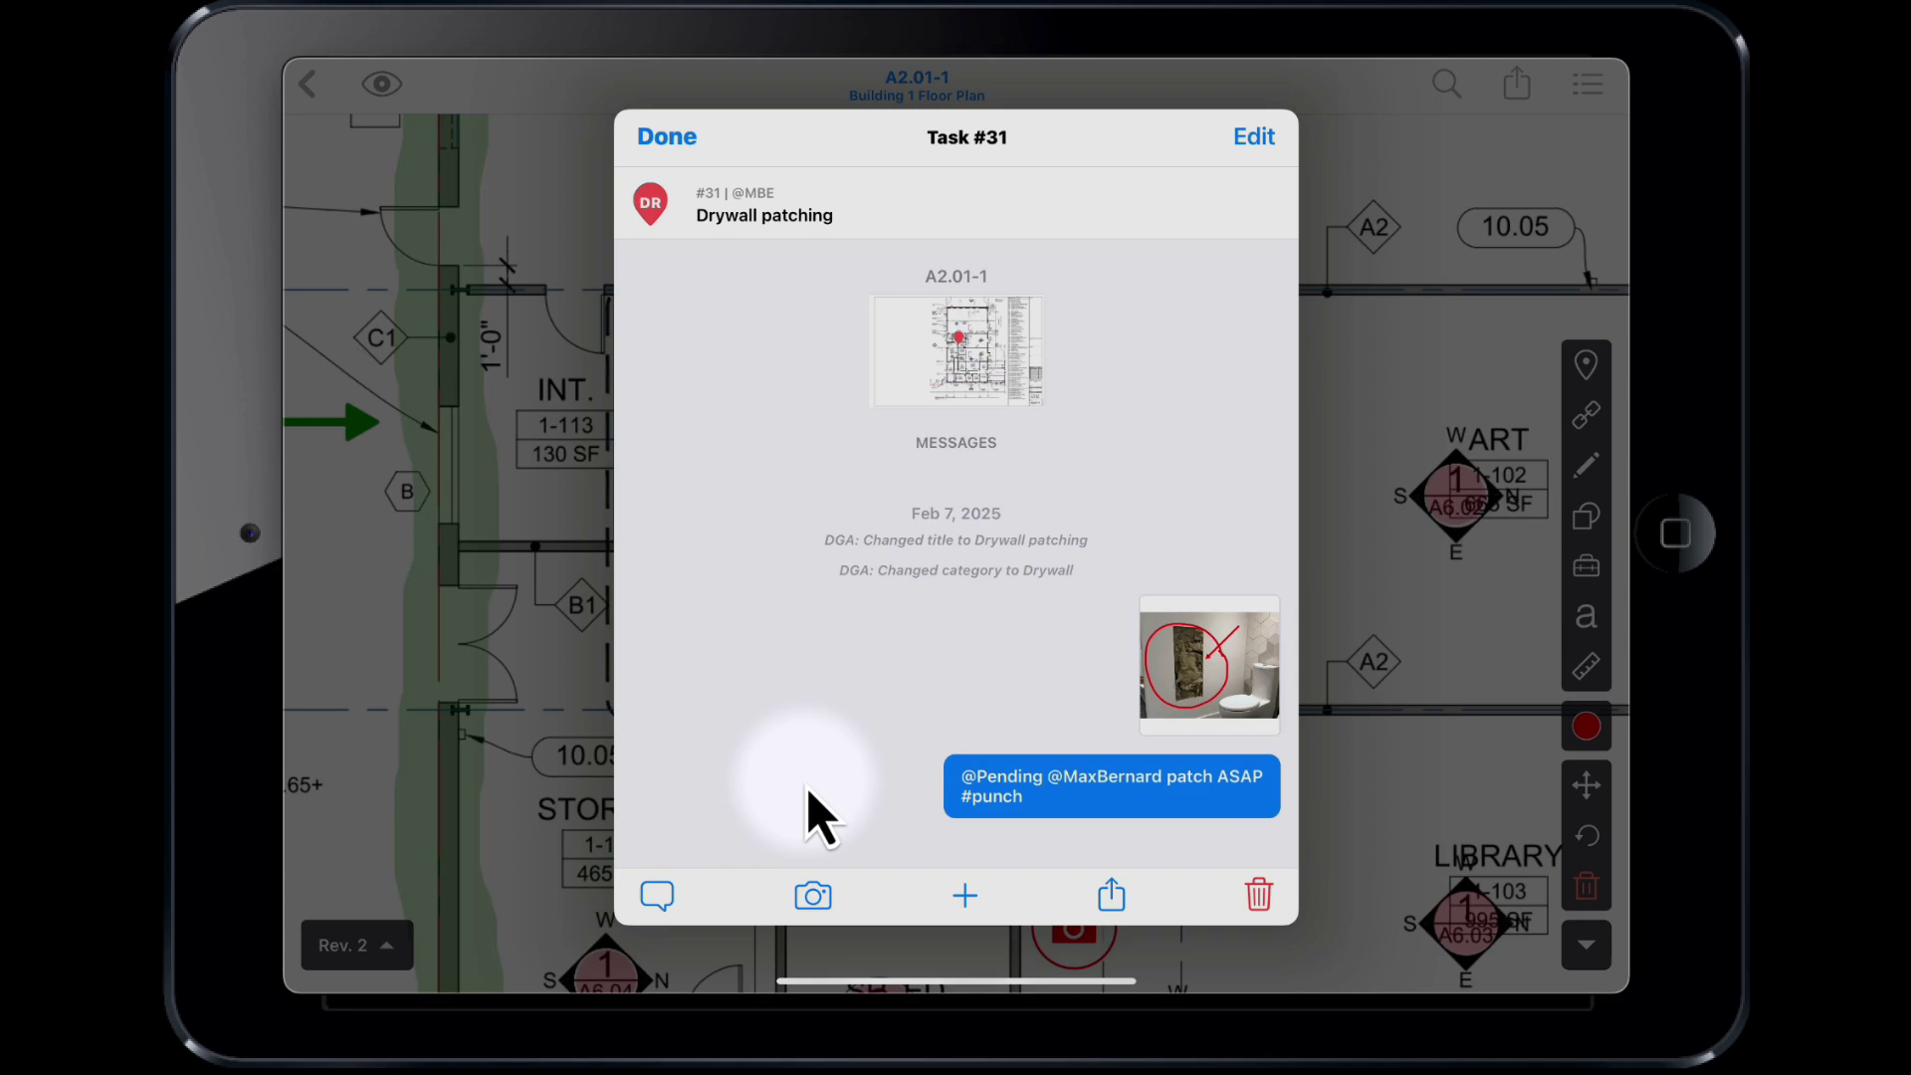
pyautogui.click(657, 896)
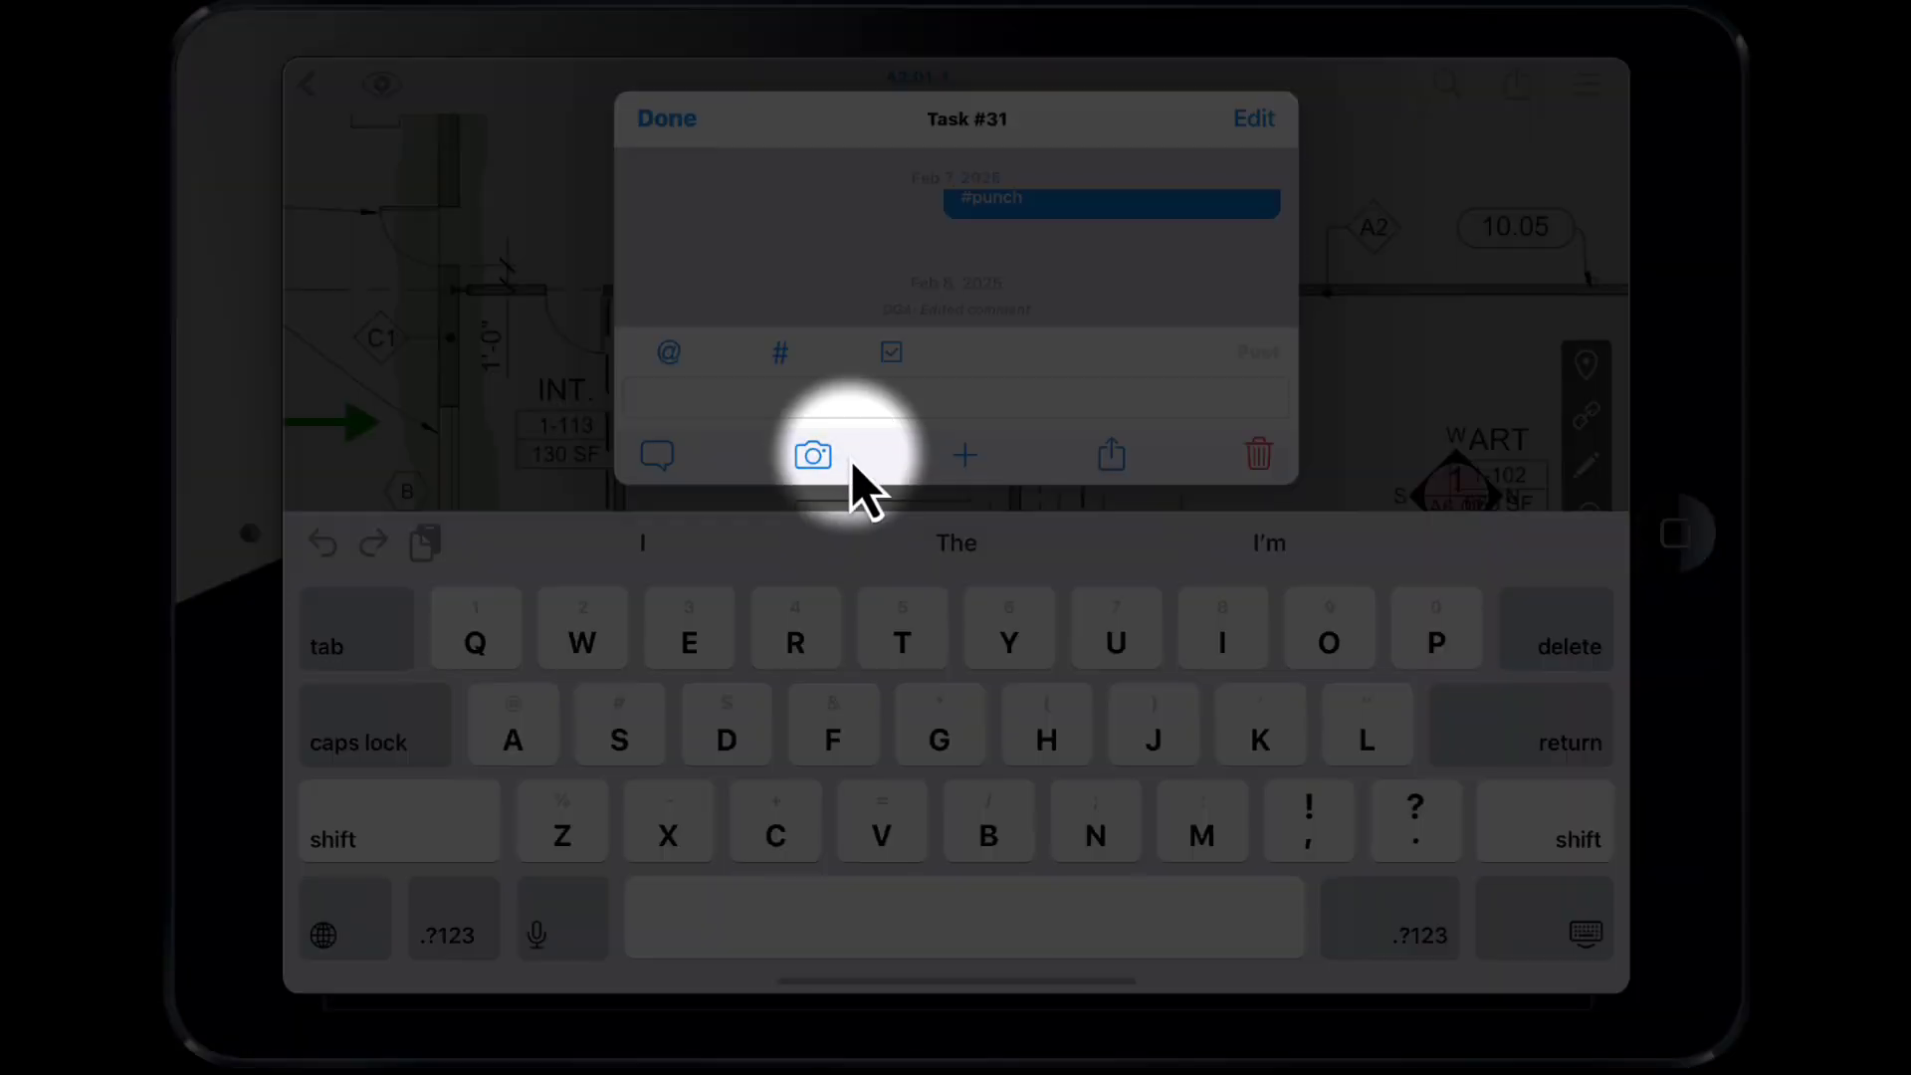
pyautogui.click(891, 352)
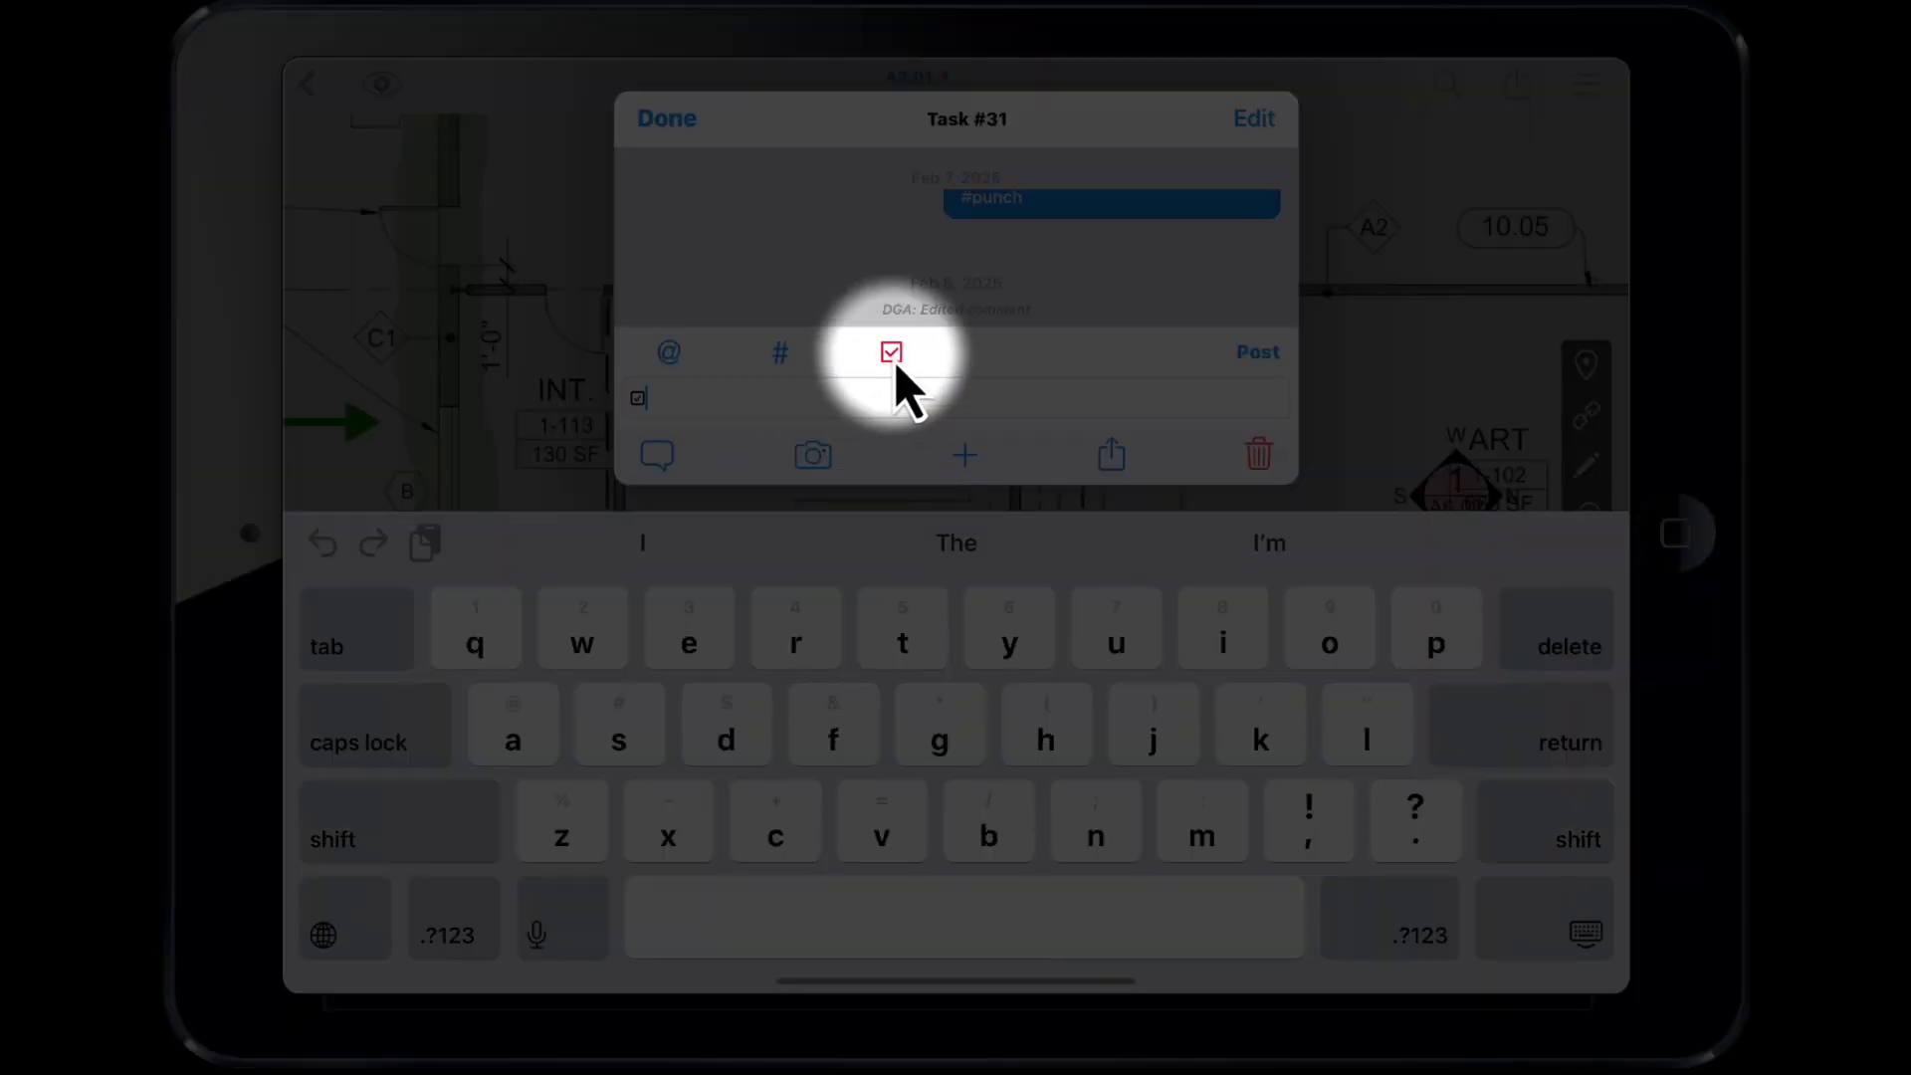
pyautogui.write('lean')
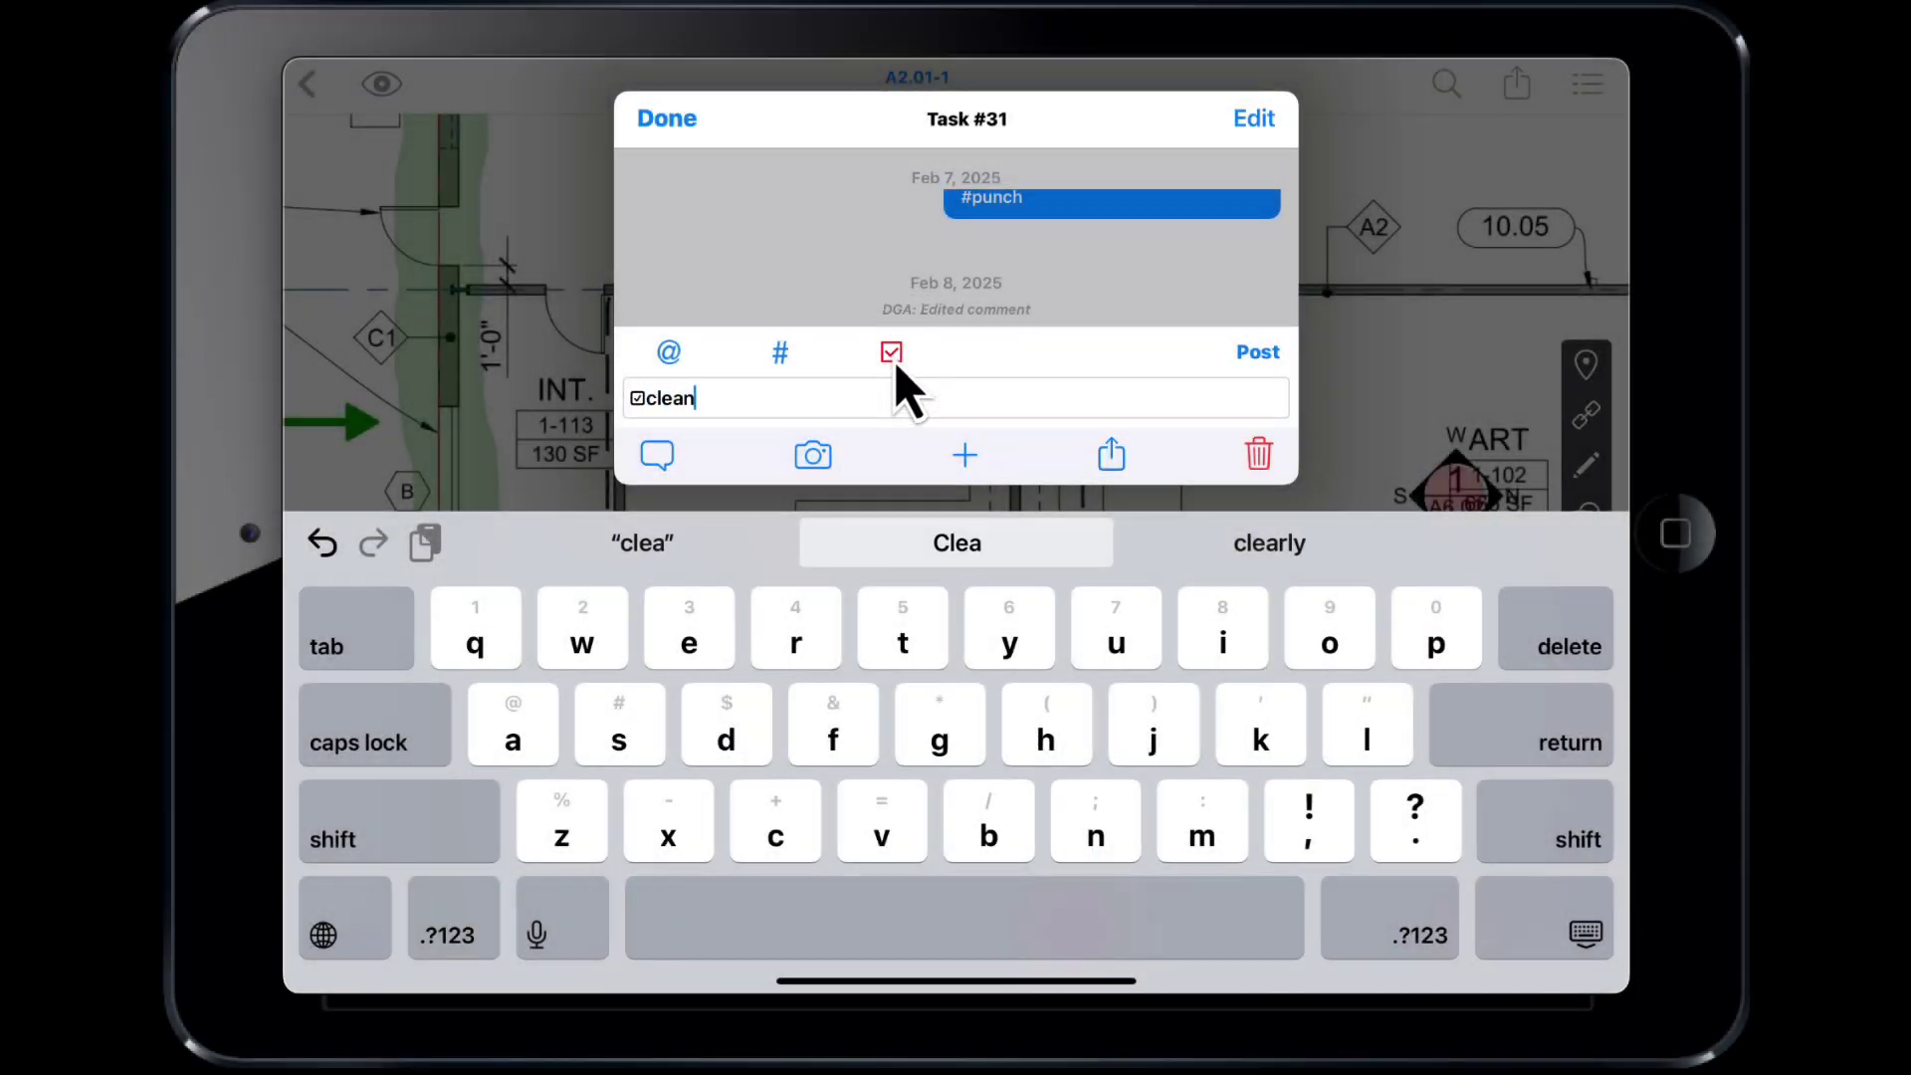
pyautogui.write(' up damage')
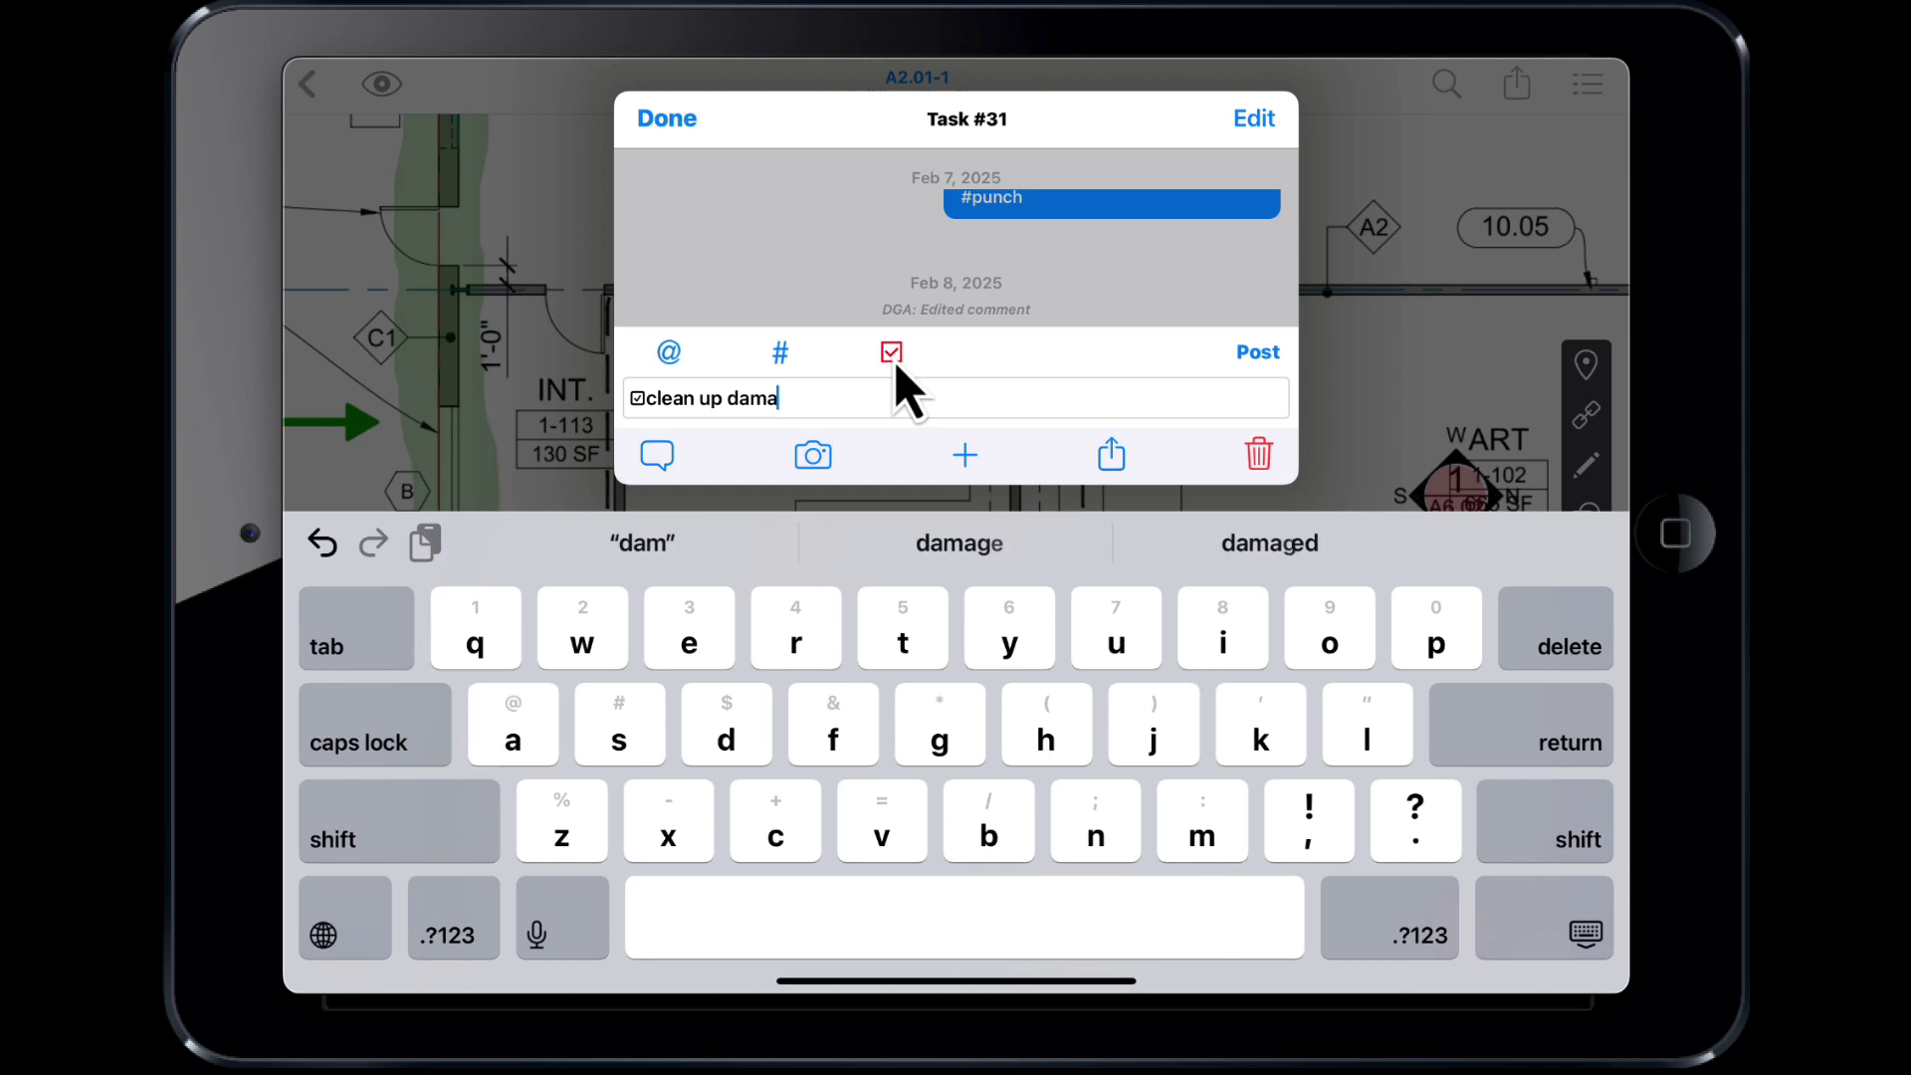
pyautogui.write('d area')
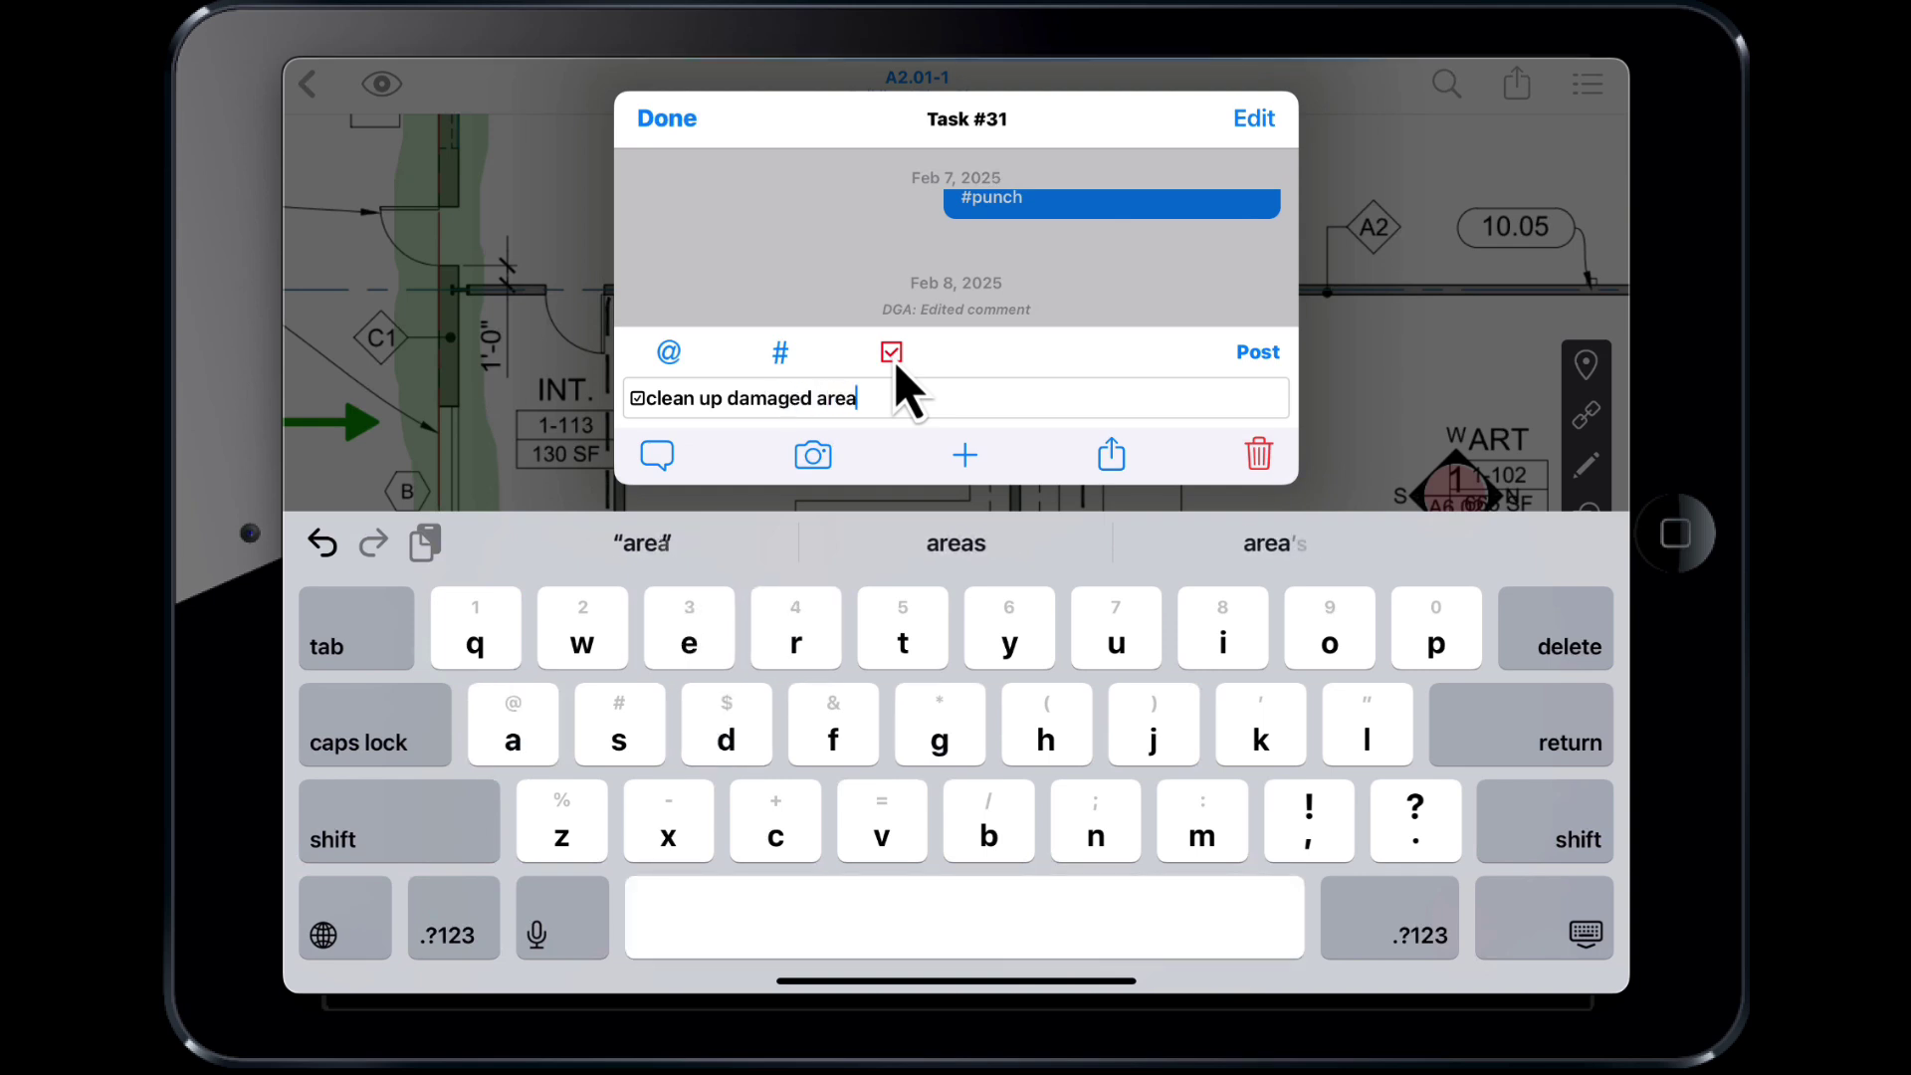
pyautogui.press('Return')
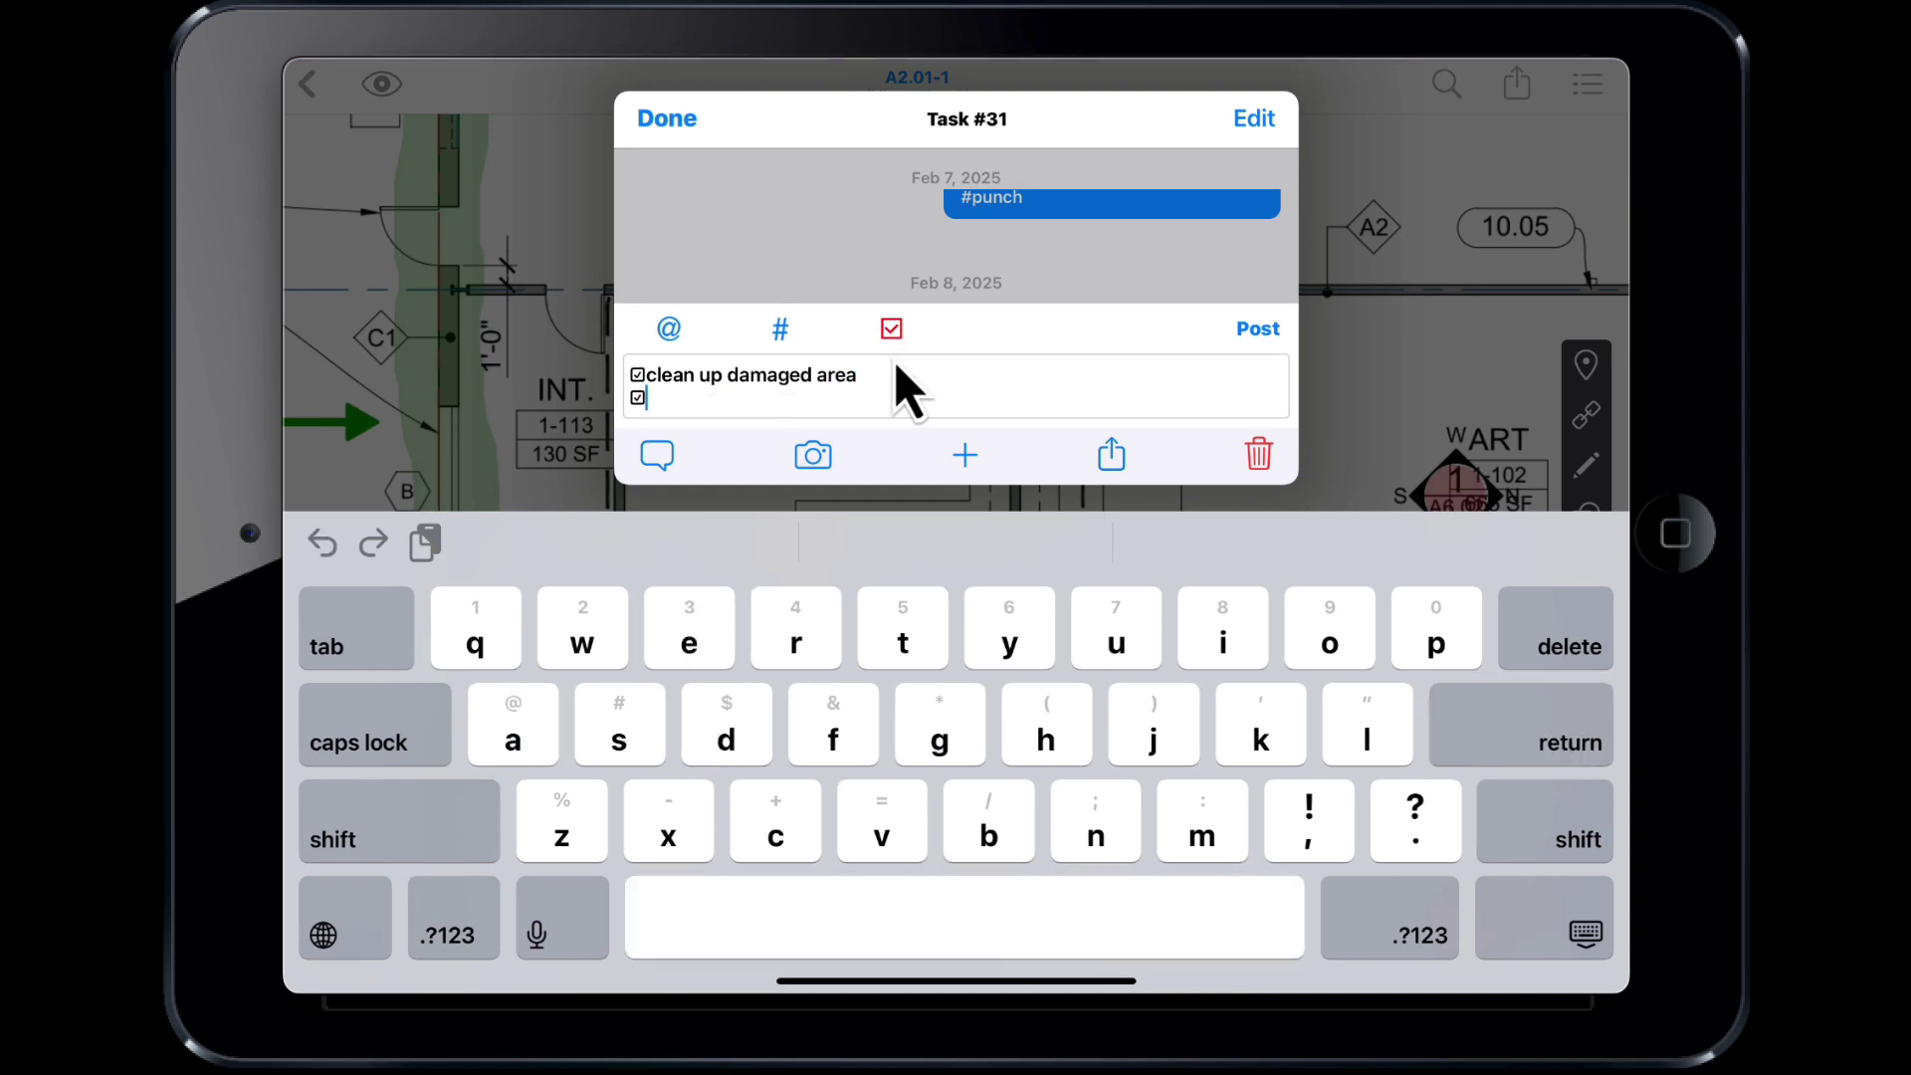
pyautogui.press('BackSpace')
pyautogui.press('BackSpace')
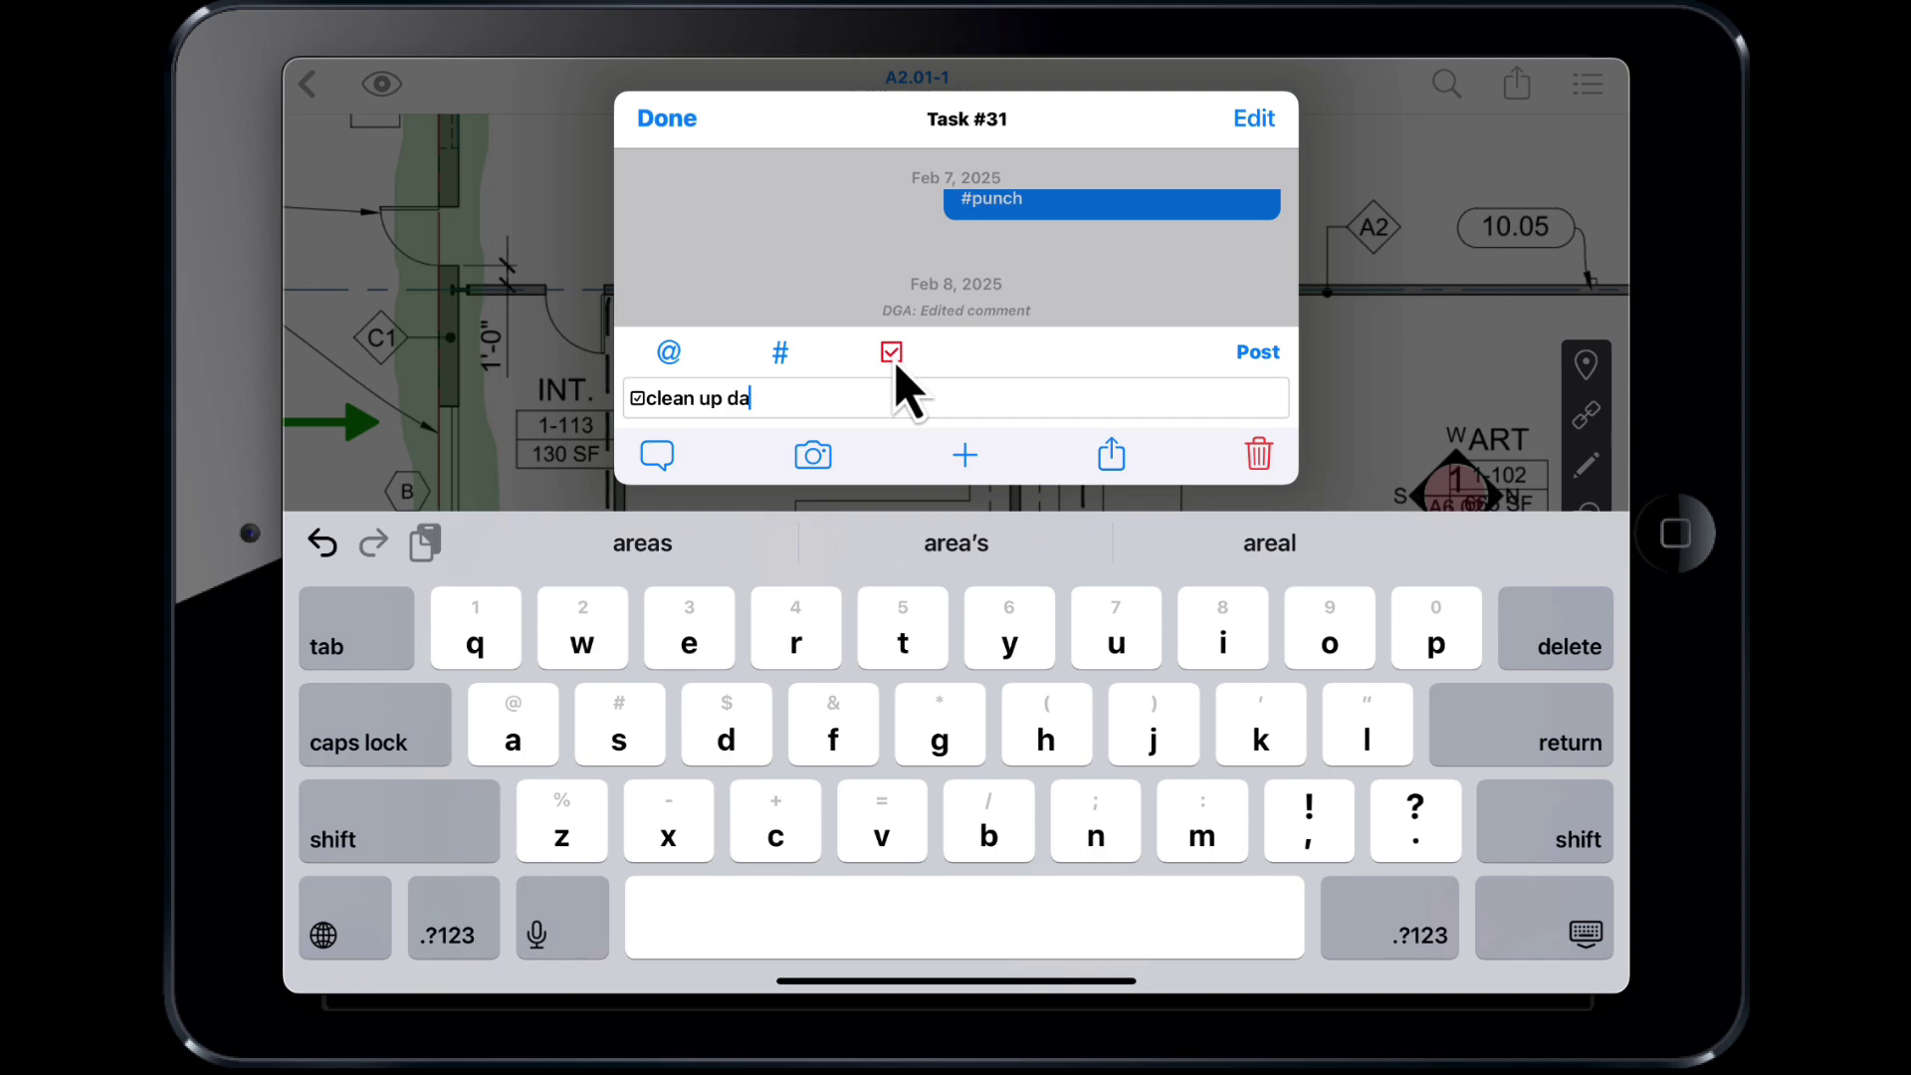
pyautogui.press('BackSpace')
pyautogui.press('BackSpace')
pyautogui.press('BackSpace')
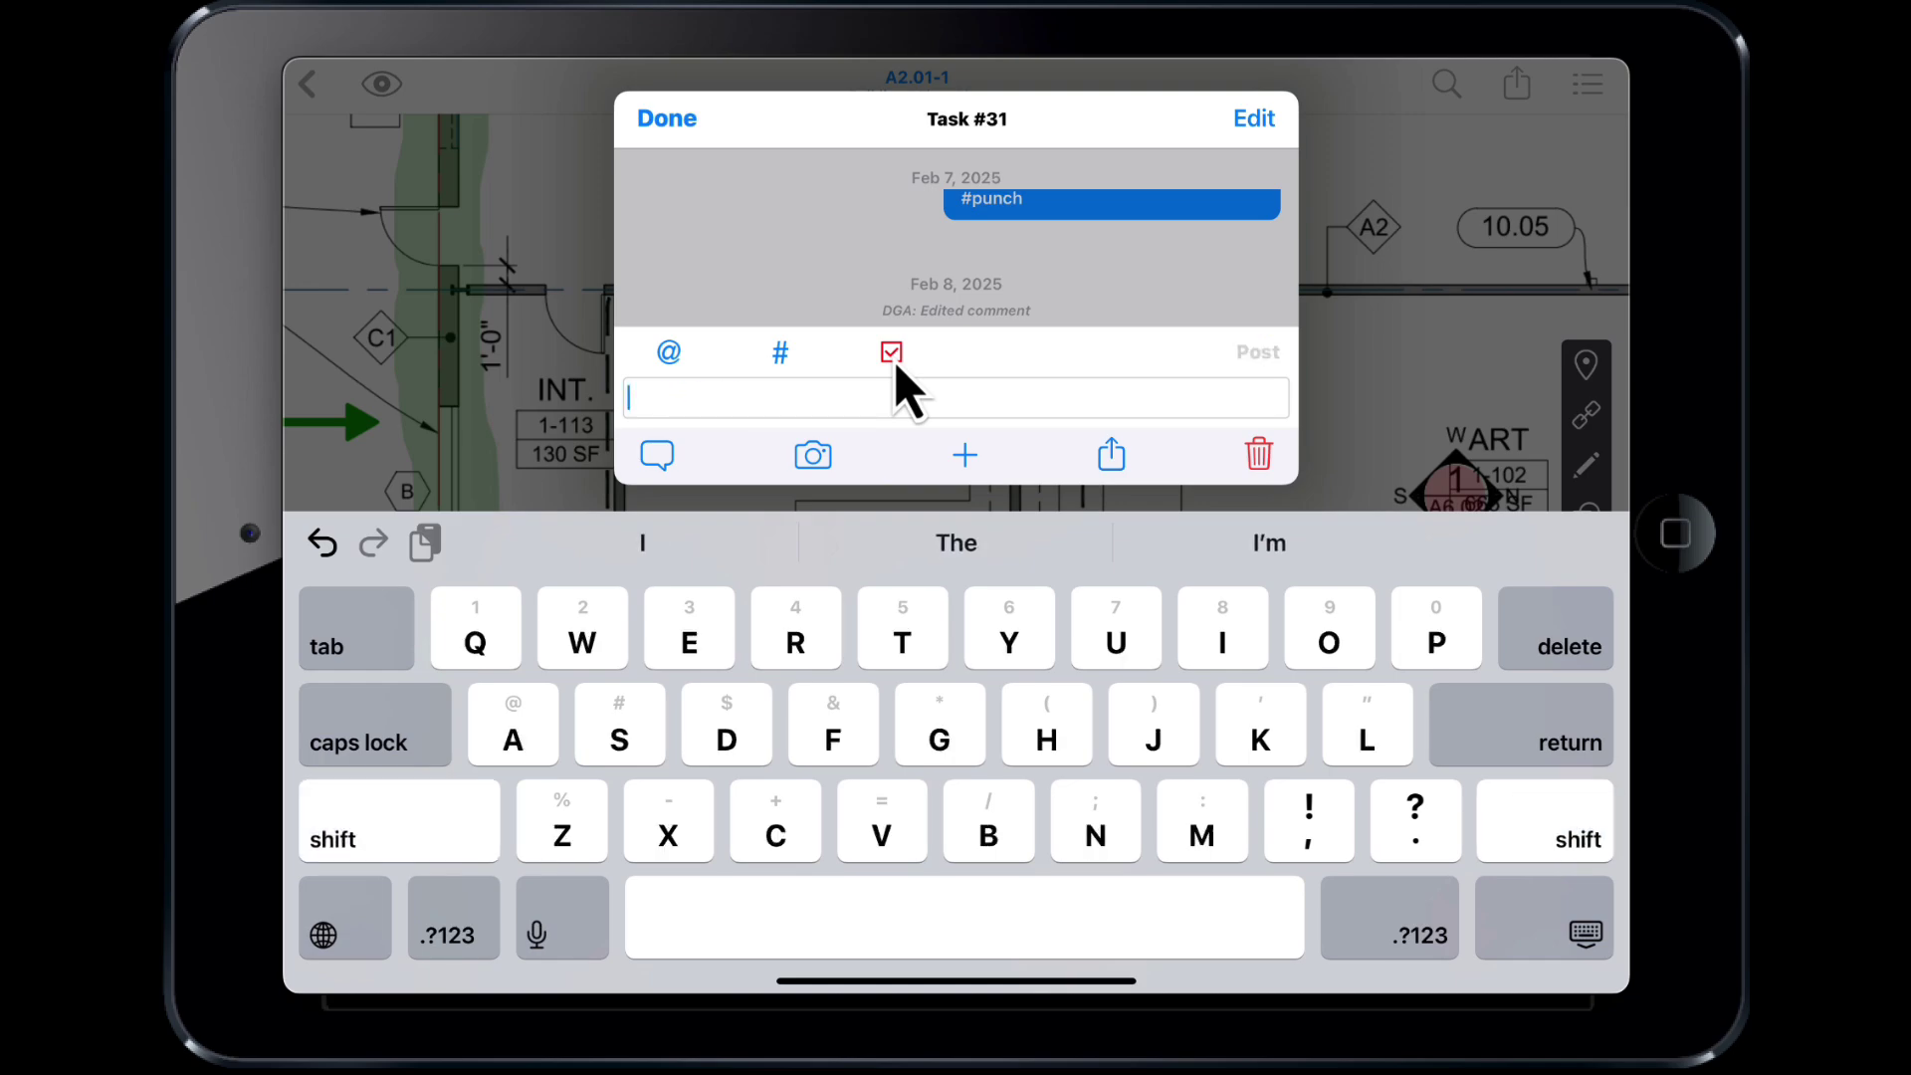
# Attach the Large Drywall Hole Repair checklist to Task #31
pyautogui.click(901, 383)
pyautogui.click(968, 896)
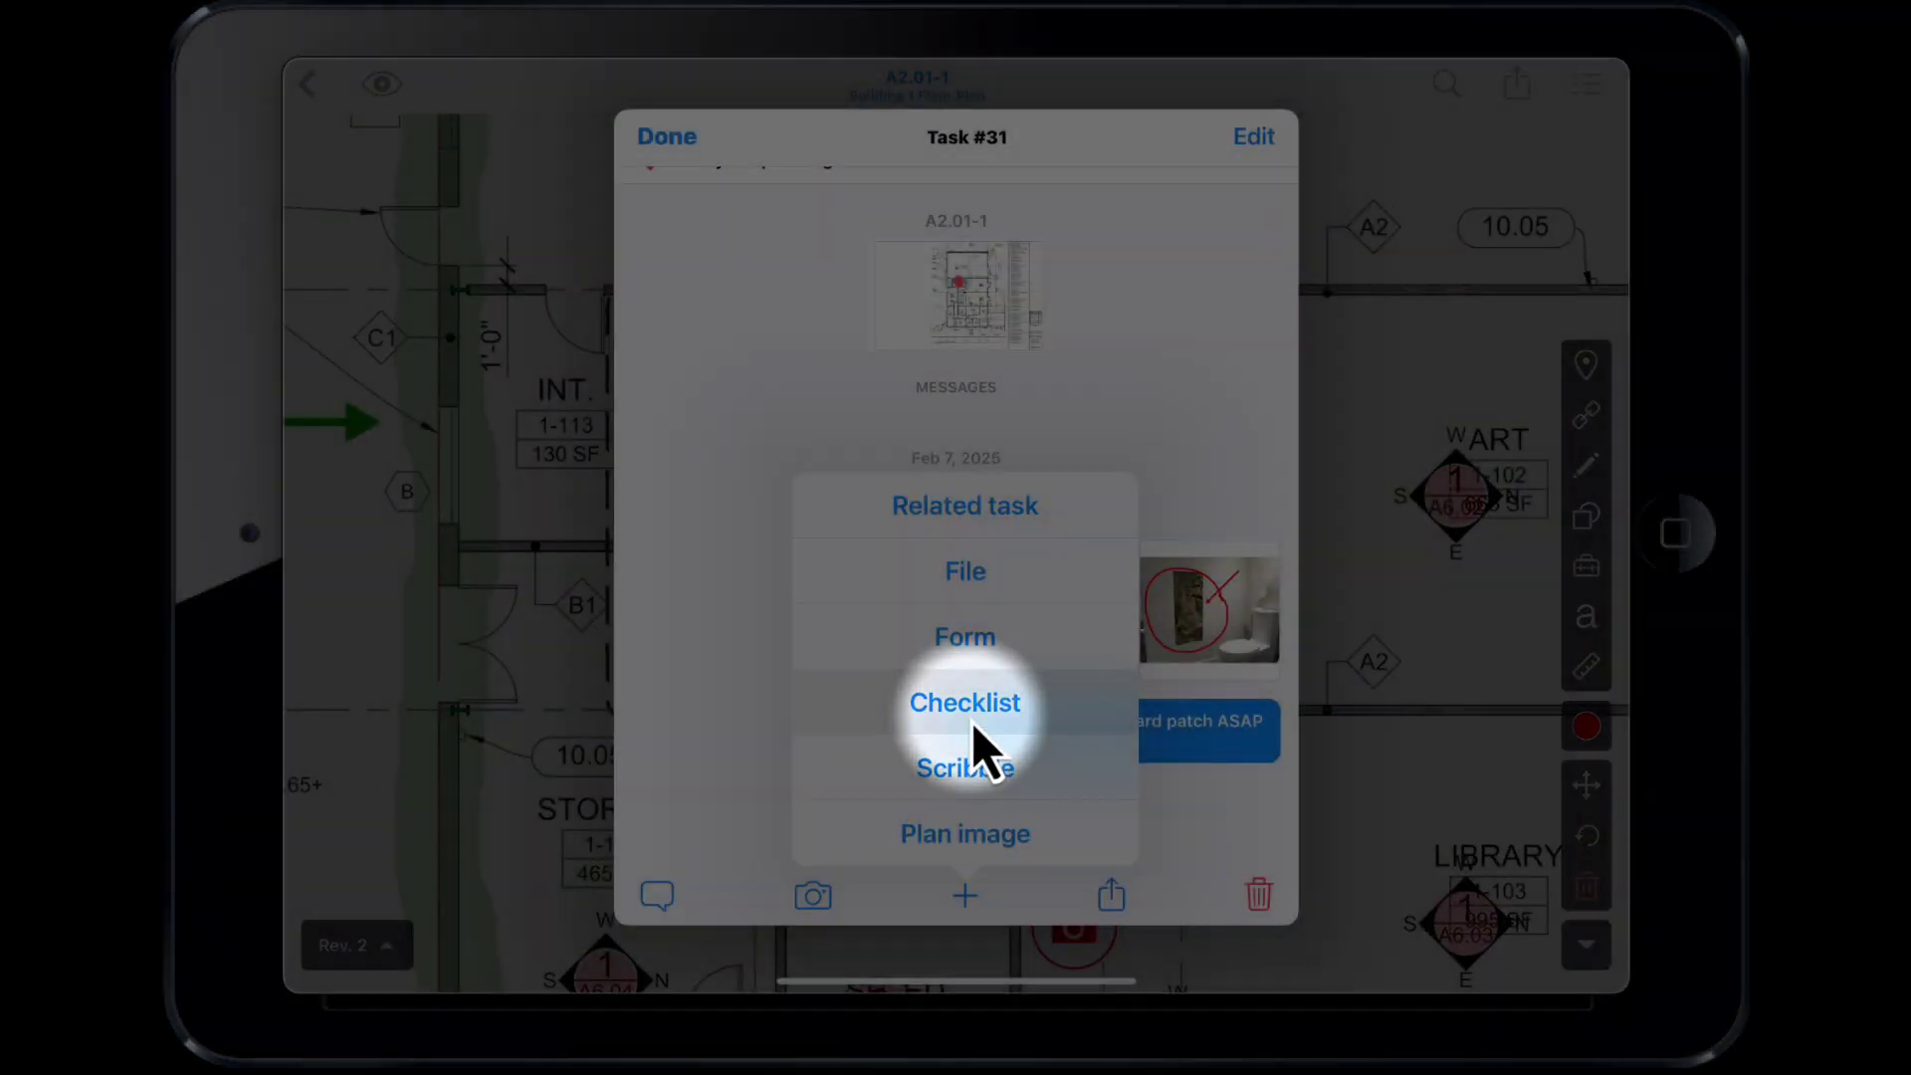
pyautogui.click(975, 718)
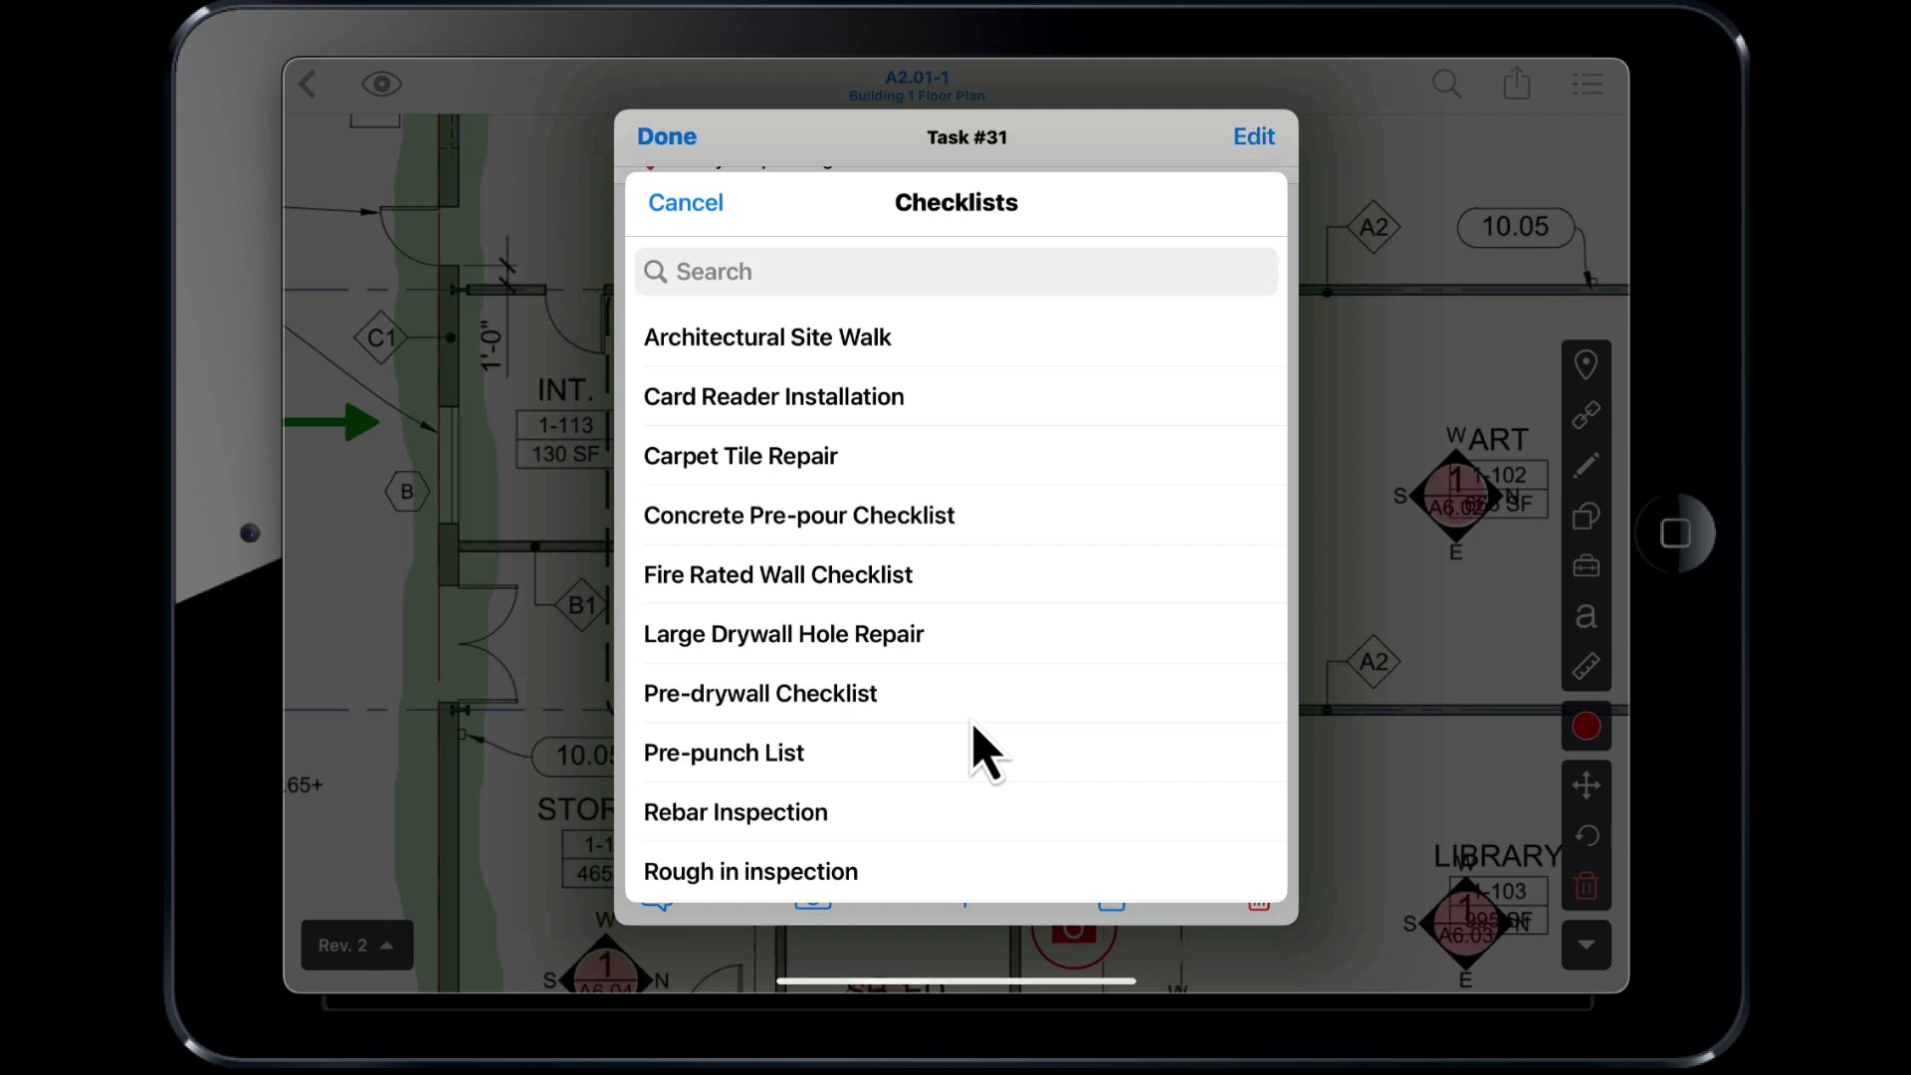
pyautogui.scroll(-3, 986, 756)
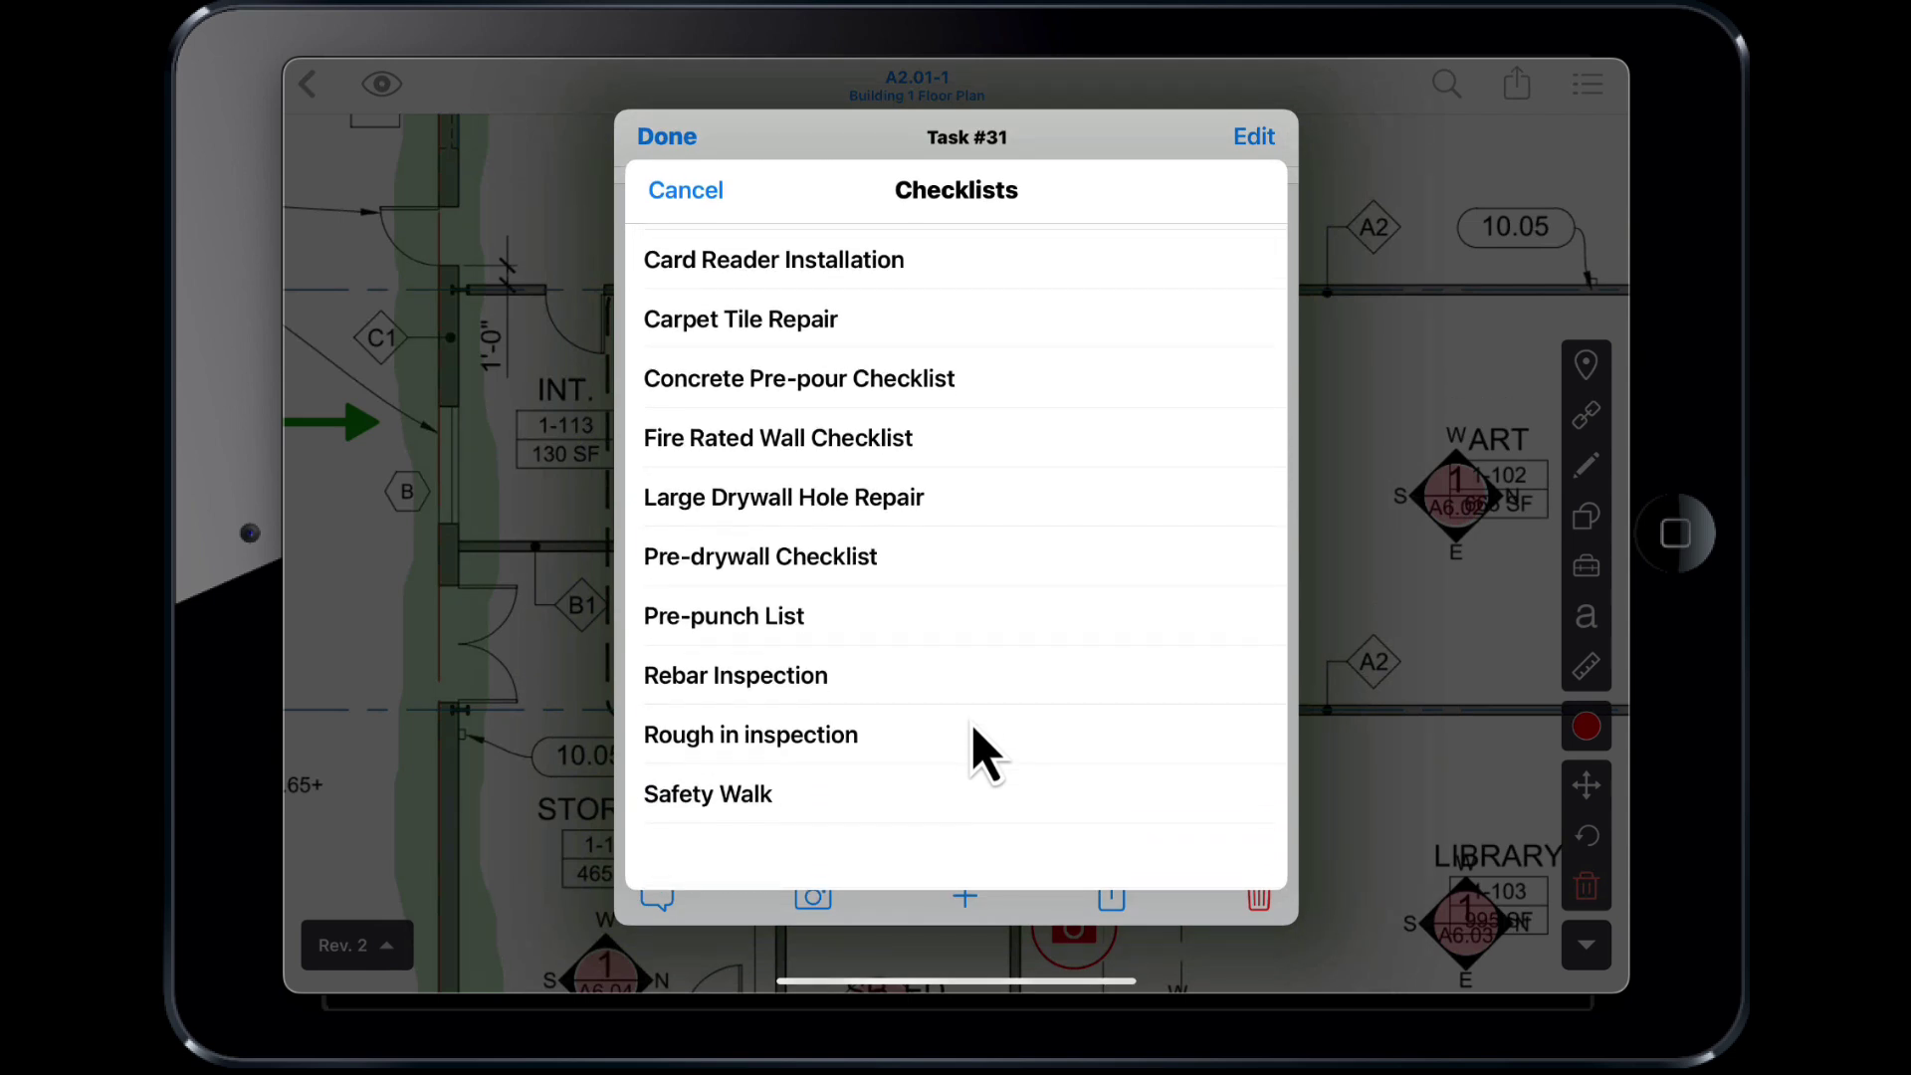
pyautogui.scroll(1, 960, 637)
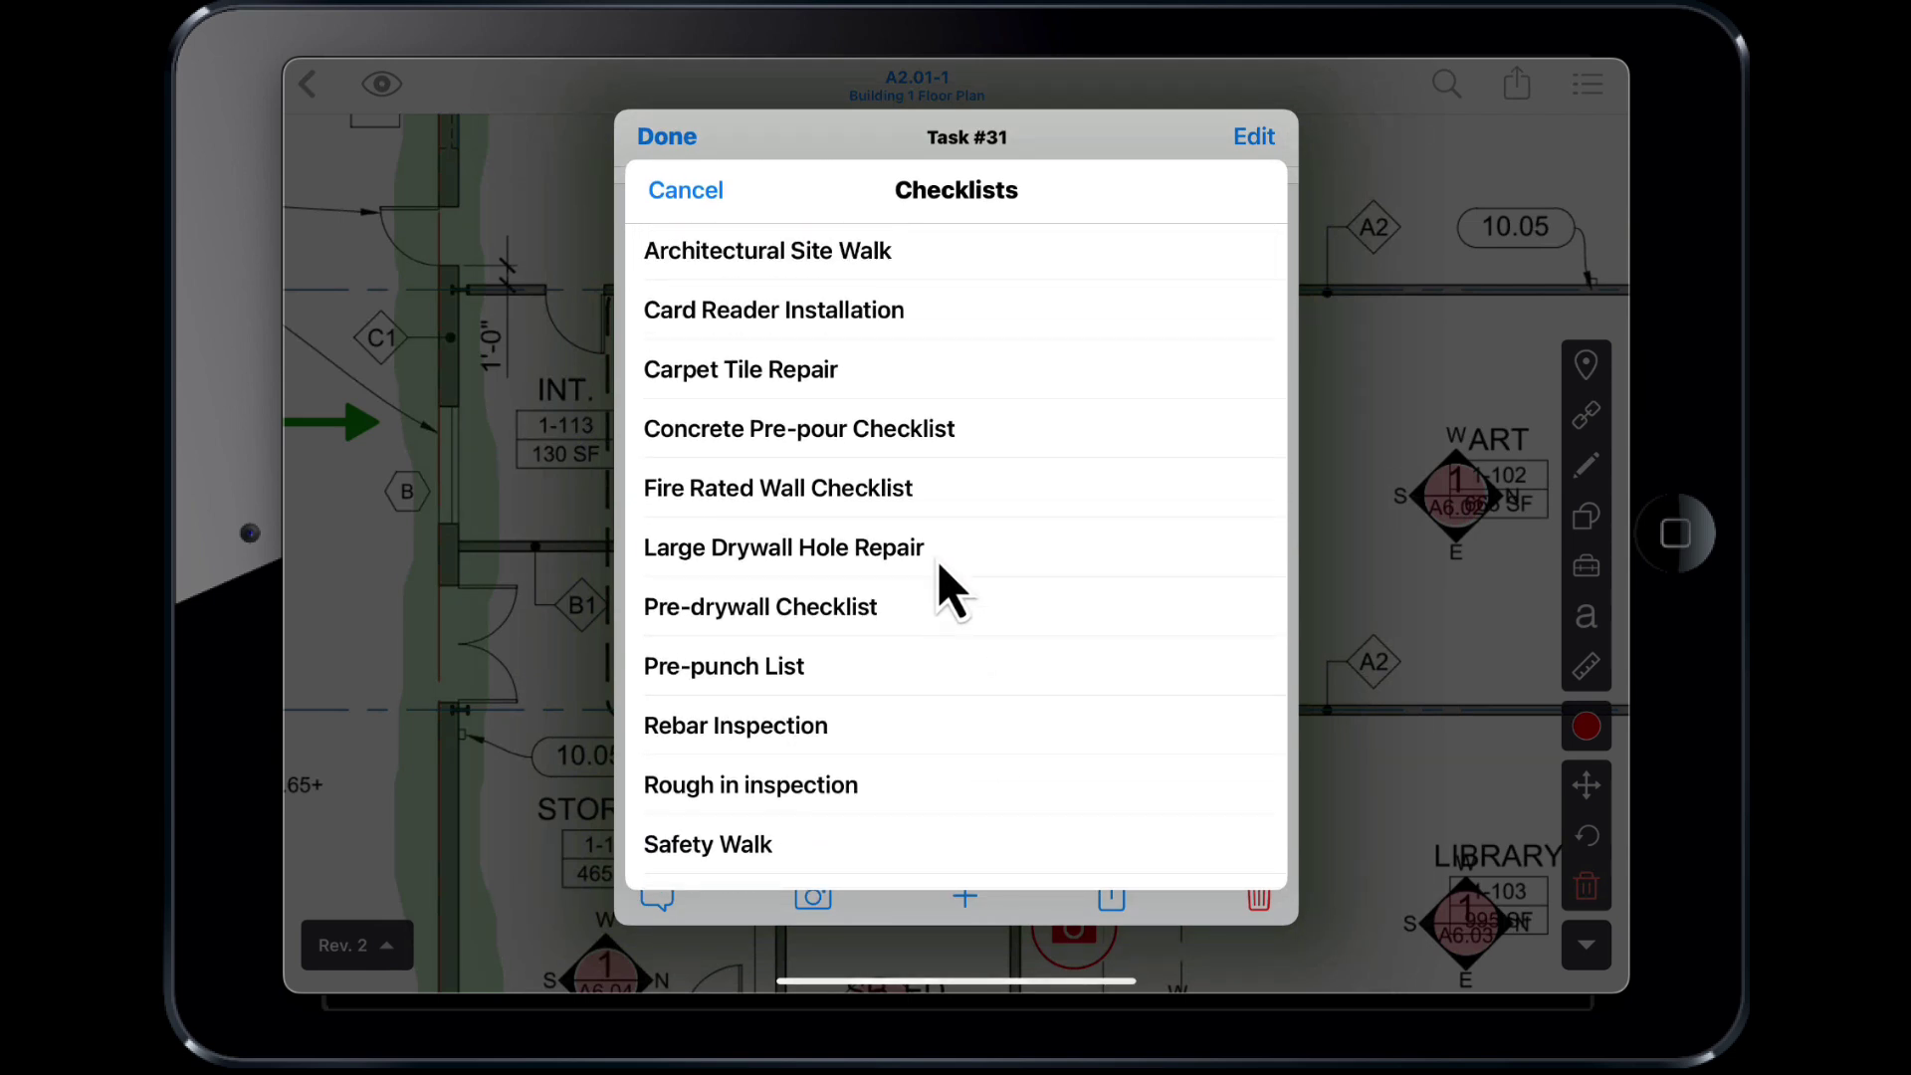
pyautogui.click(940, 565)
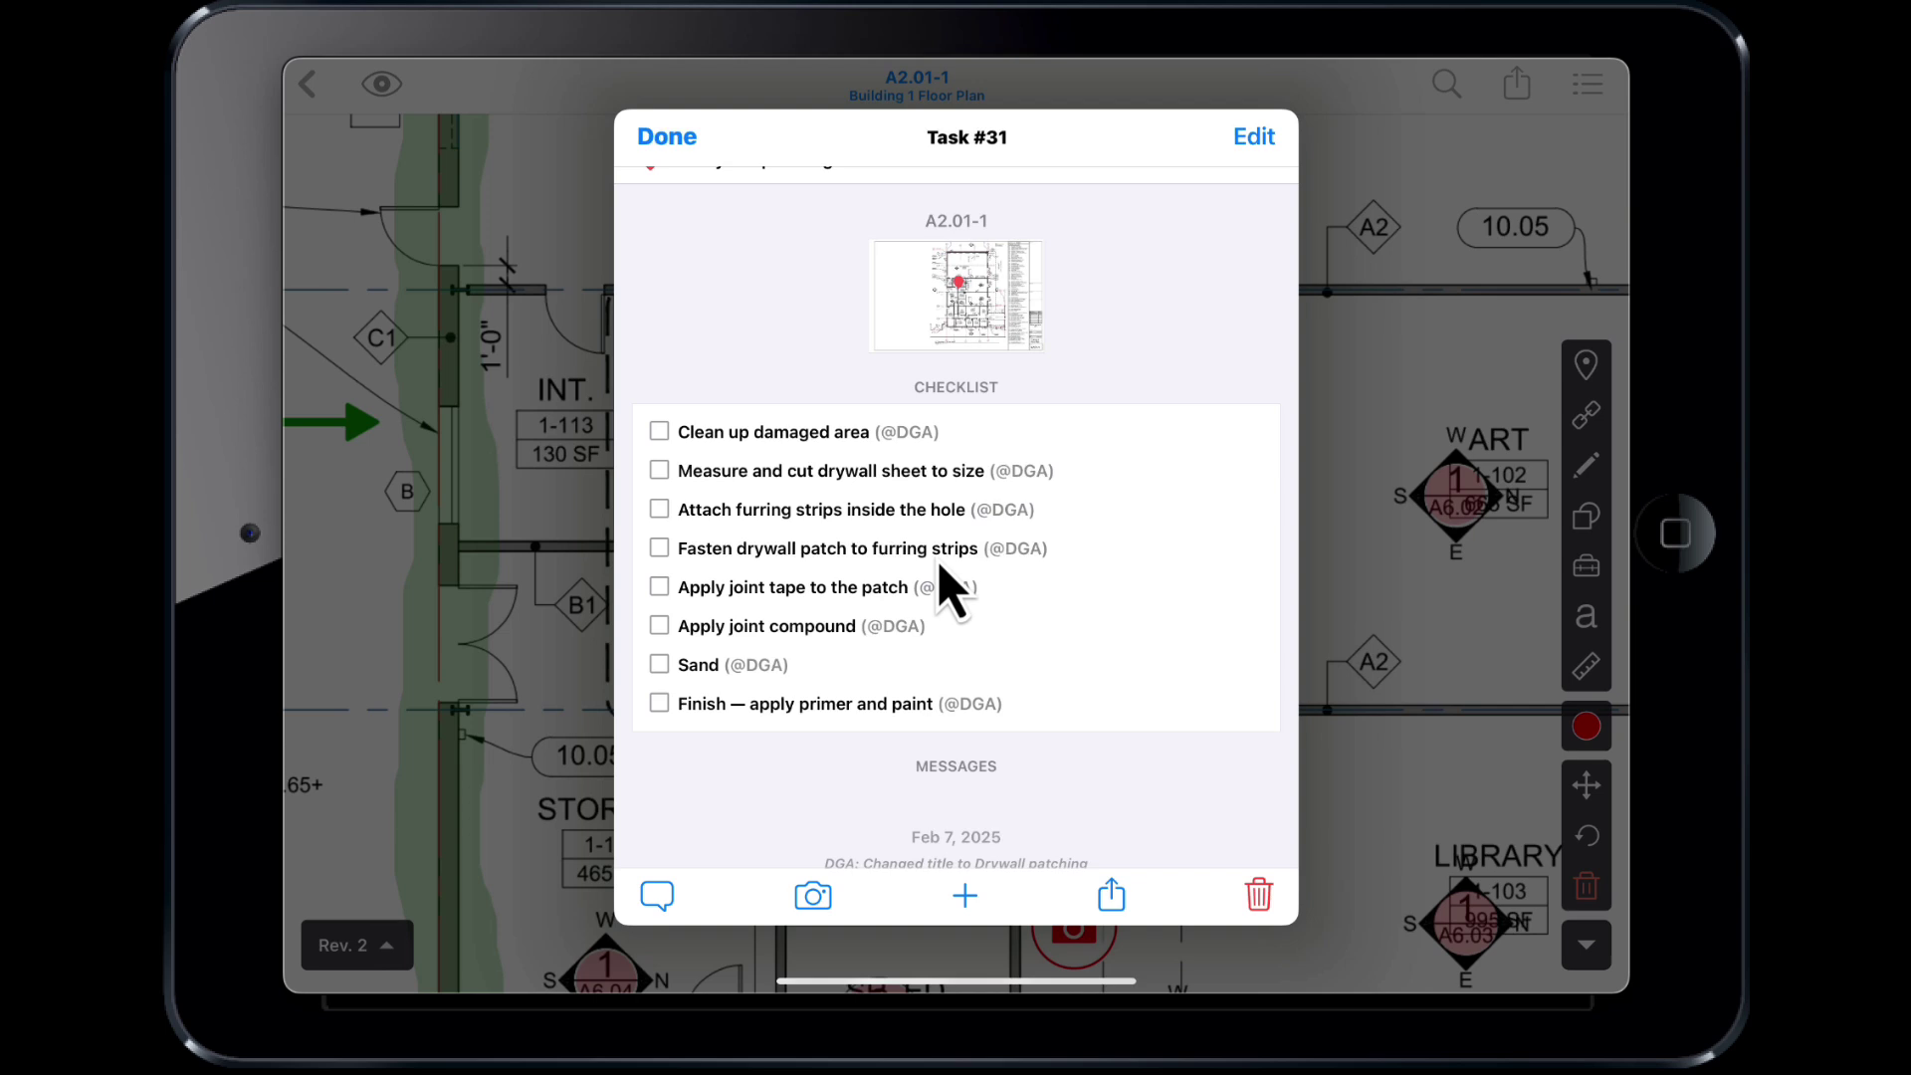
pyautogui.scroll(2, 941, 565)
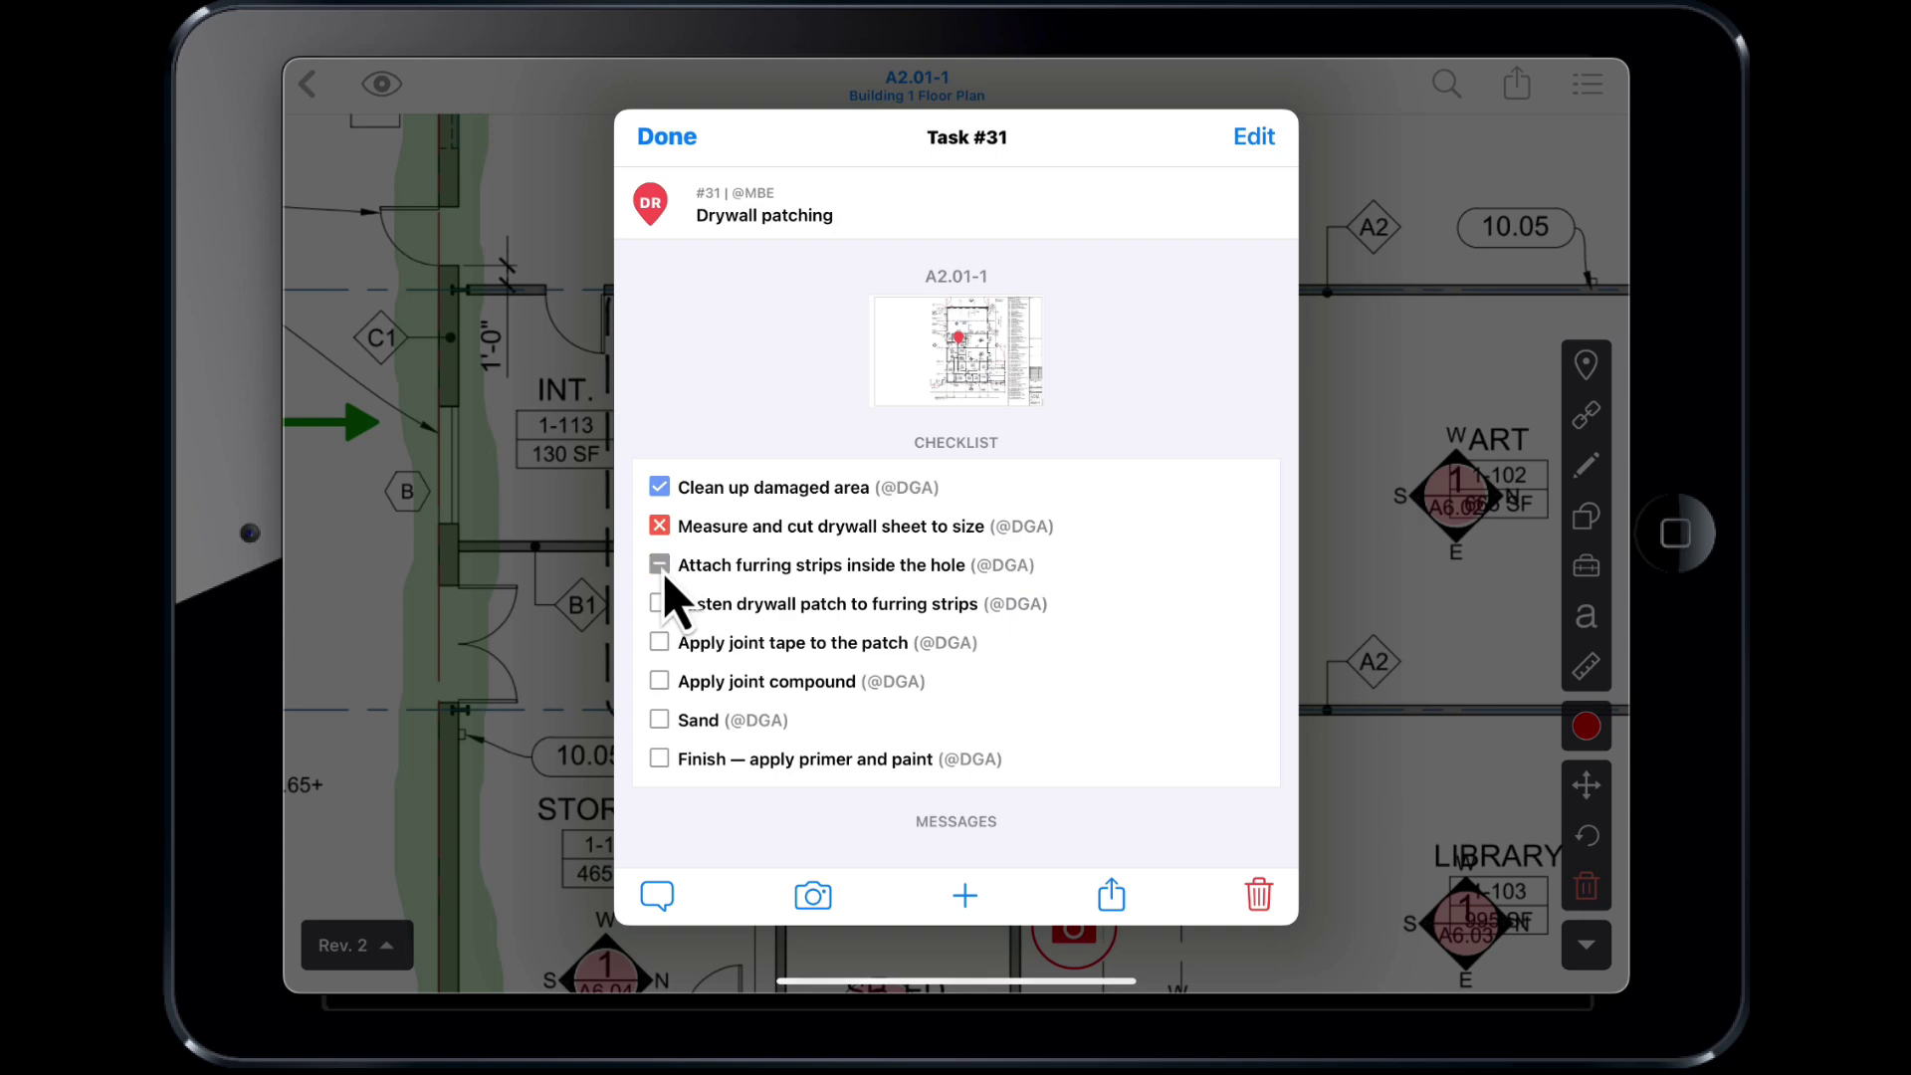
pyautogui.click(965, 894)
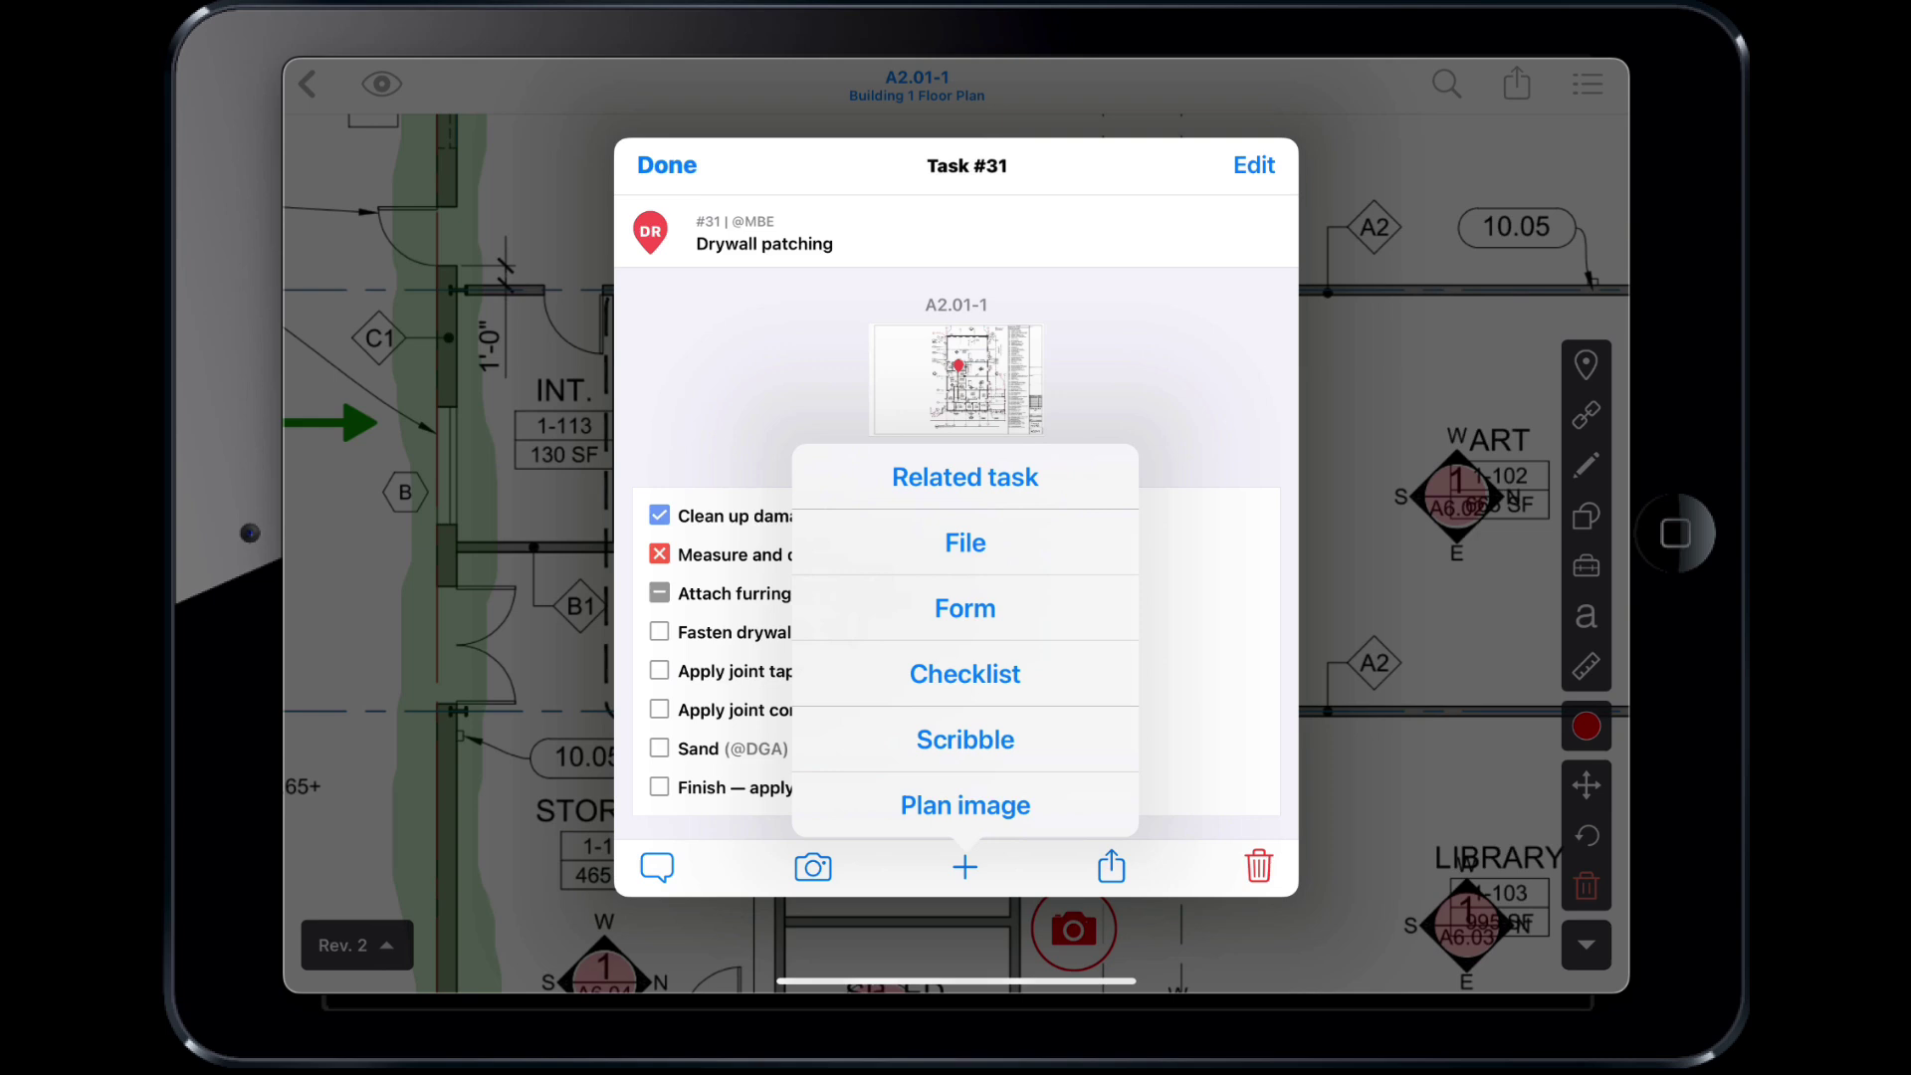
# Attach a cropped floor plan image to Task #31
pyautogui.click(973, 821)
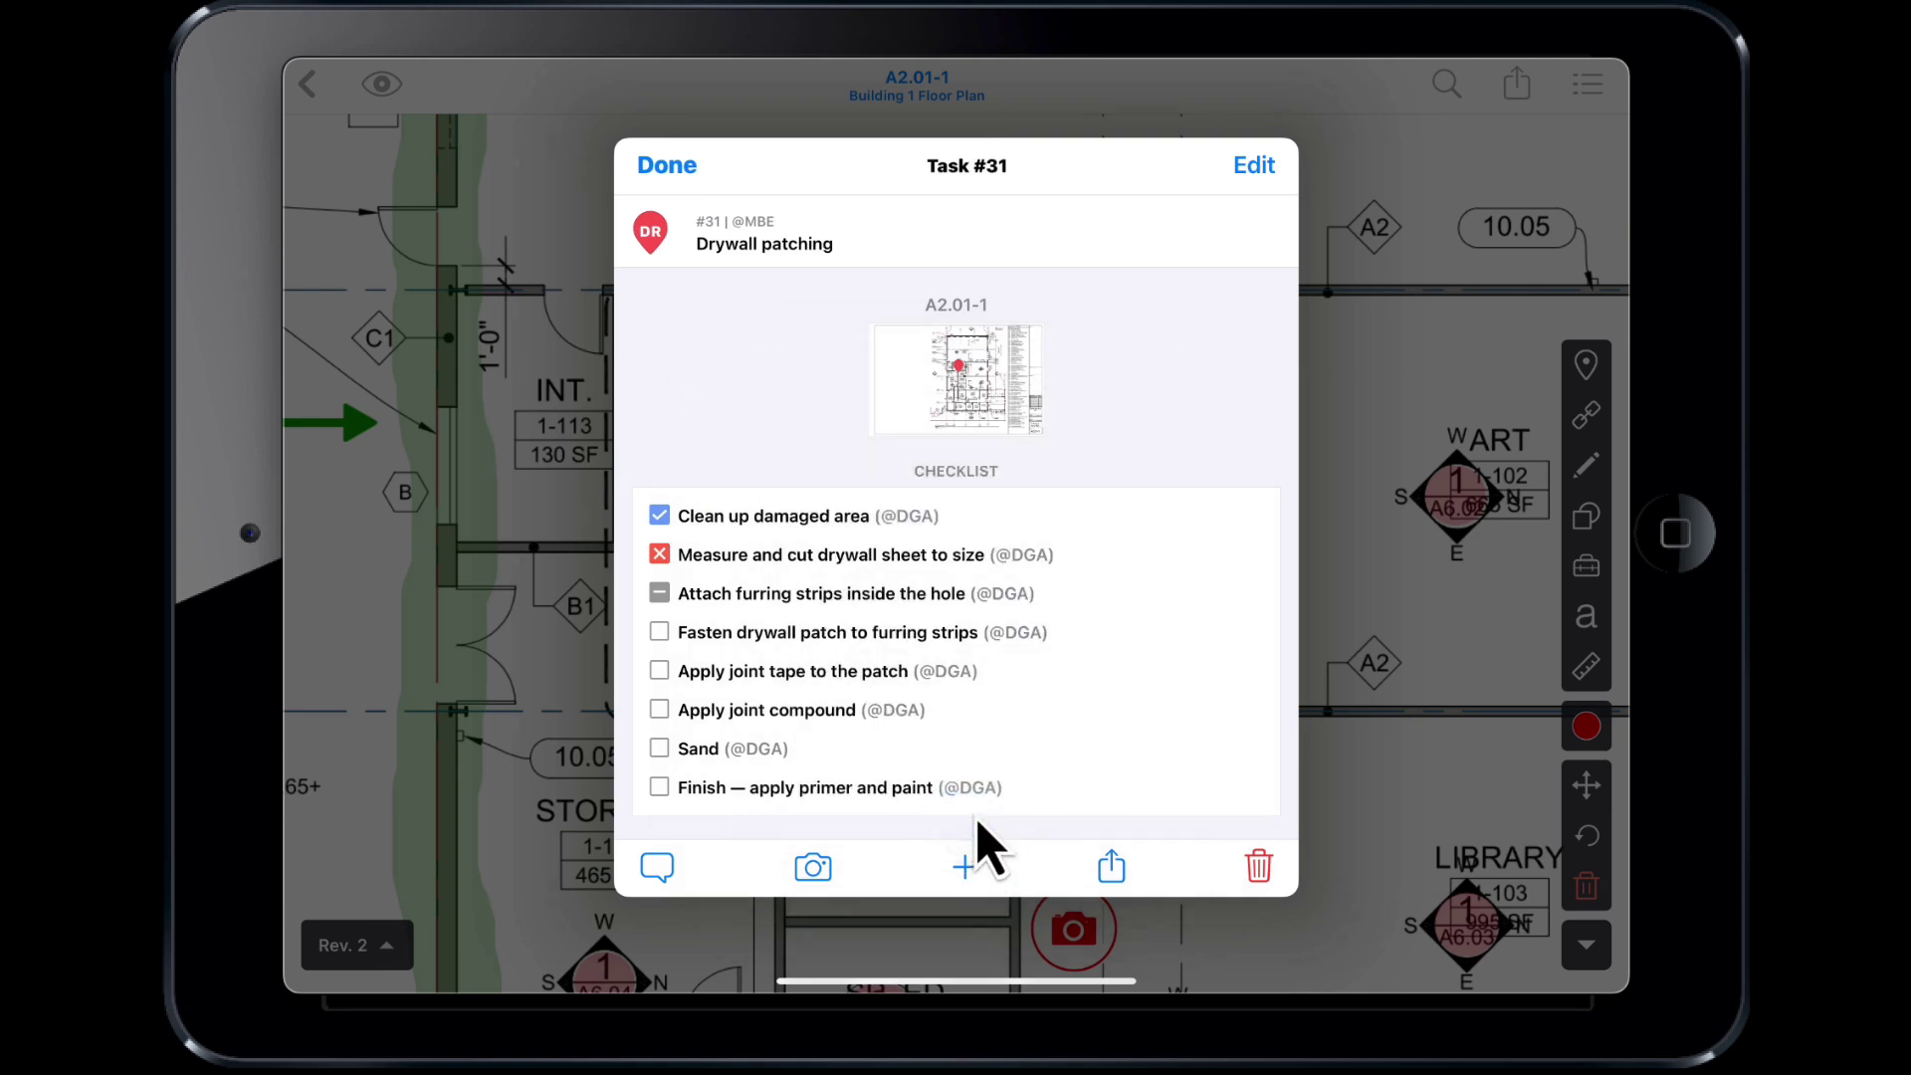
pyautogui.click(979, 824)
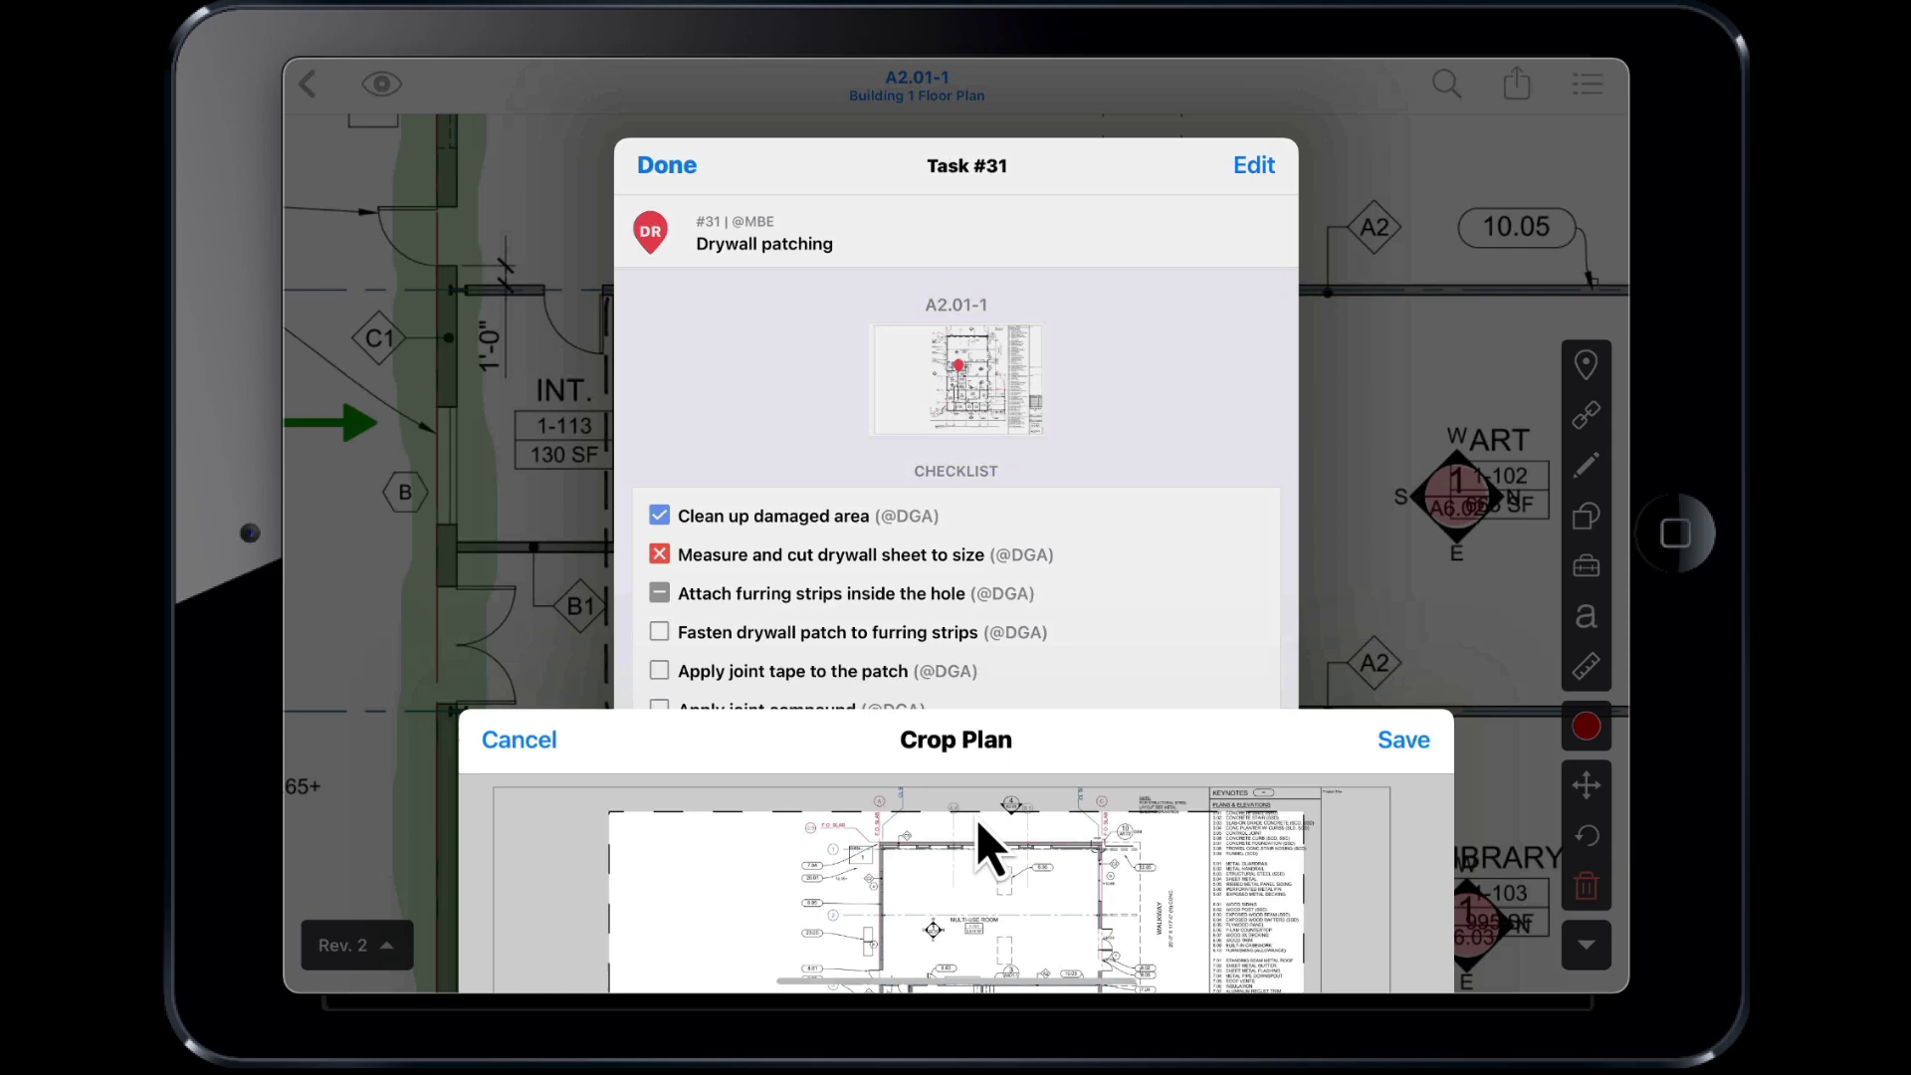
pyautogui.press('Return')
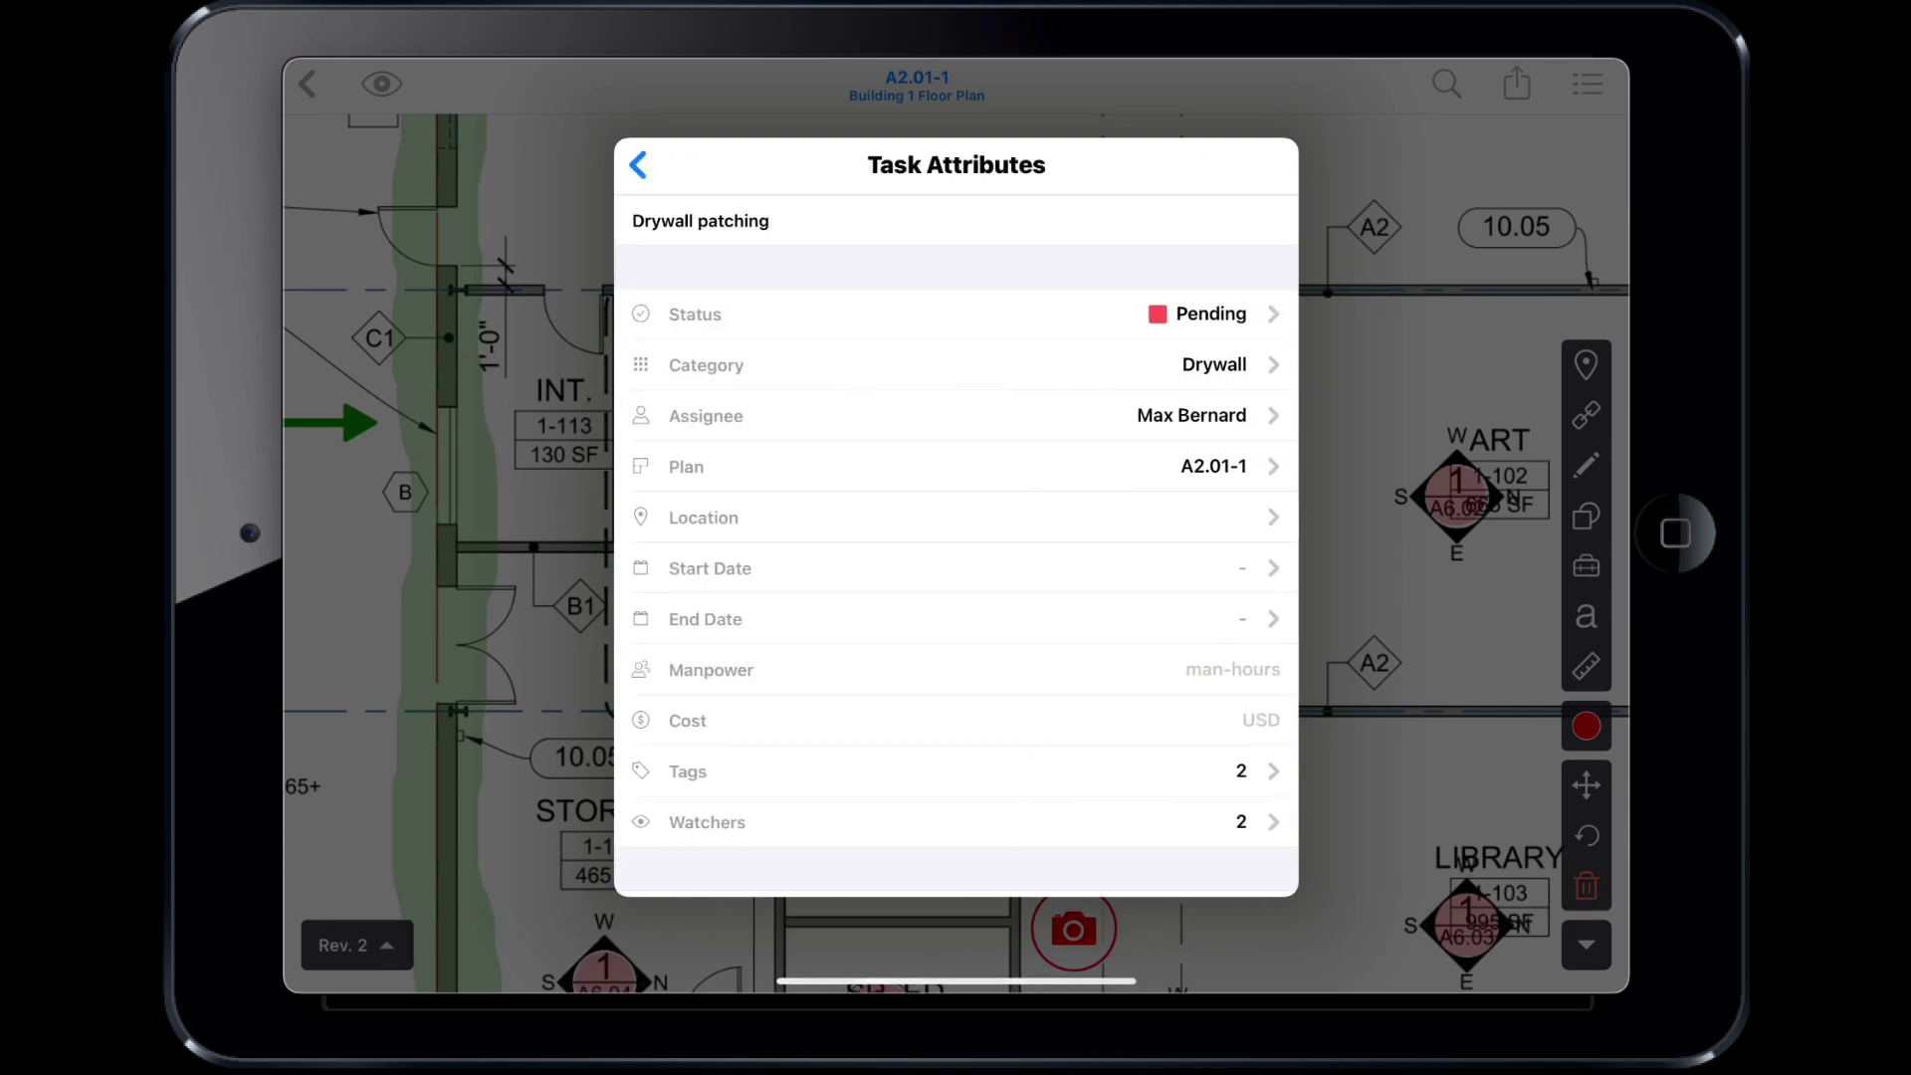
# Set the task location to Building 1, Floor 1, 1-115 Stor-Bathroom
pyautogui.click(759, 528)
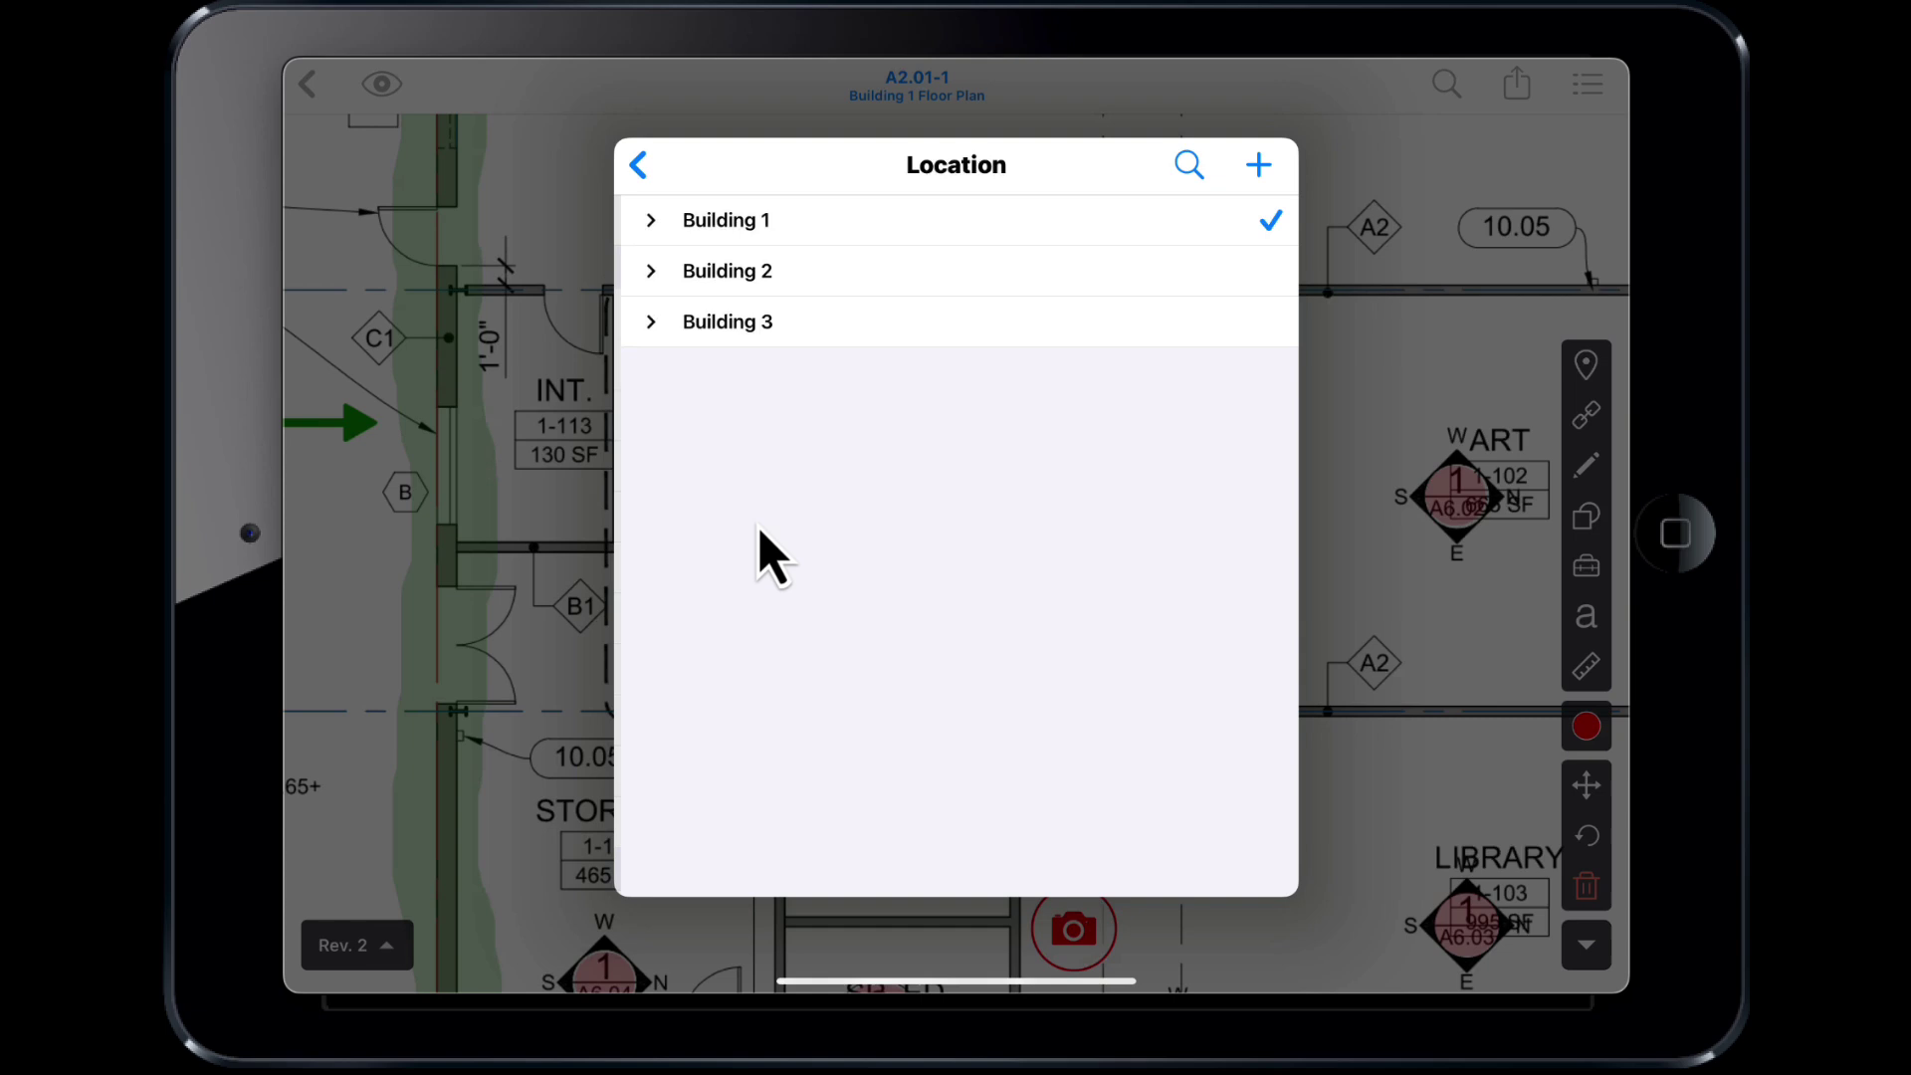
pyautogui.click(647, 229)
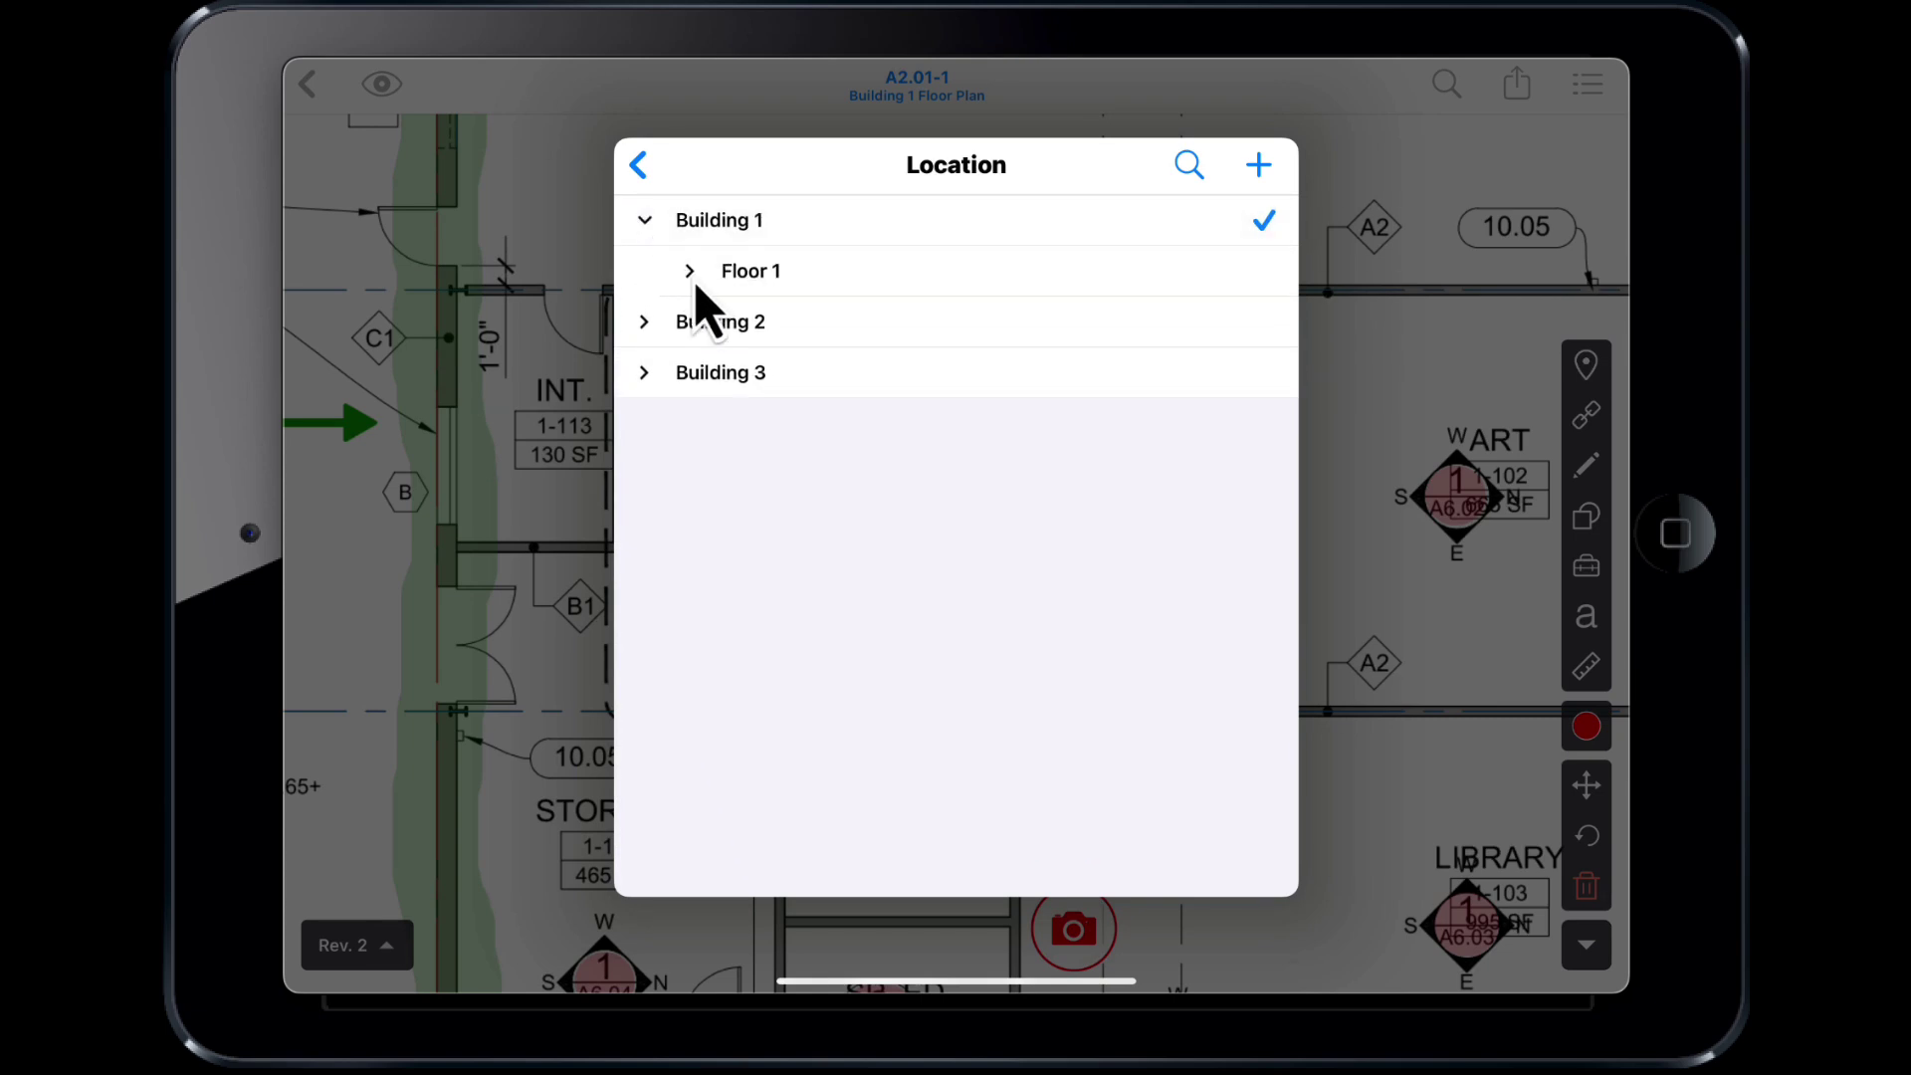
pyautogui.click(696, 285)
pyautogui.scroll(-2, 989, 461)
pyautogui.scroll(-4, 994, 746)
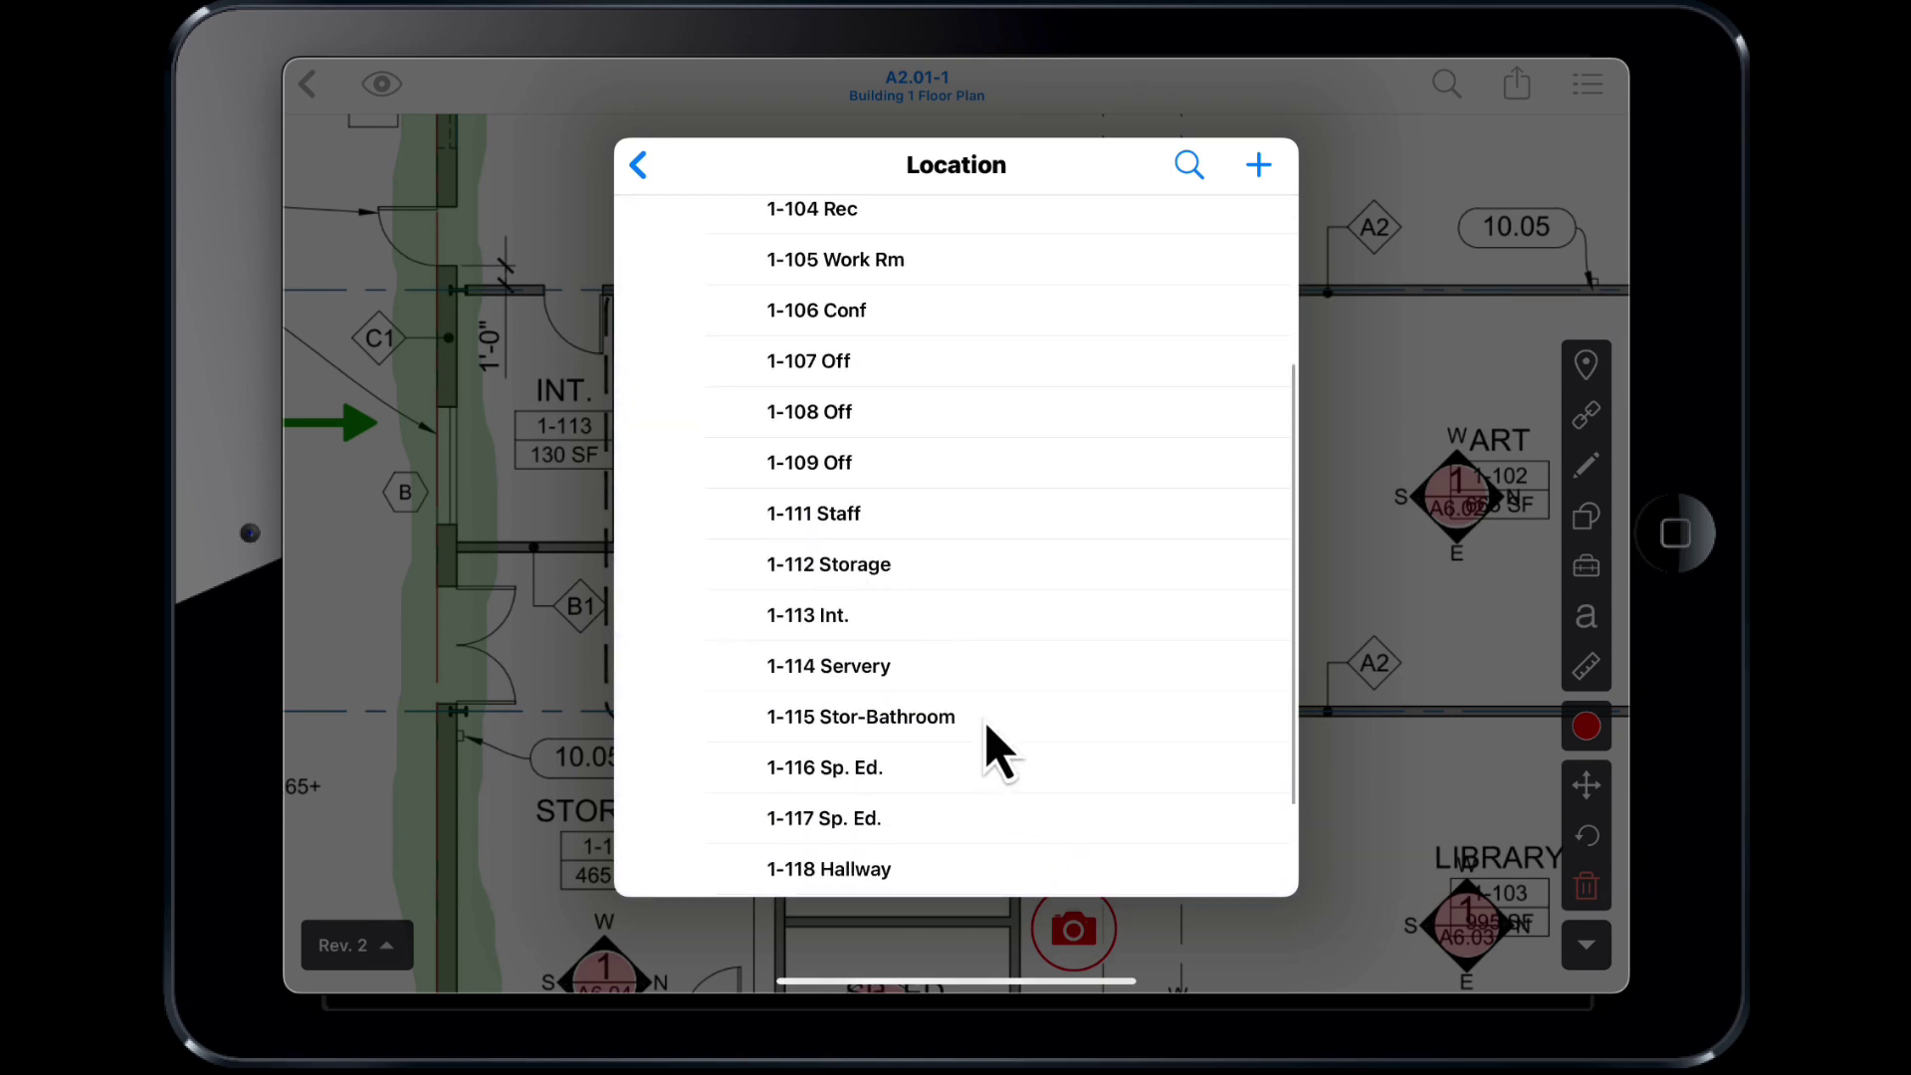
pyautogui.click(995, 746)
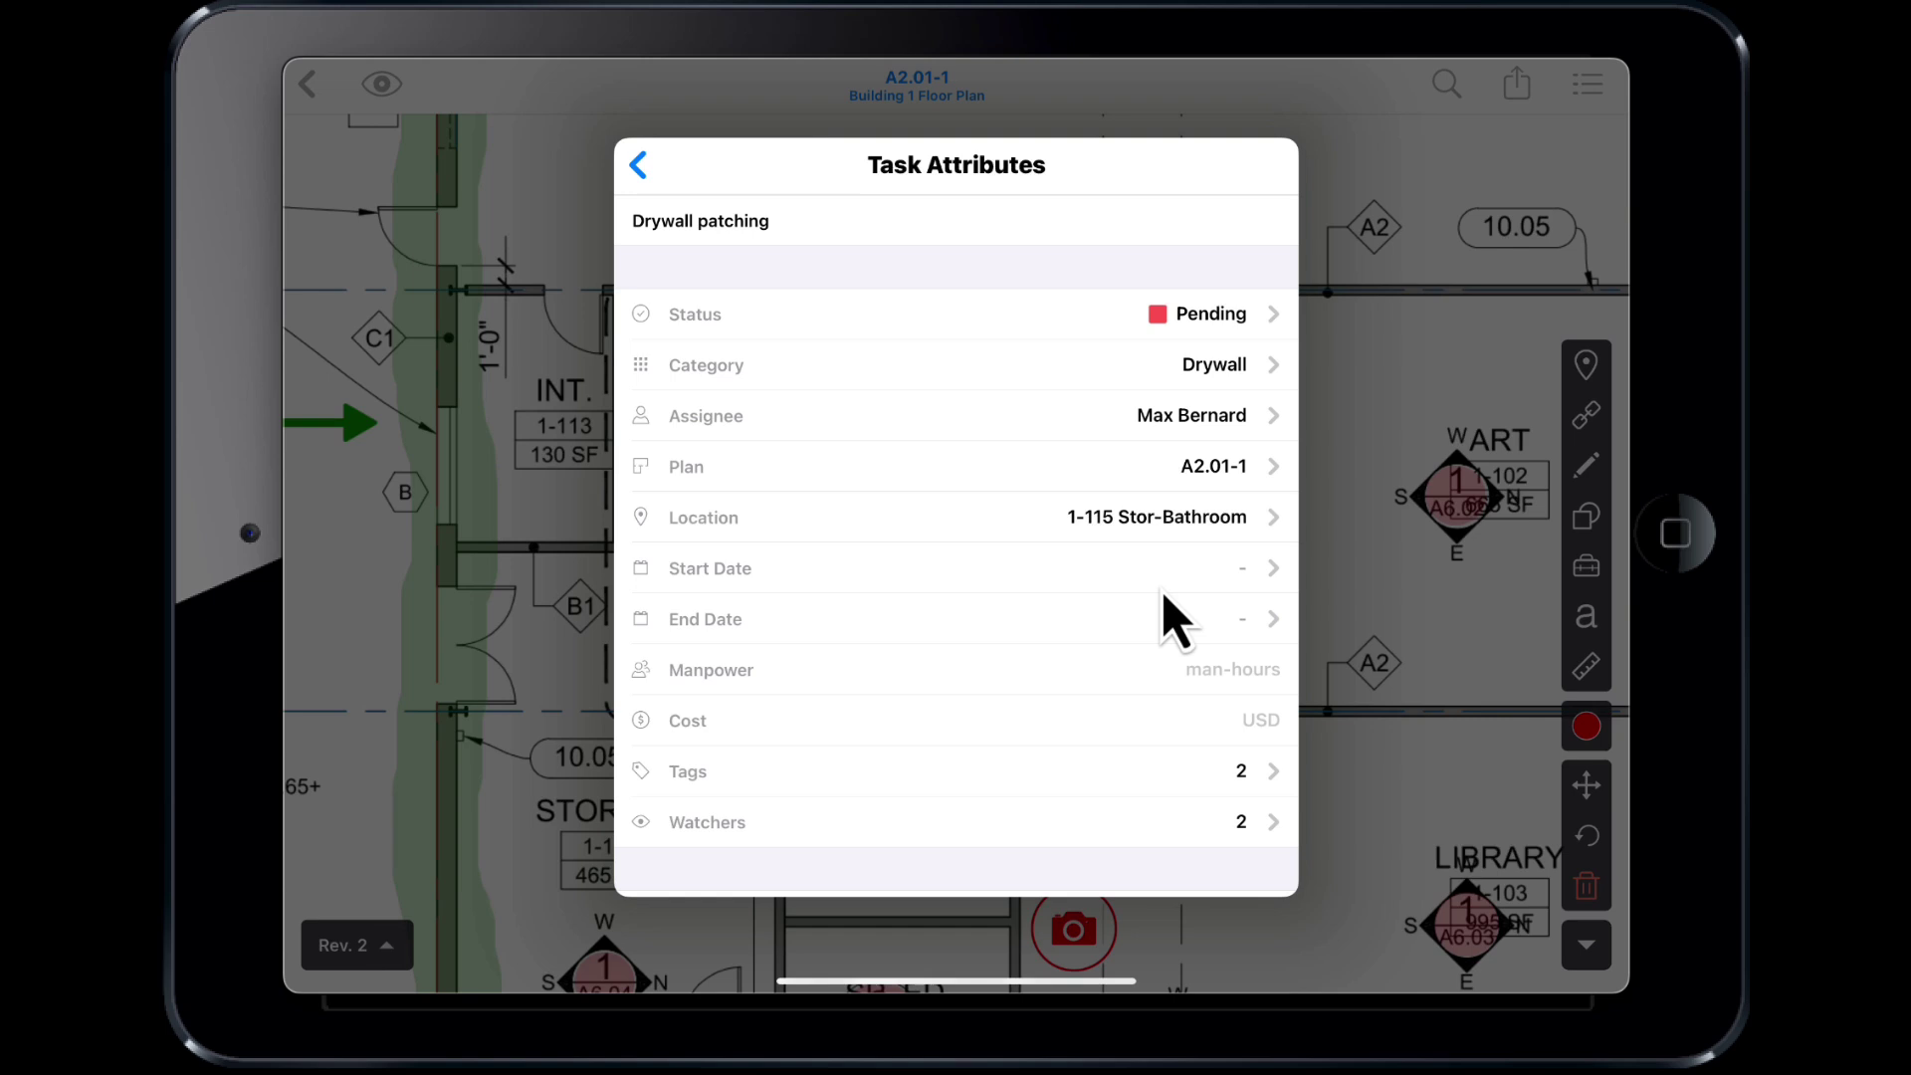
# Set the task start date to February 10, 2025
pyautogui.click(1179, 573)
pyautogui.click(859, 408)
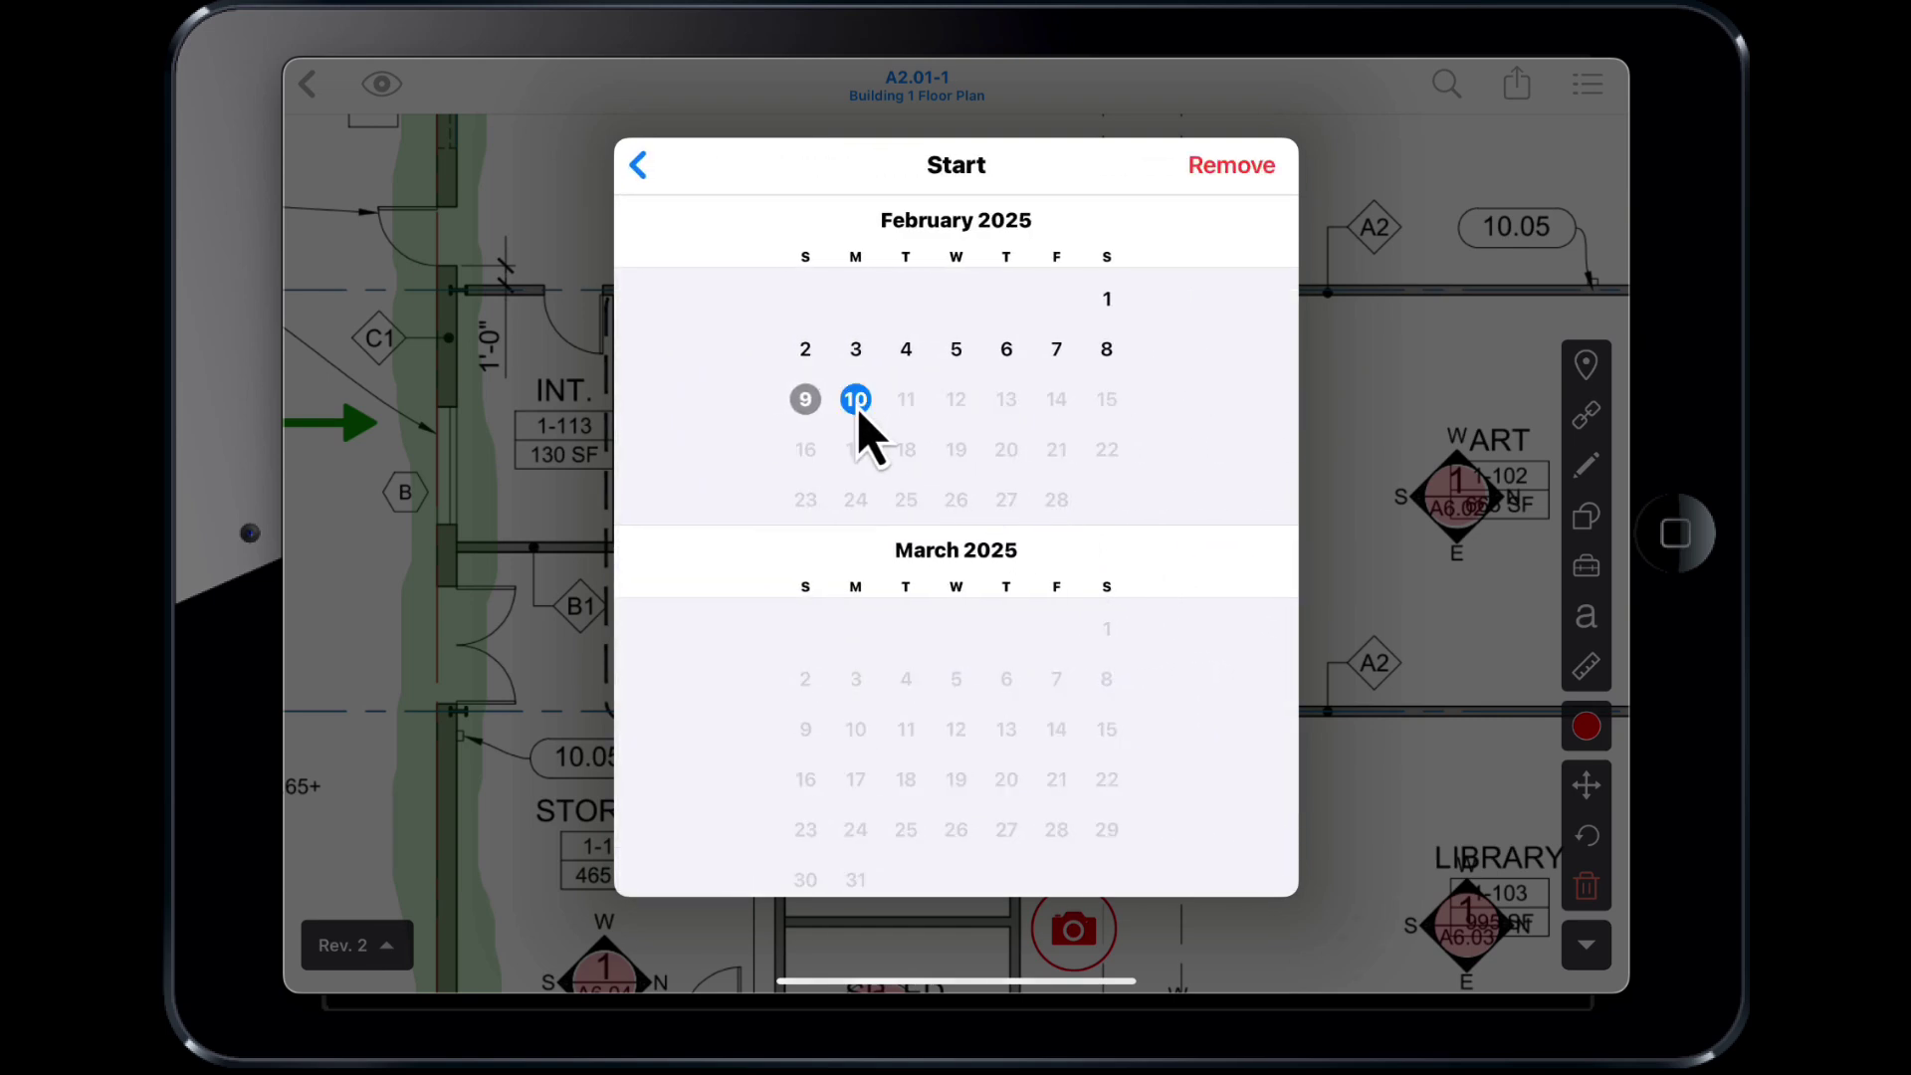
pyautogui.click(1204, 622)
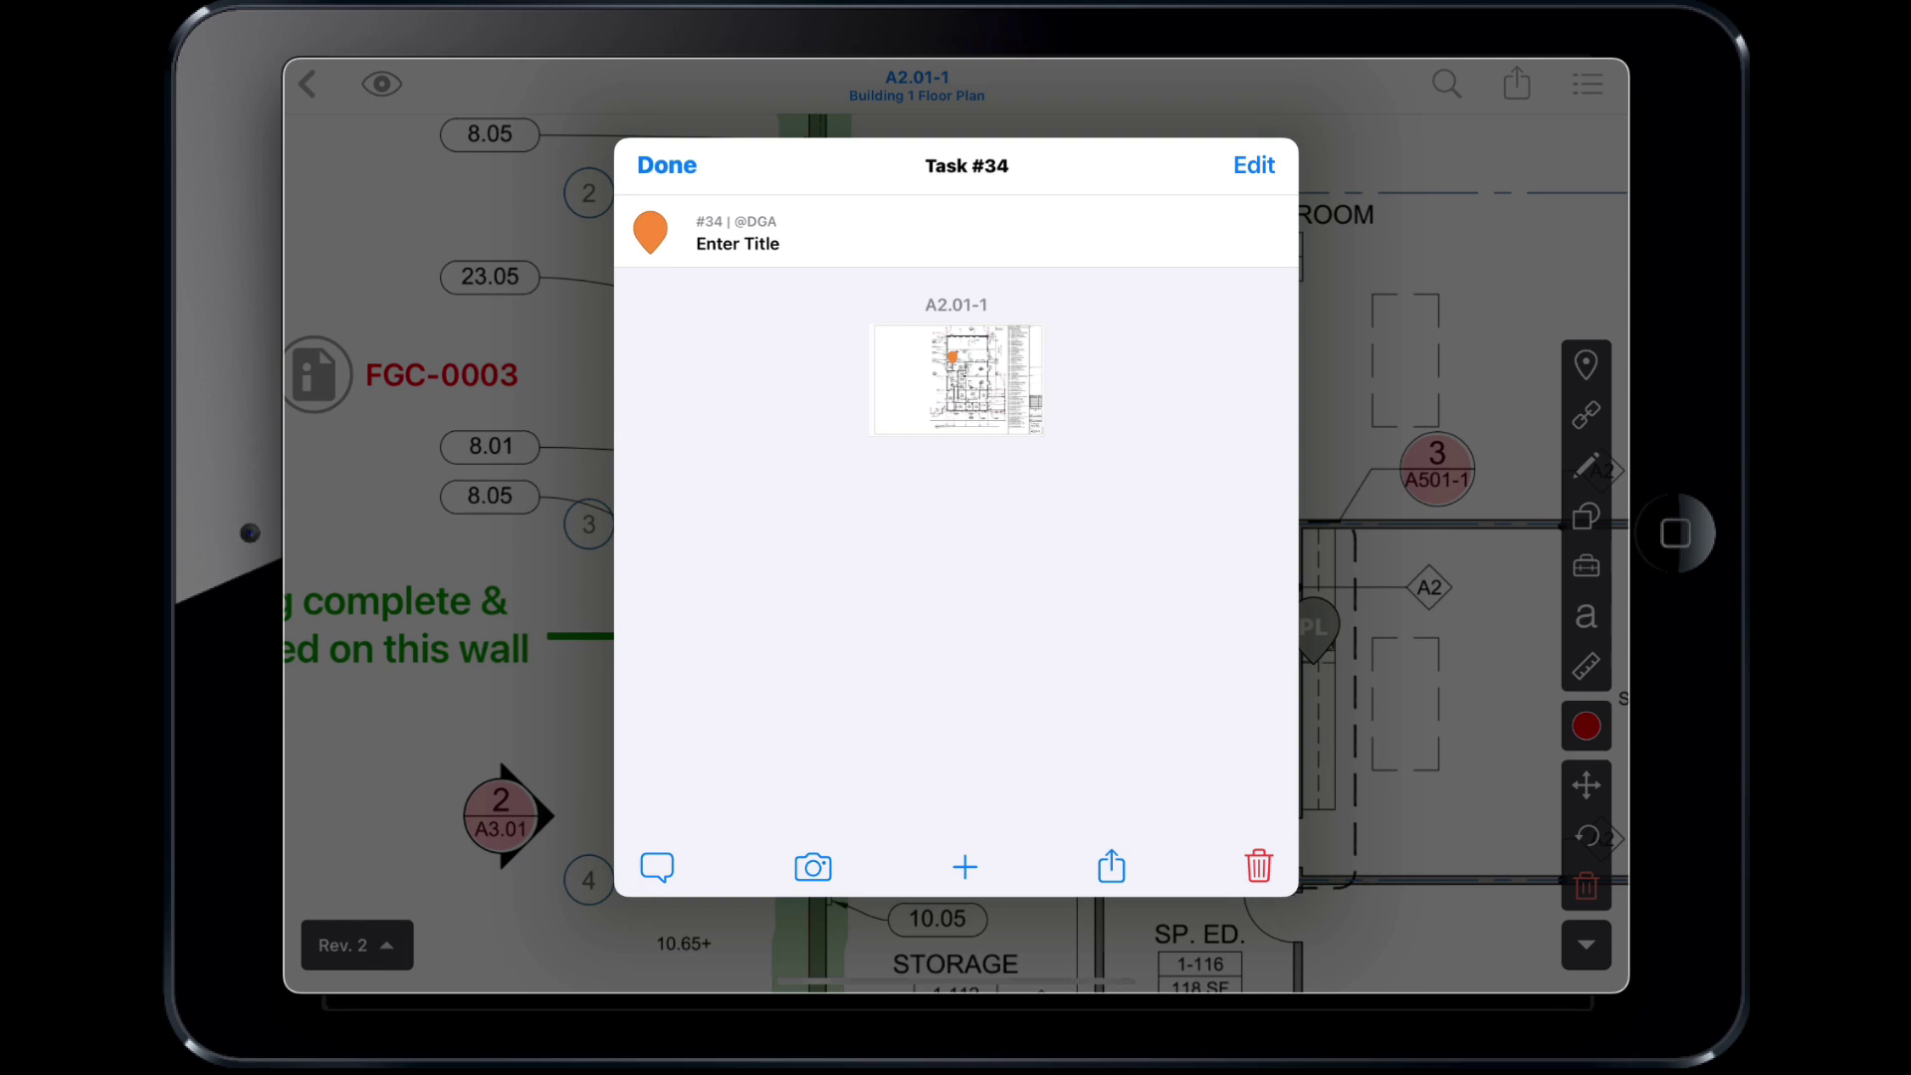
# Pin a new task titled 'Missing doorstop' with status Rework
pyautogui.click(725, 243)
pyautogui.write('Missing doorstop')
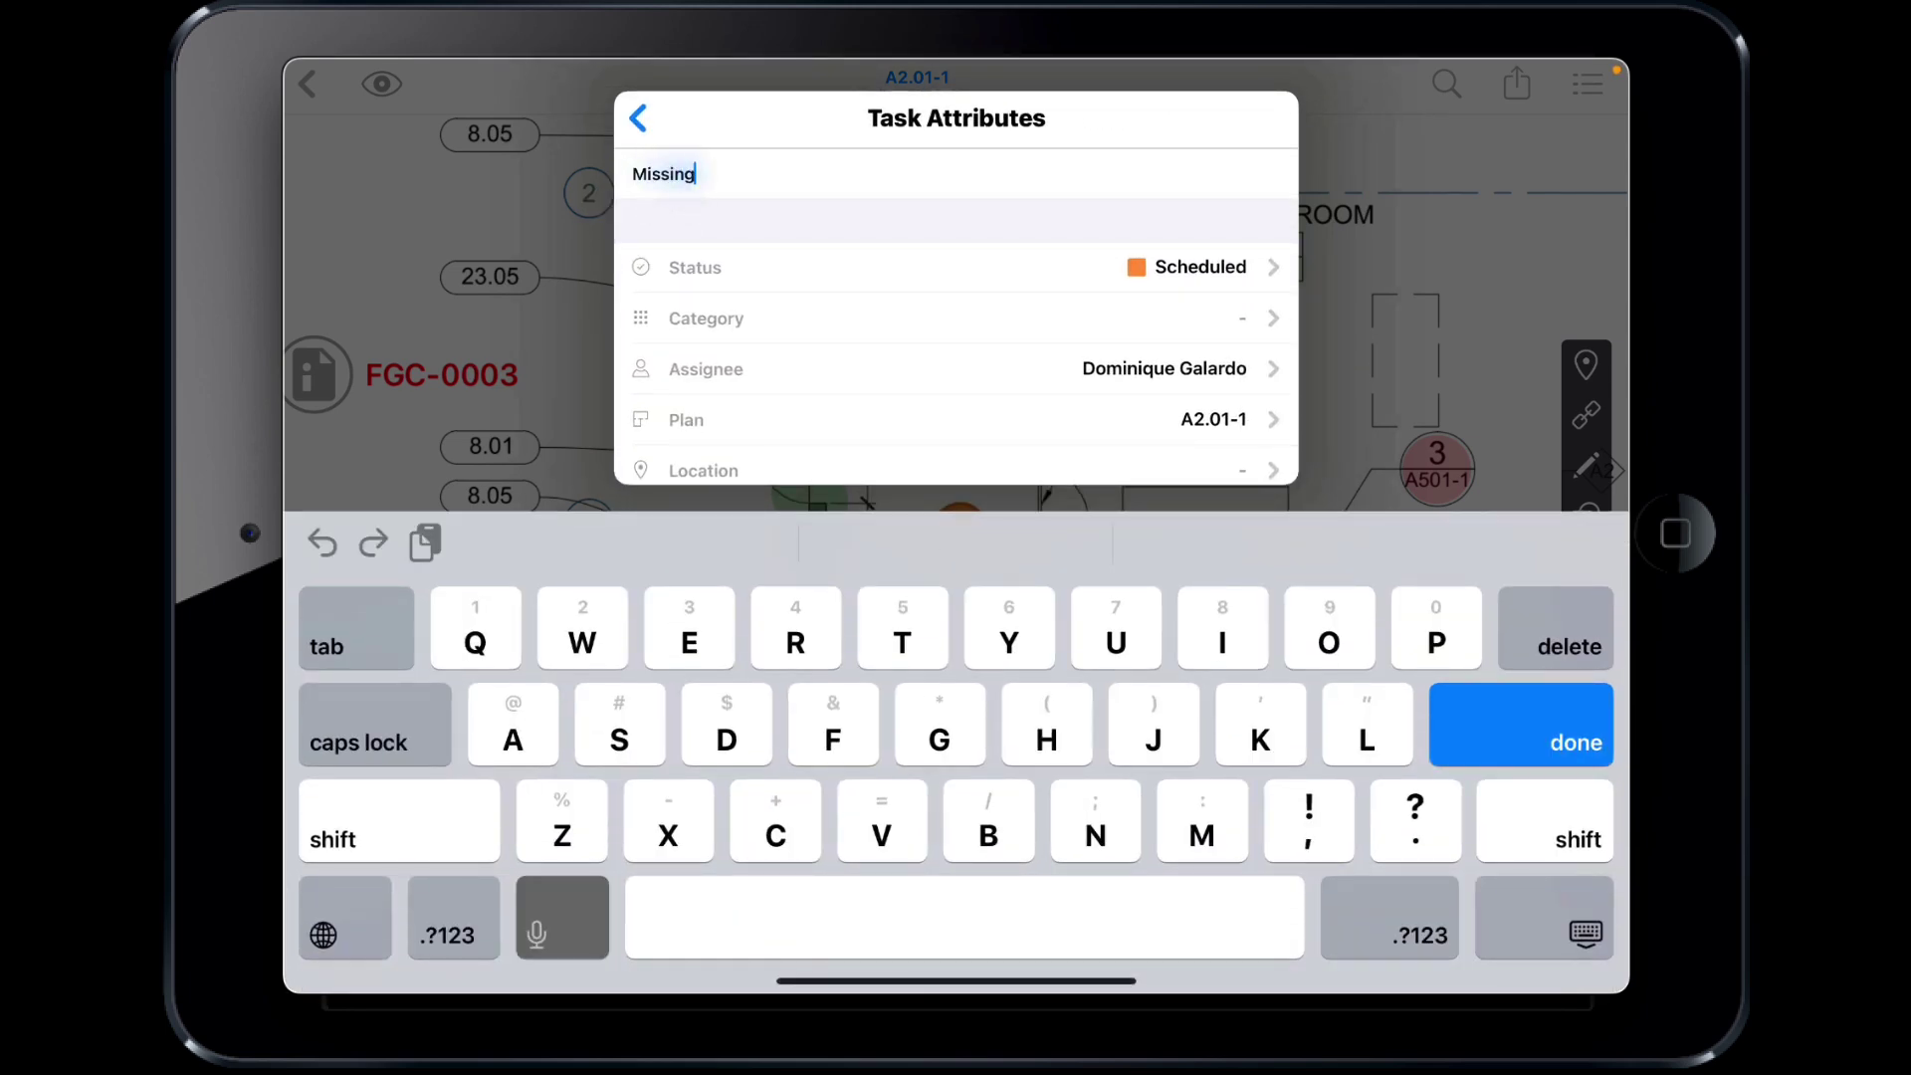
pyautogui.click(697, 267)
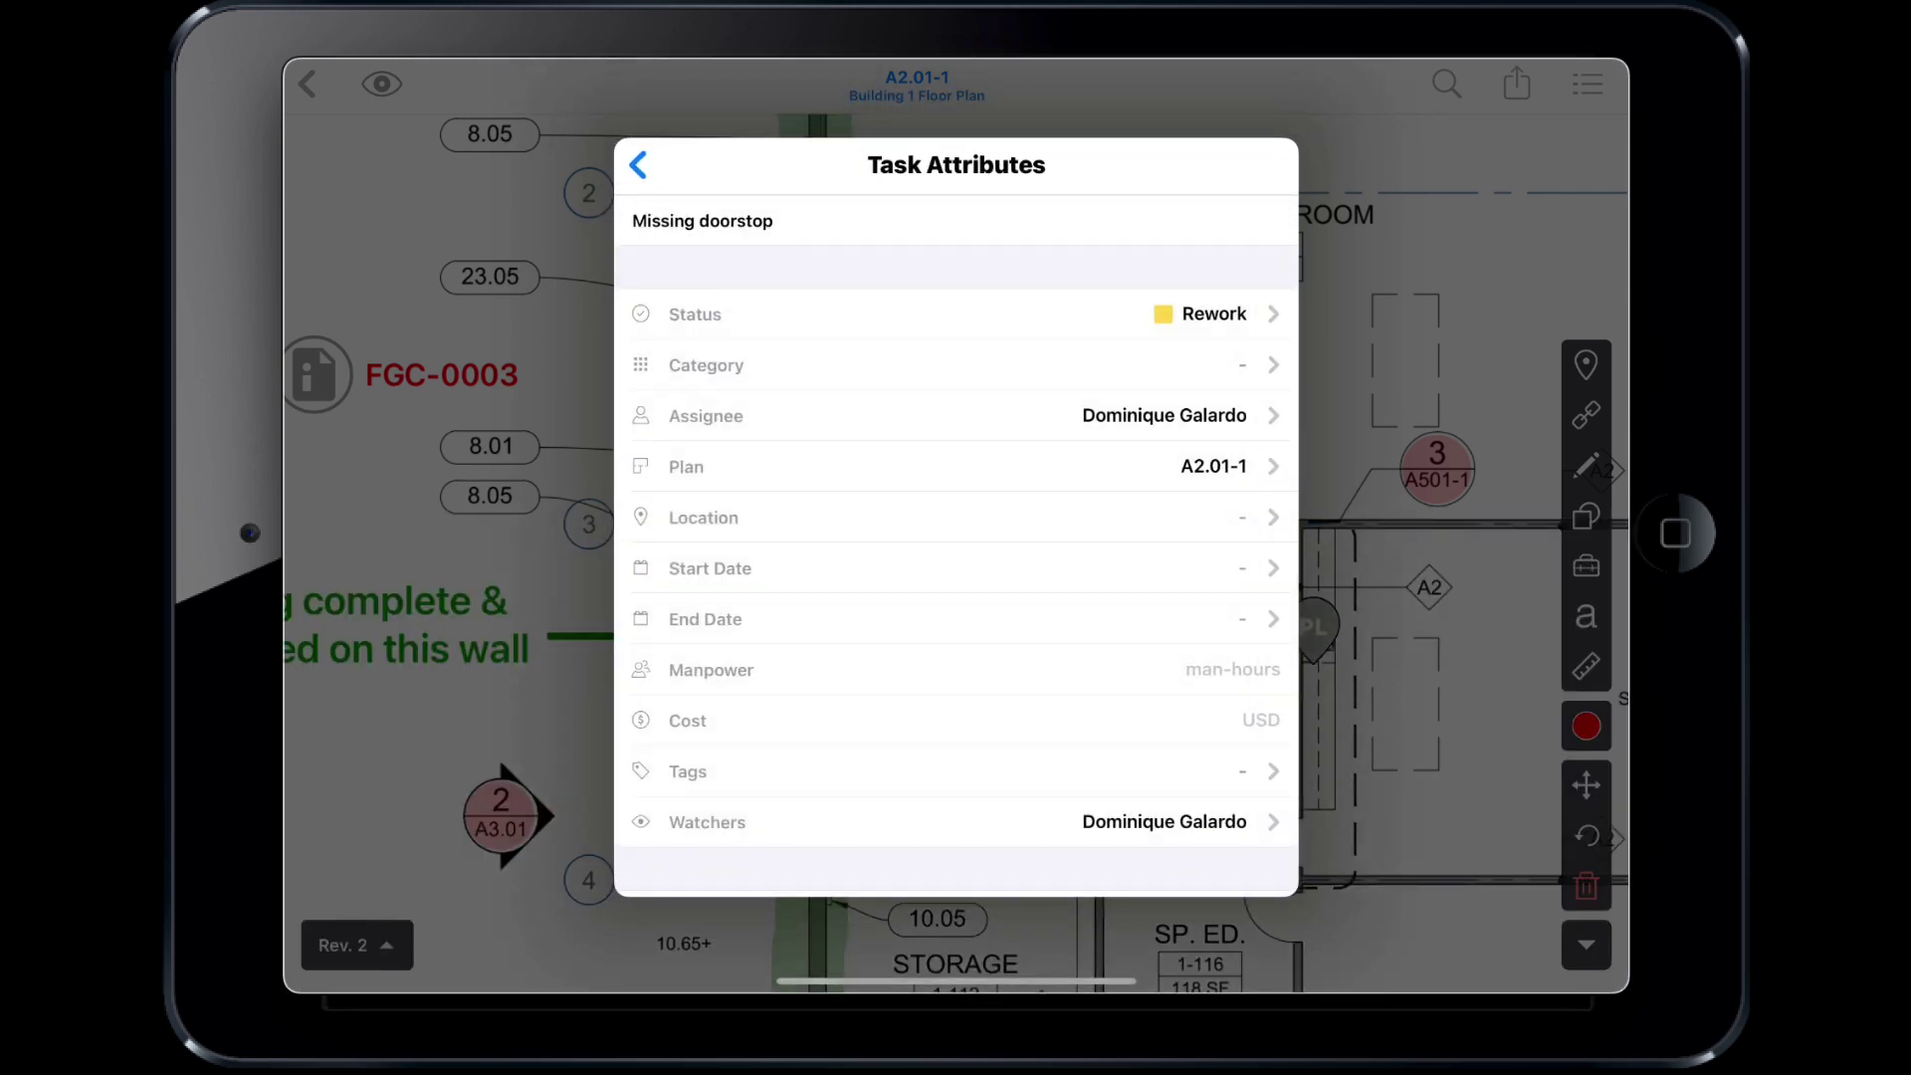
pyautogui.click(638, 118)
pyautogui.click(653, 866)
pyautogui.write('#pu')
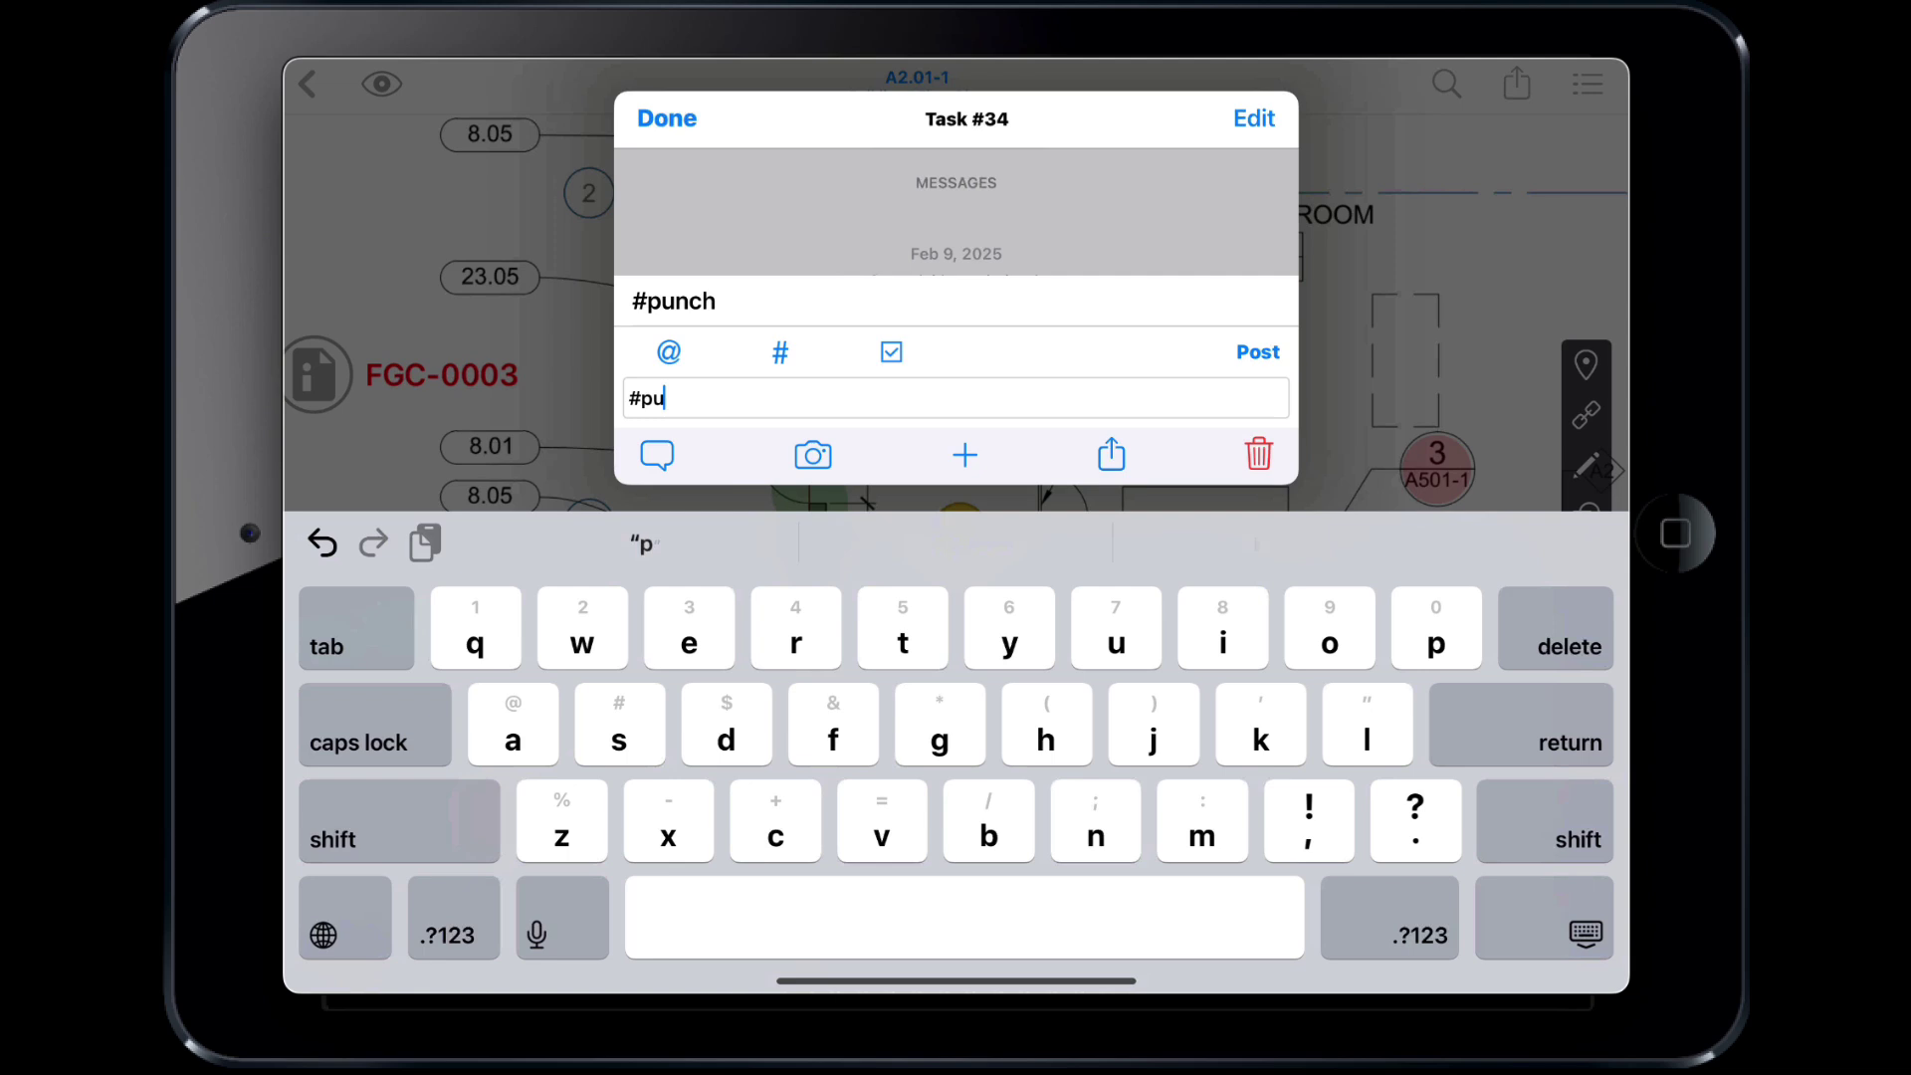
pyautogui.write('nch @Max')
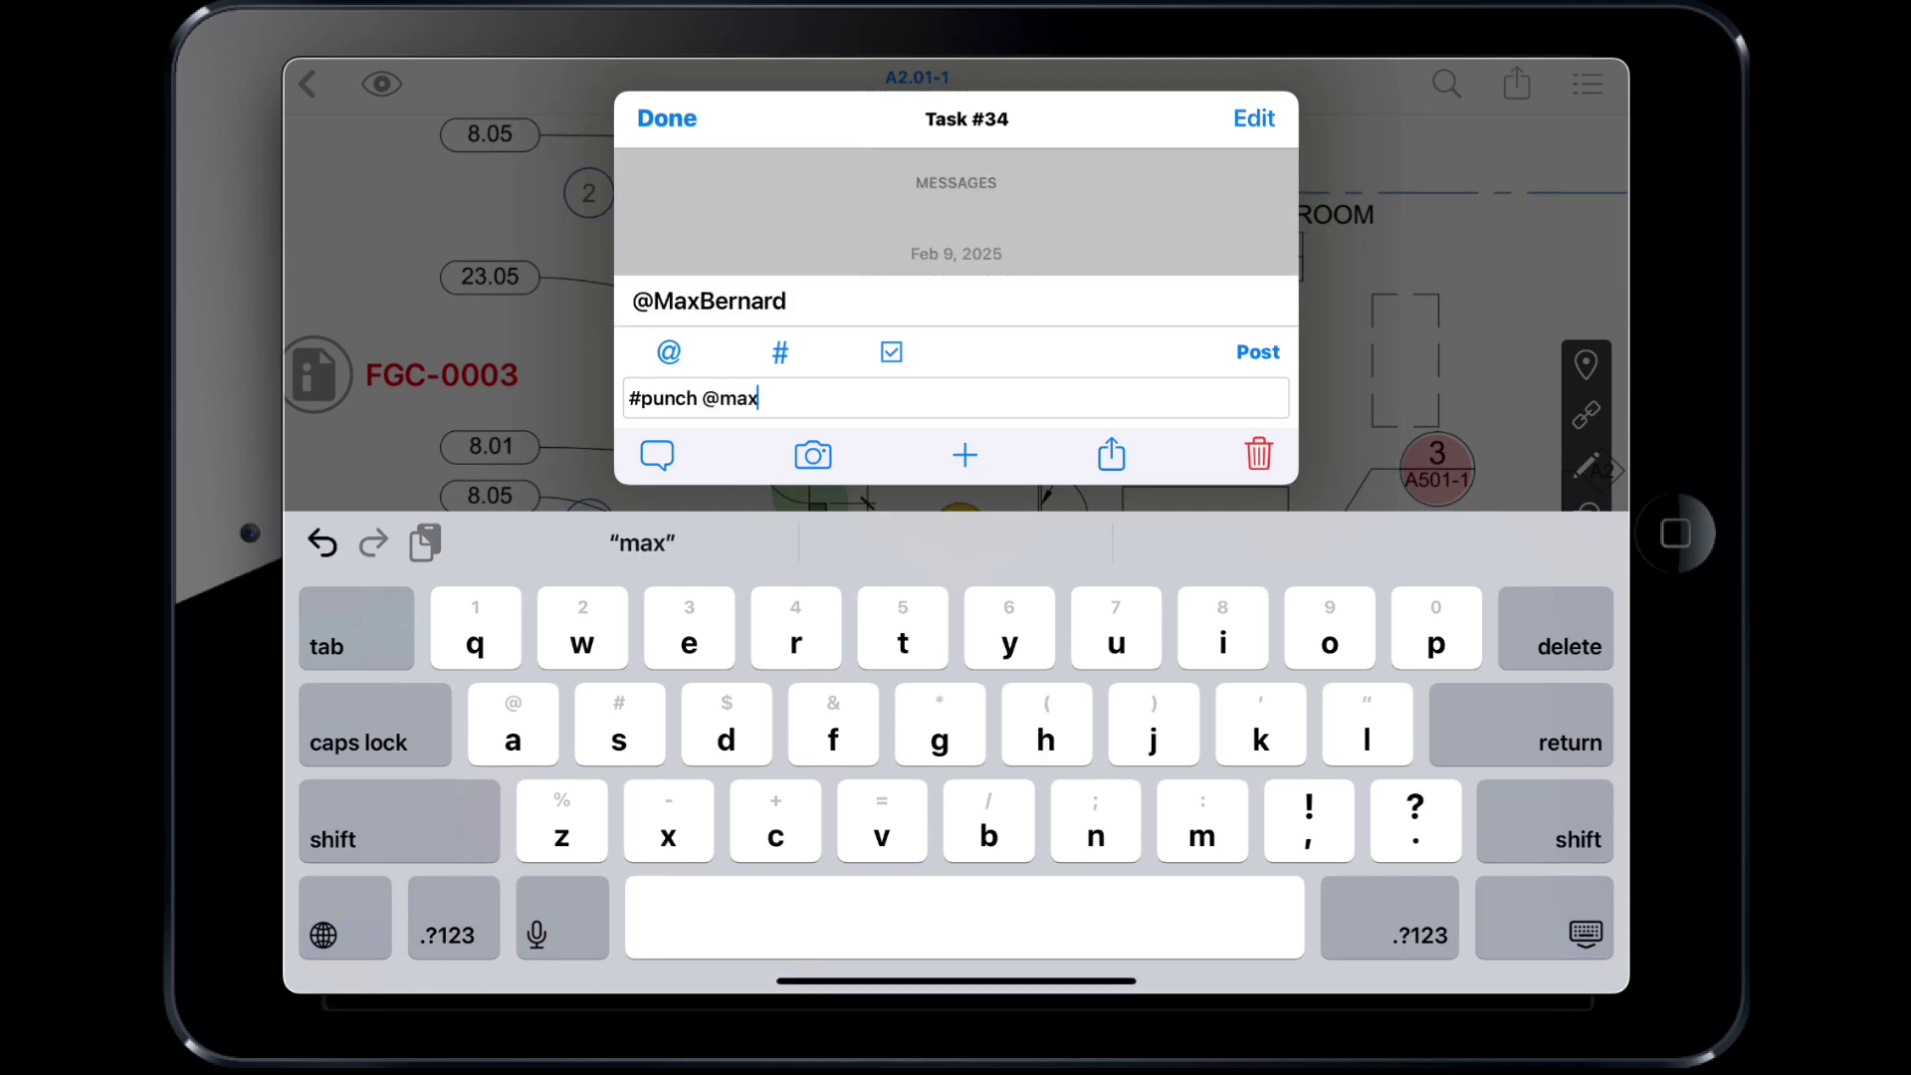
pyautogui.click(697, 303)
pyautogui.click(562, 918)
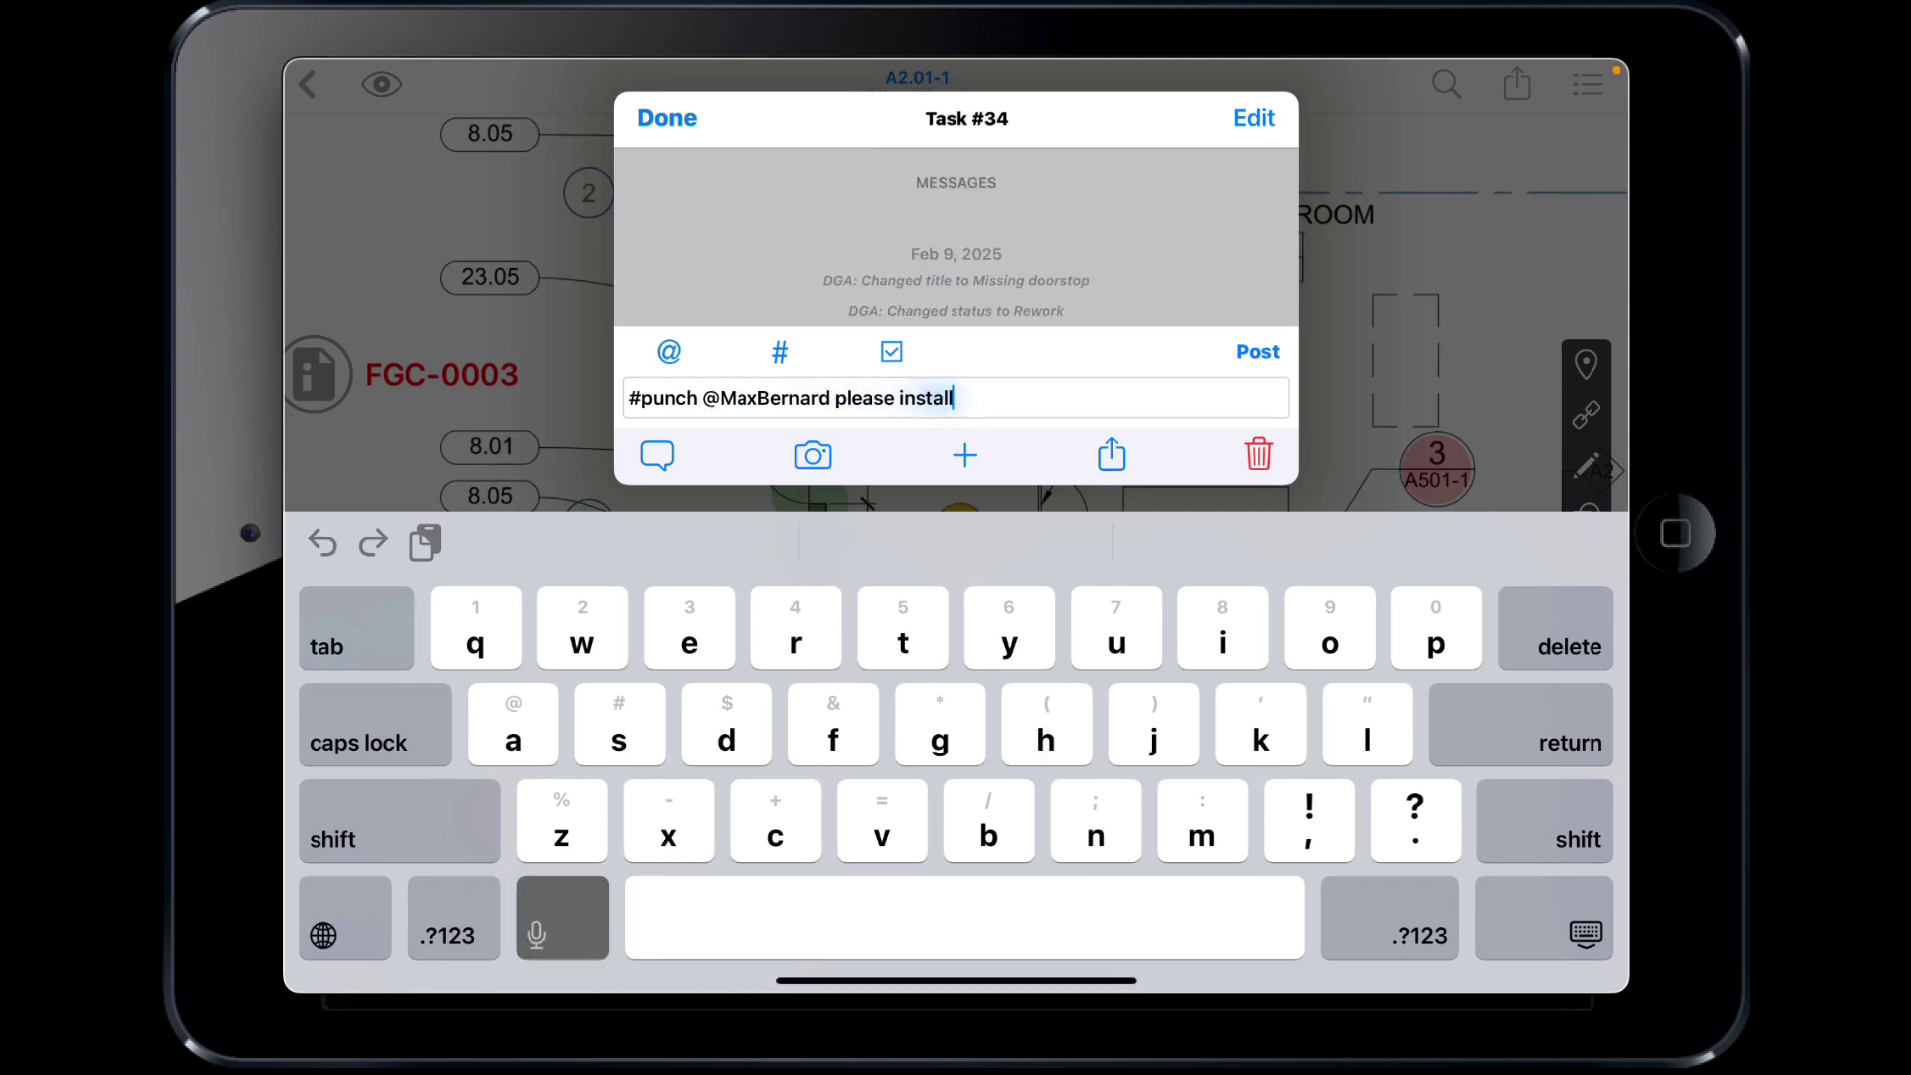
pyautogui.click(562, 918)
pyautogui.click(1258, 352)
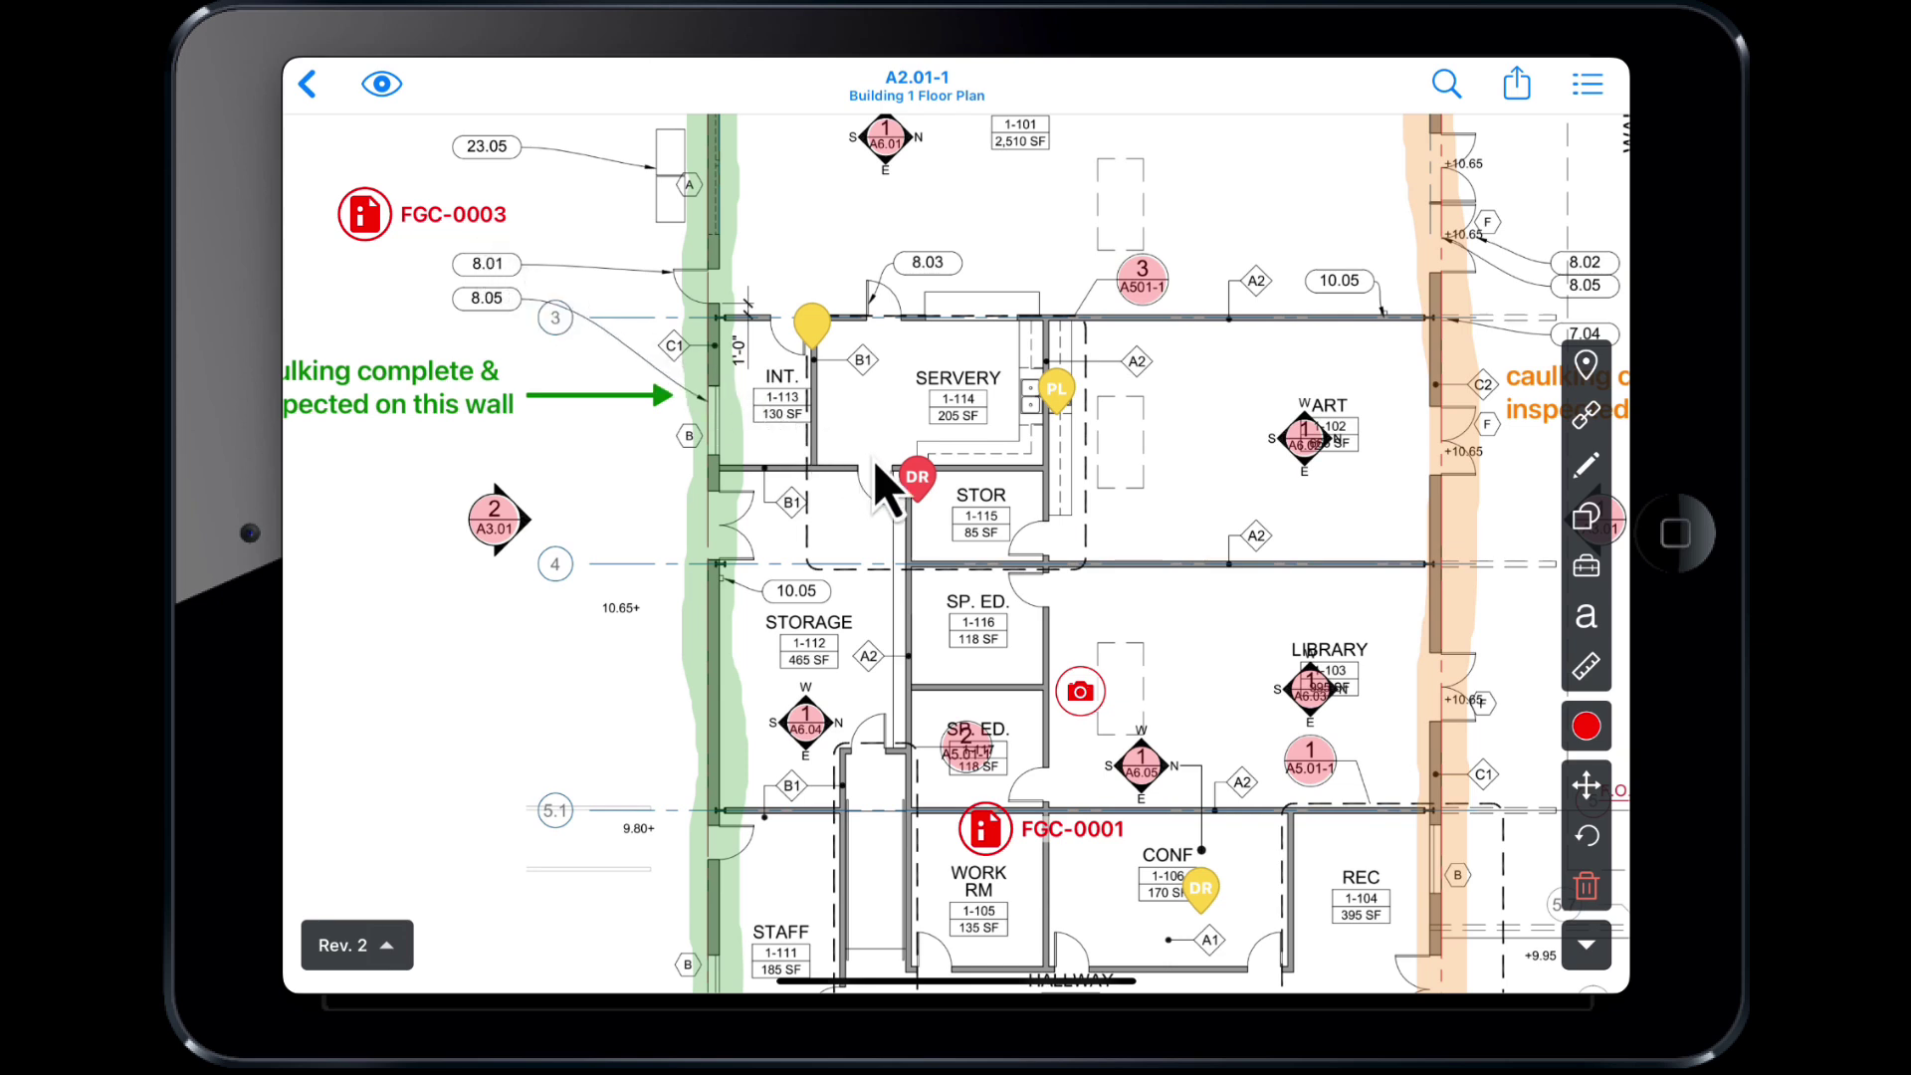
# Duplicate the red DR drywall pin into the SP. ED. room and open the copy's details
pyautogui.click(917, 479)
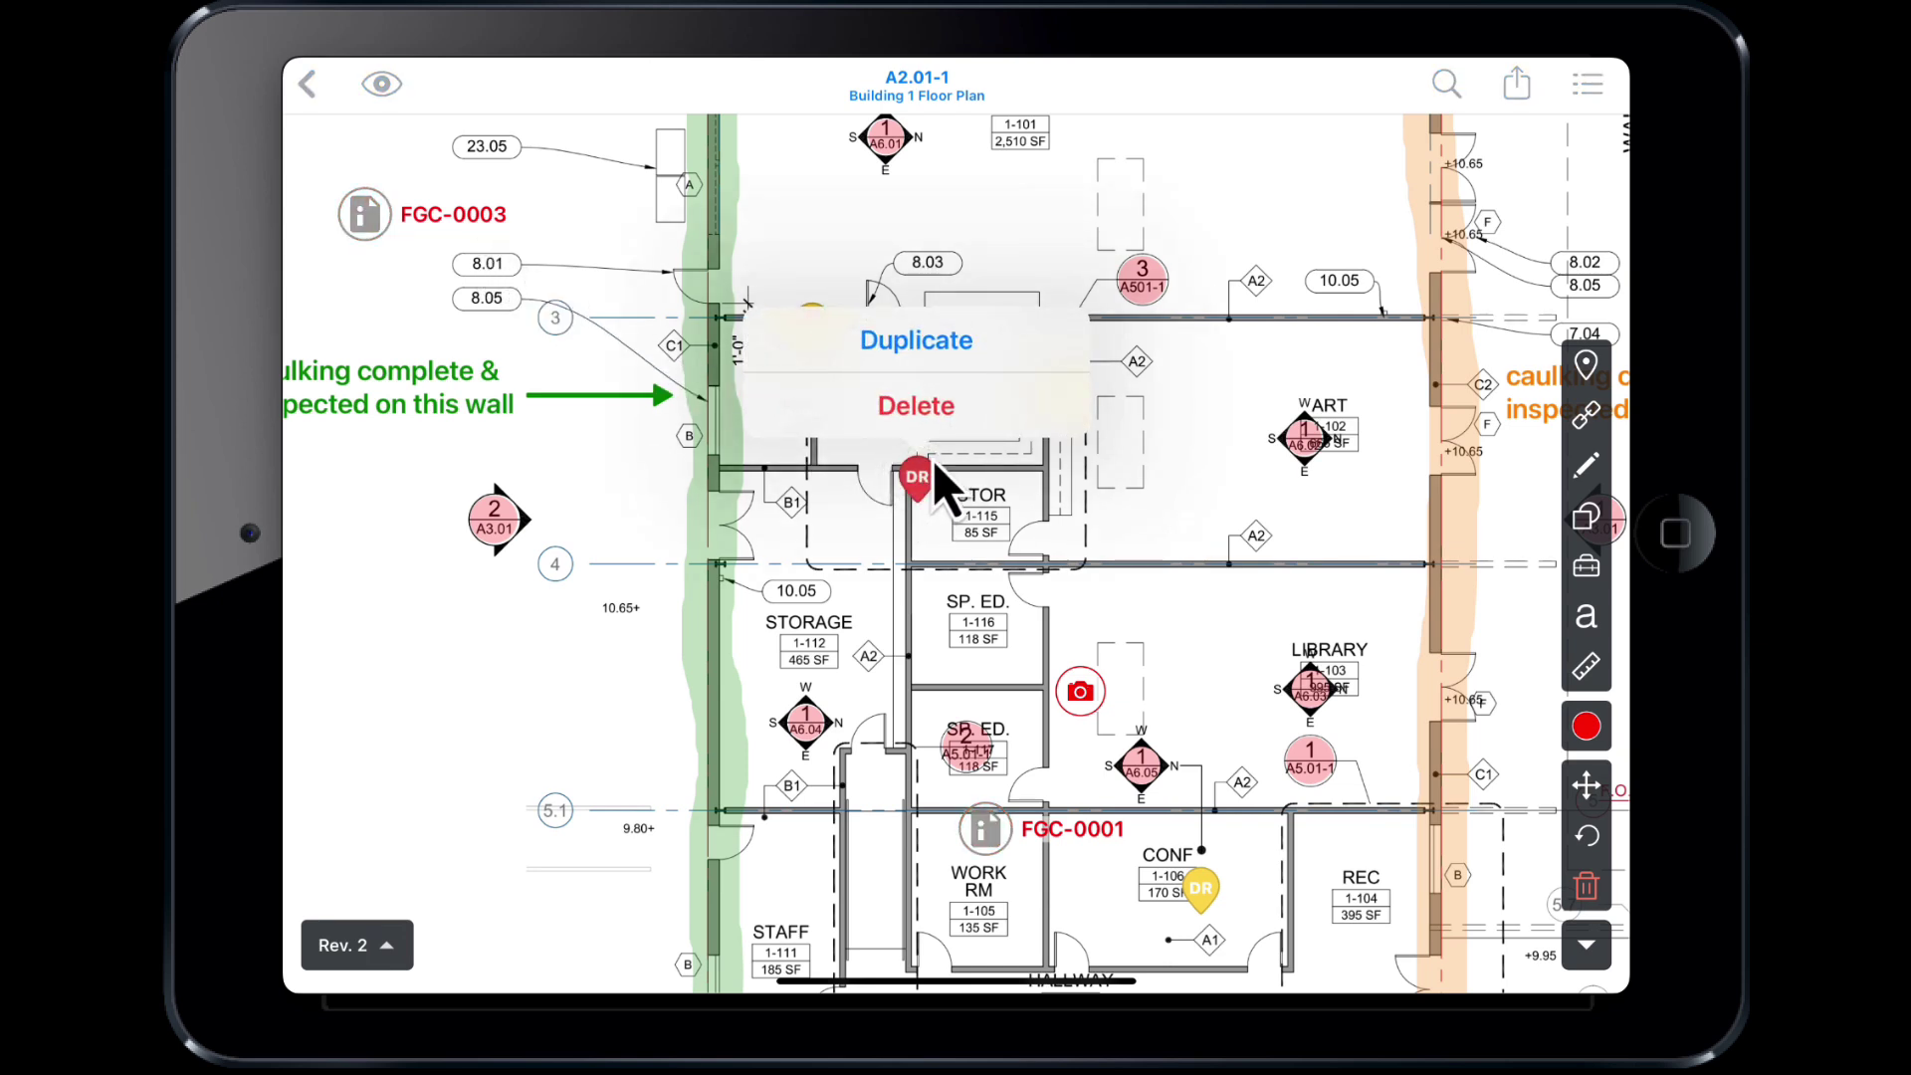
pyautogui.click(990, 356)
pyautogui.click(1051, 627)
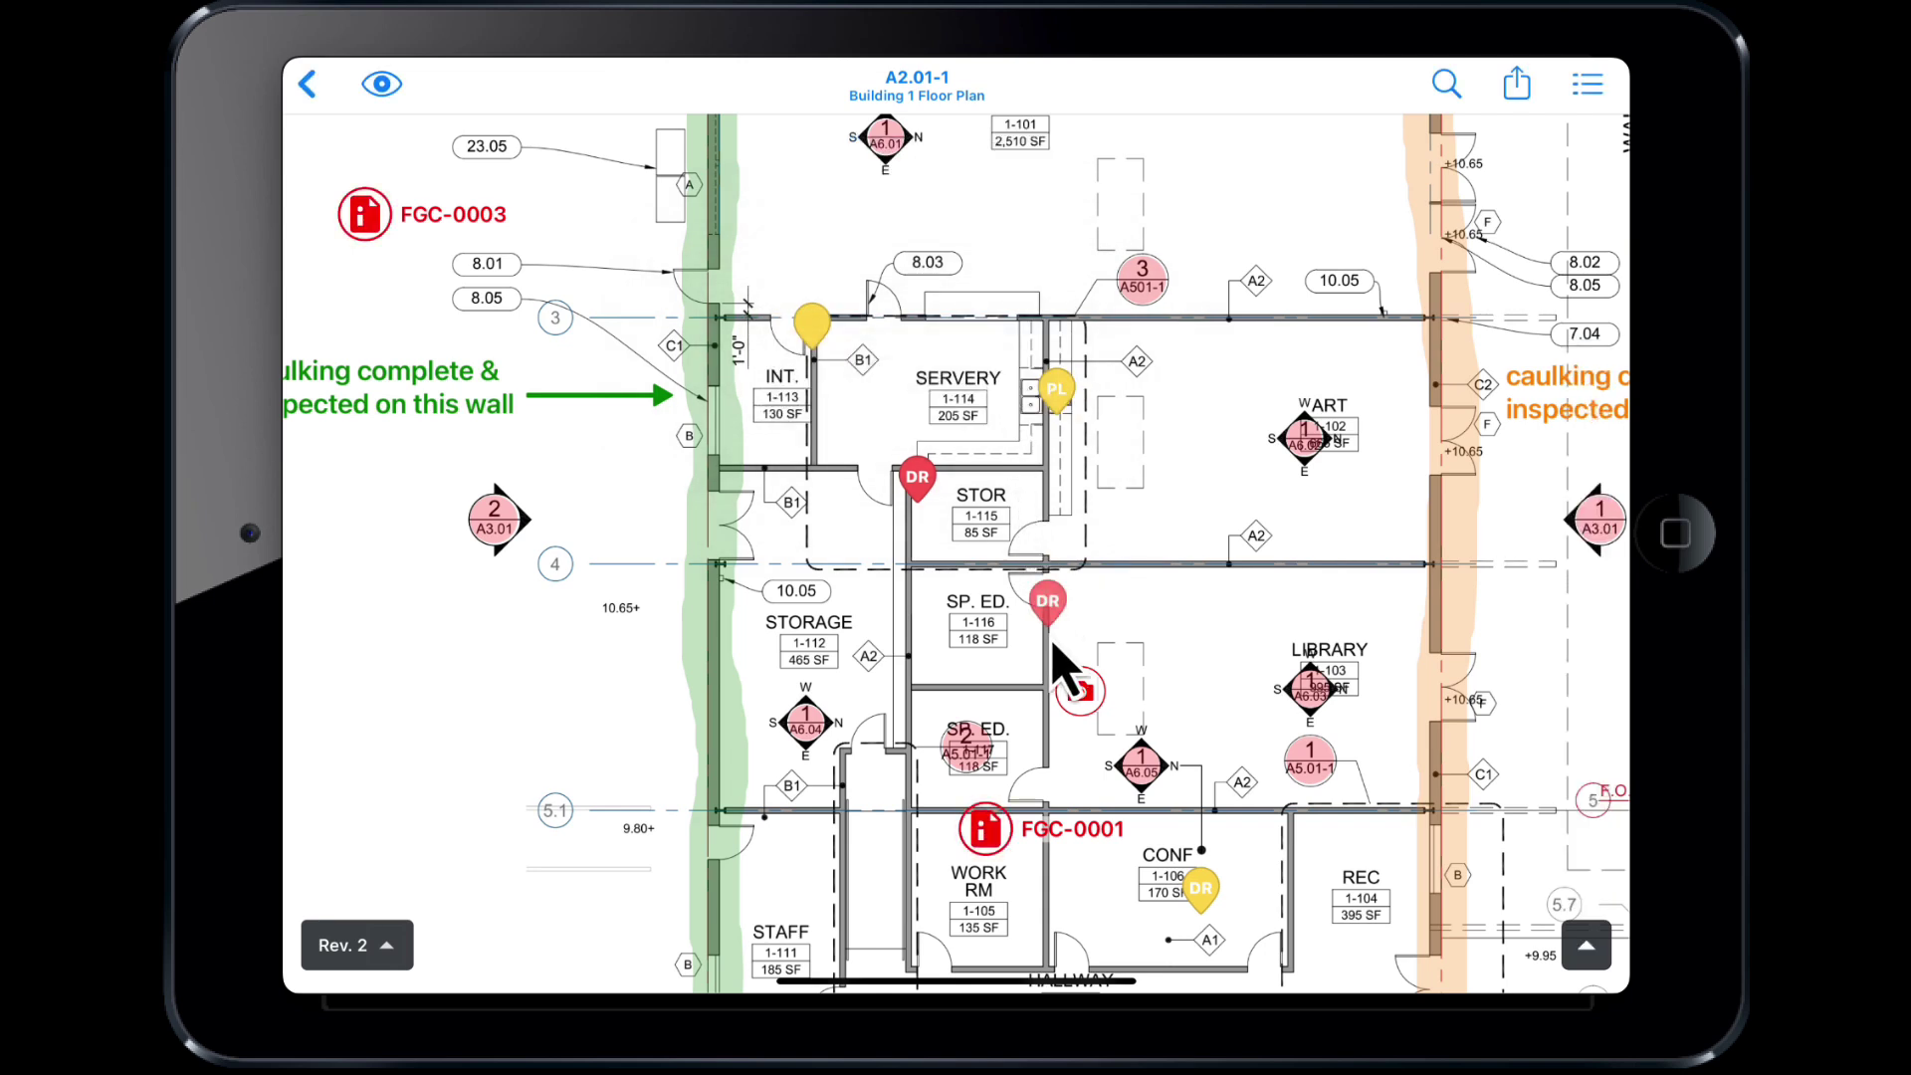
pyautogui.click(1053, 642)
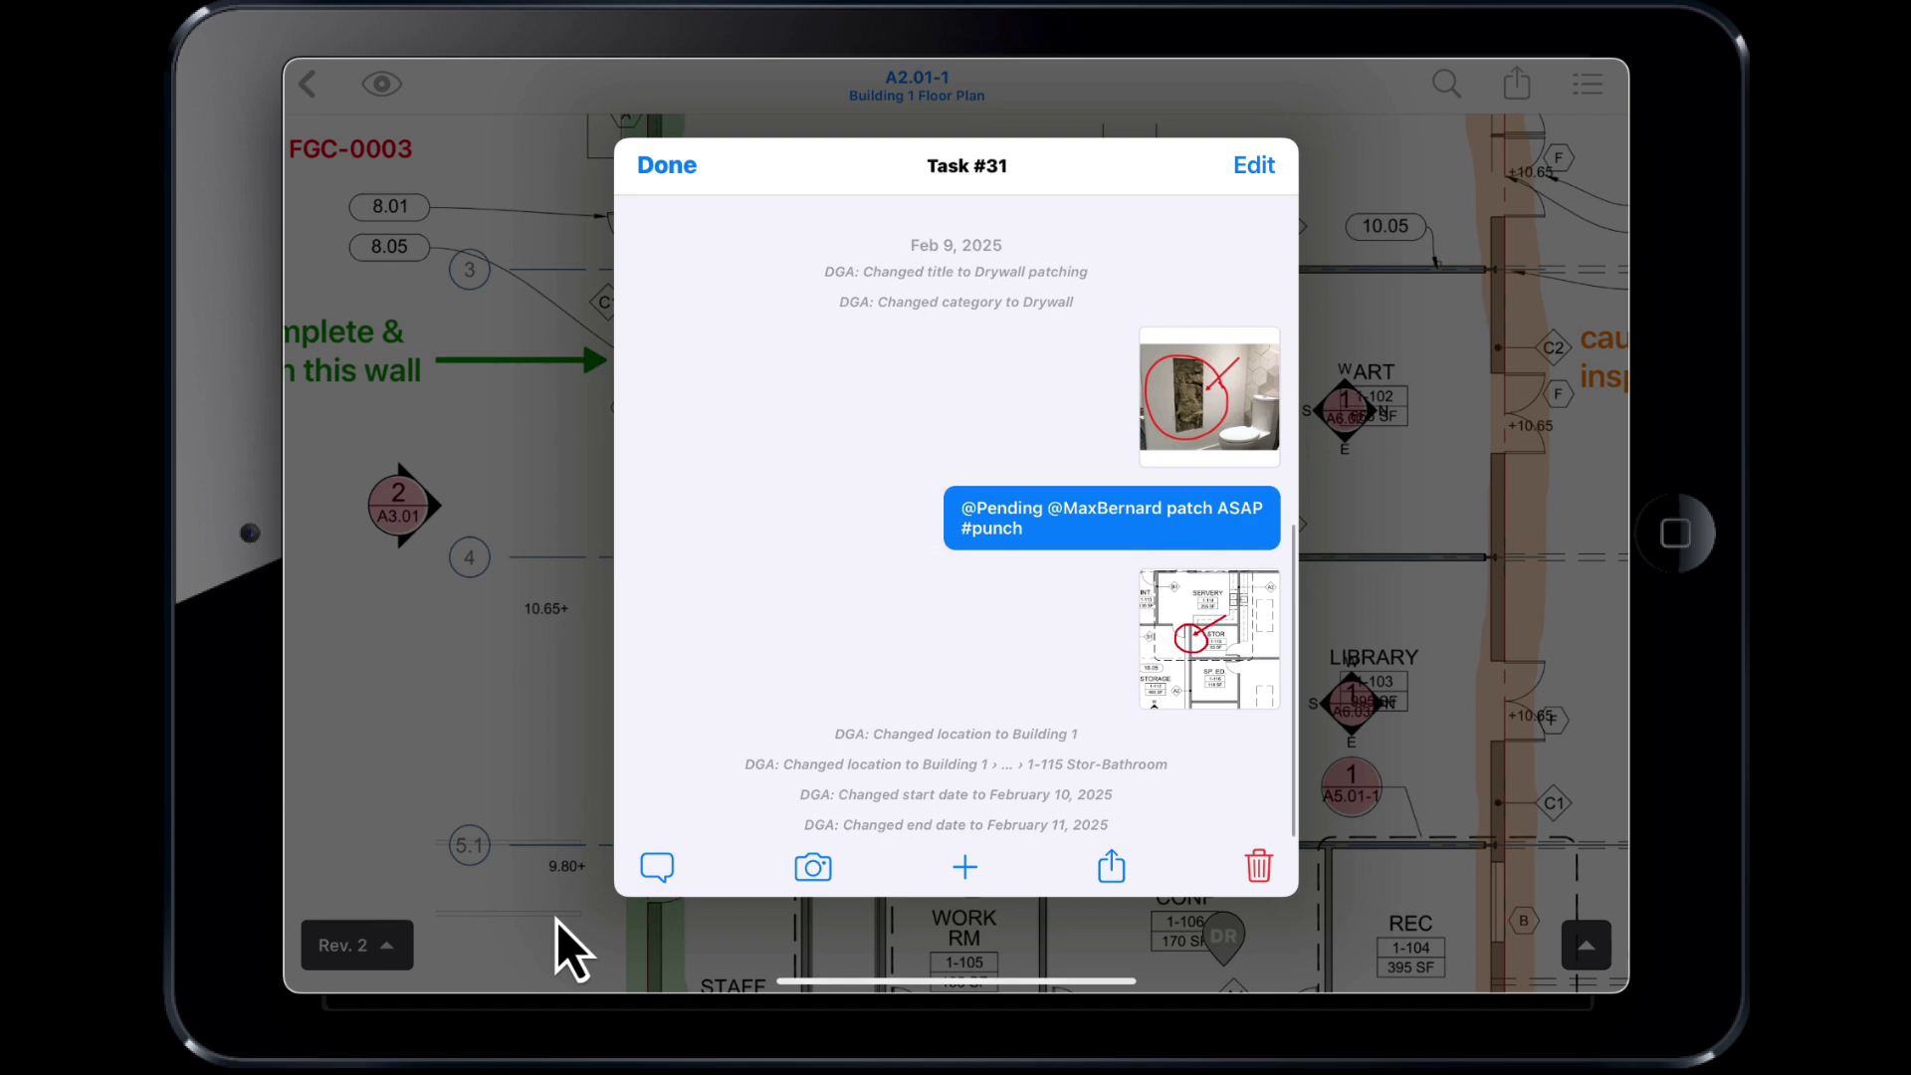
# Display Task #31's shareable QR code from its share options
pyautogui.click(1110, 867)
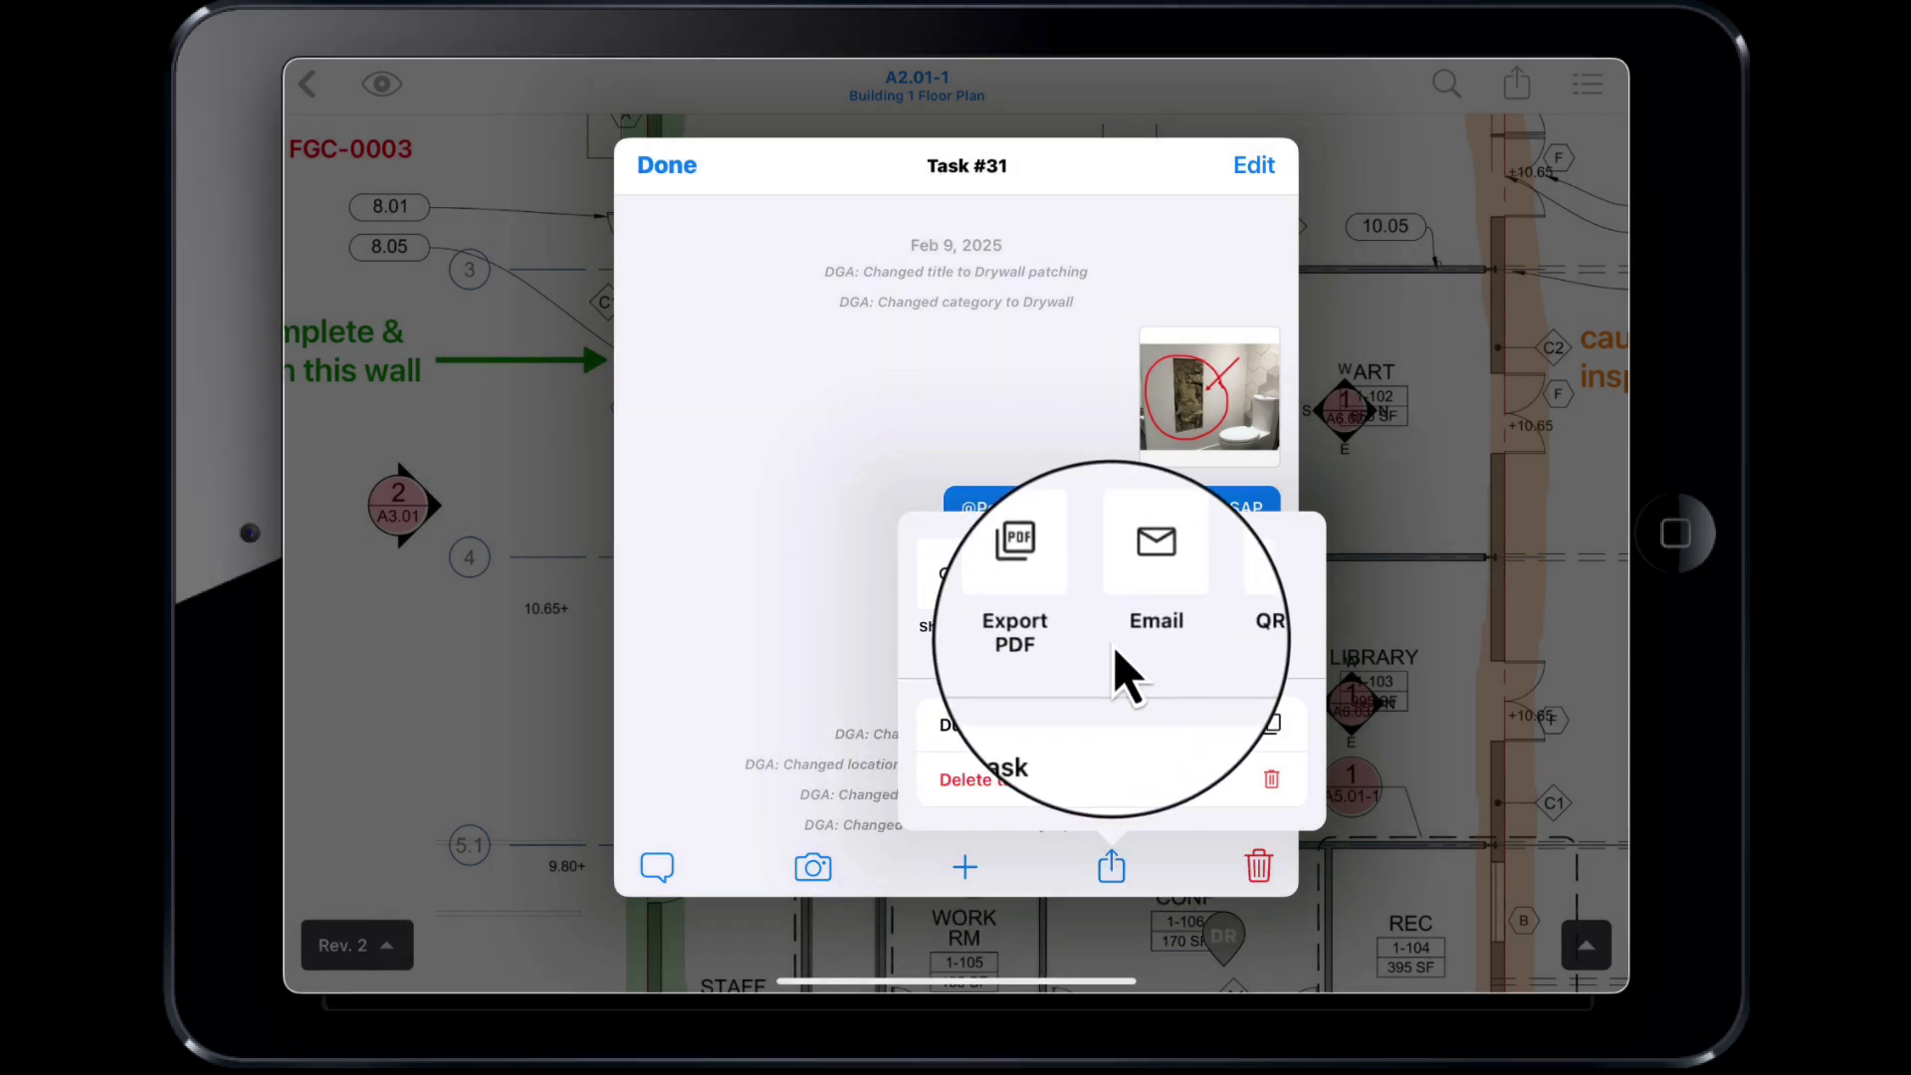
pyautogui.click(1047, 577)
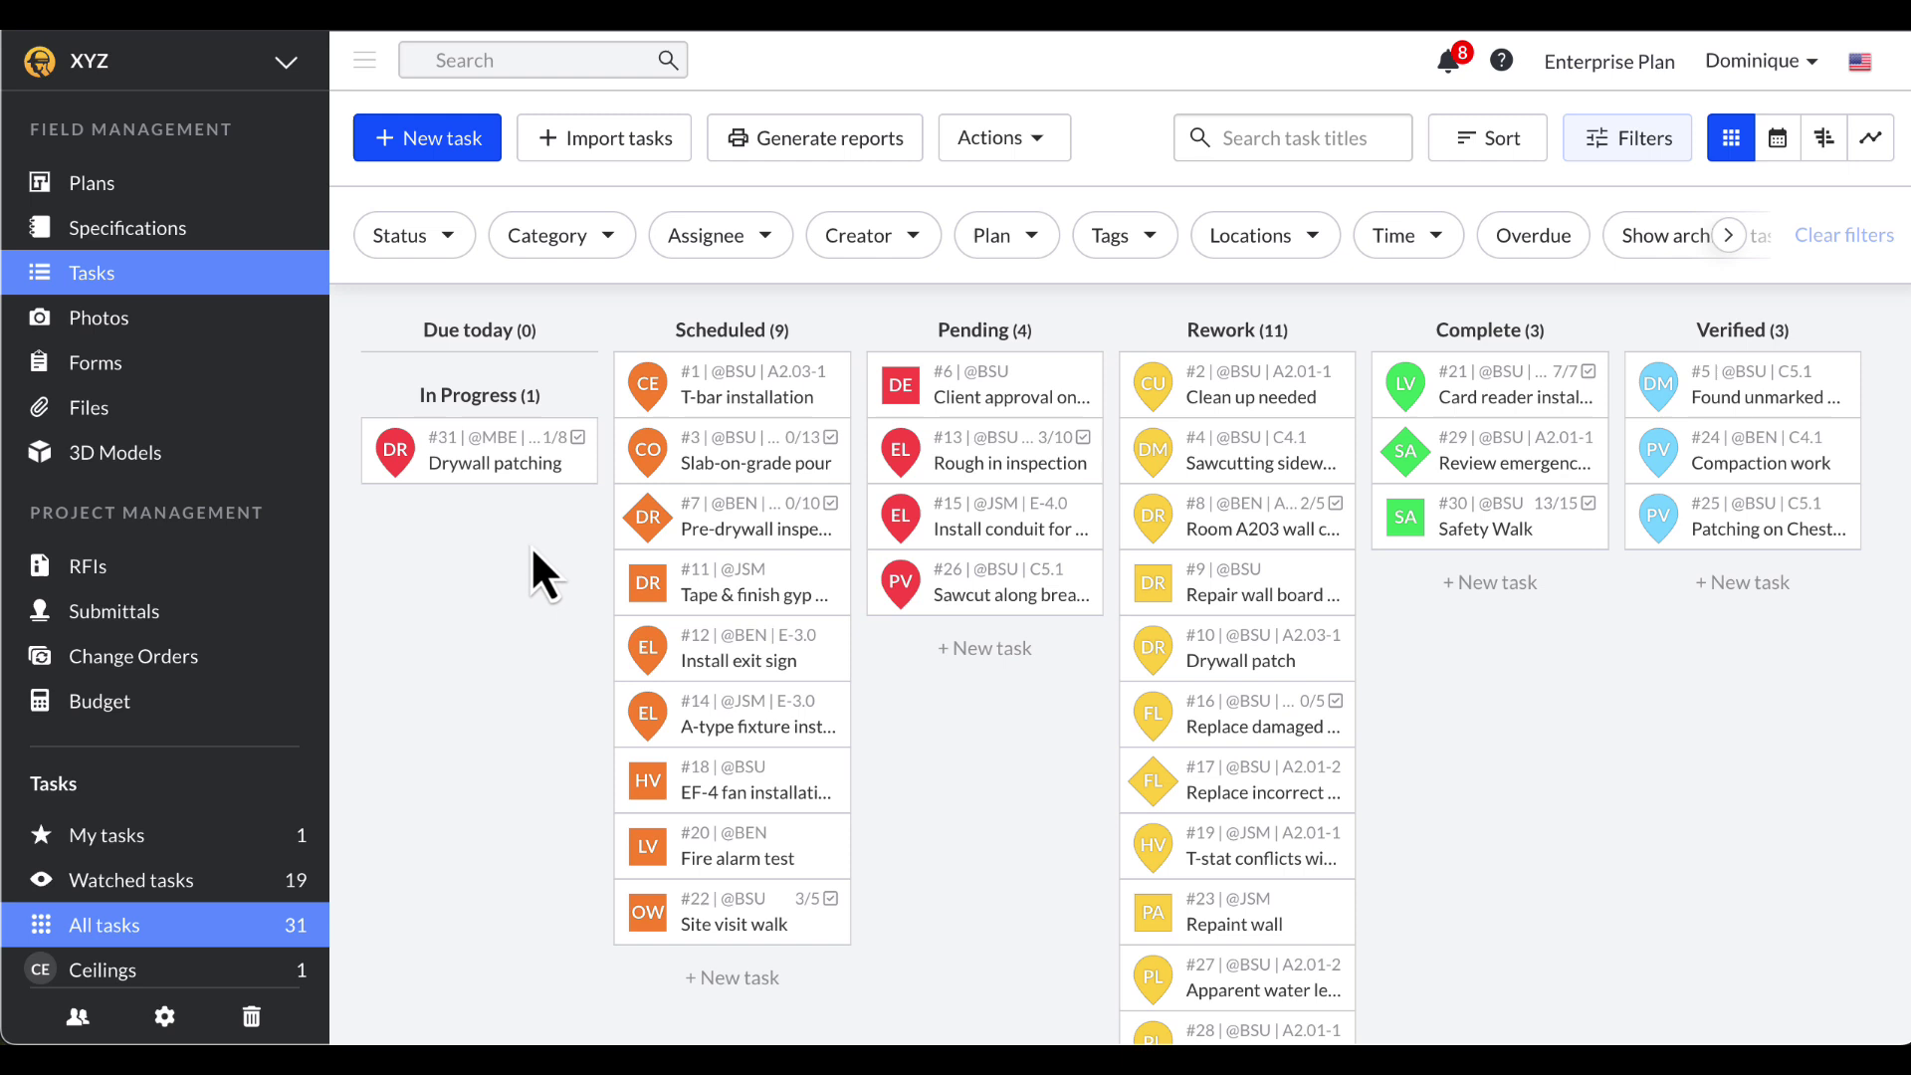
# Filter to one assignee's Drywall tasks, move #9 from Rework to Complete, and open saved reports
pyautogui.click(604, 249)
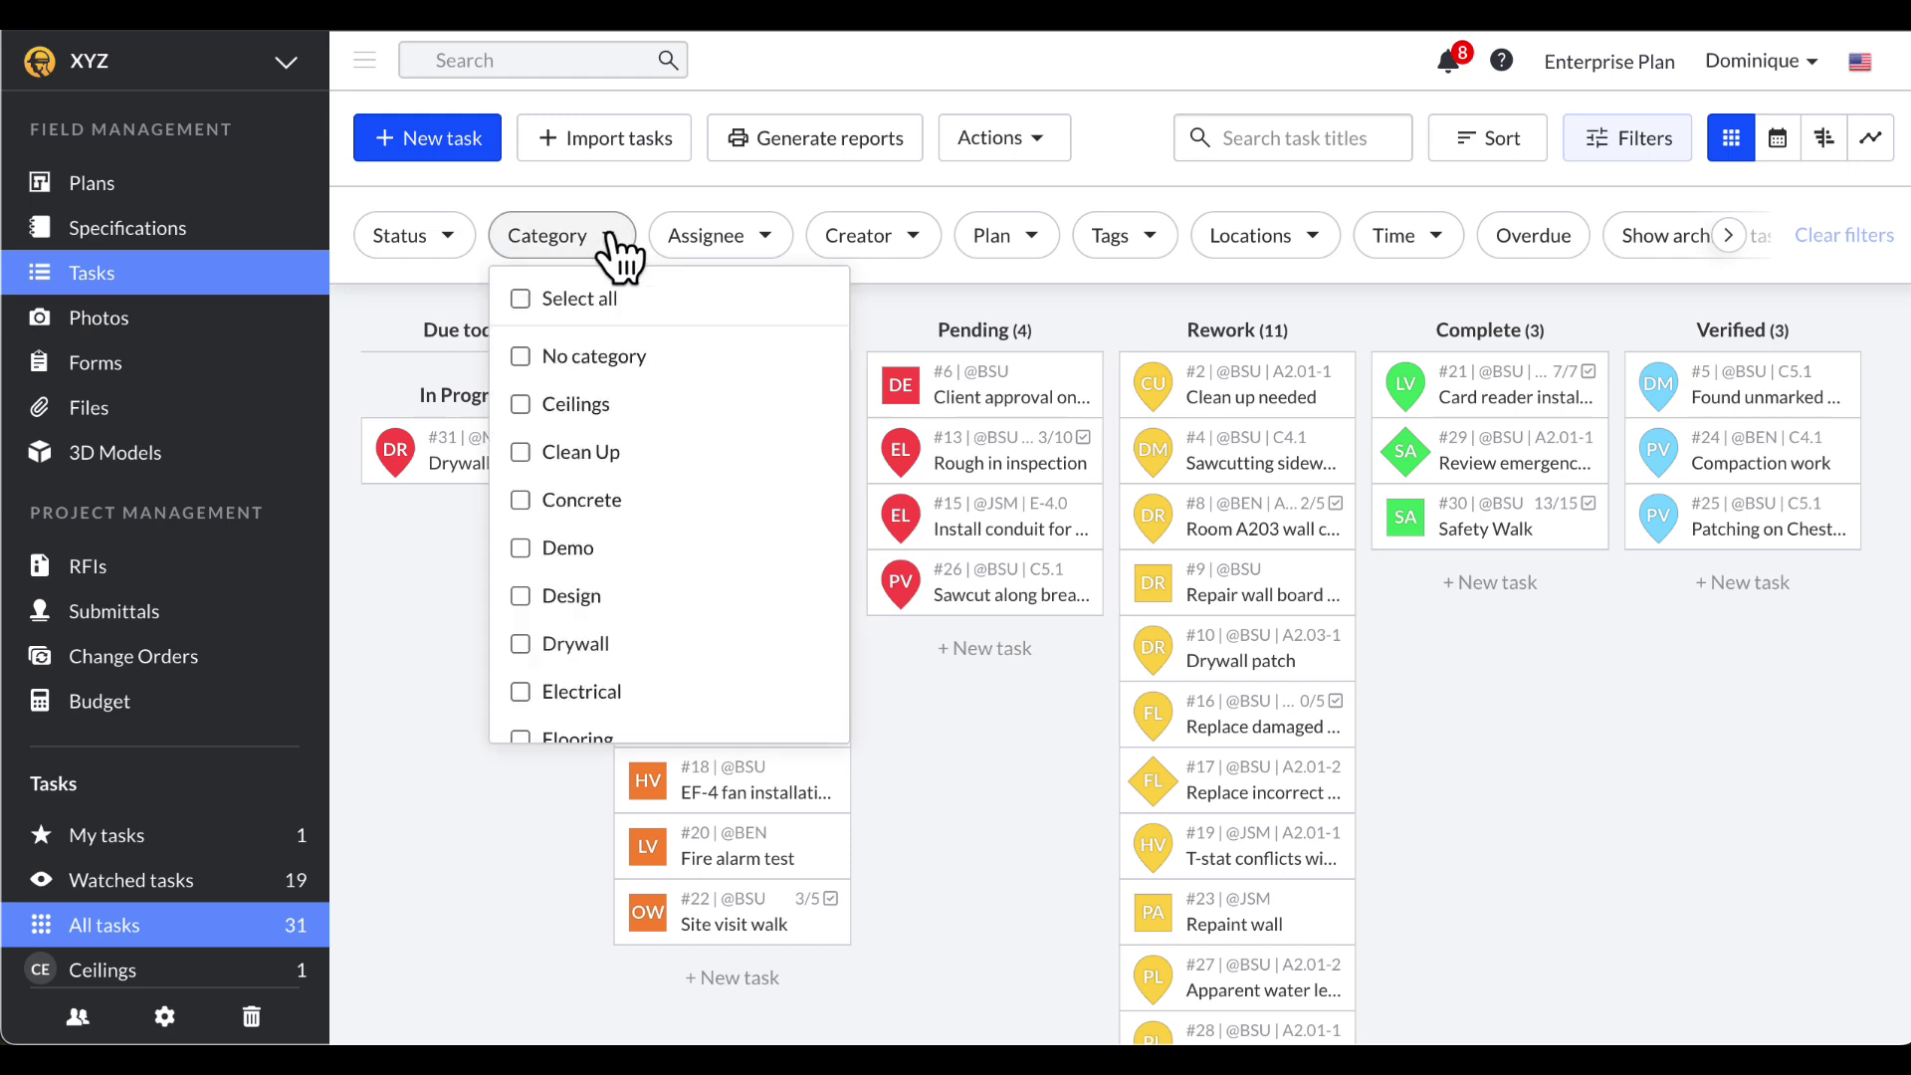
pyautogui.click(520, 644)
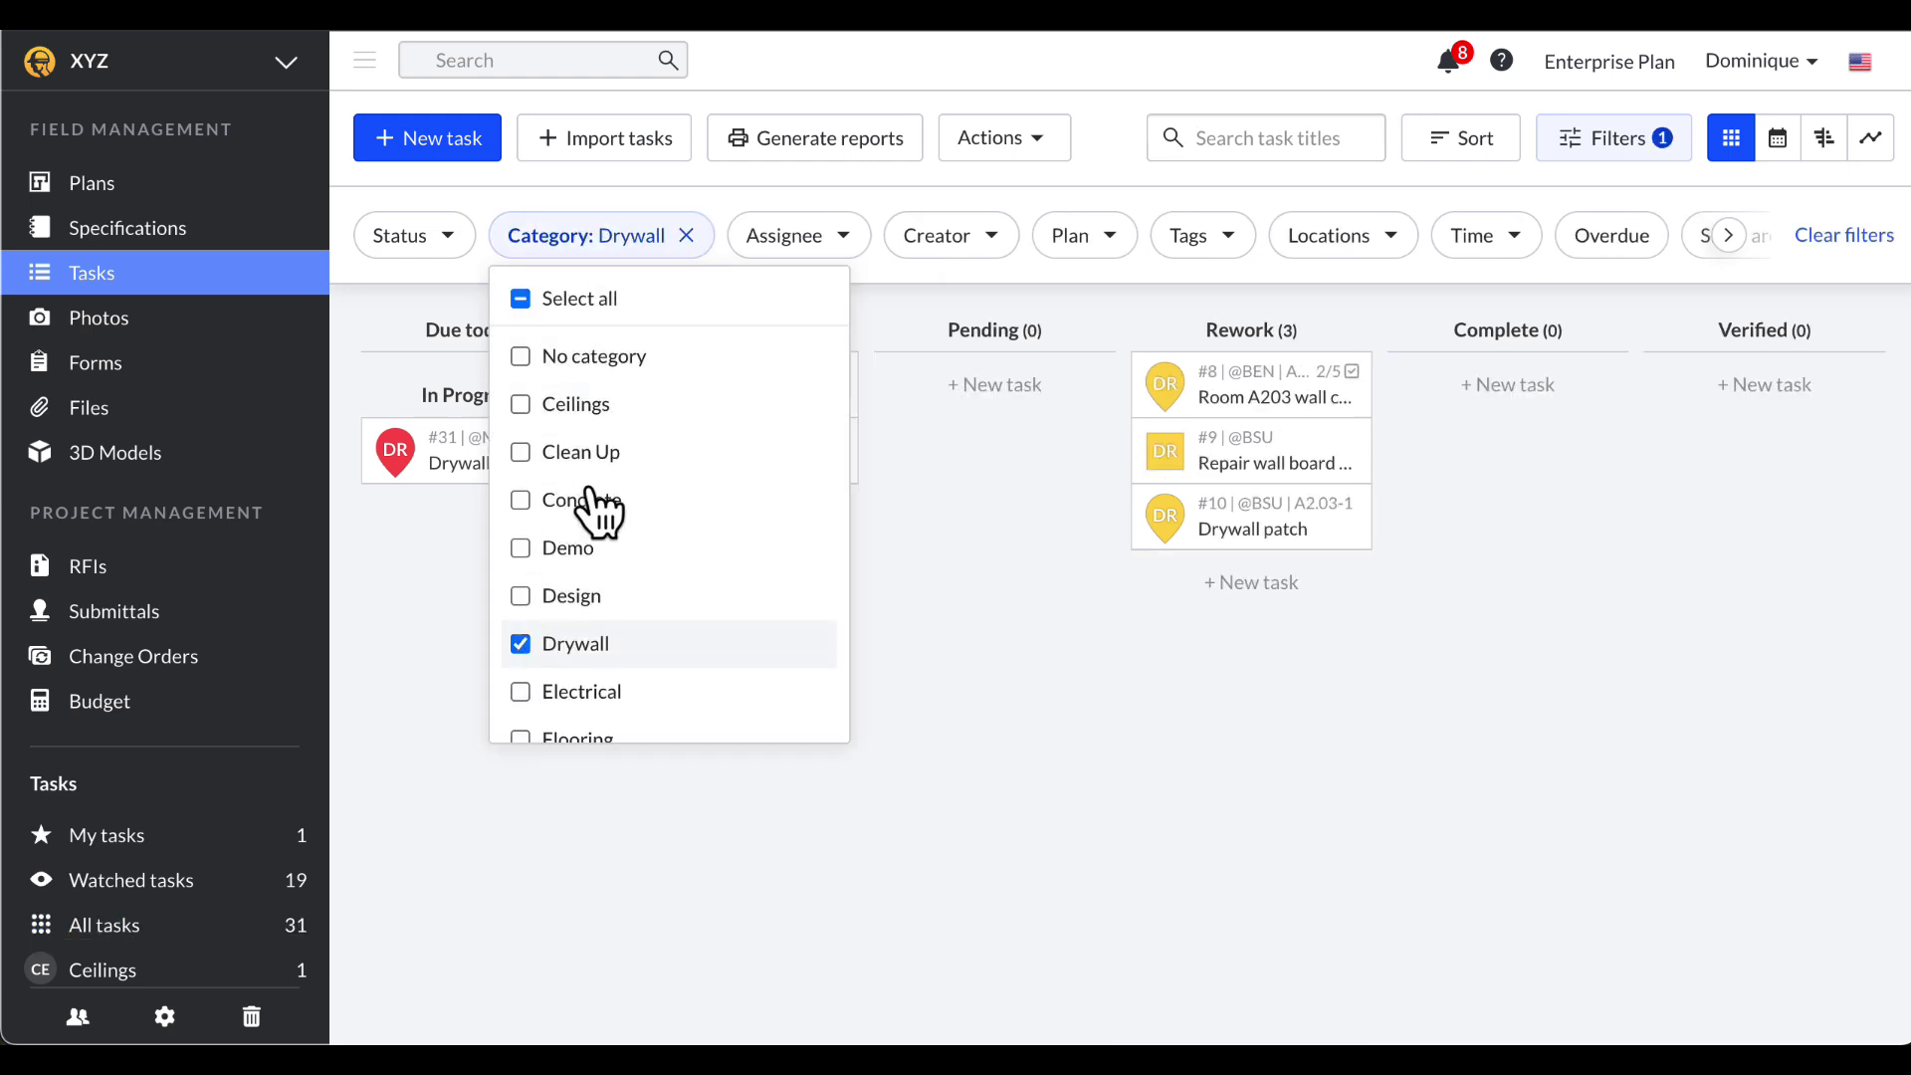
pyautogui.click(810, 249)
pyautogui.click(762, 402)
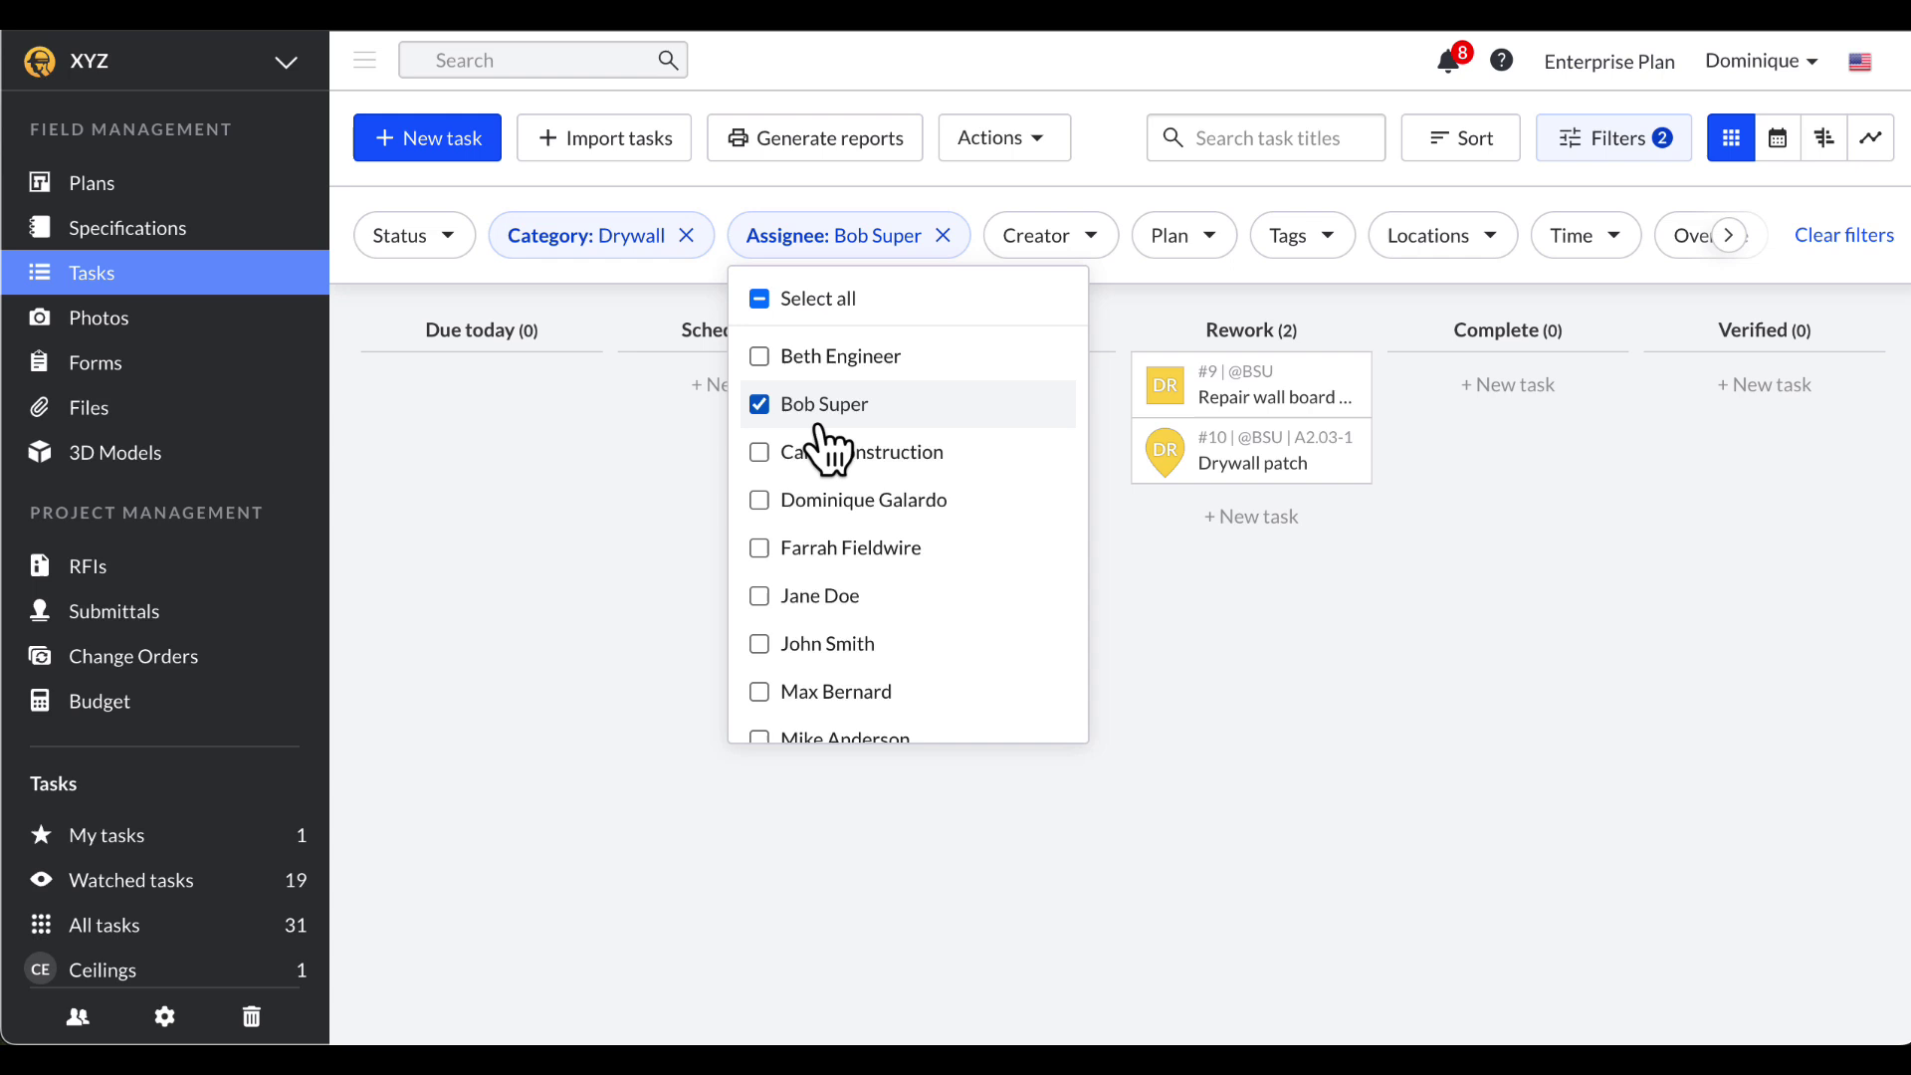
pyautogui.click(1103, 662)
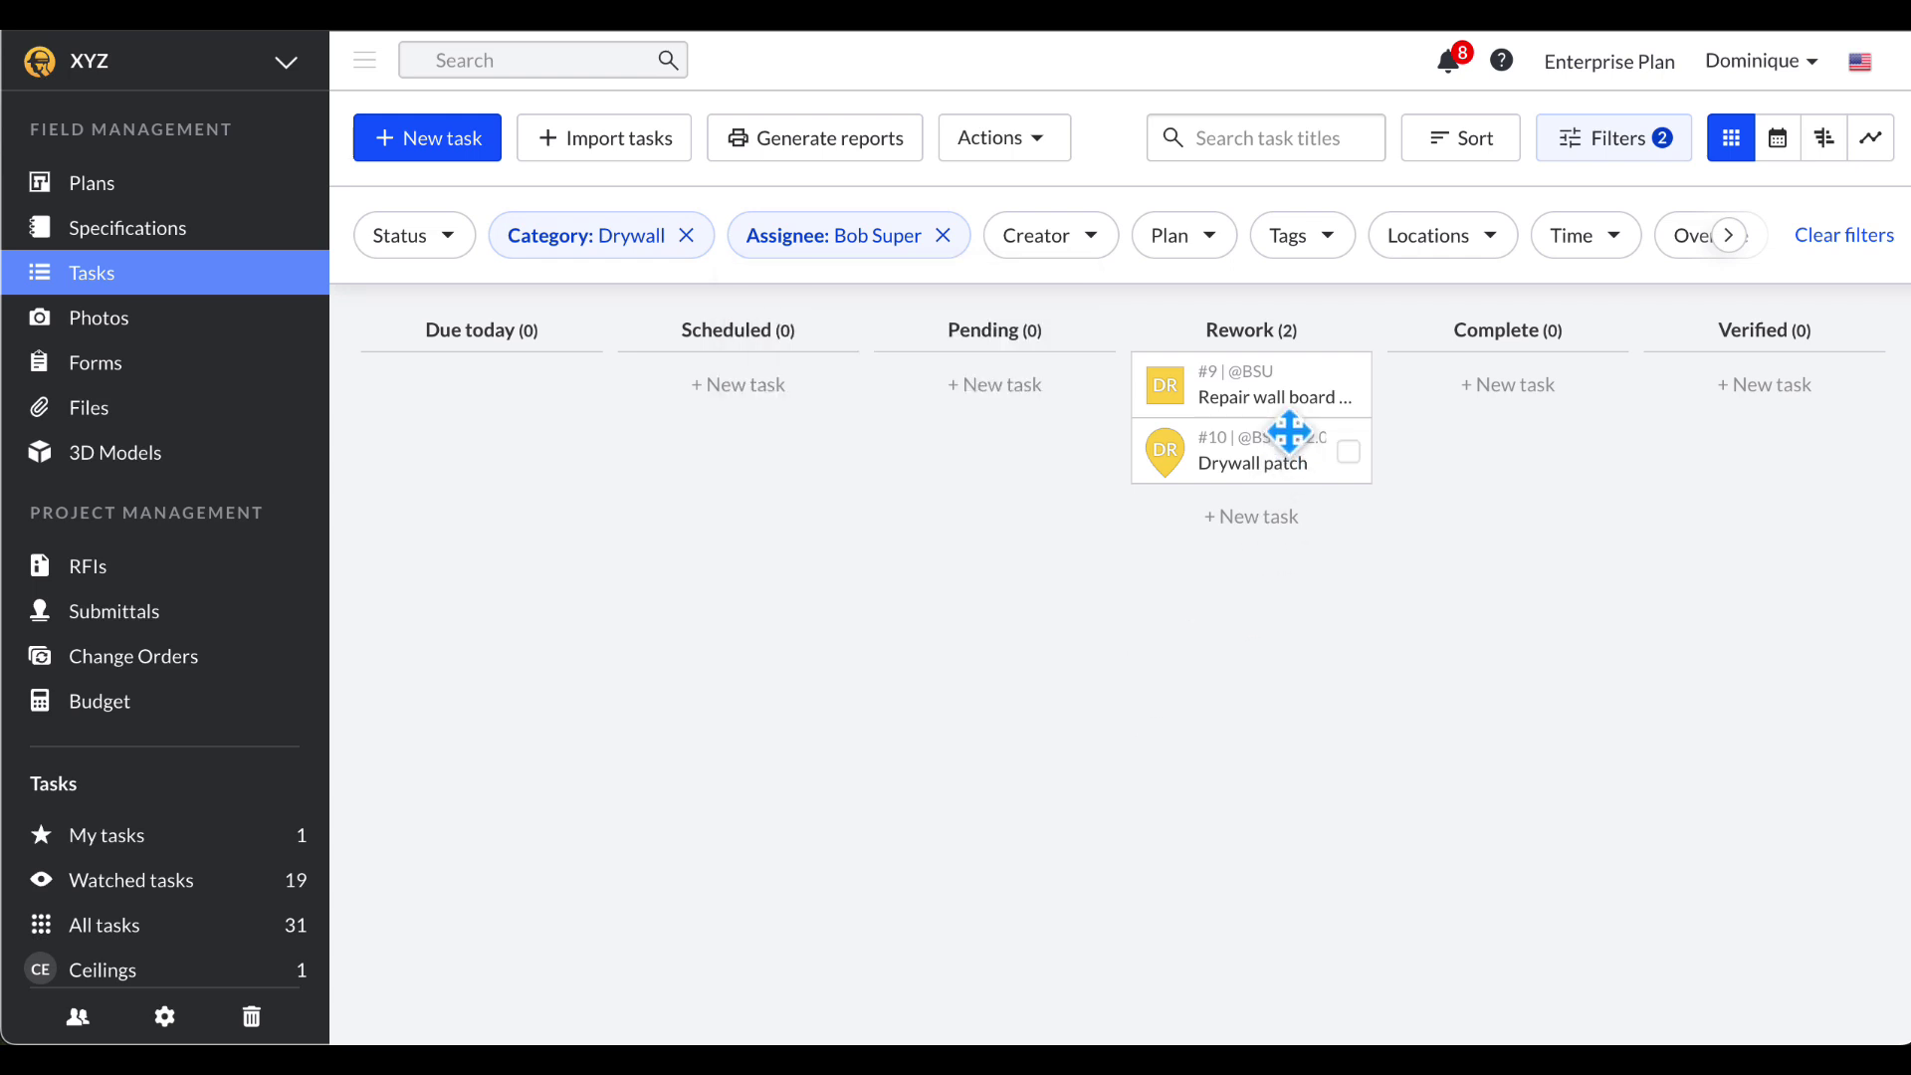
pyautogui.moveTo(1265, 397); pyautogui.dragTo(1532, 396)
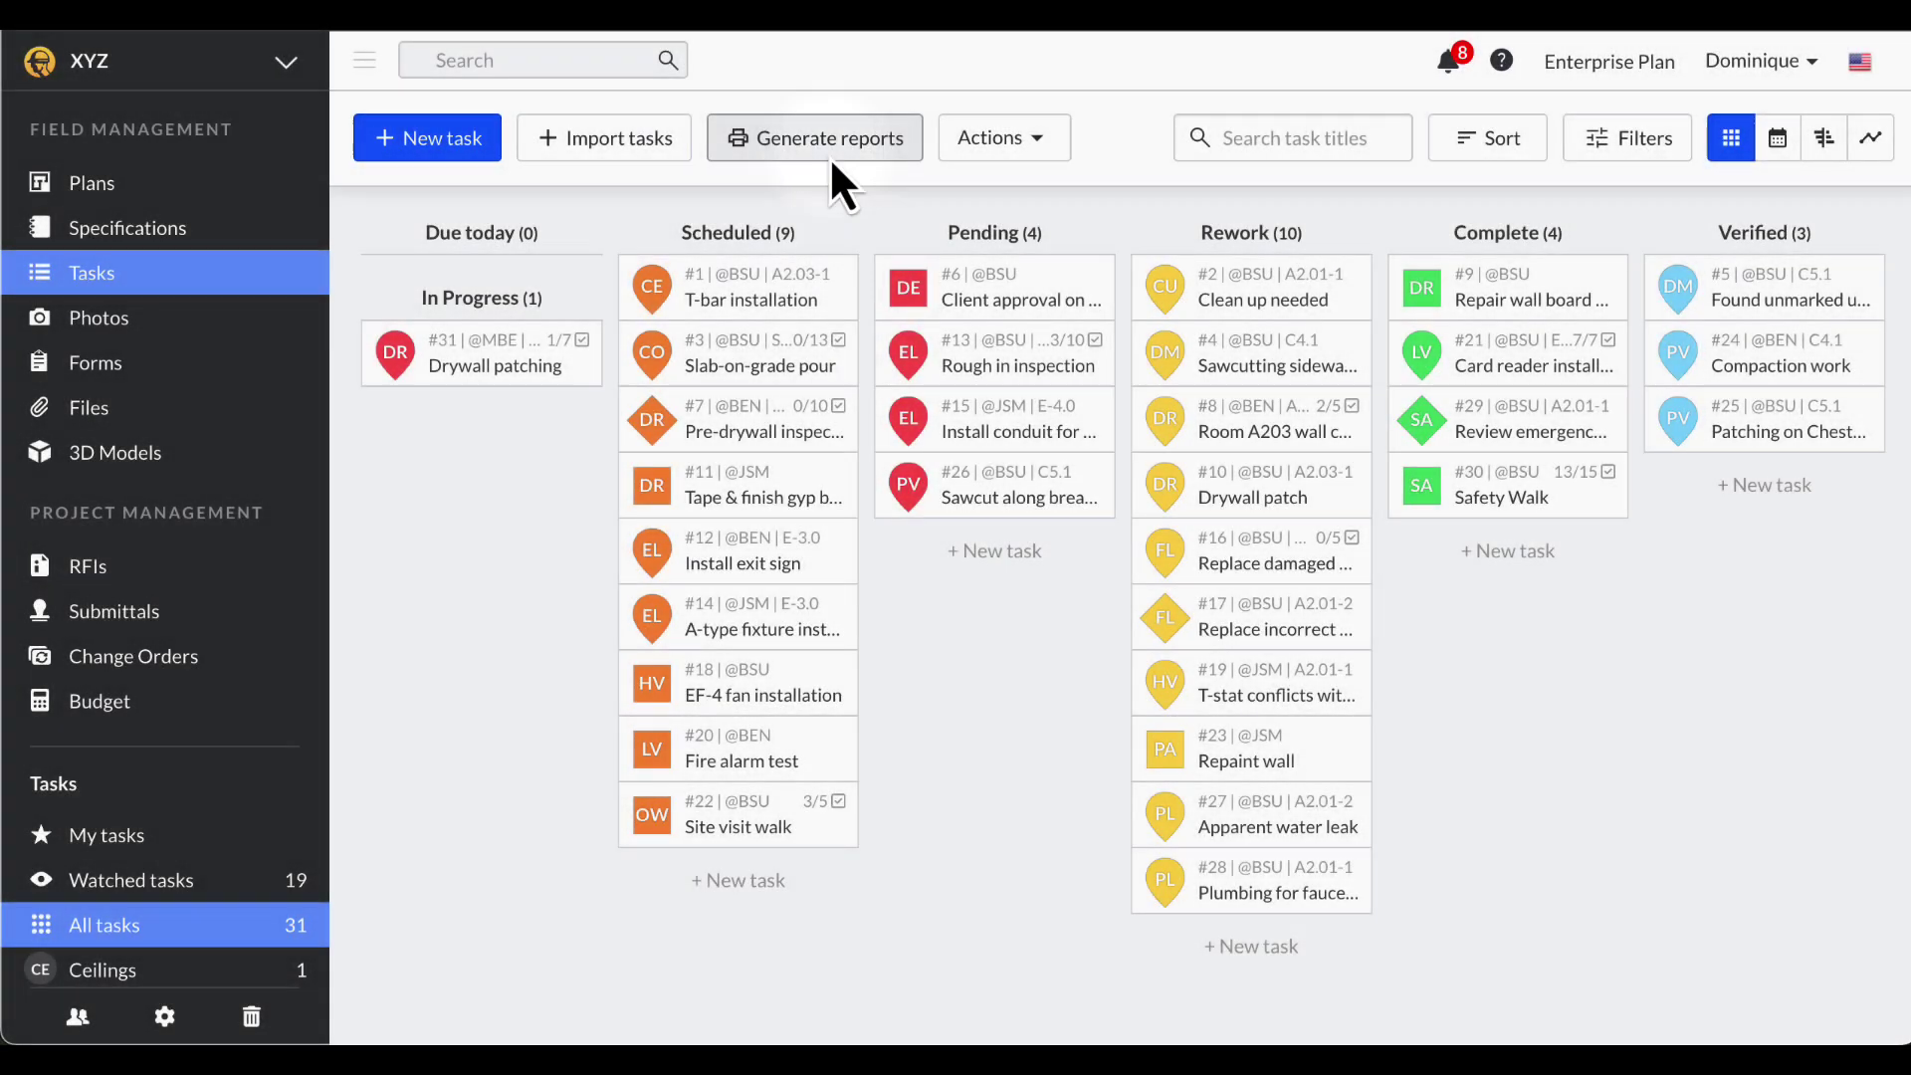
pyautogui.click(828, 157)
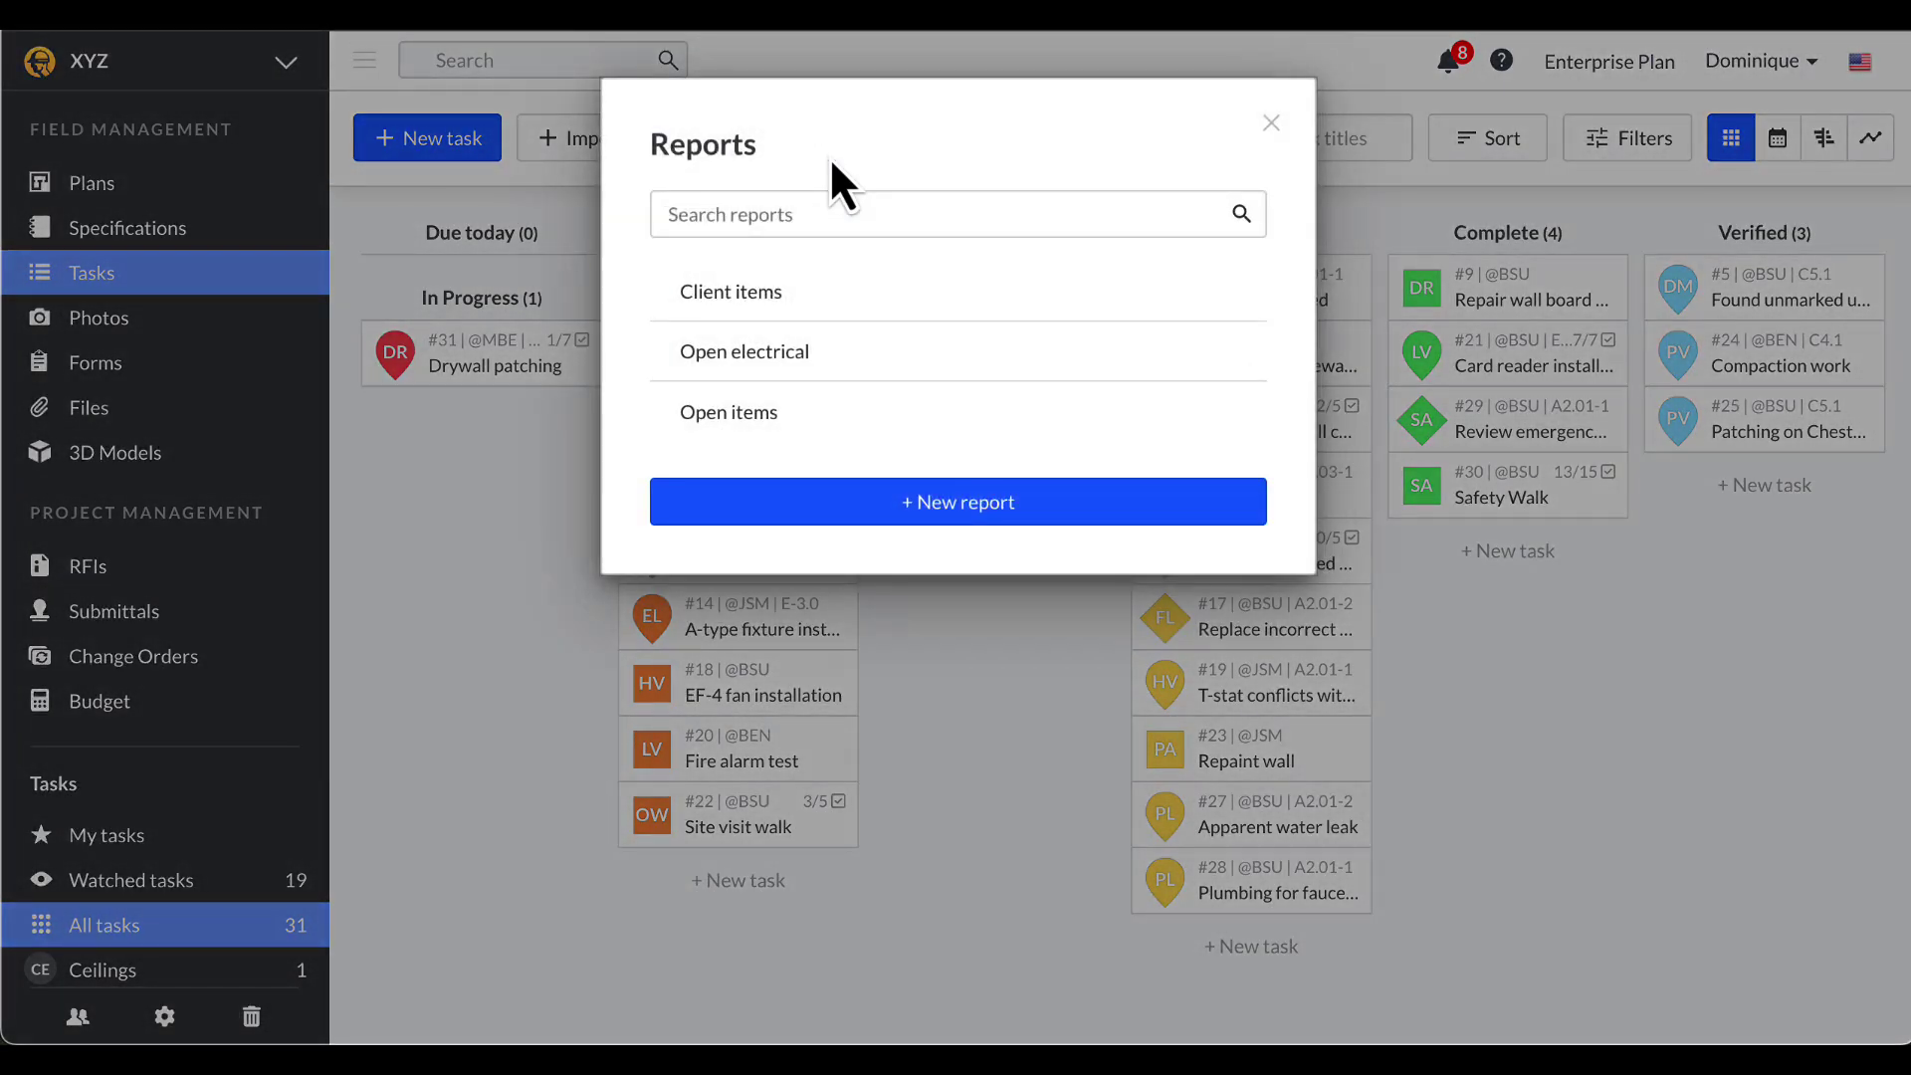
# Create a new 'Drywall Punch Report' as a PDF Detailed report with full-size plans and table of contents
pyautogui.click(917, 521)
pyautogui.click(635, 157)
pyautogui.write('Drywall Punch Report')
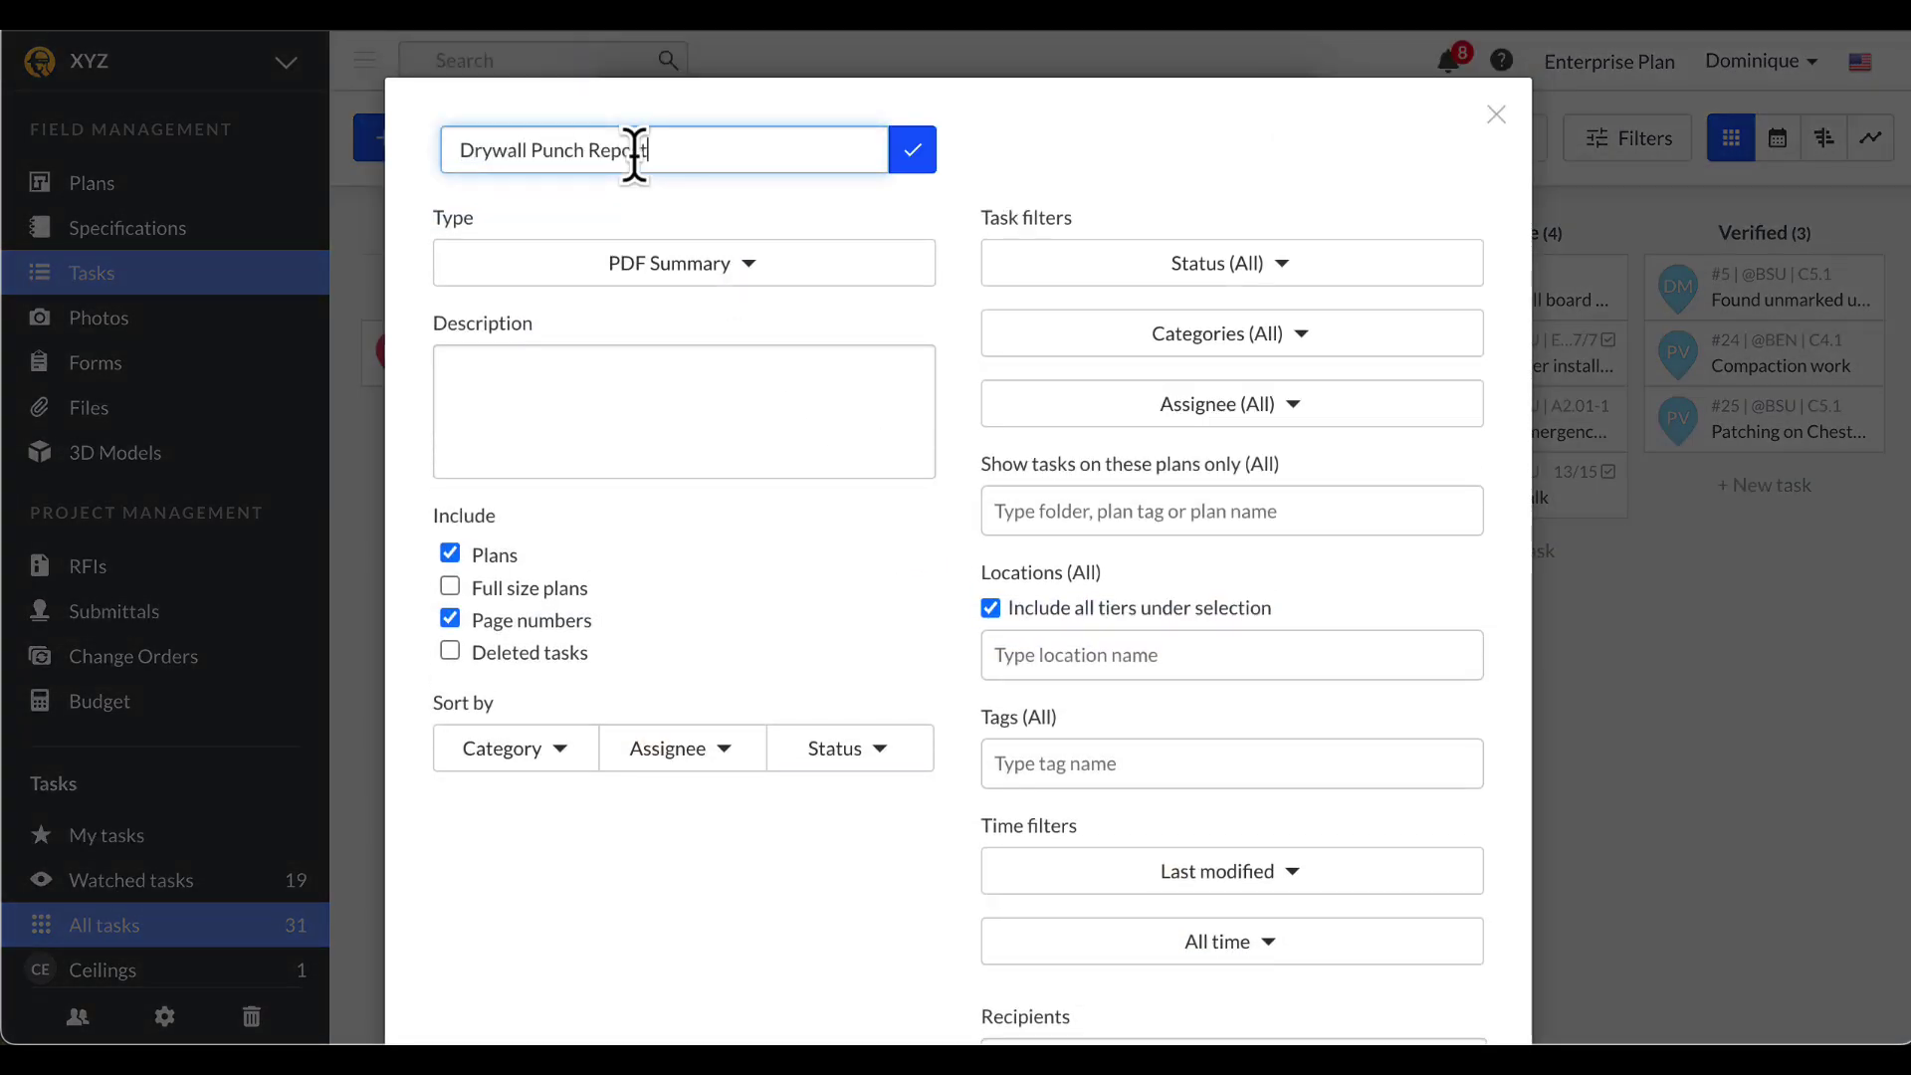
pyautogui.press('Return')
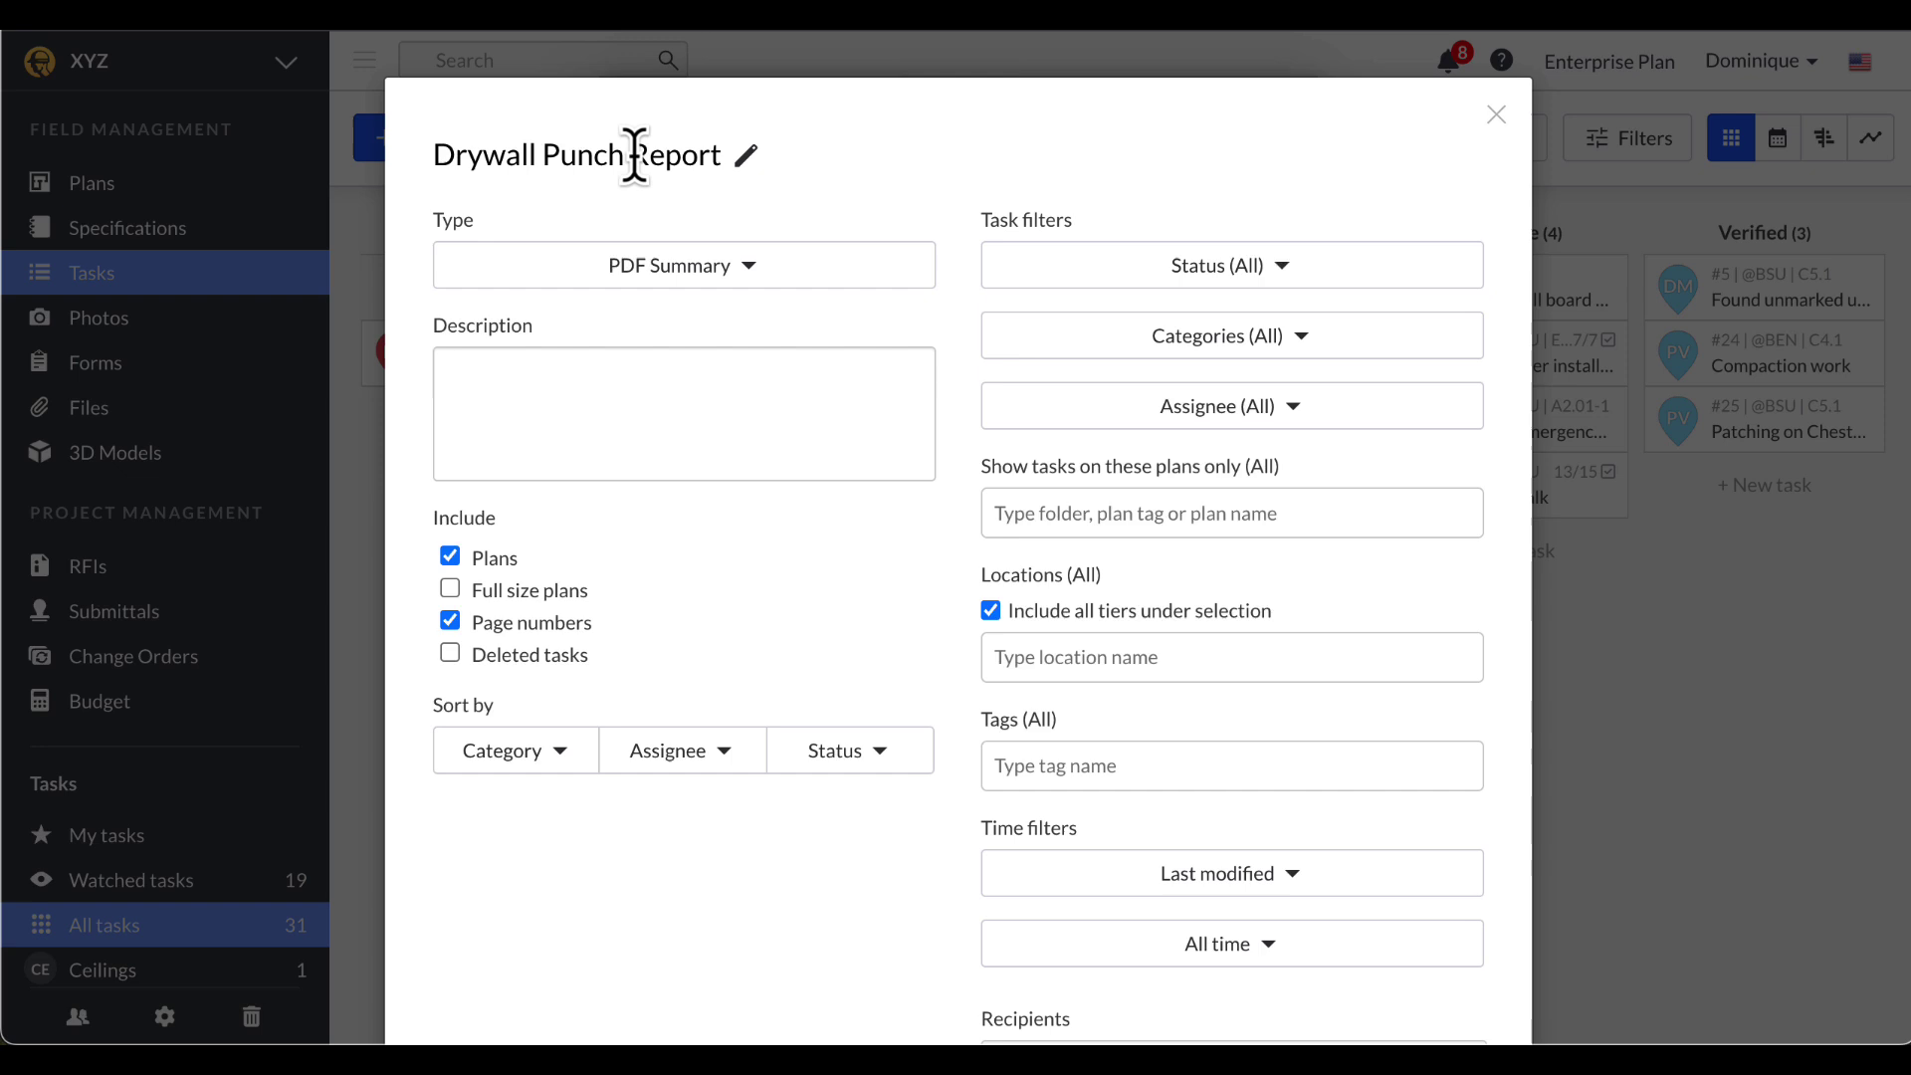
pyautogui.click(753, 267)
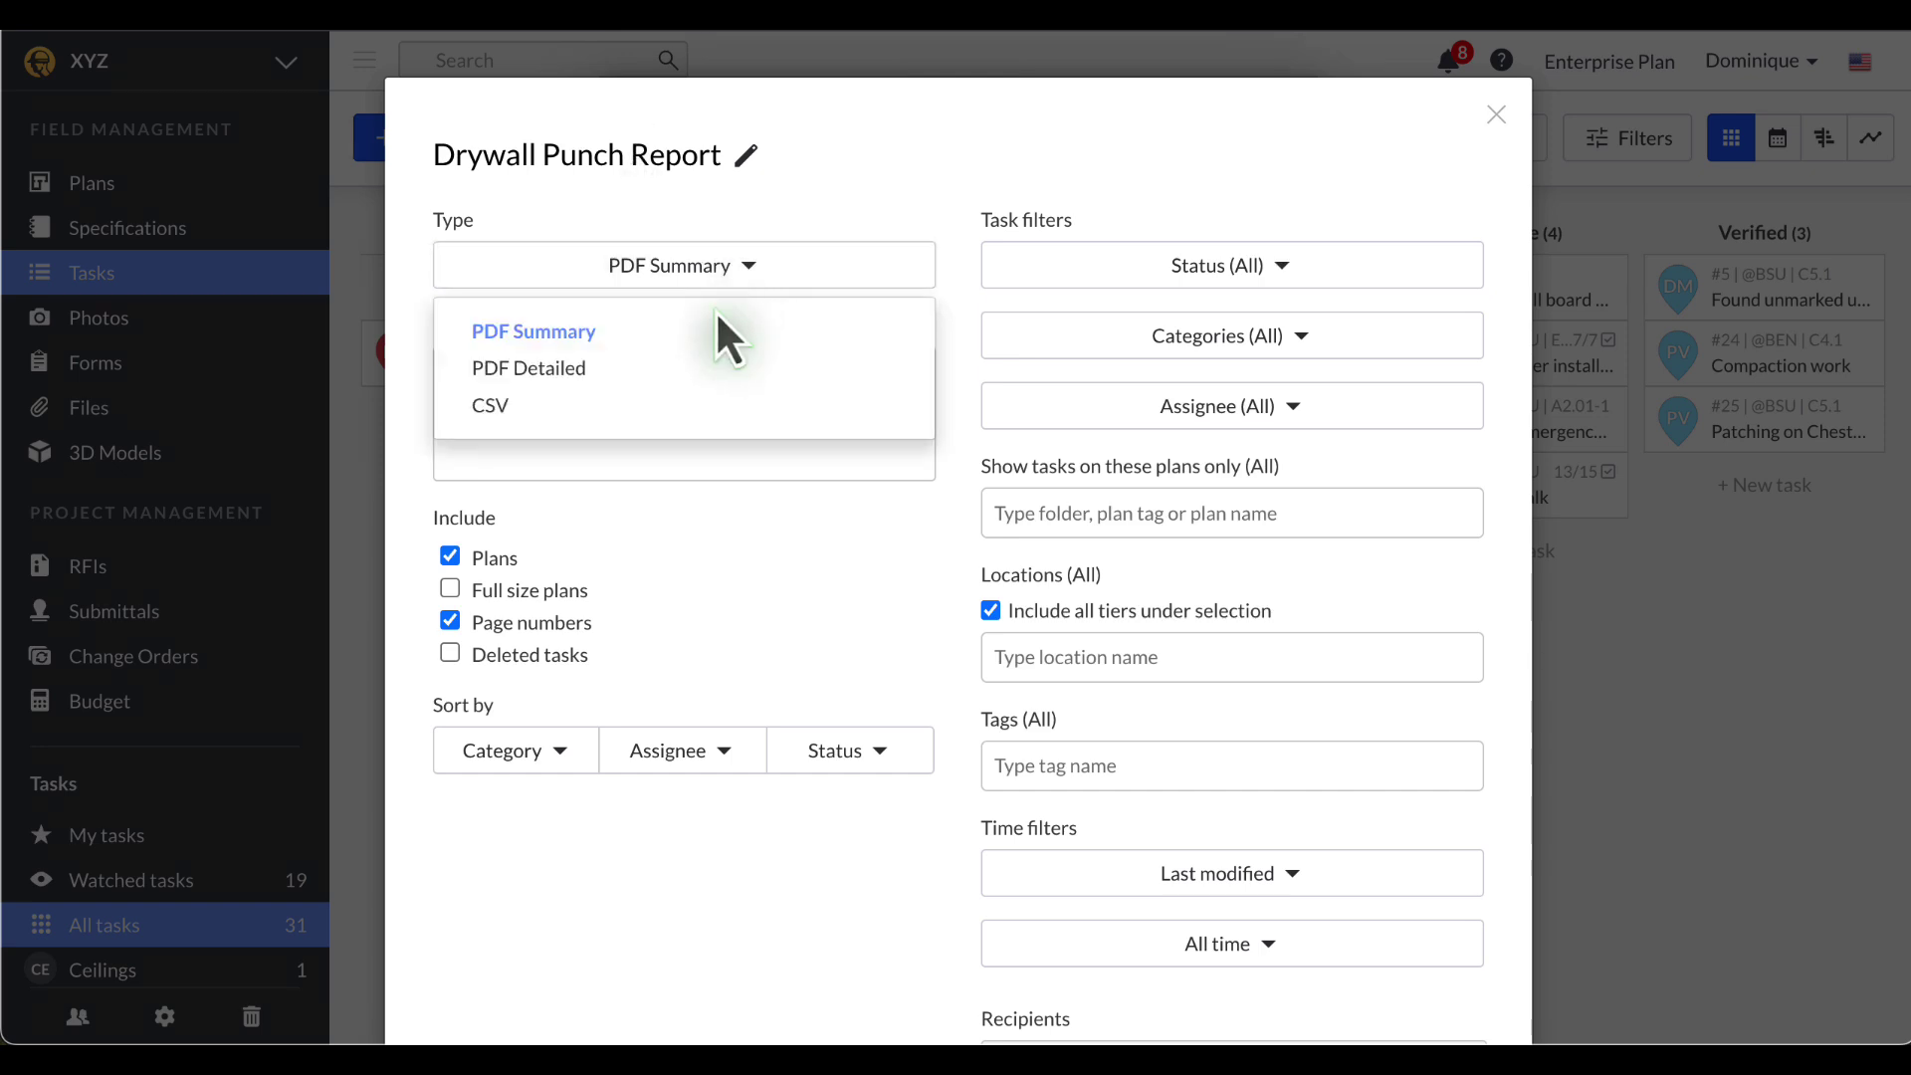
pyautogui.click(634, 396)
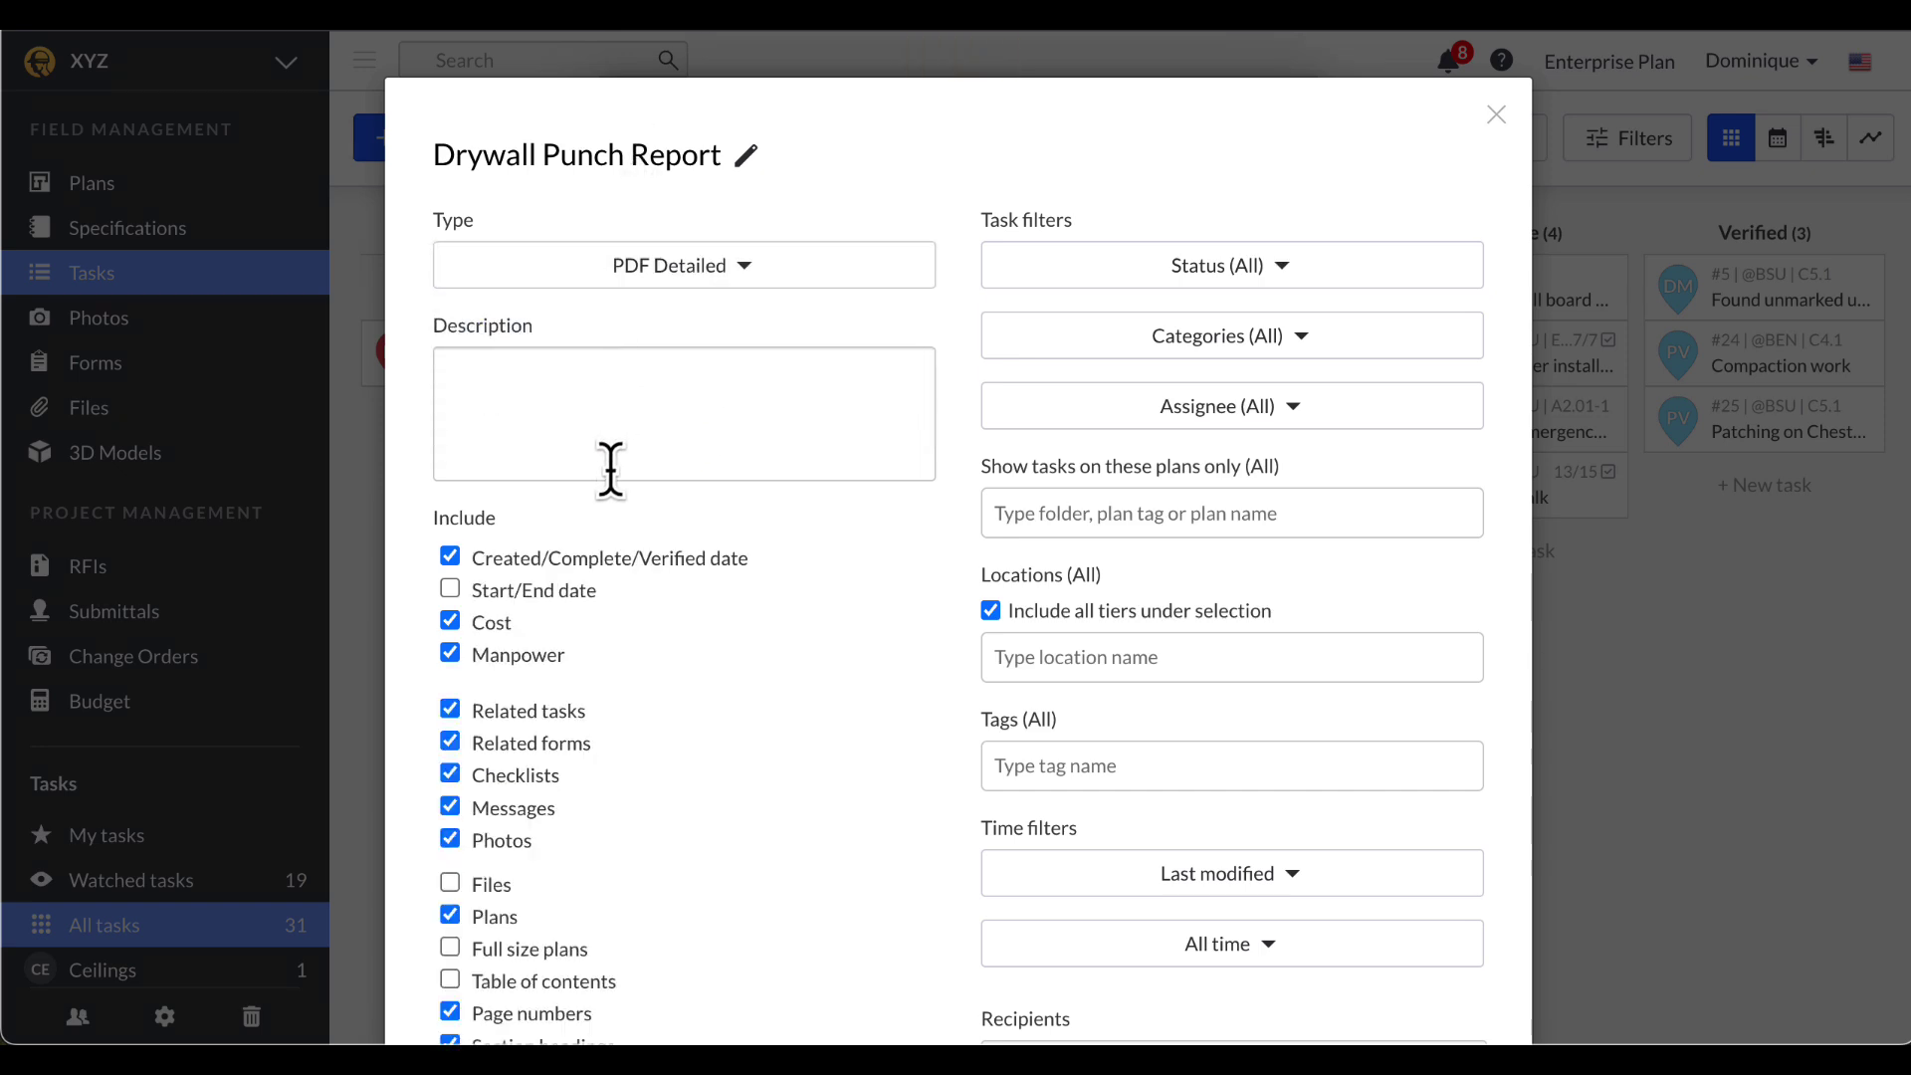
pyautogui.scroll(-2, 610, 468)
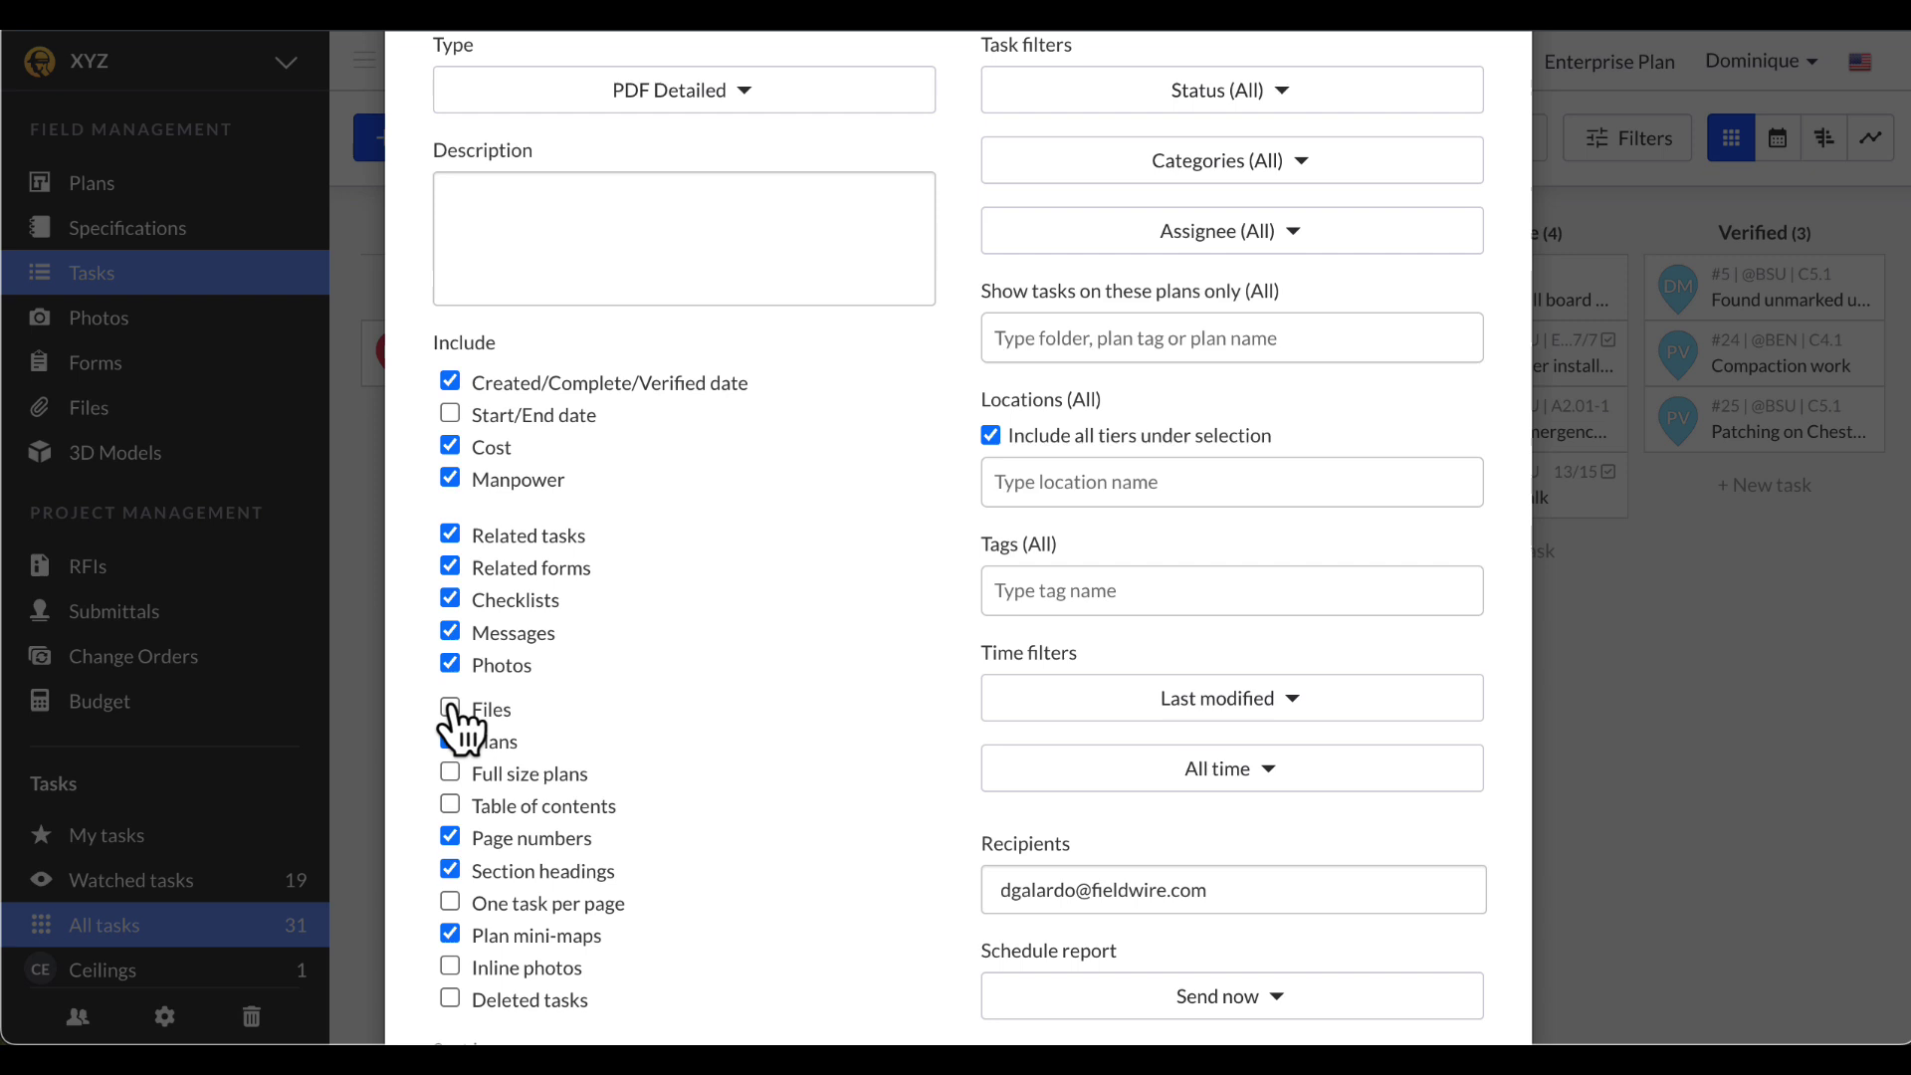
pyautogui.click(450, 774)
pyautogui.click(450, 804)
pyautogui.scroll(1, 880, 733)
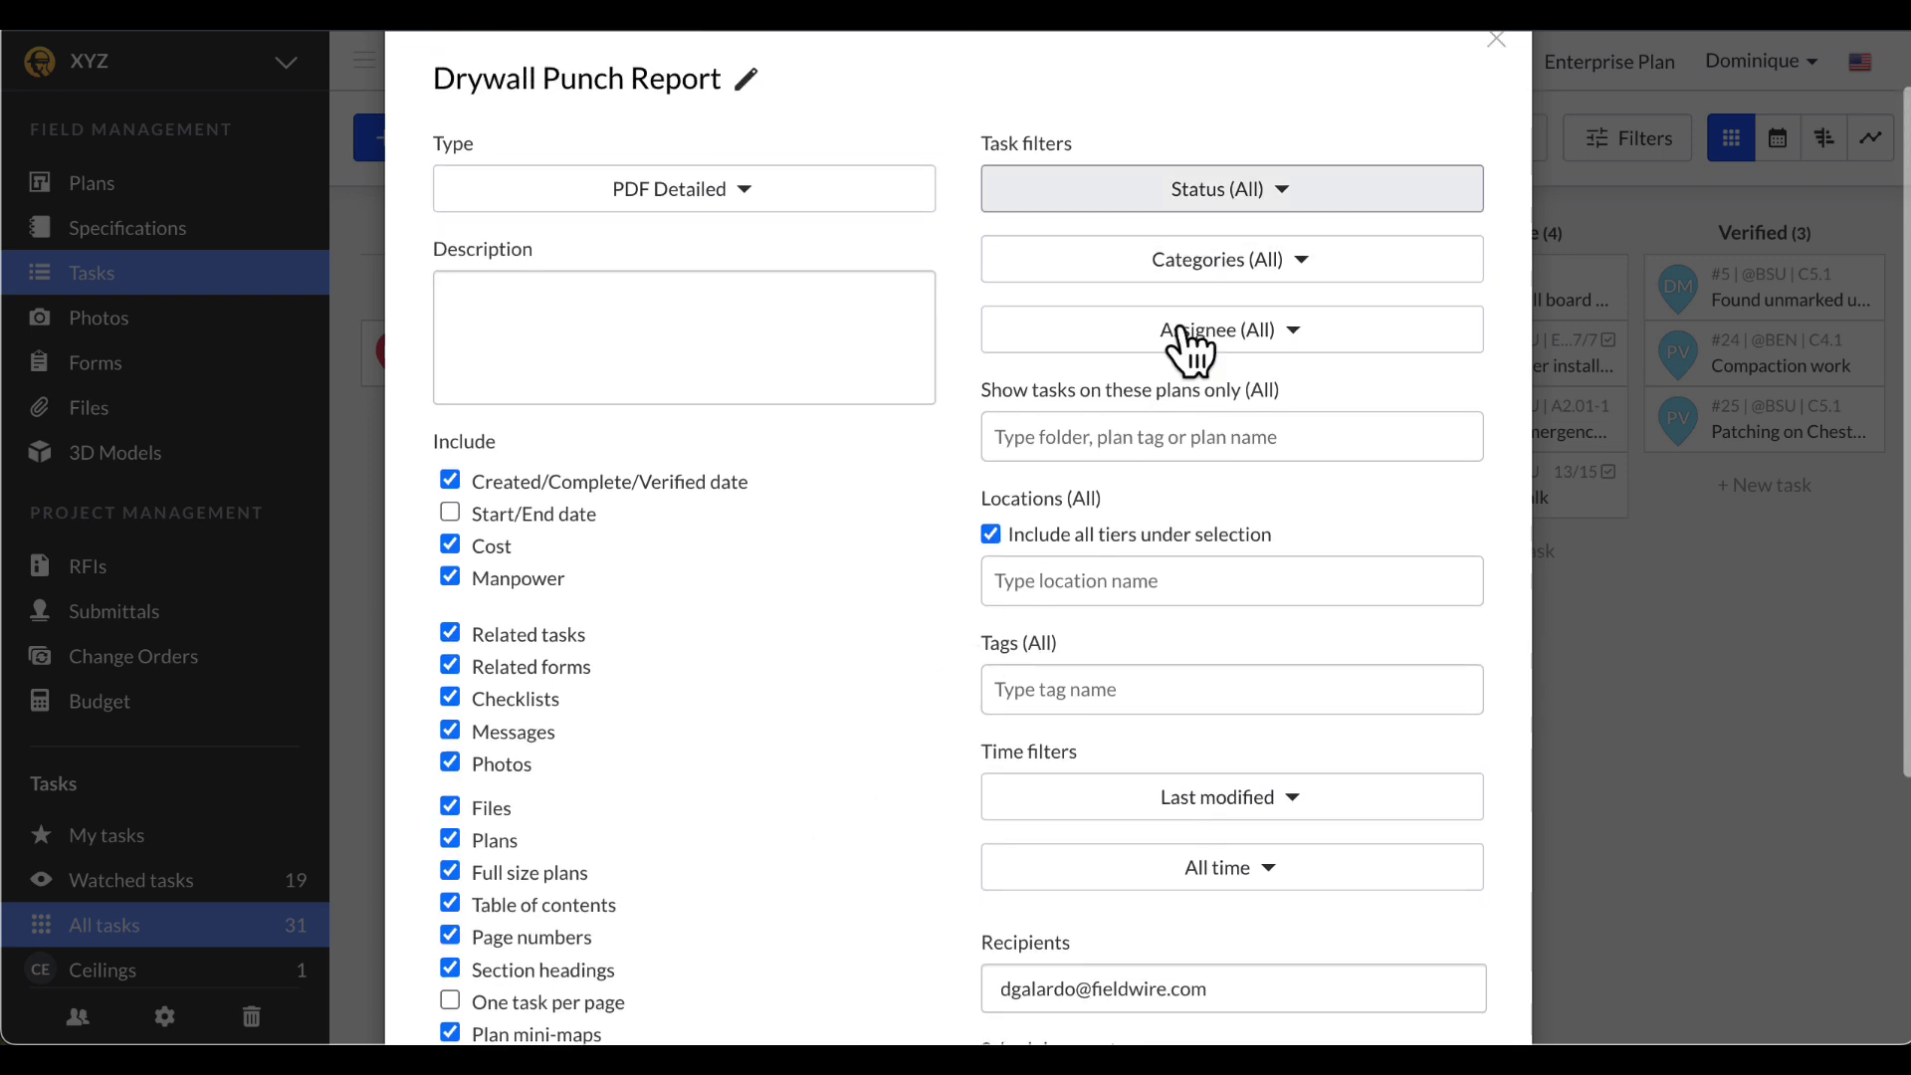
# Limit the report to Drywall tasks, excluding Complete and Verified statuses
pyautogui.click(1269, 192)
pyautogui.click(1030, 405)
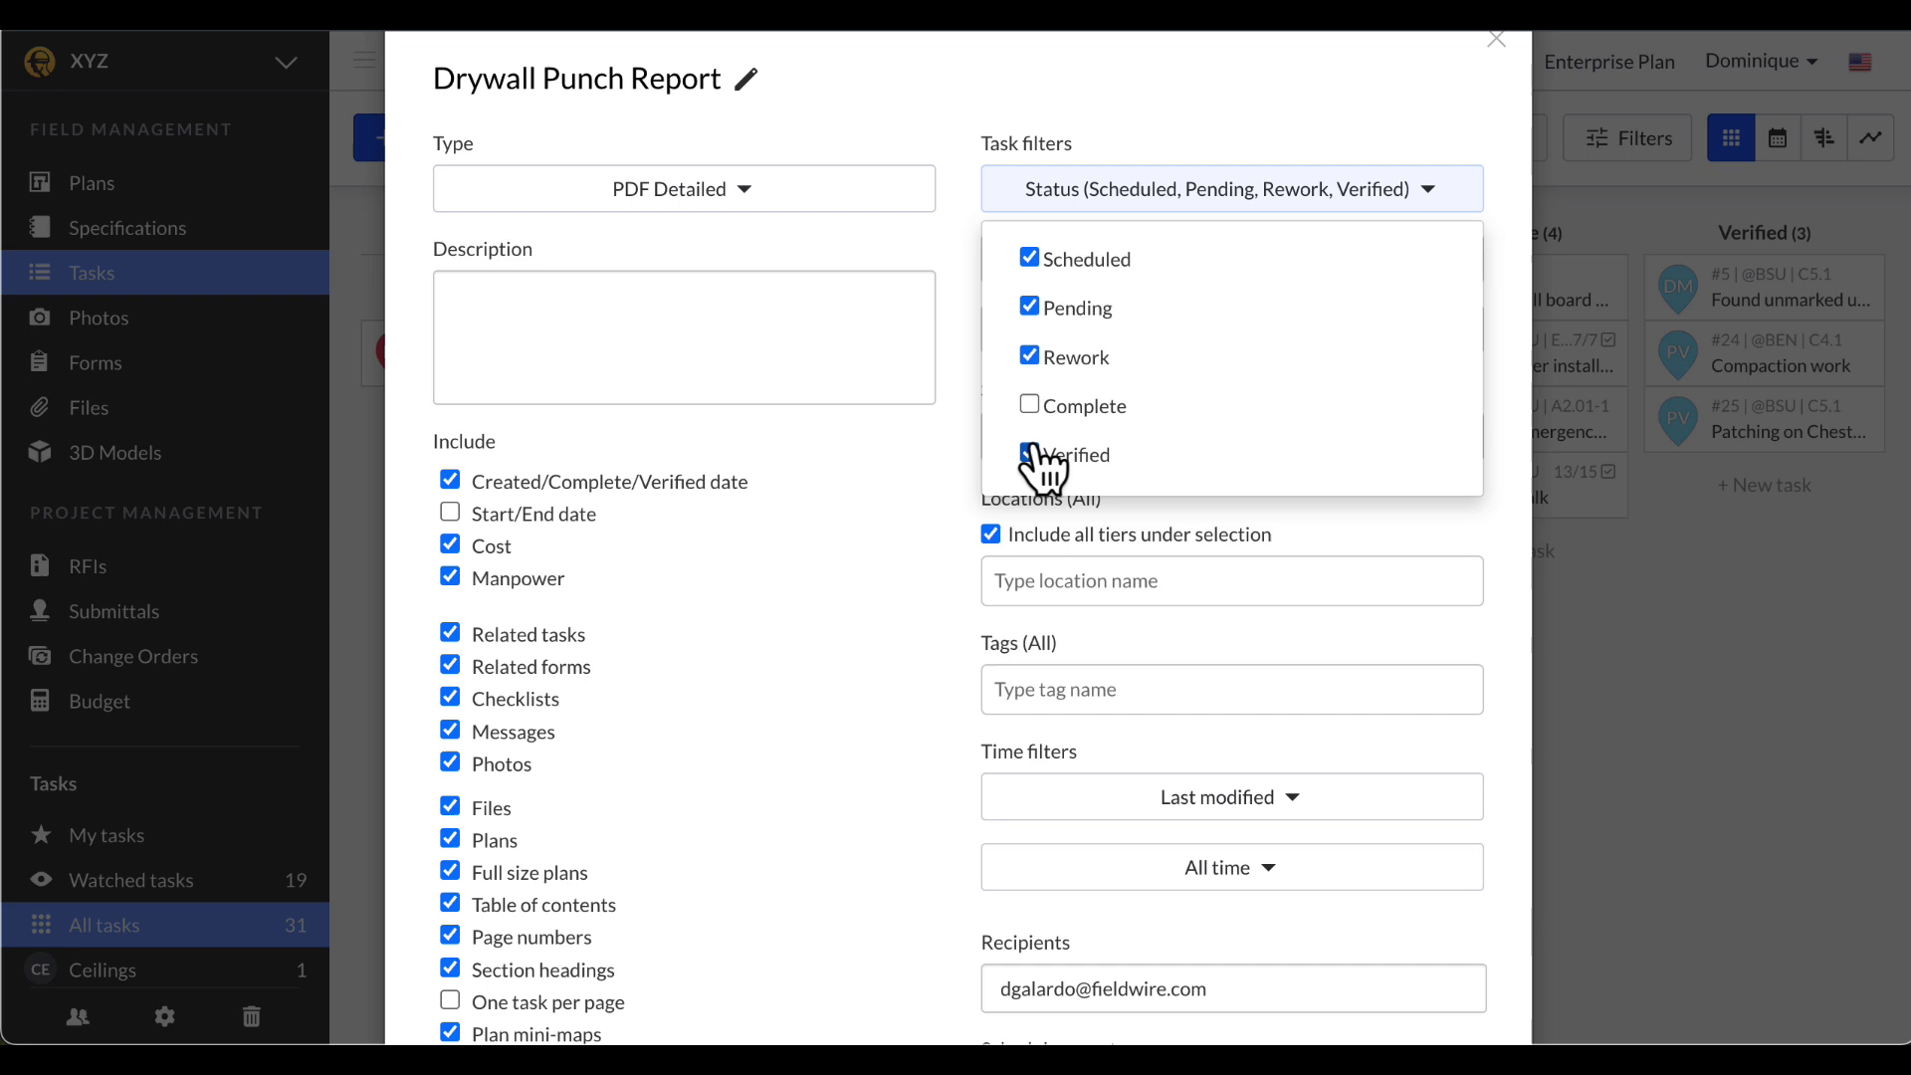
pyautogui.click(1030, 453)
pyautogui.click(1298, 264)
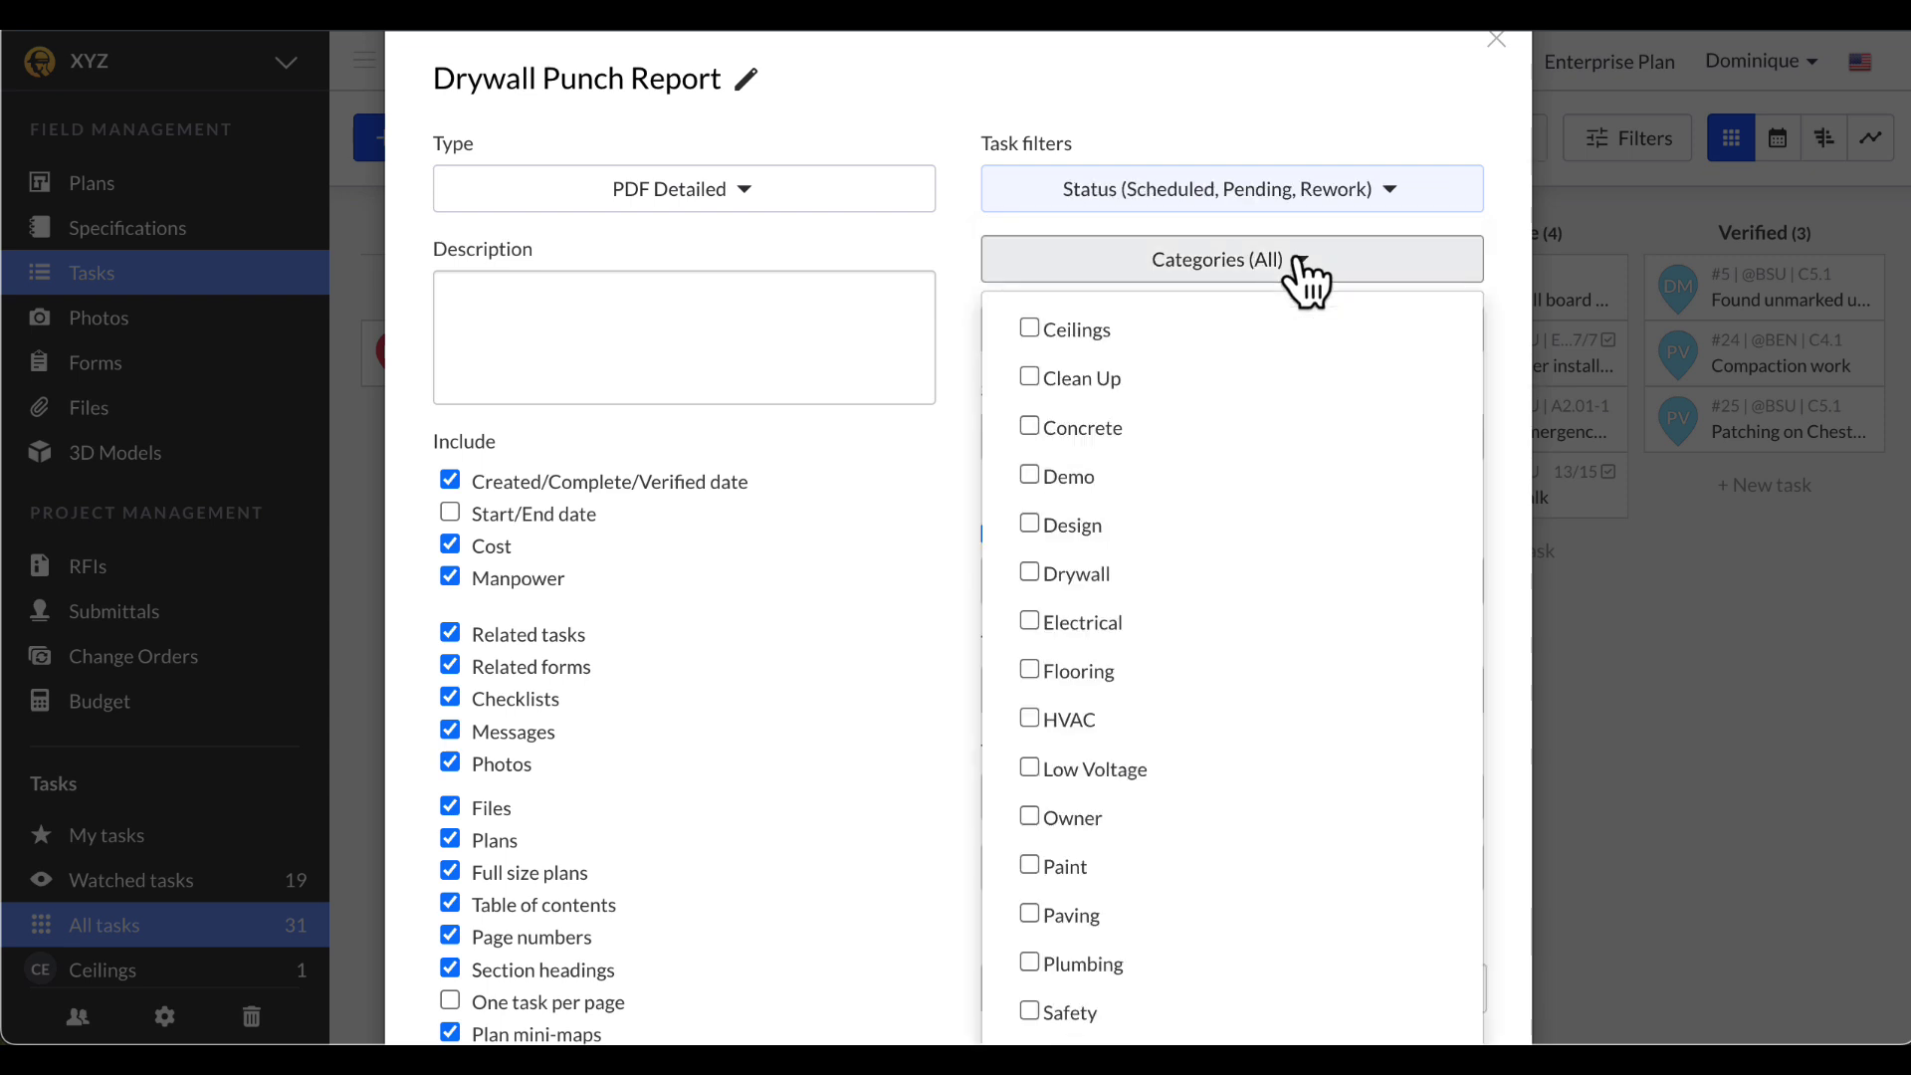
pyautogui.click(1029, 572)
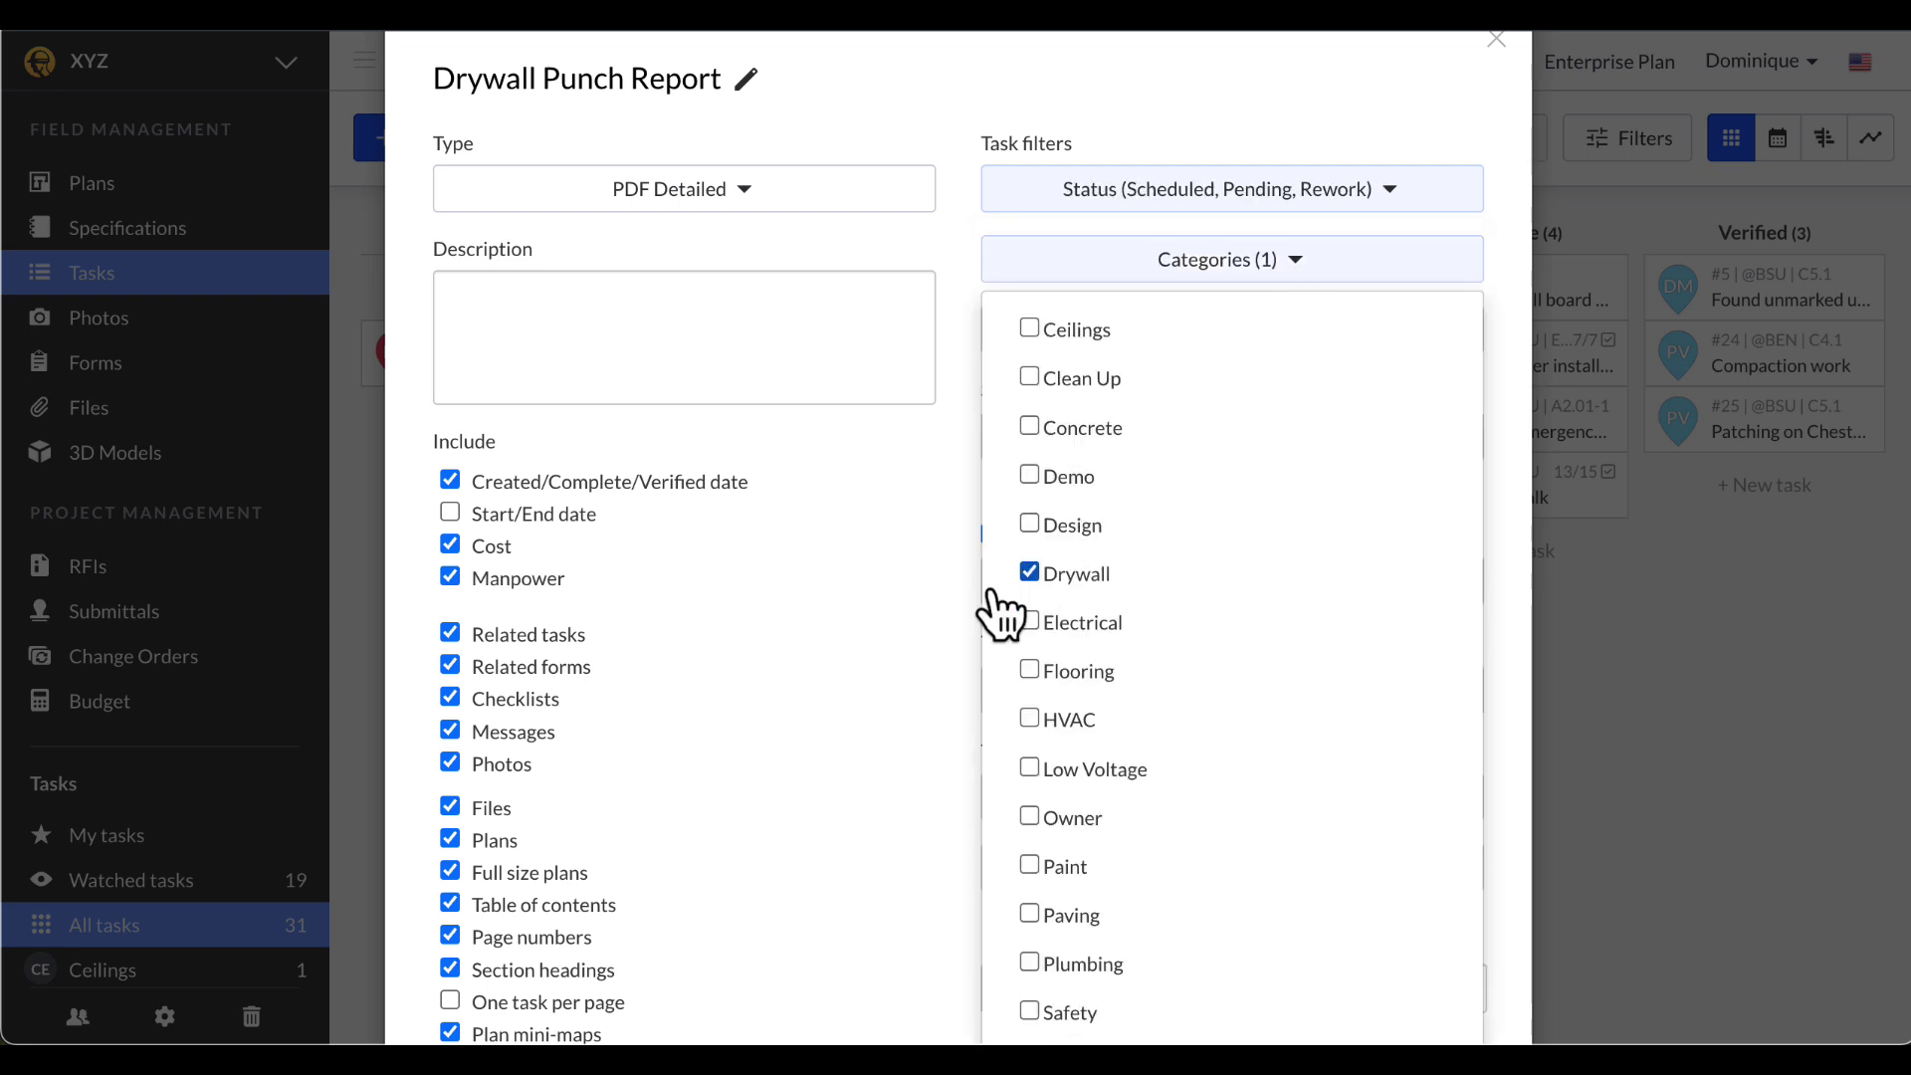
pyautogui.click(940, 624)
# Add a punch tag filter to the report and begin adding another recipient
pyautogui.click(1131, 698)
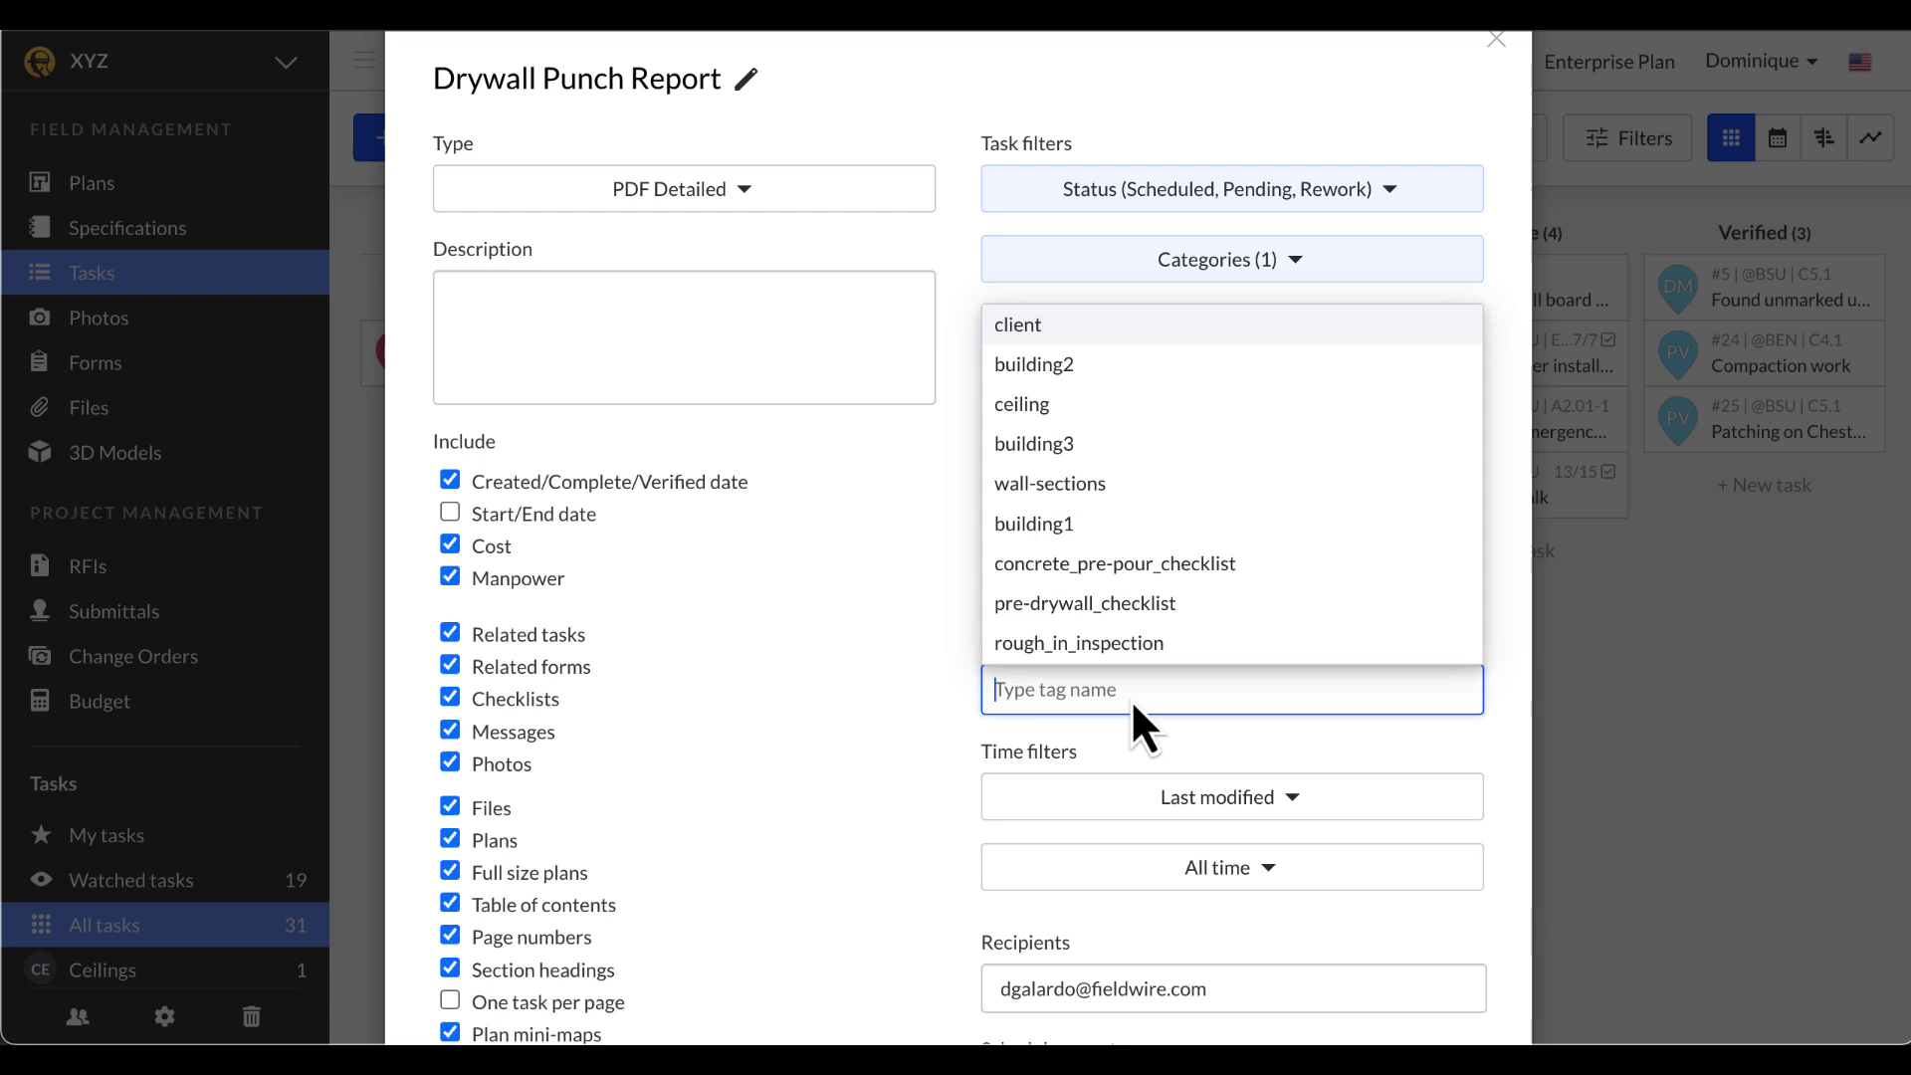
pyautogui.scroll(-1, 1130, 652)
pyautogui.scroll(-3, 1130, 652)
pyautogui.click(1119, 605)
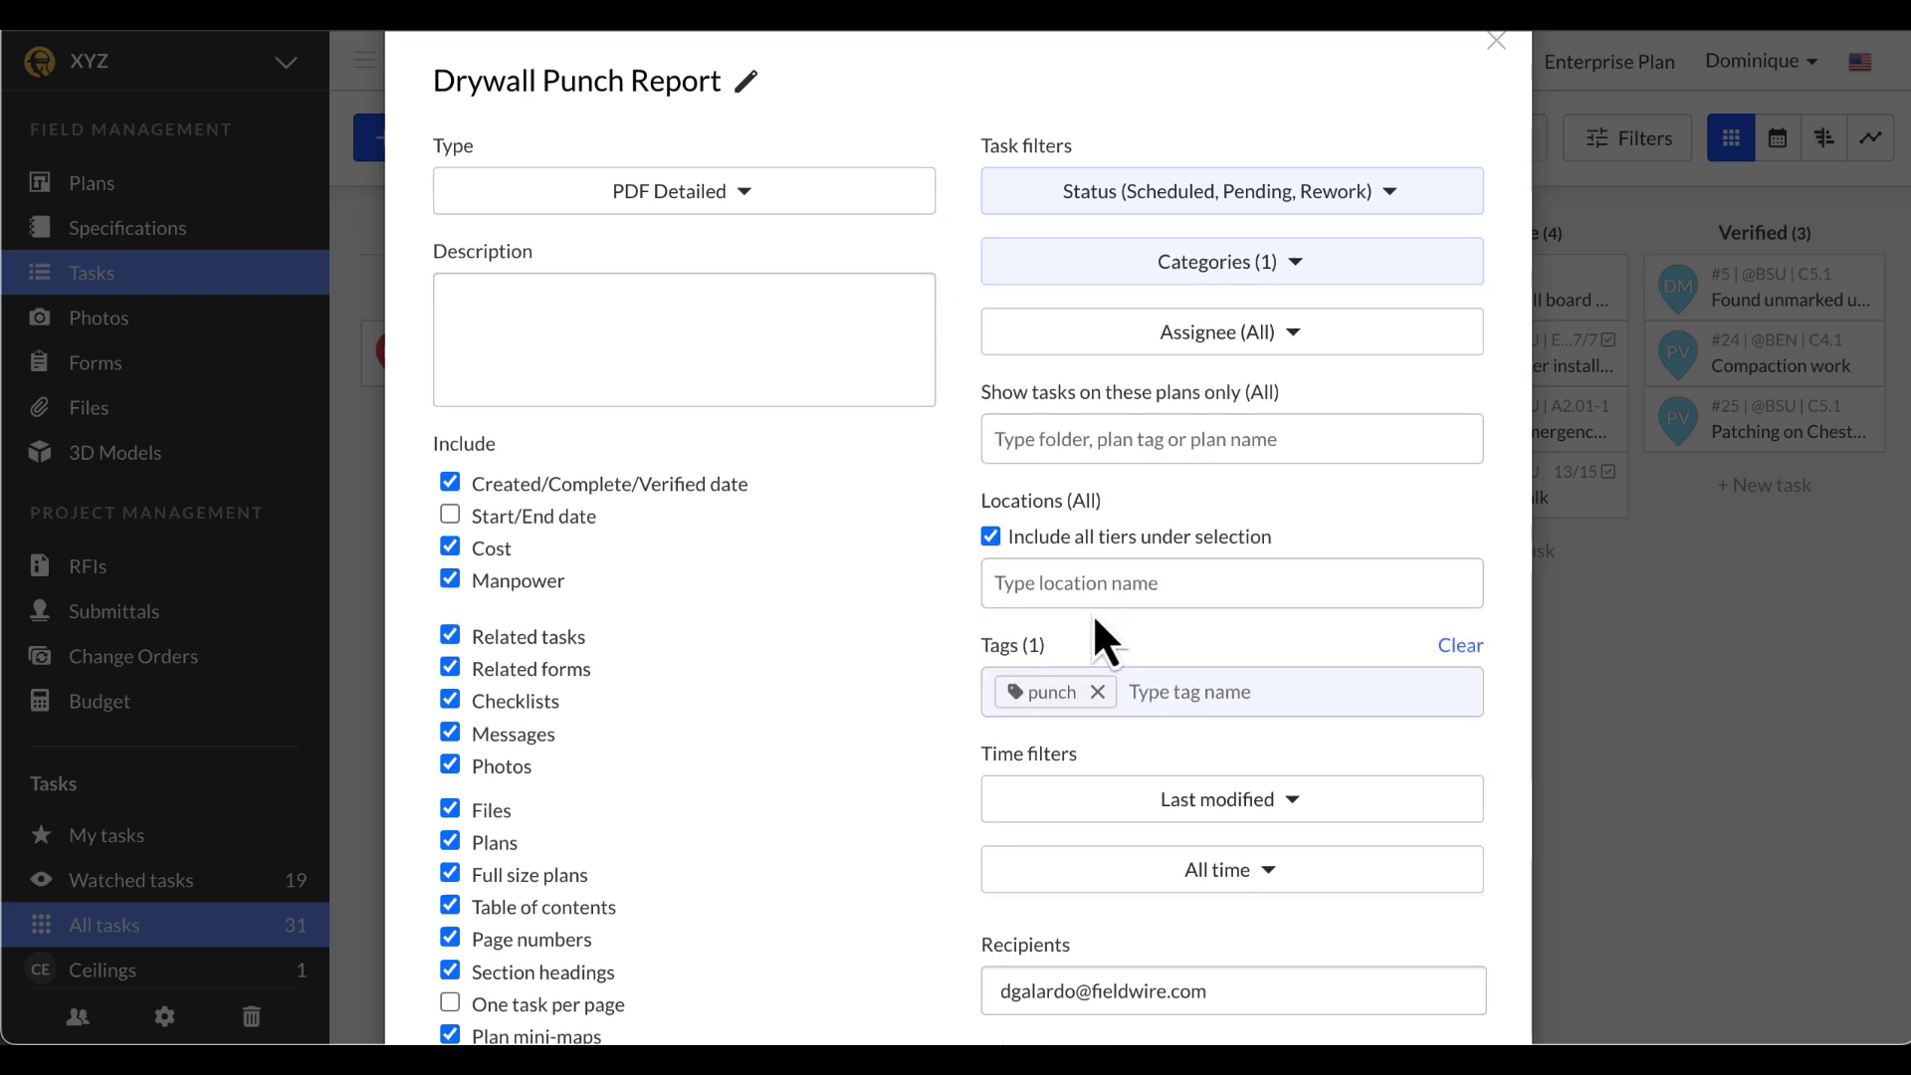
pyautogui.scroll(-4, 1119, 612)
pyautogui.click(1259, 603)
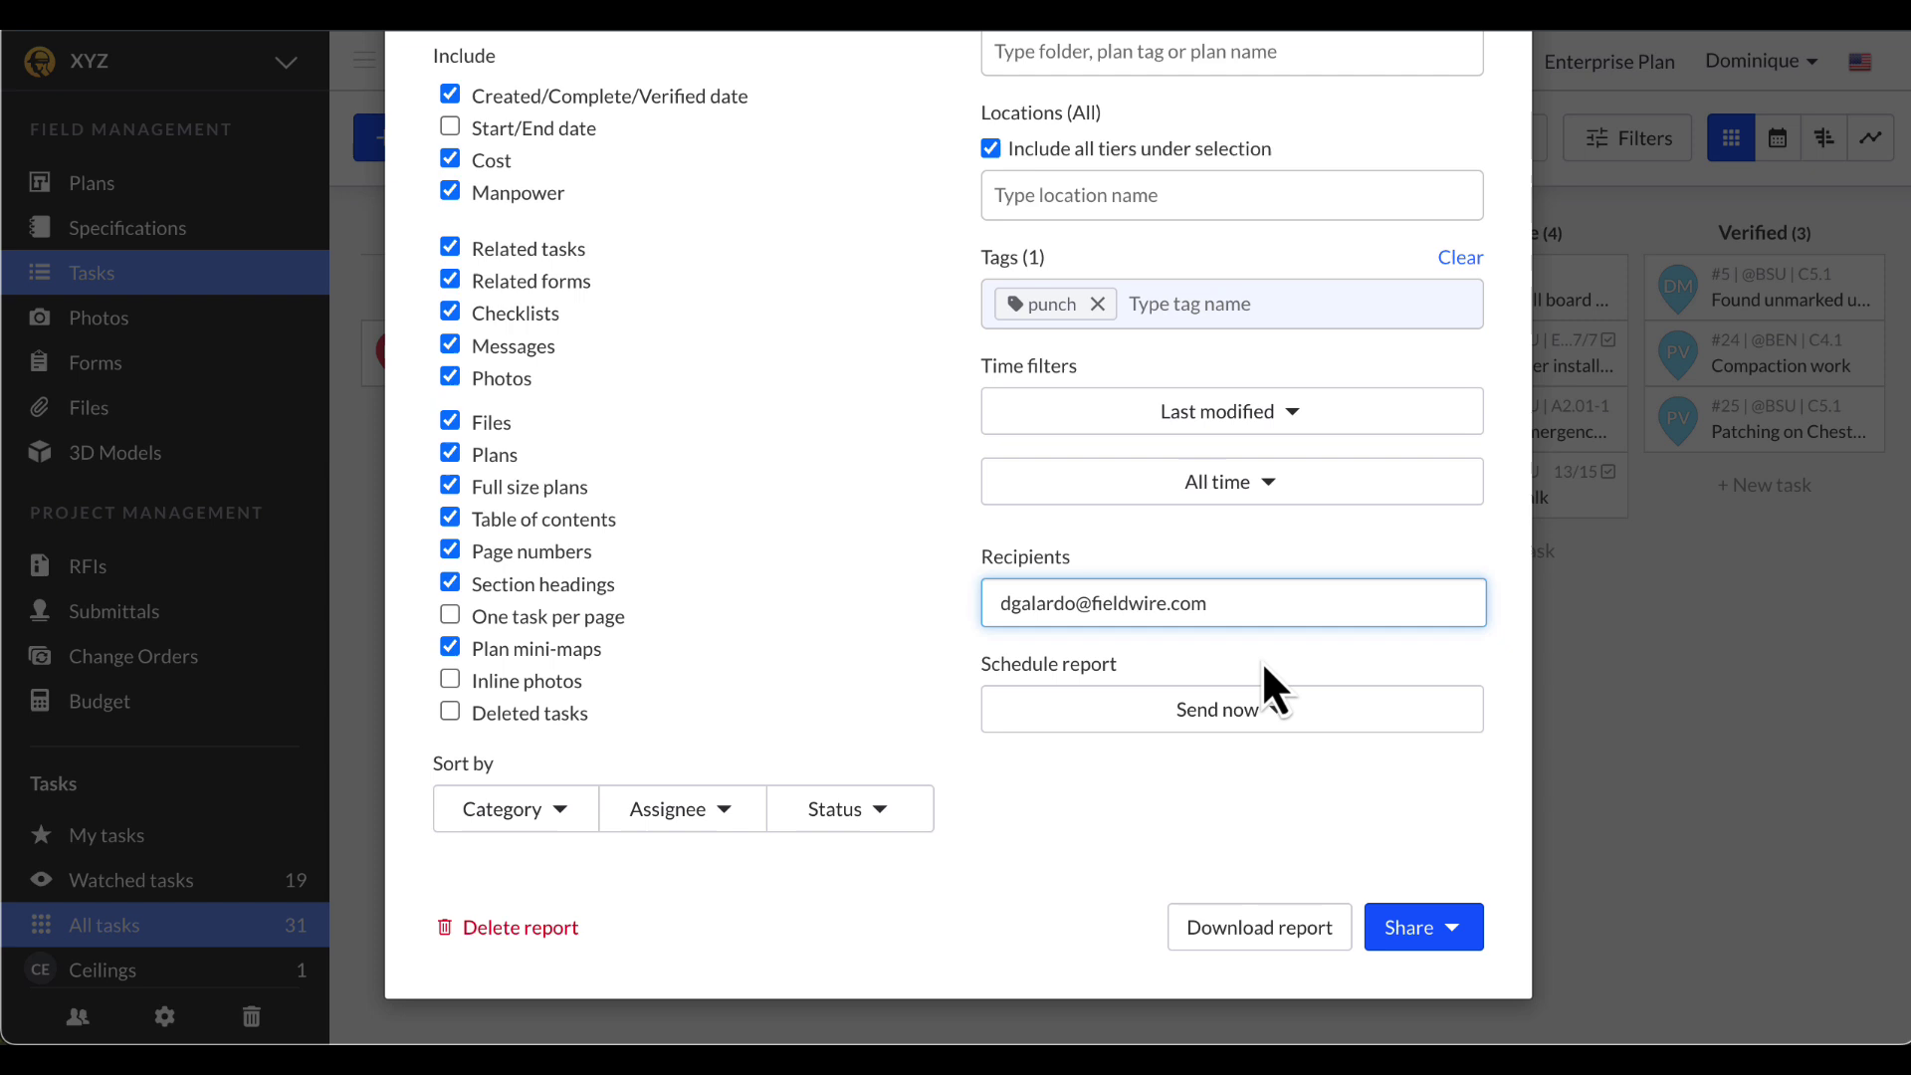
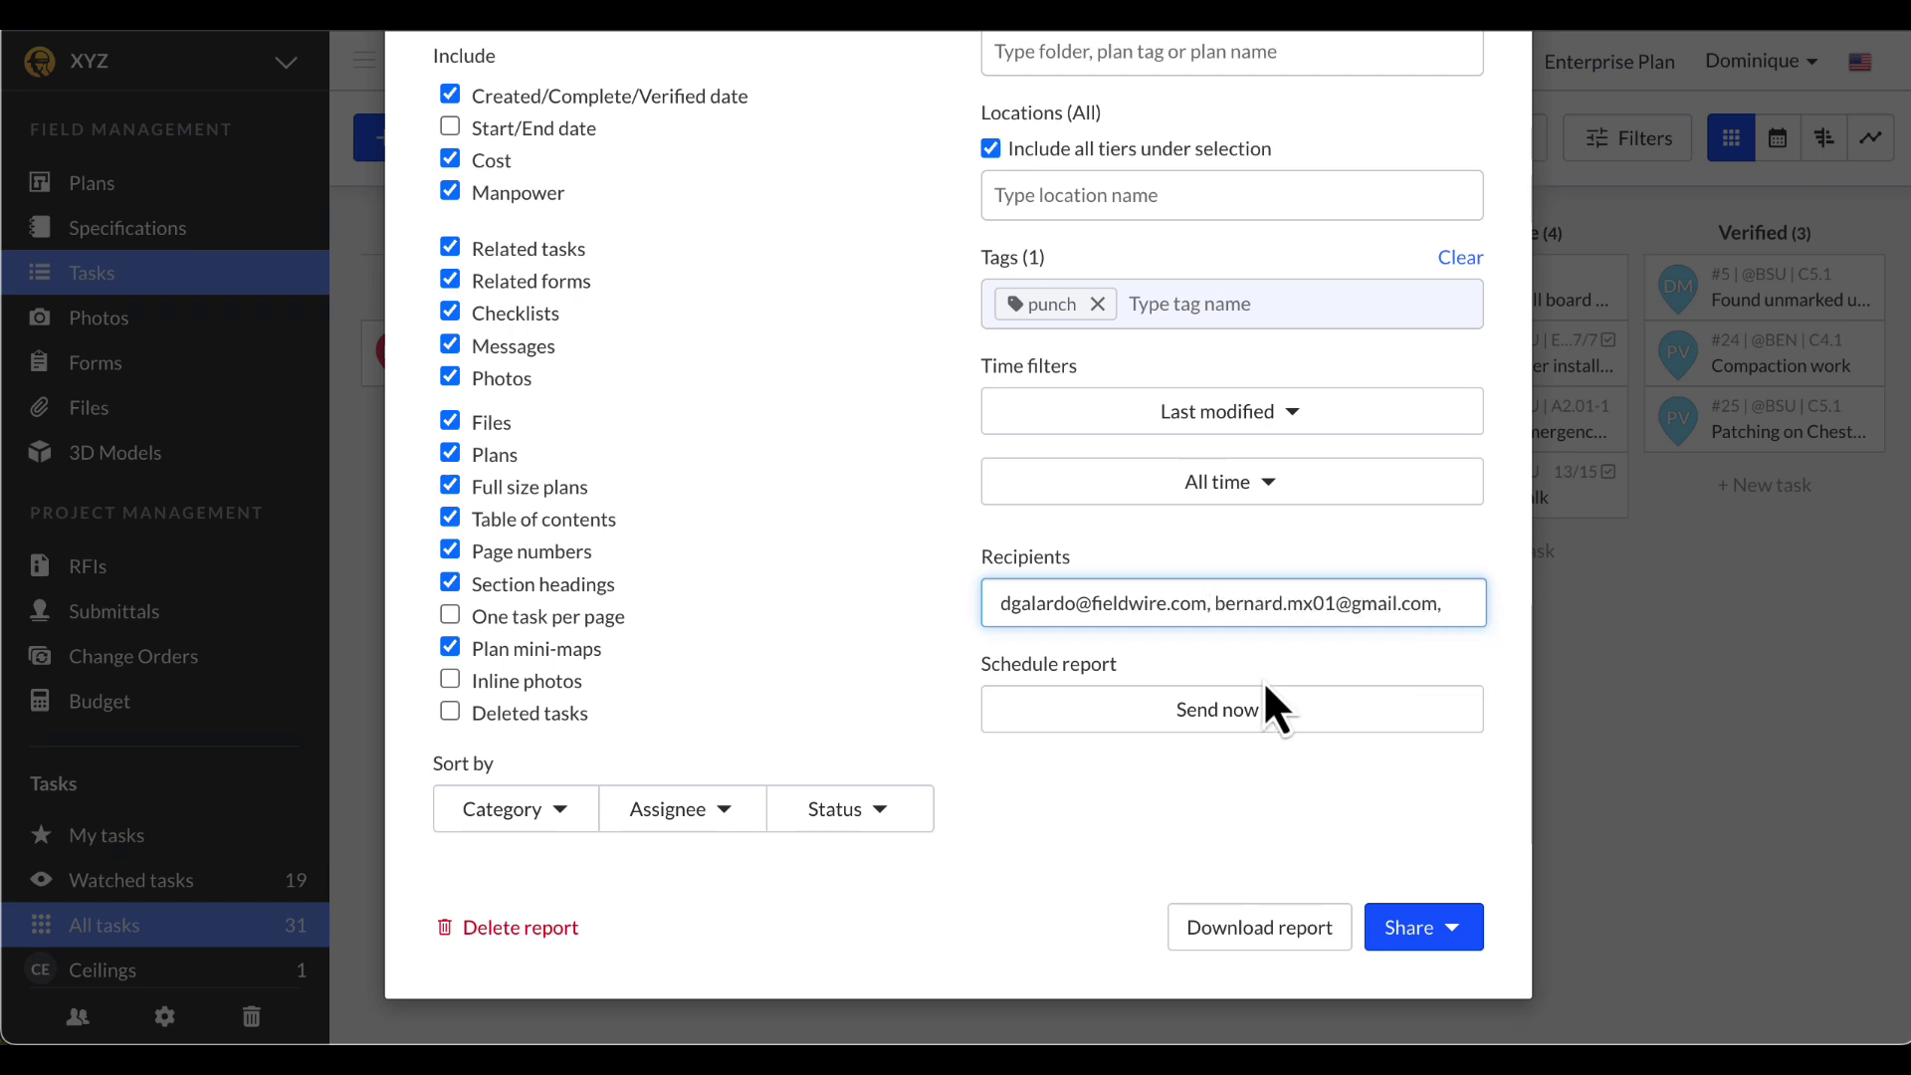
pyautogui.click(1286, 724)
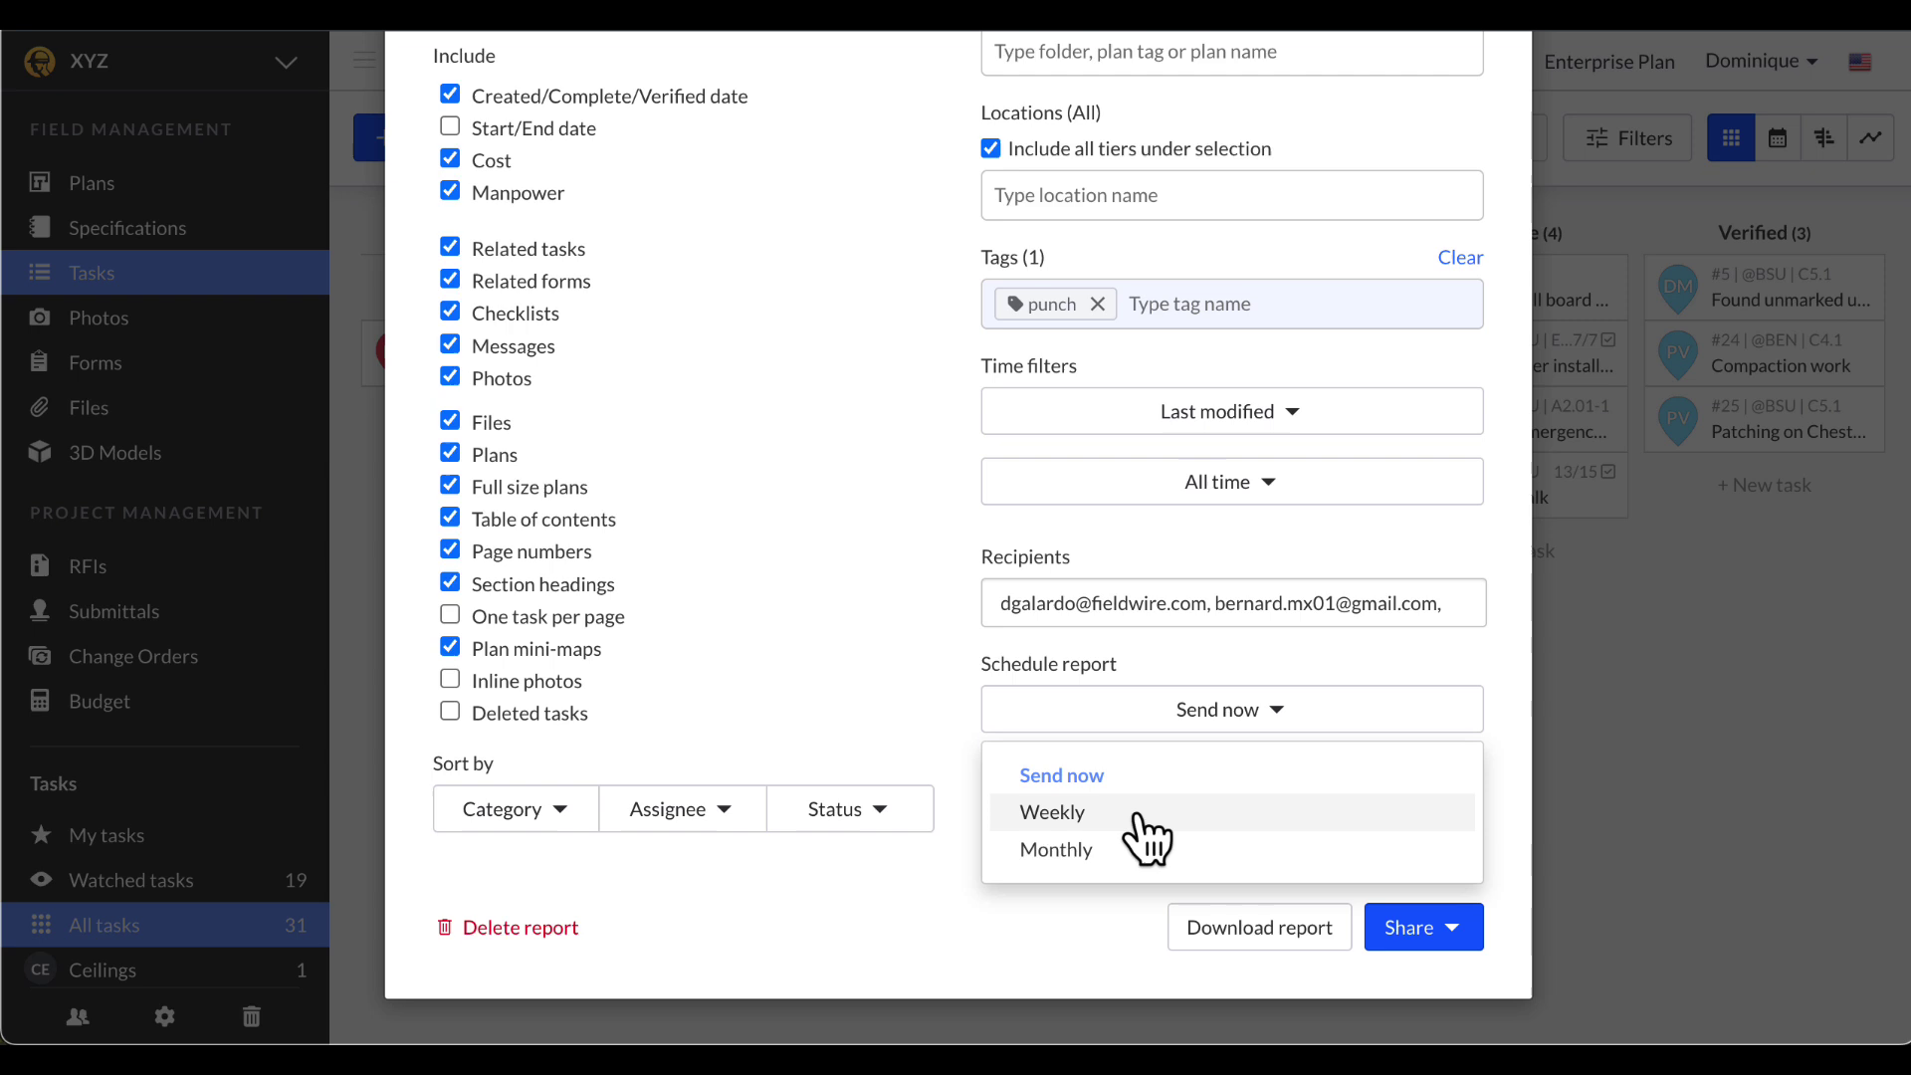
pyautogui.click(1137, 814)
pyautogui.scroll(-2, 1137, 814)
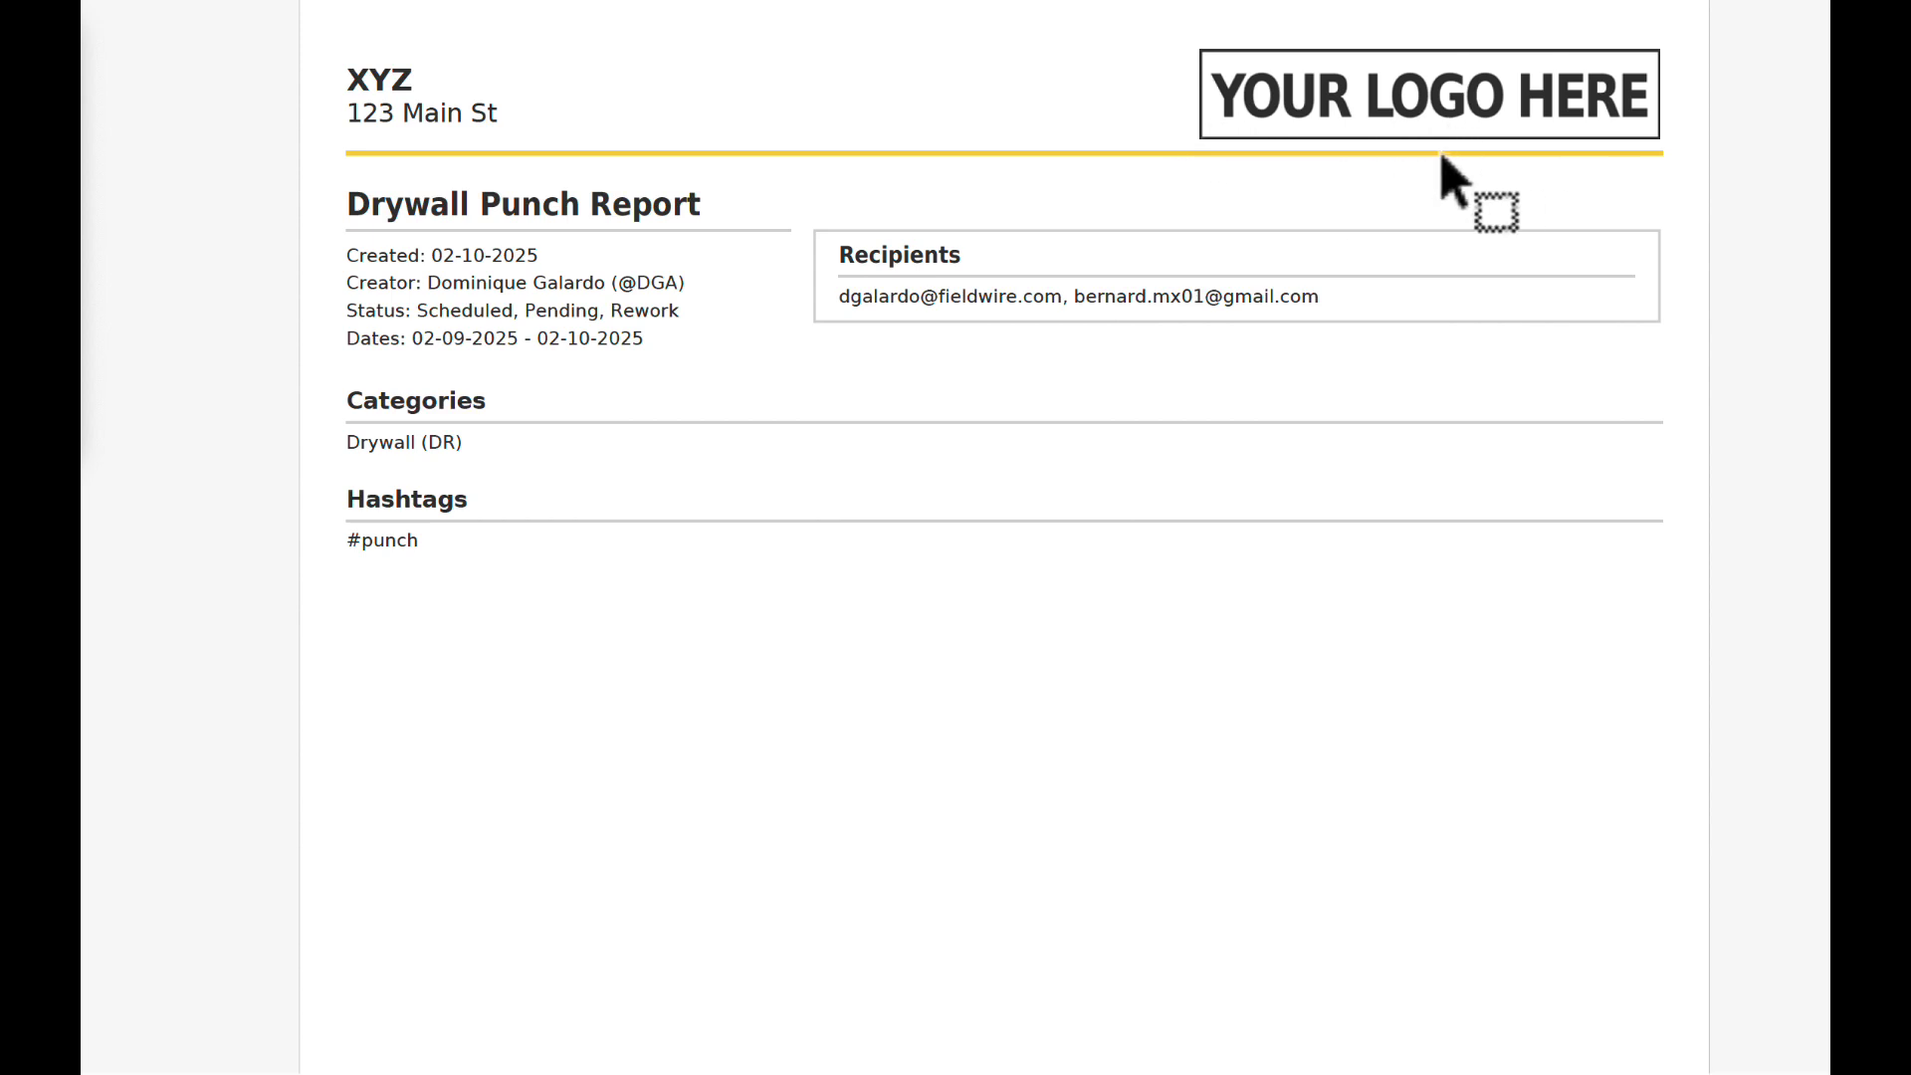
# Scroll through the PDF's table of contents, Task #31 checklist, messages, photos and full-size plans
pyautogui.scroll(-3, 1323, 157)
pyautogui.scroll(-5, 1324, 156)
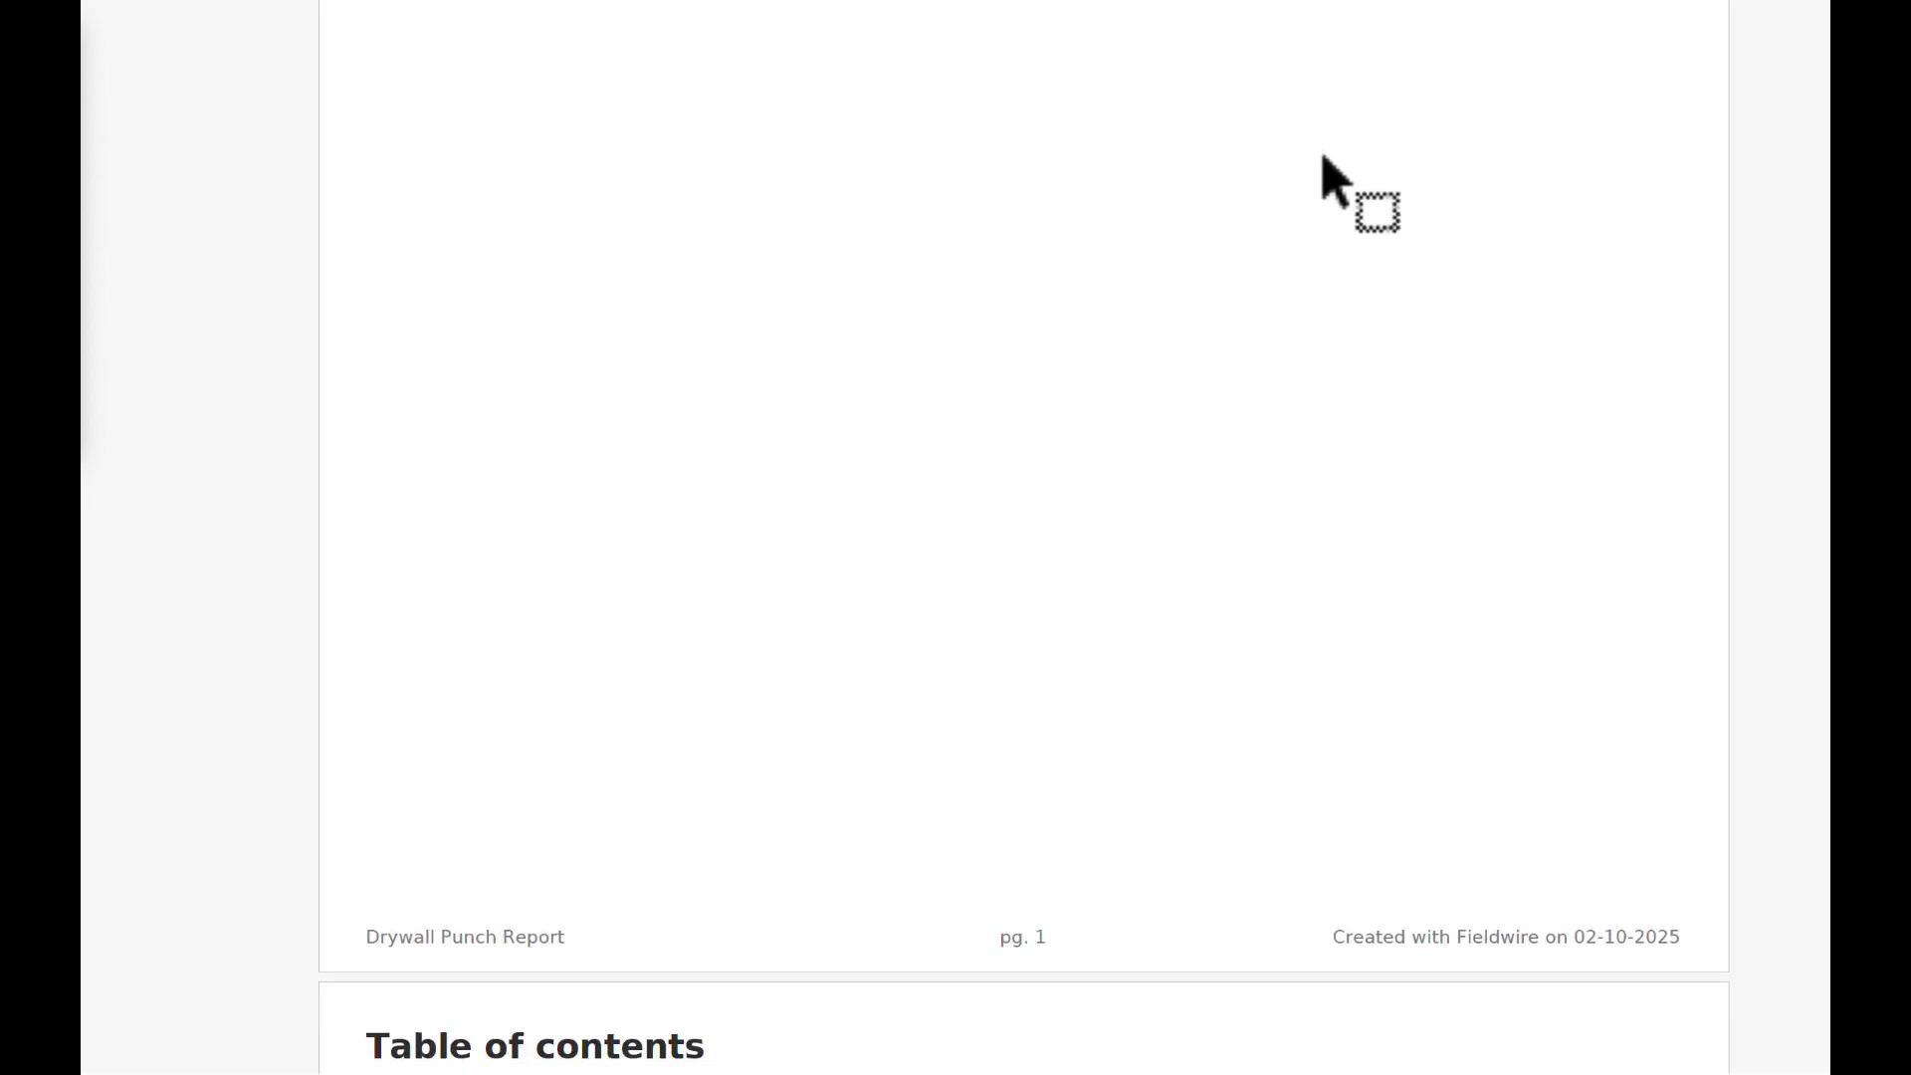
pyautogui.scroll(-8, 1324, 165)
pyautogui.scroll(-2, 1293, 171)
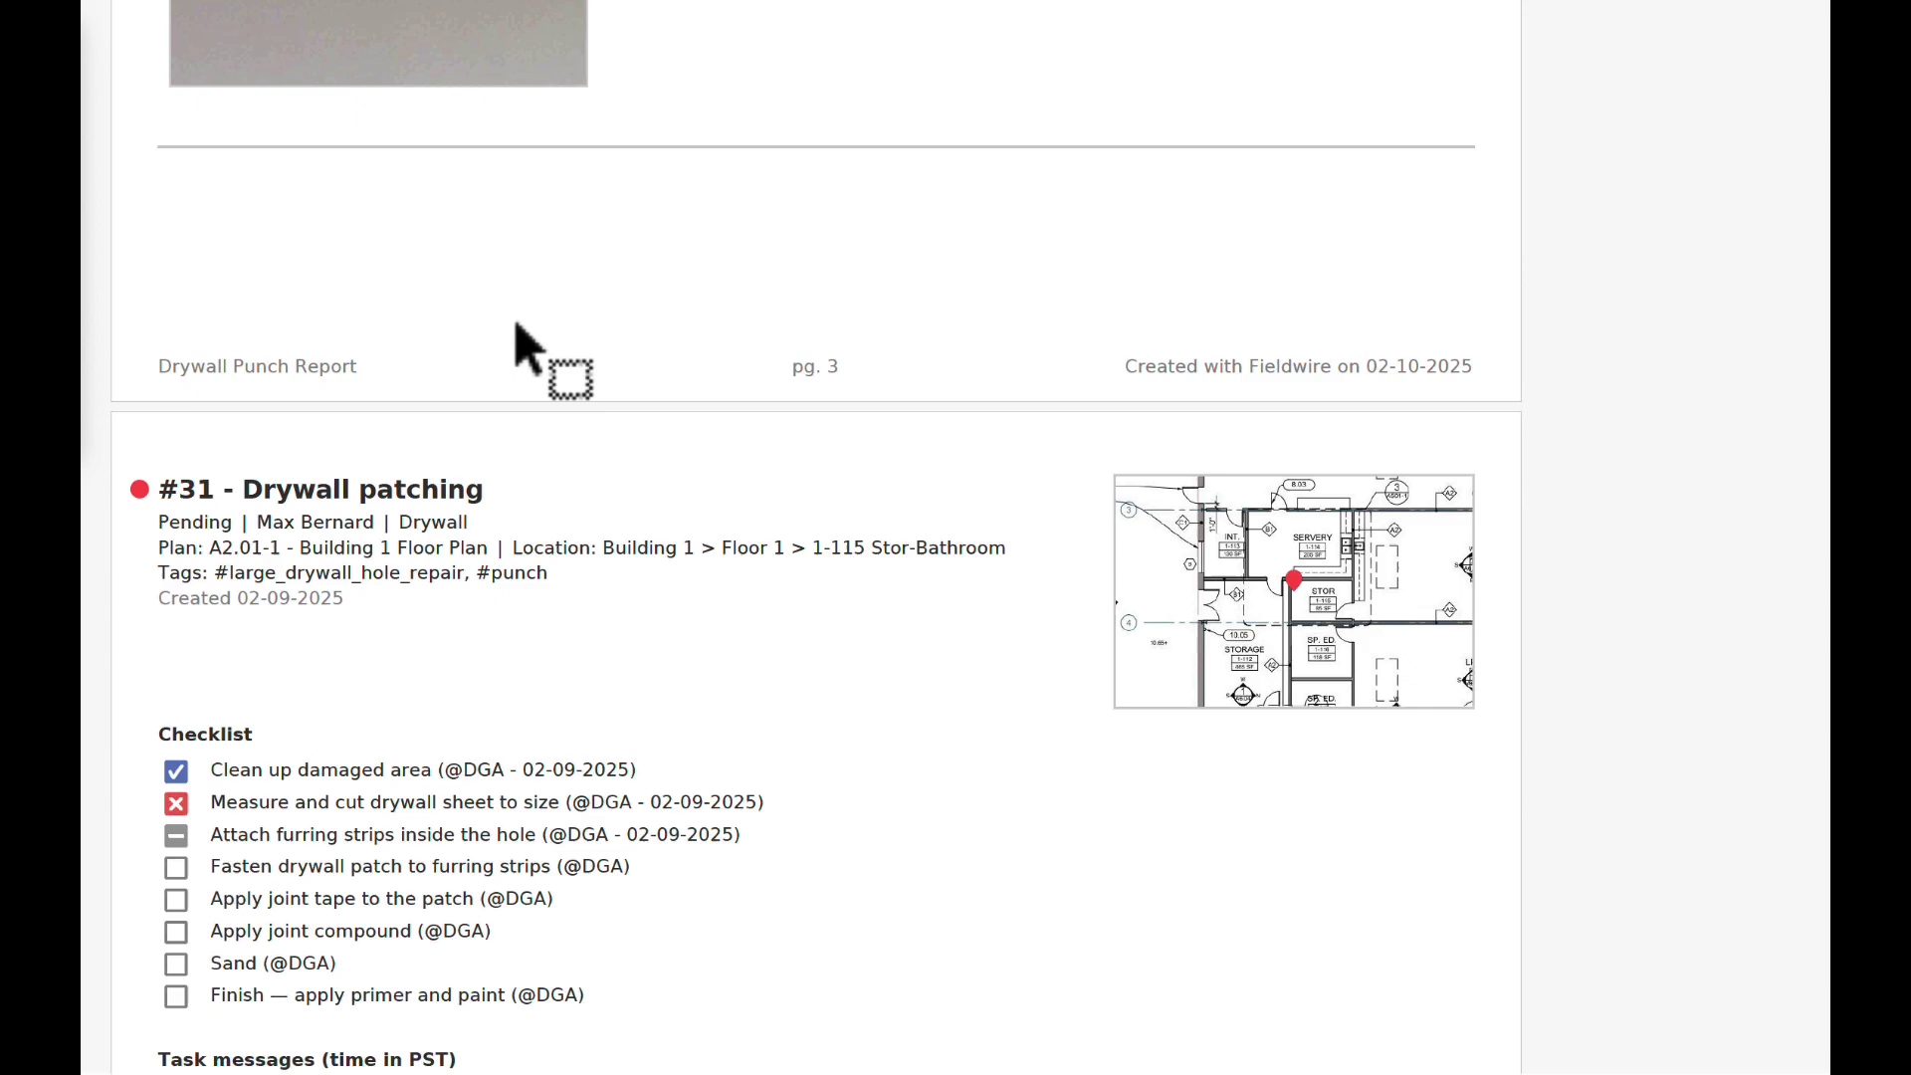
pyautogui.scroll(-4, 515, 322)
pyautogui.scroll(-5, 516, 323)
pyautogui.scroll(-2, 515, 322)
pyautogui.scroll(-9, 515, 322)
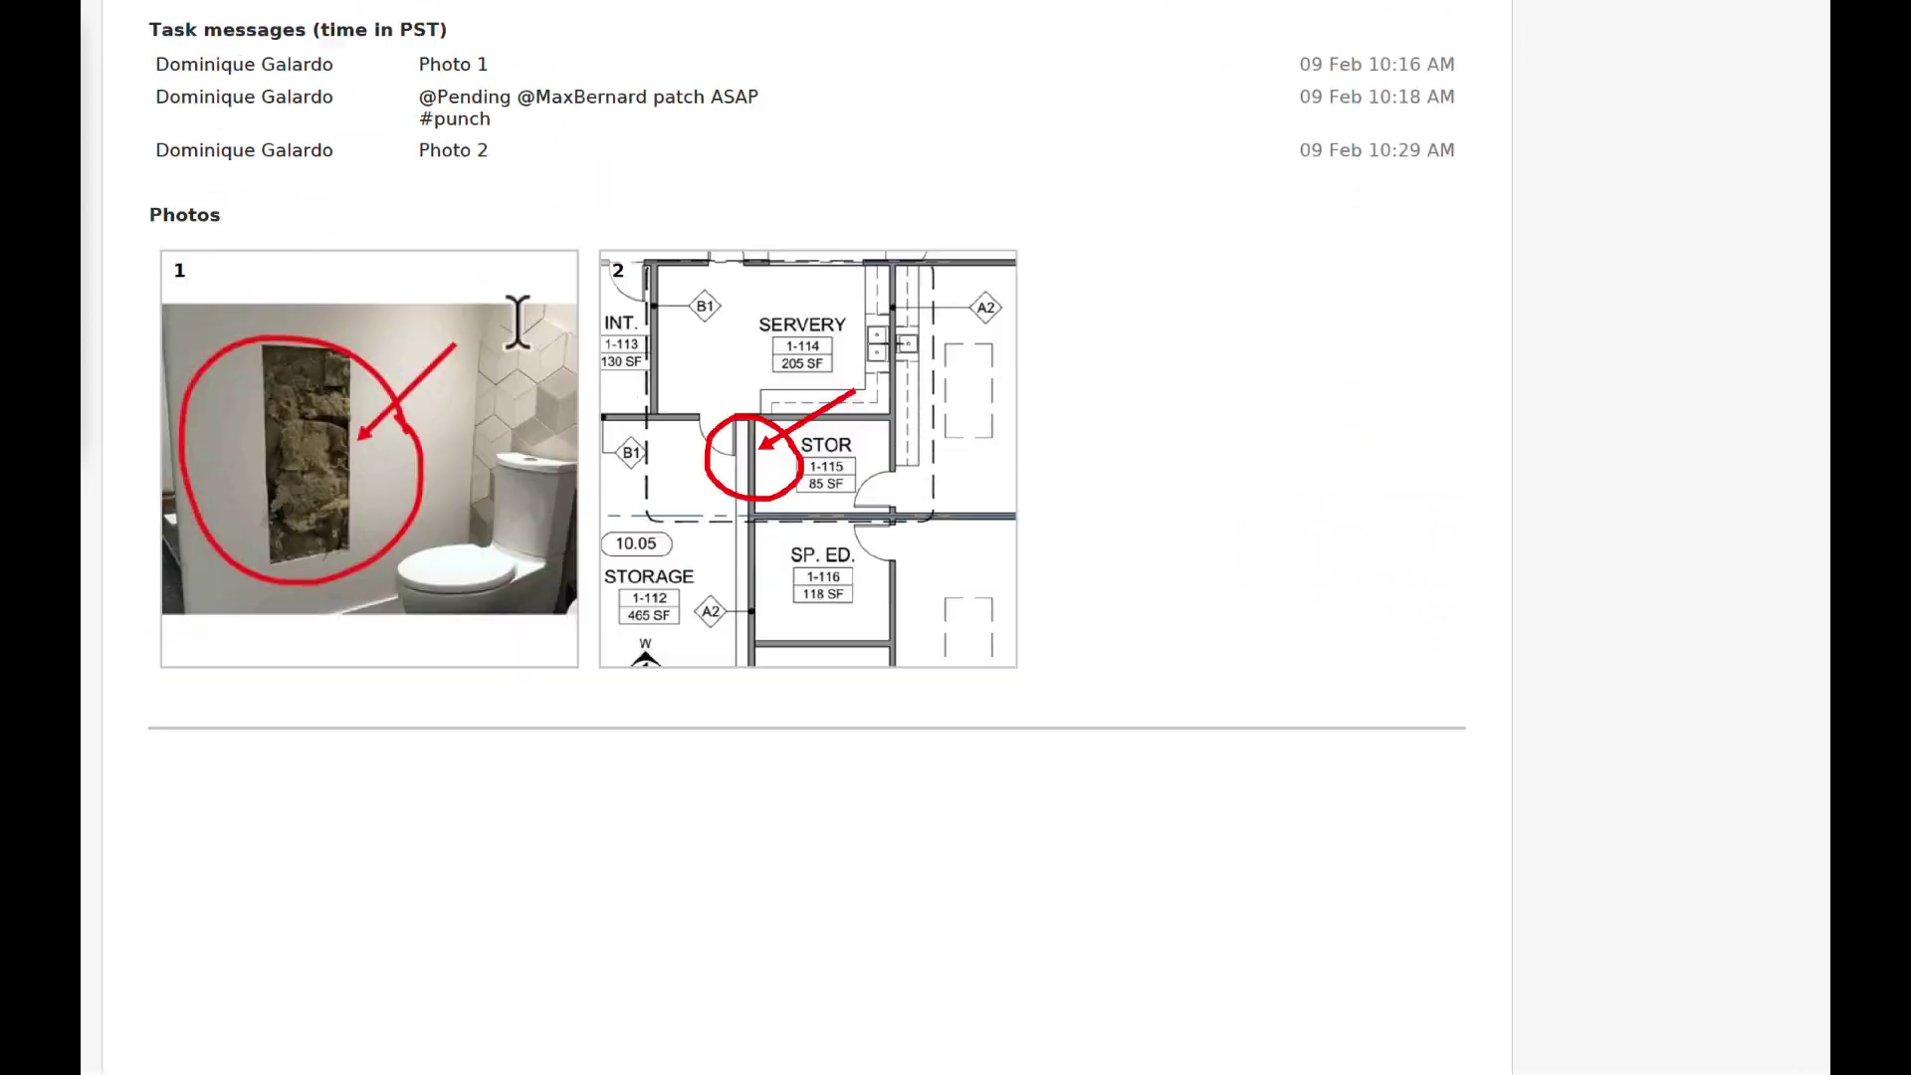
pyautogui.scroll(-3, 516, 323)
pyautogui.scroll(-4, 524, 393)
pyautogui.scroll(-8, 525, 392)
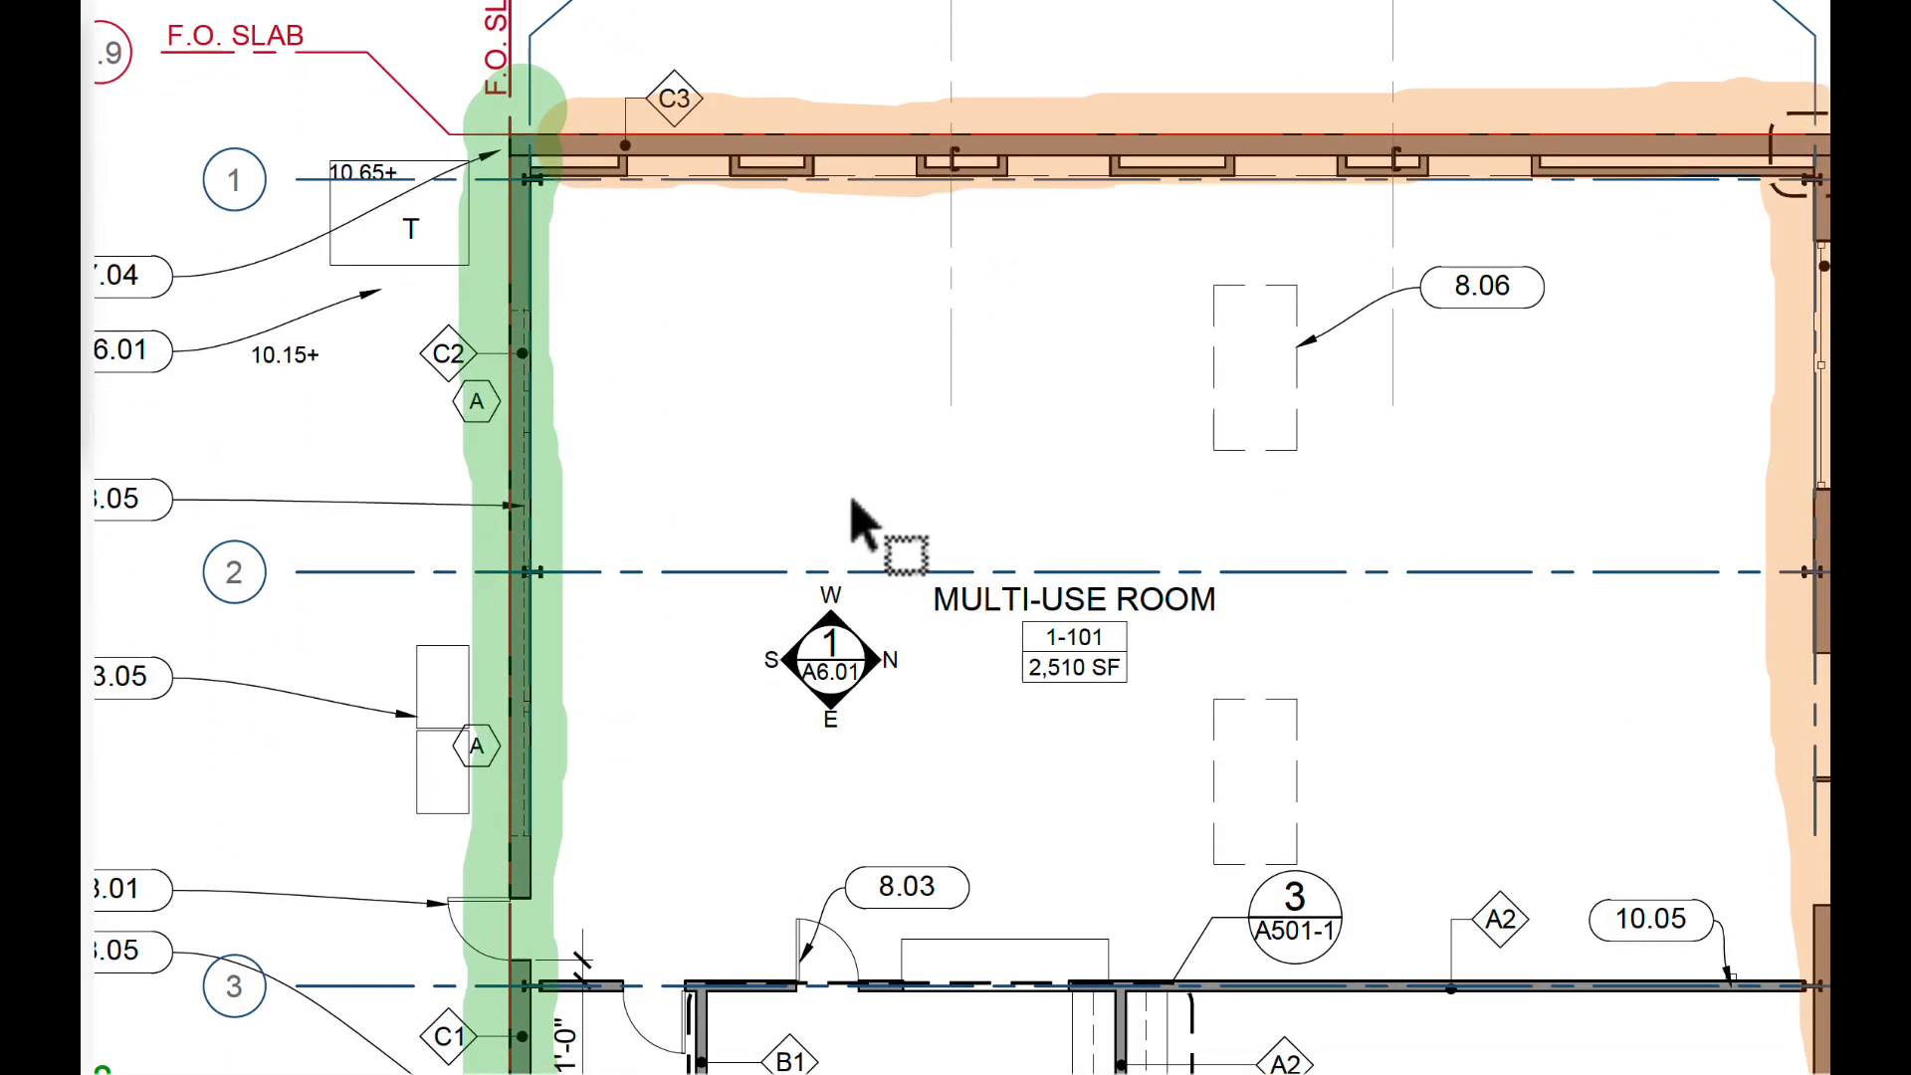
pyautogui.scroll(-5, 861, 512)
pyautogui.scroll(-4, 866, 537)
pyautogui.scroll(-3, 1170, 697)
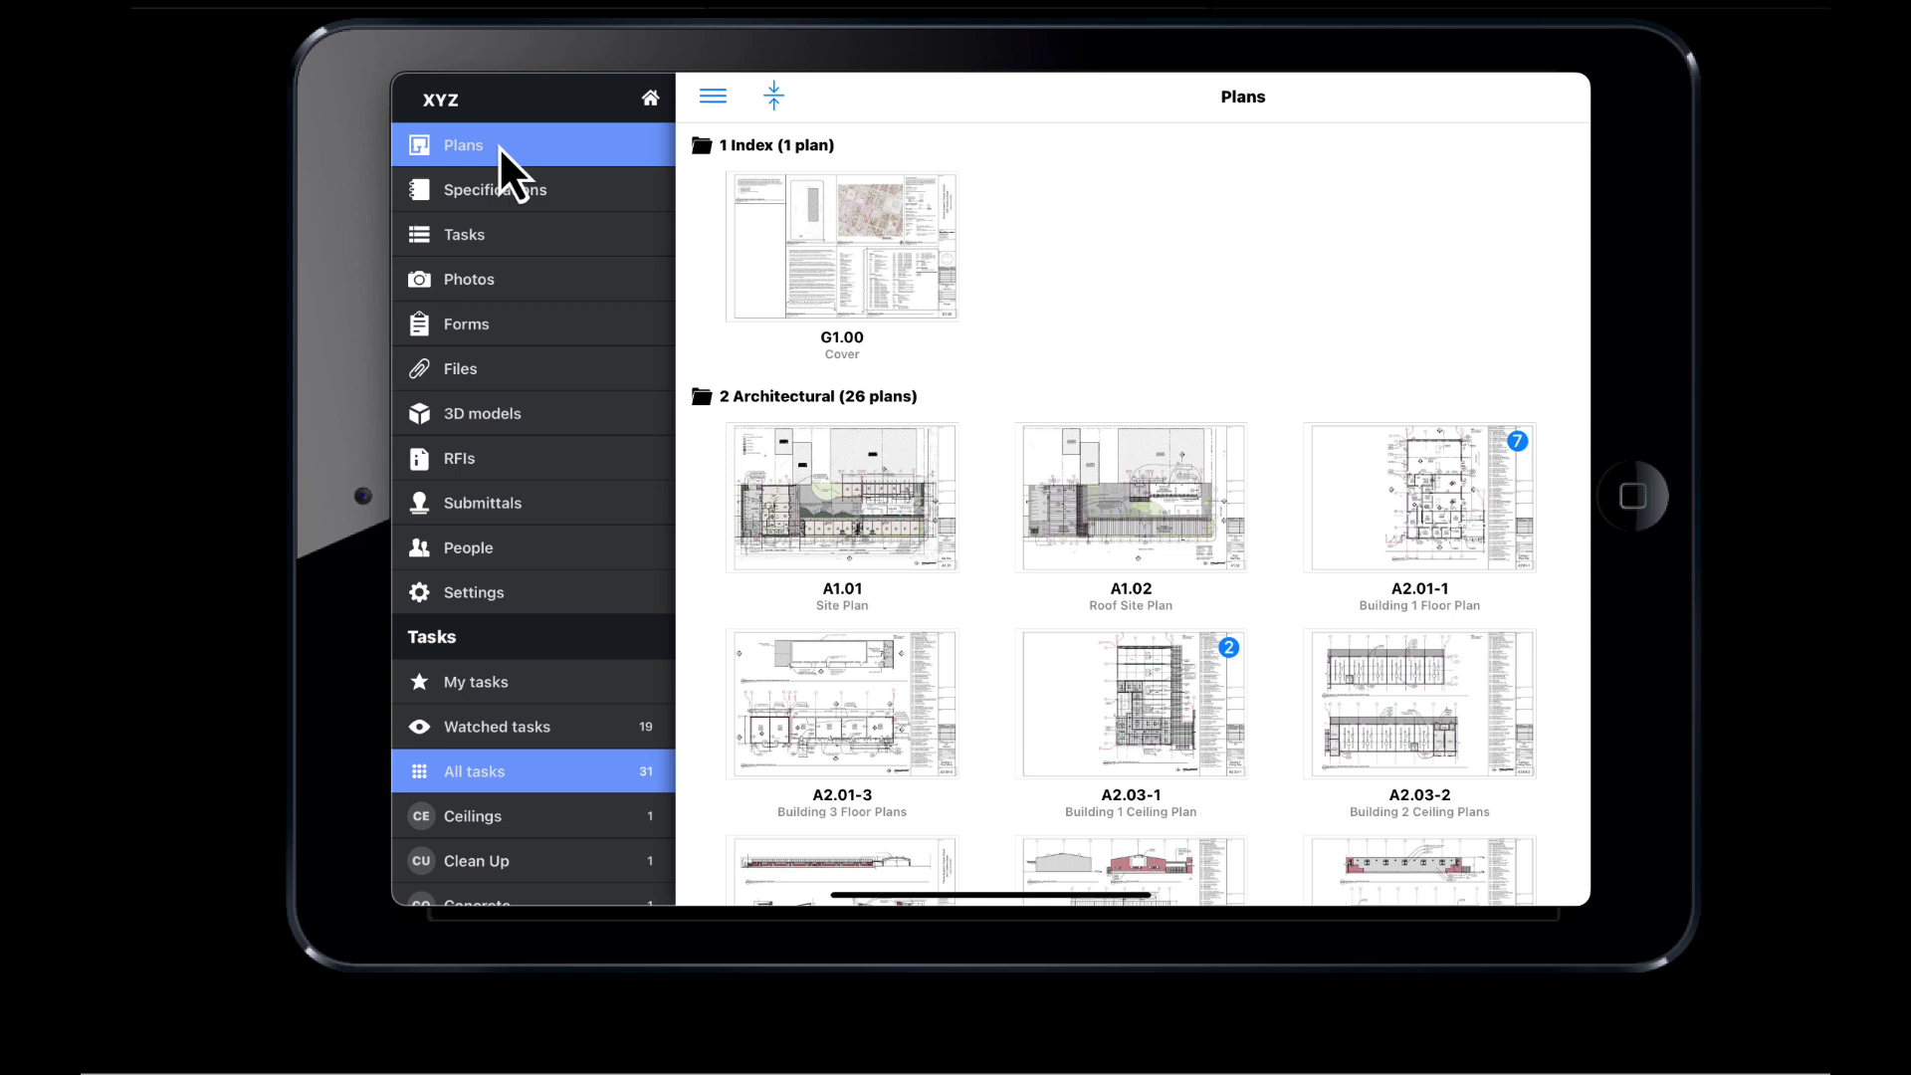
# From the iPad task list, send the Drywall Punch Report to its two recipients
pyautogui.click(503, 241)
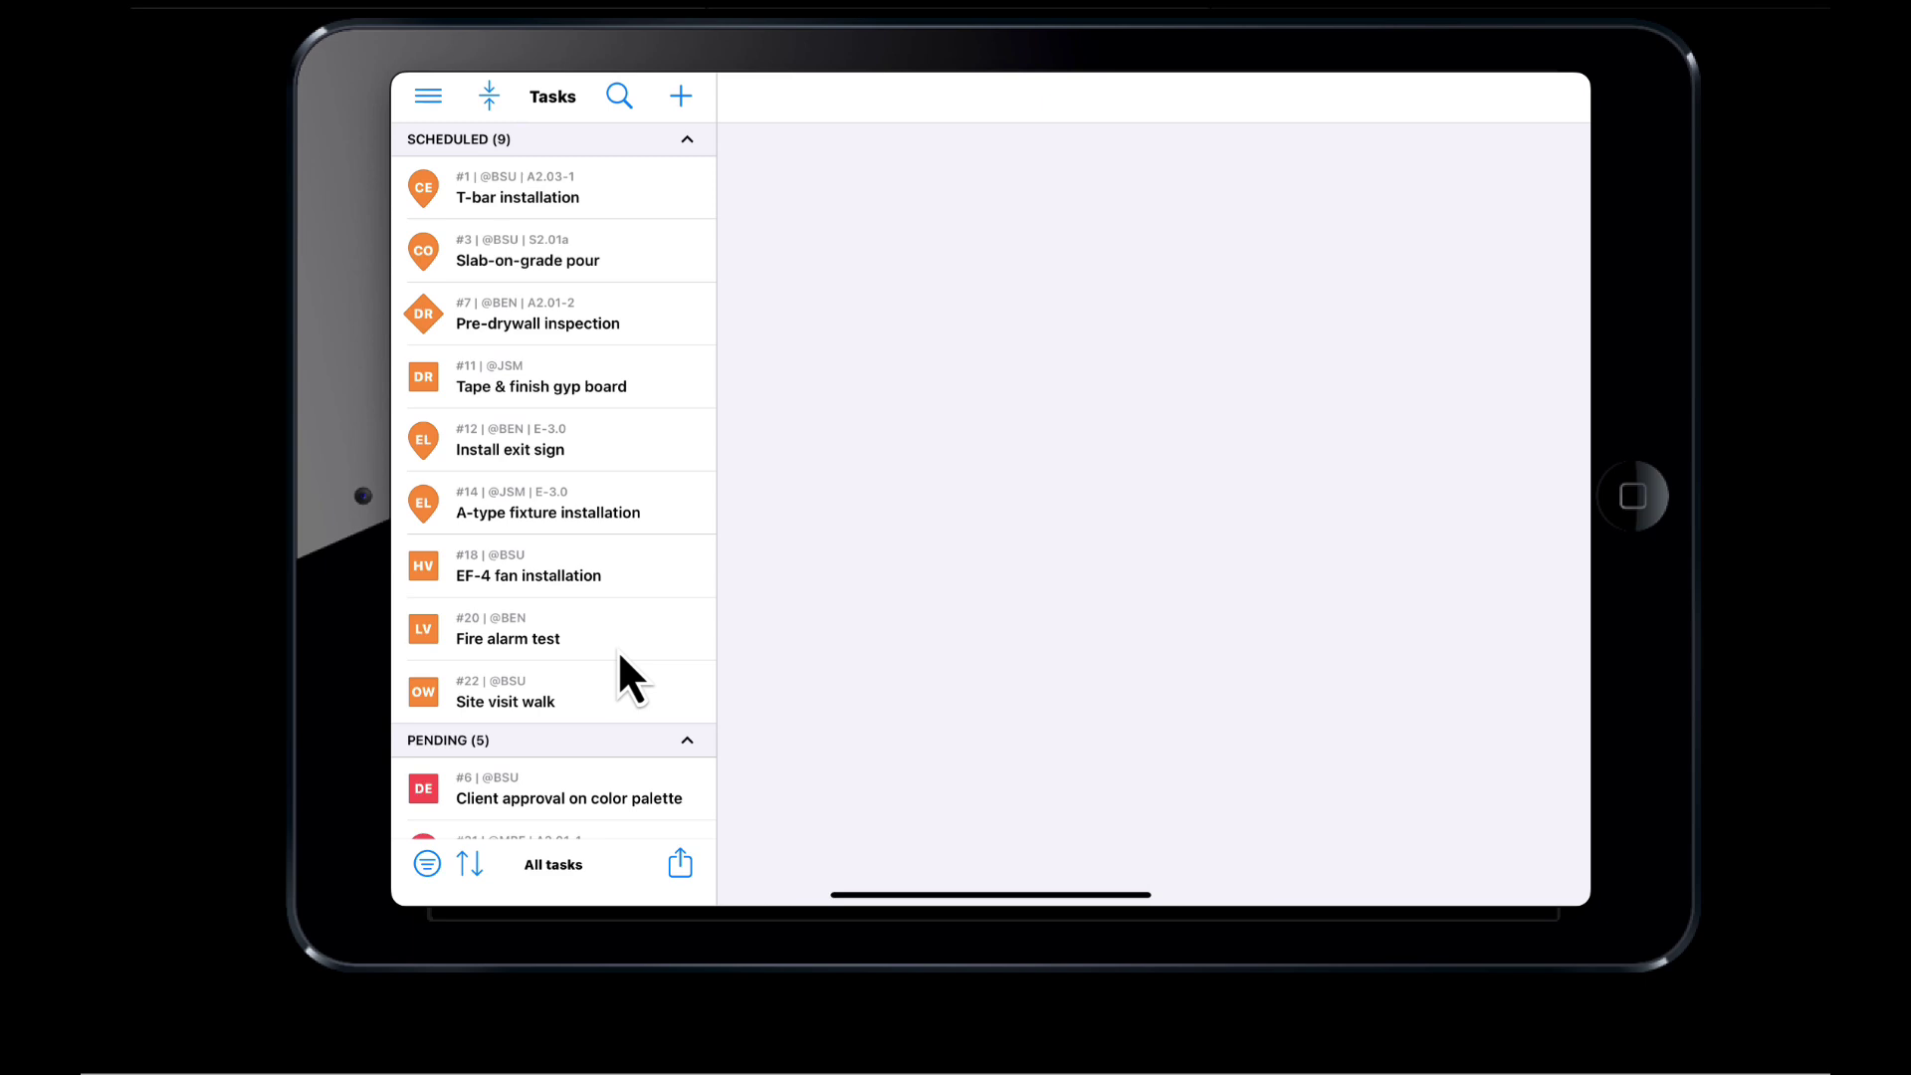
pyautogui.click(680, 868)
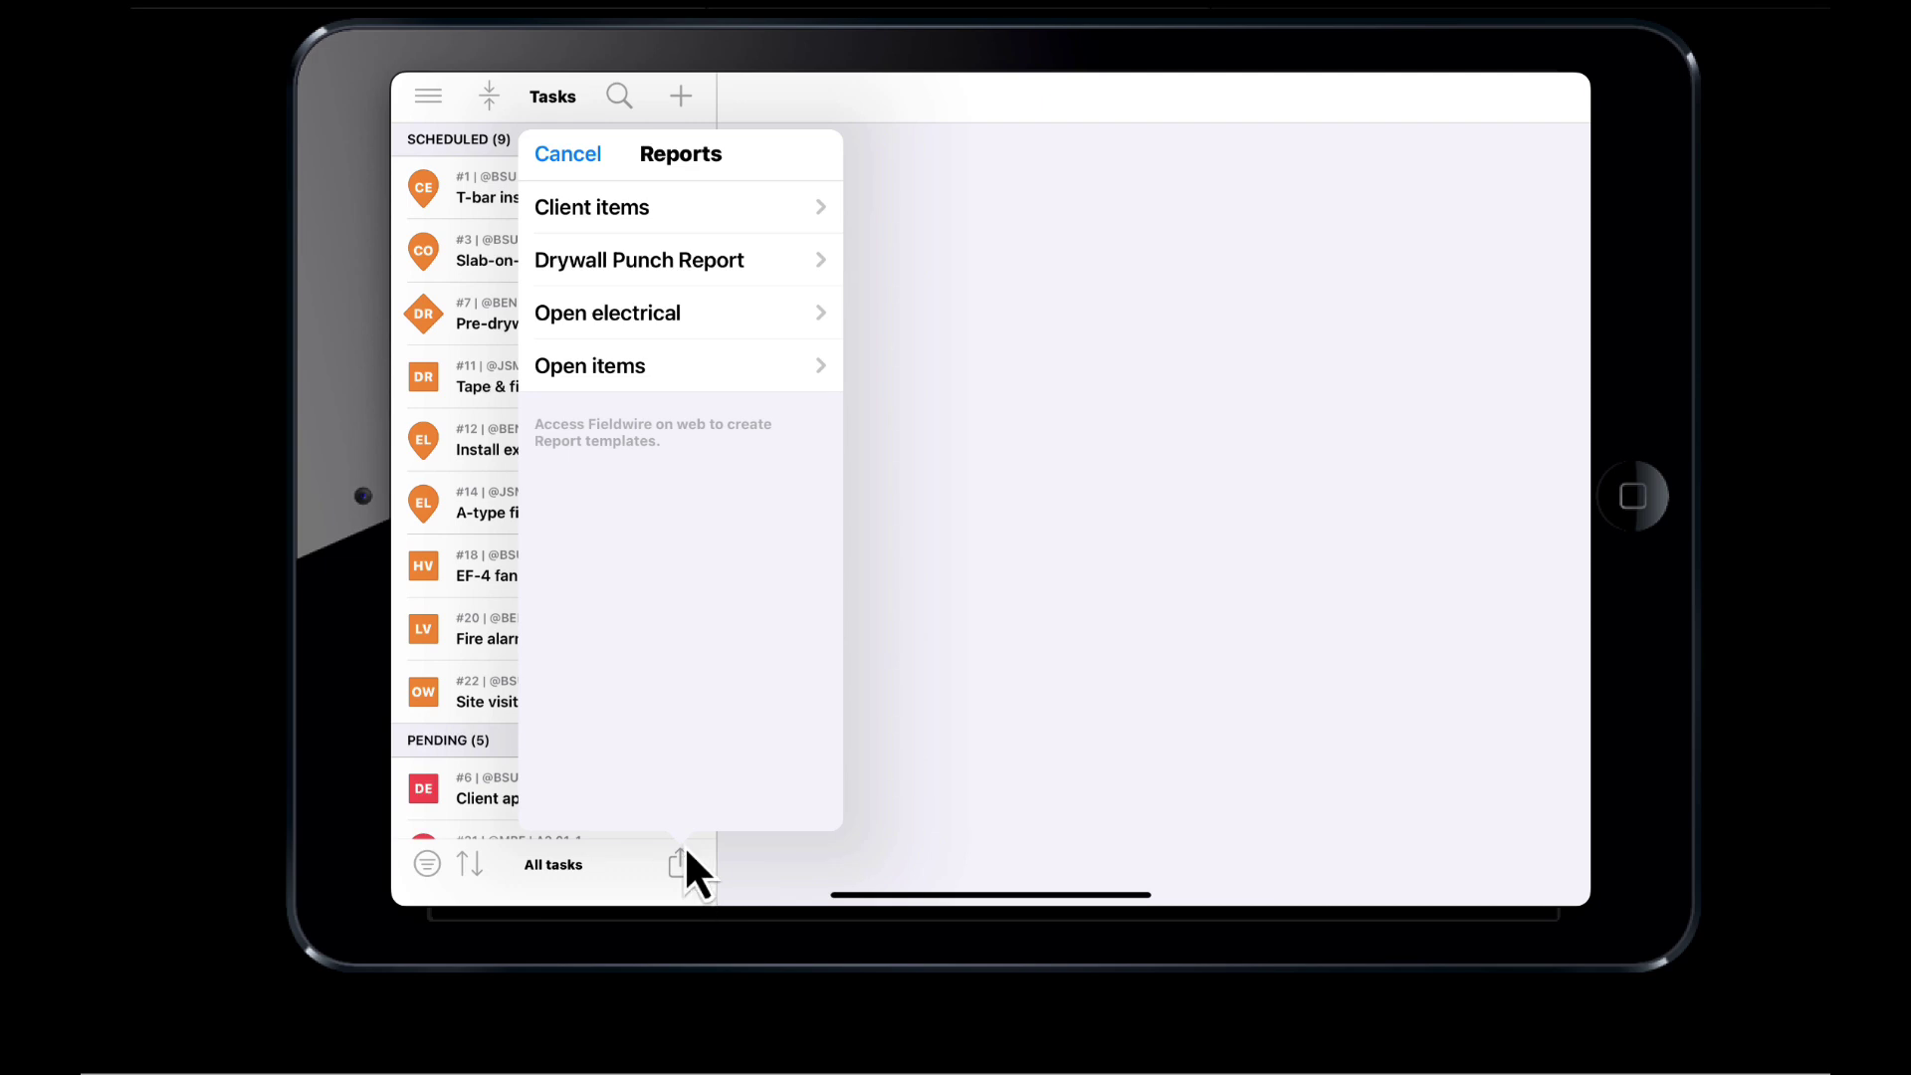
pyautogui.click(756, 269)
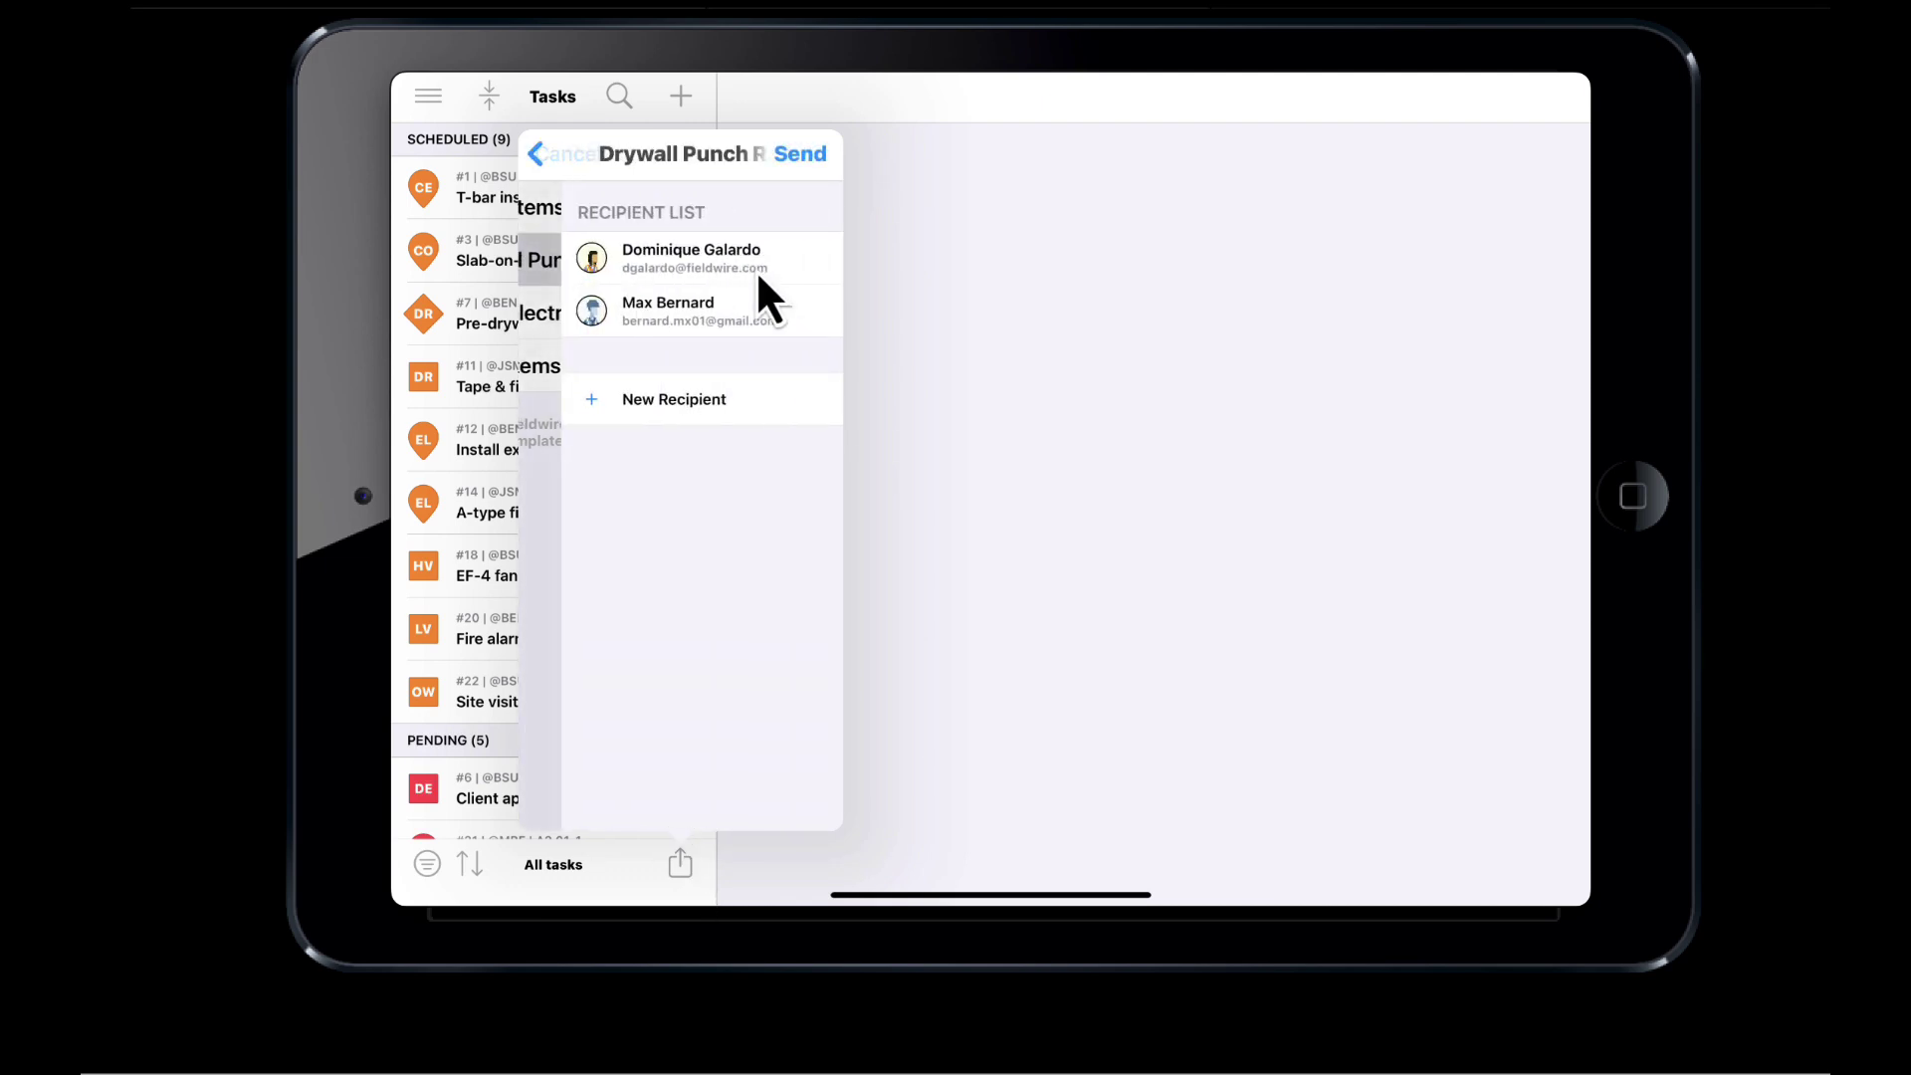
pyautogui.click(802, 159)
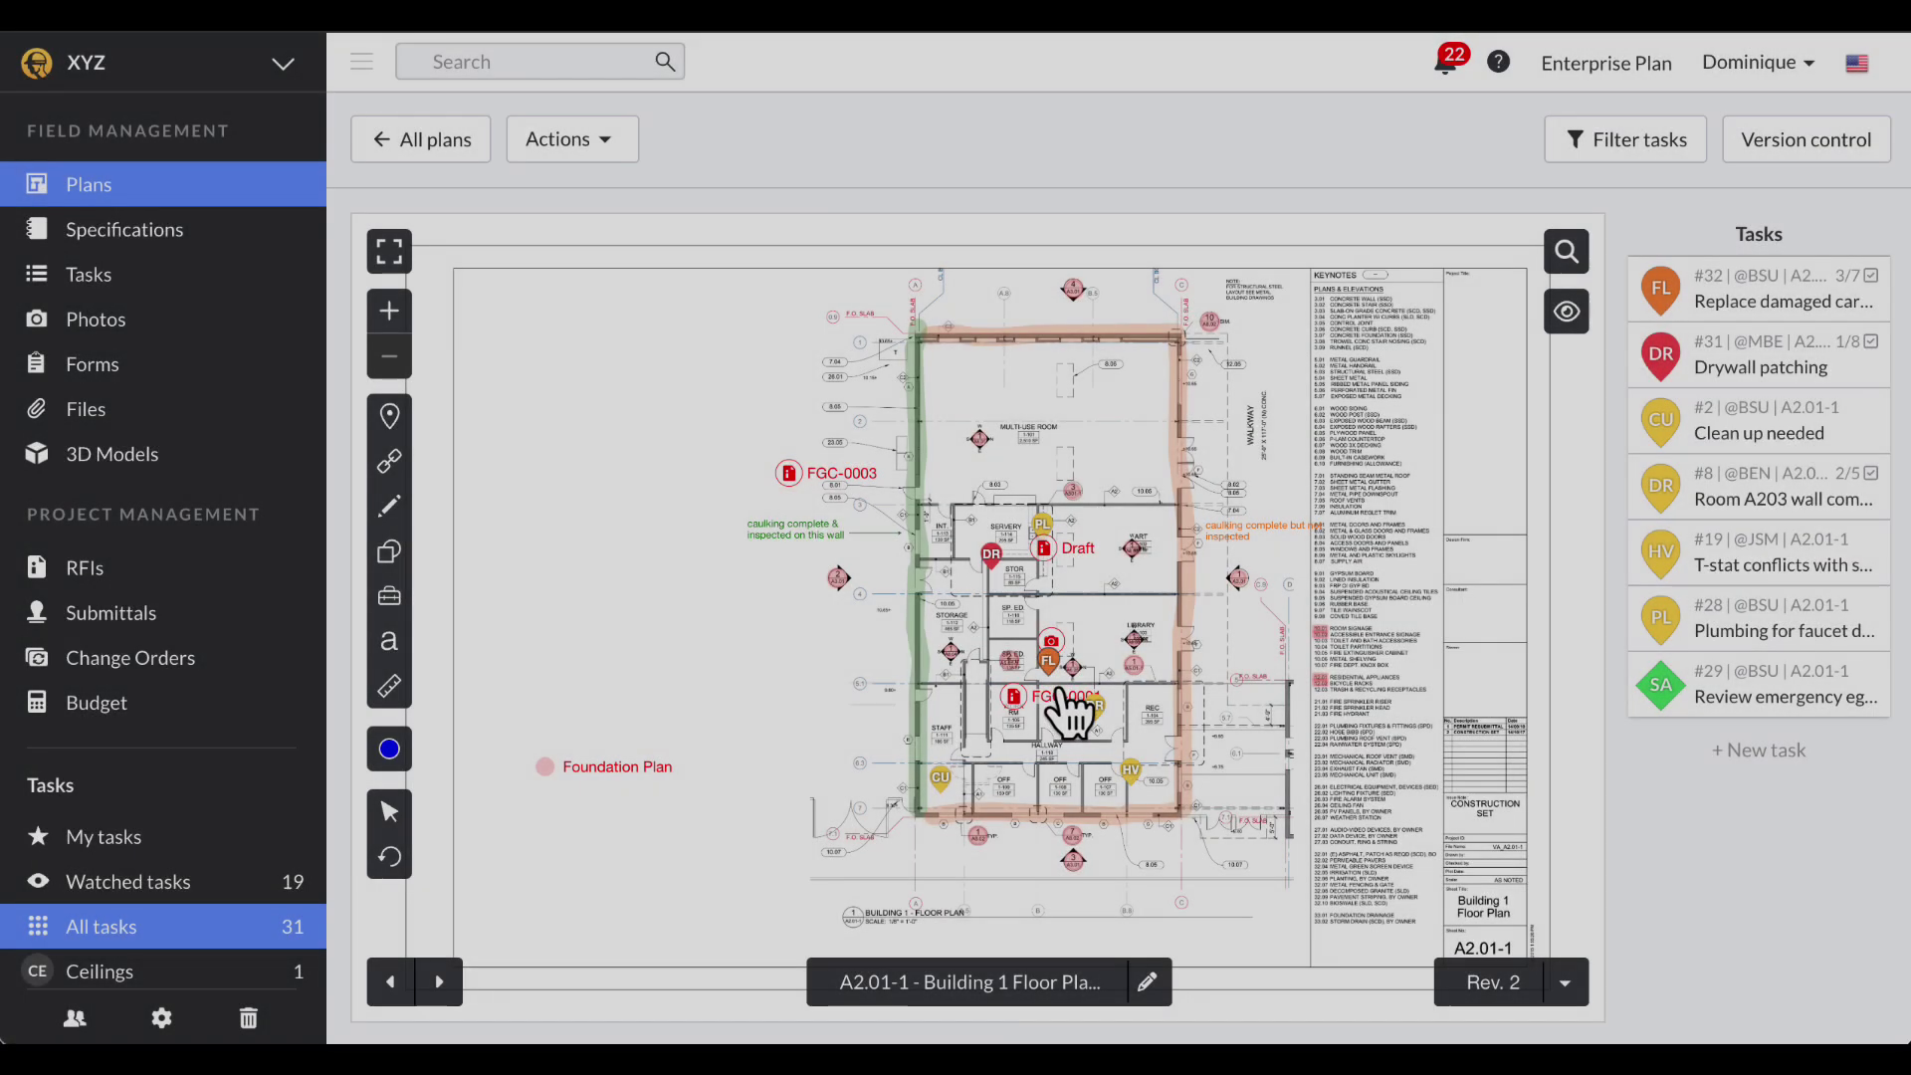
# Inspect task #32 on the zoomed floor plan, then go to the all-tasks board
pyautogui.scroll(5, 1061, 697)
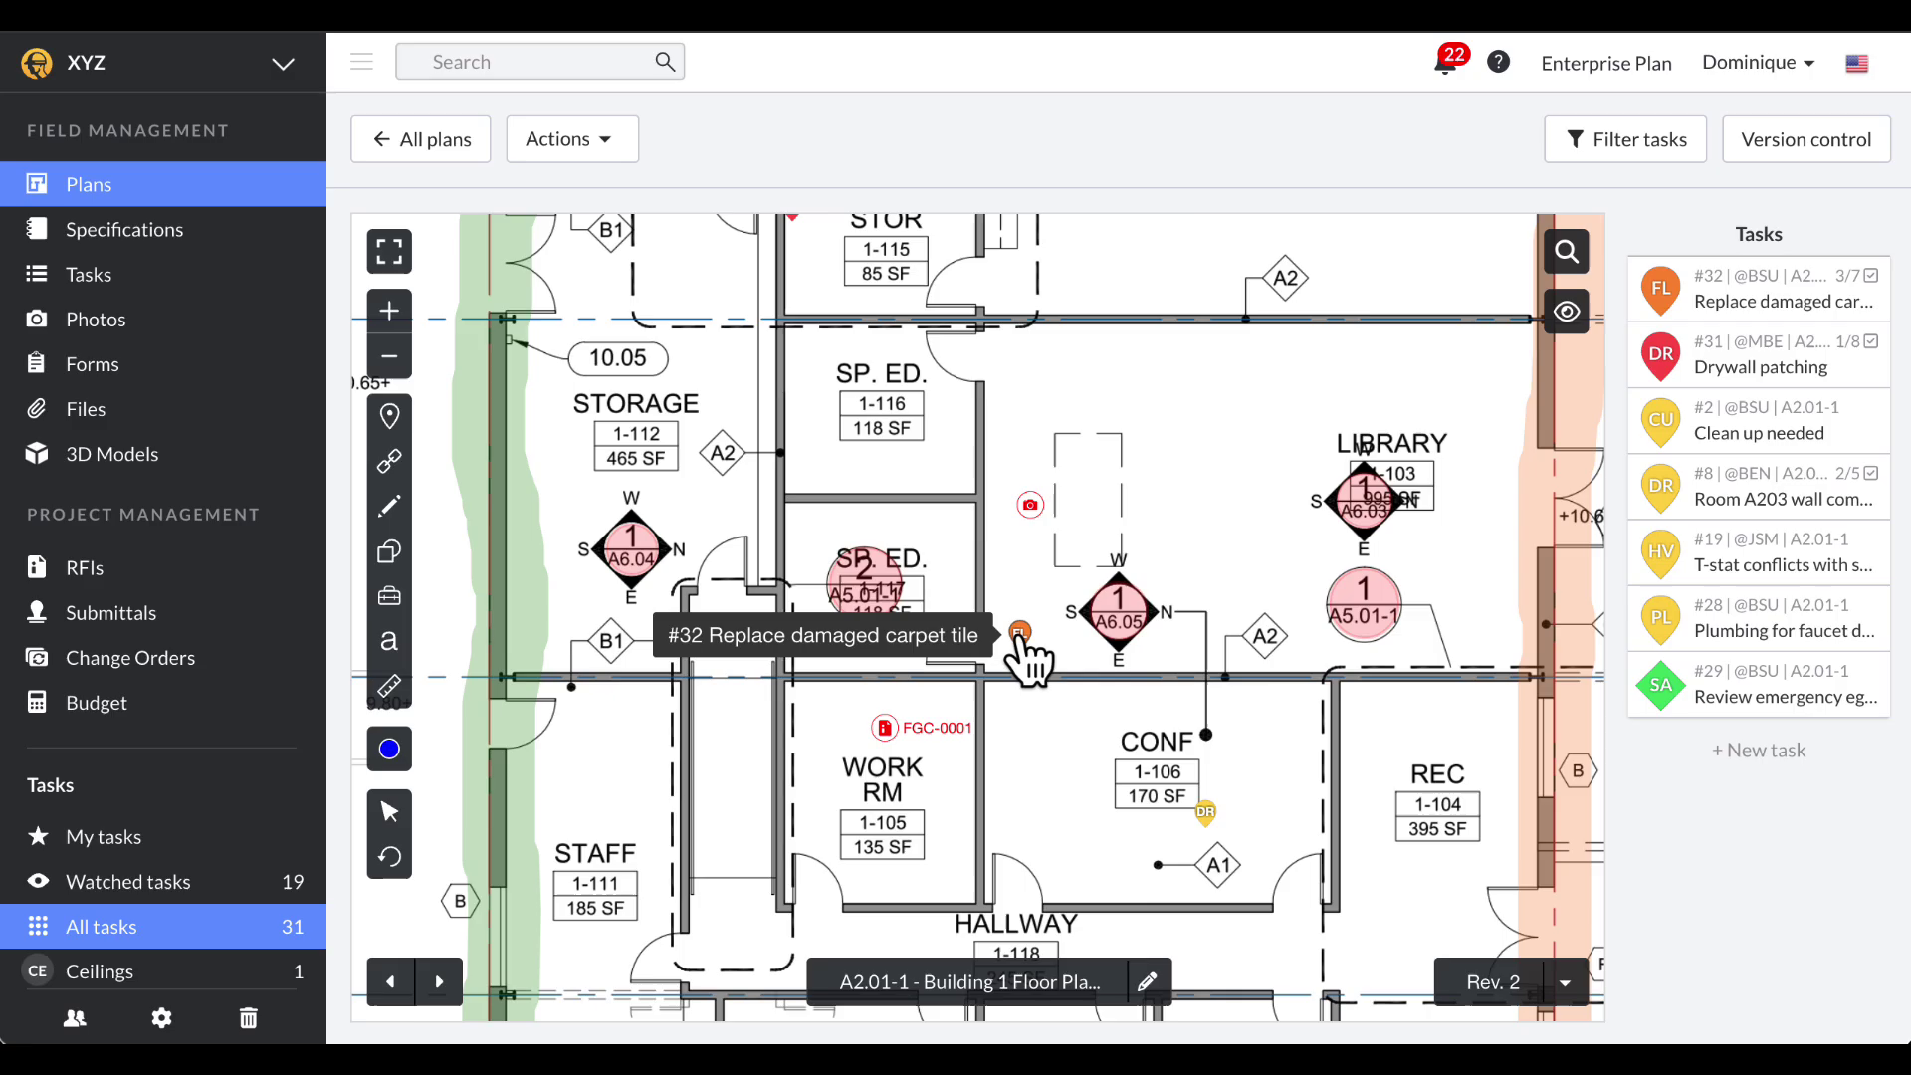
pyautogui.click(1020, 633)
pyautogui.scroll(-1, 1025, 665)
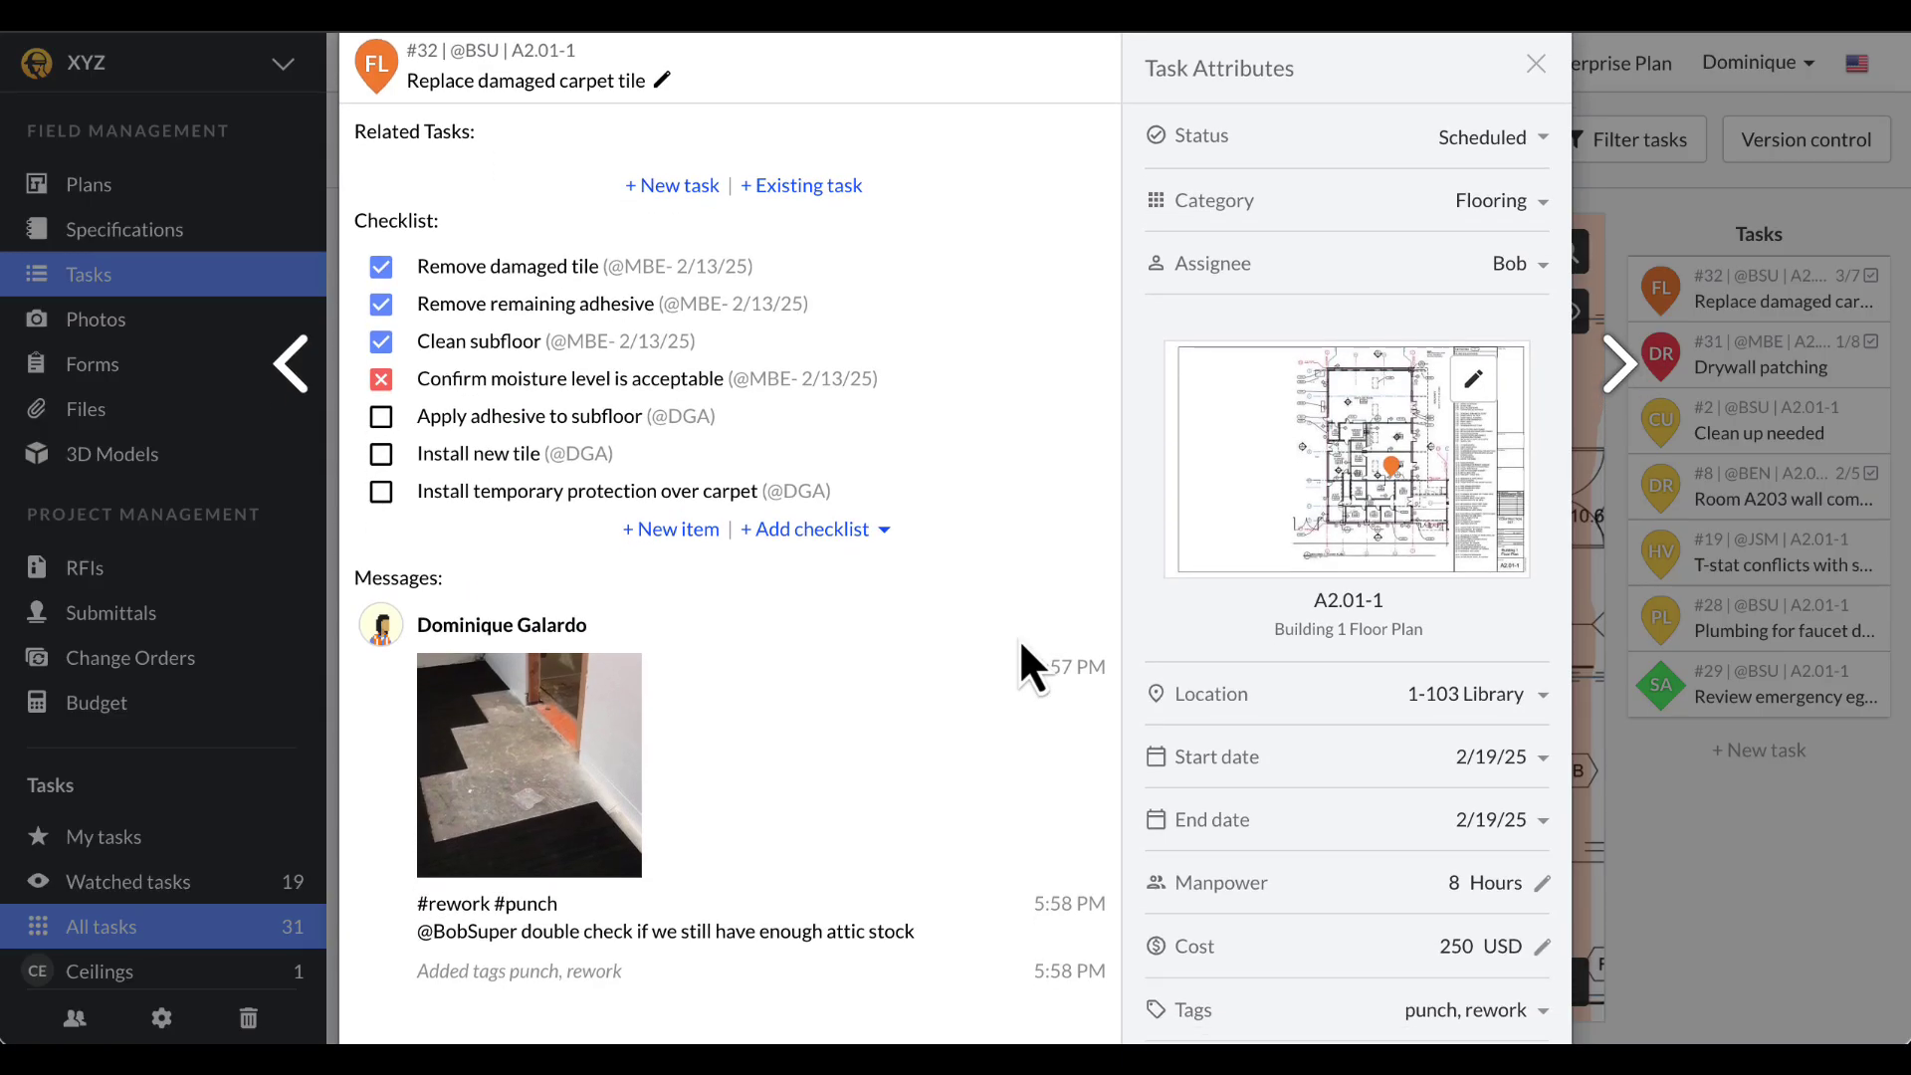
pyautogui.click(1535, 64)
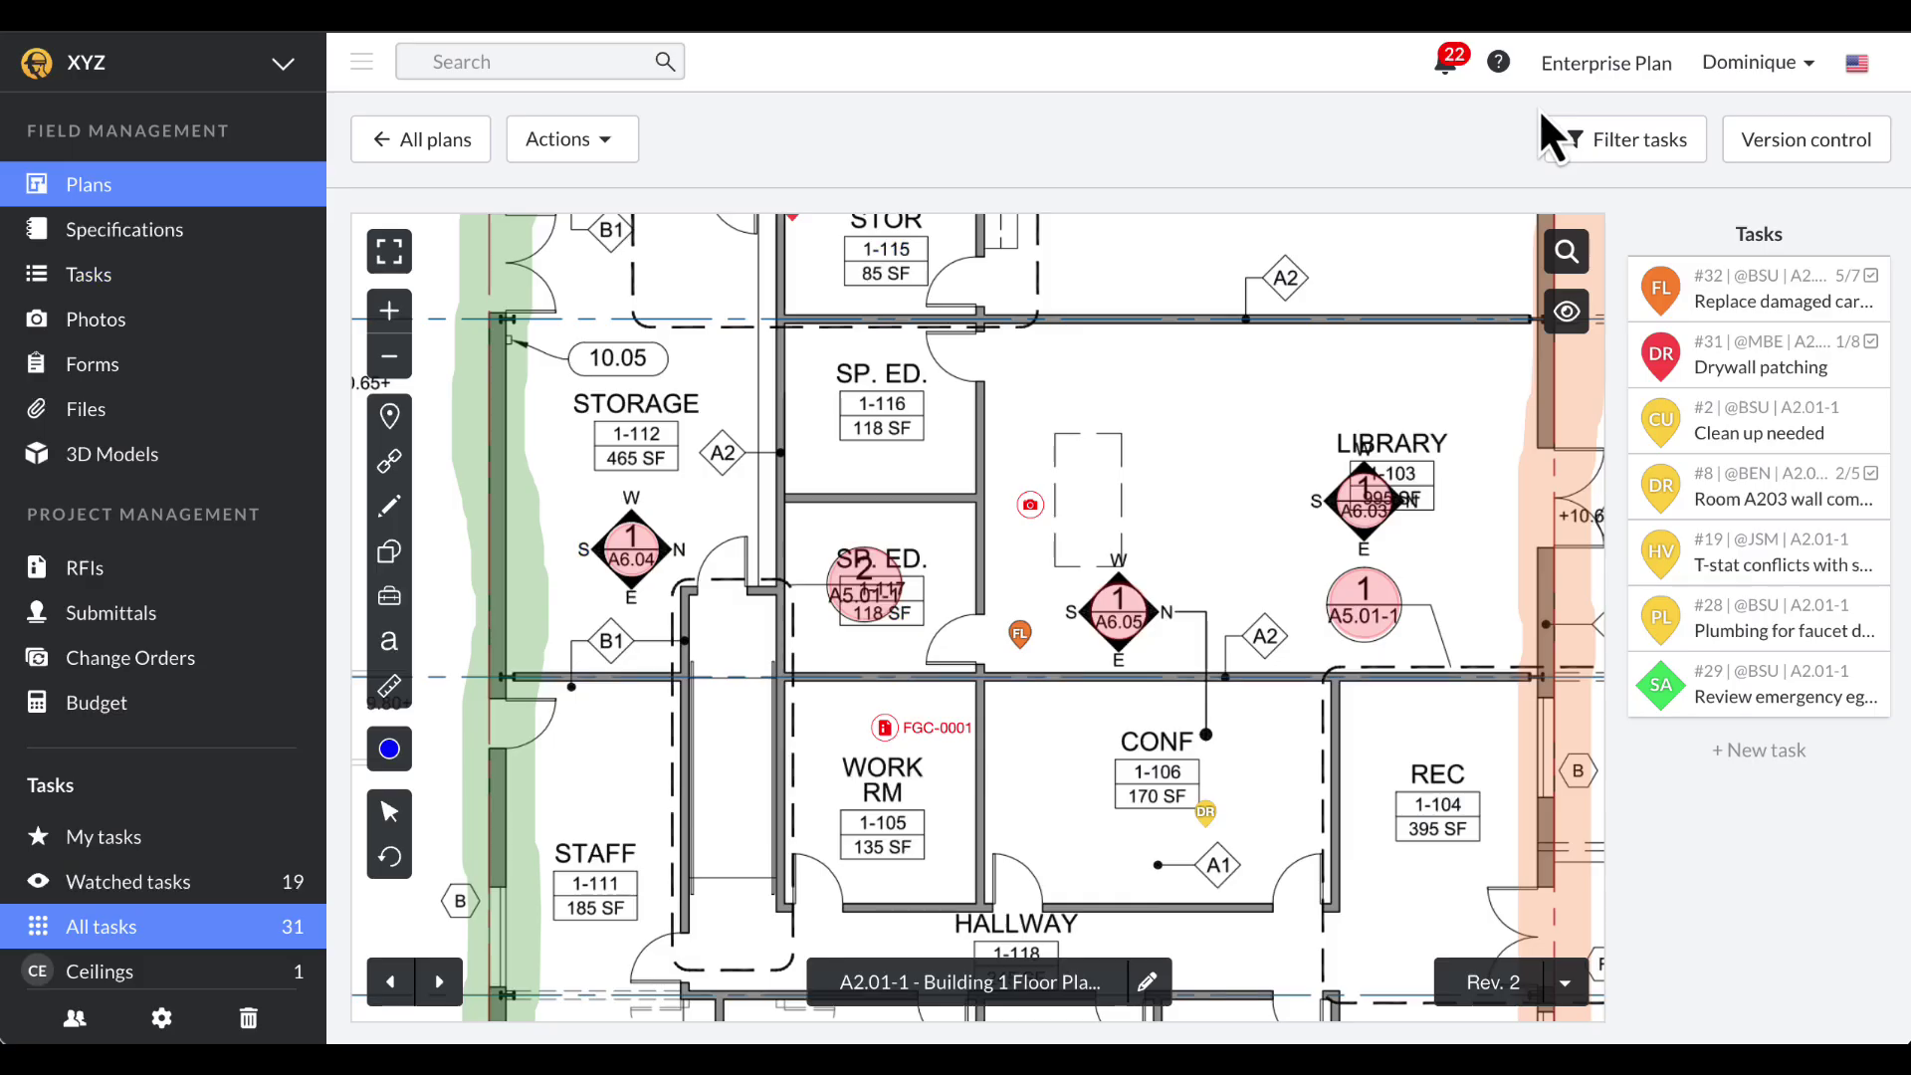
pyautogui.click(157, 275)
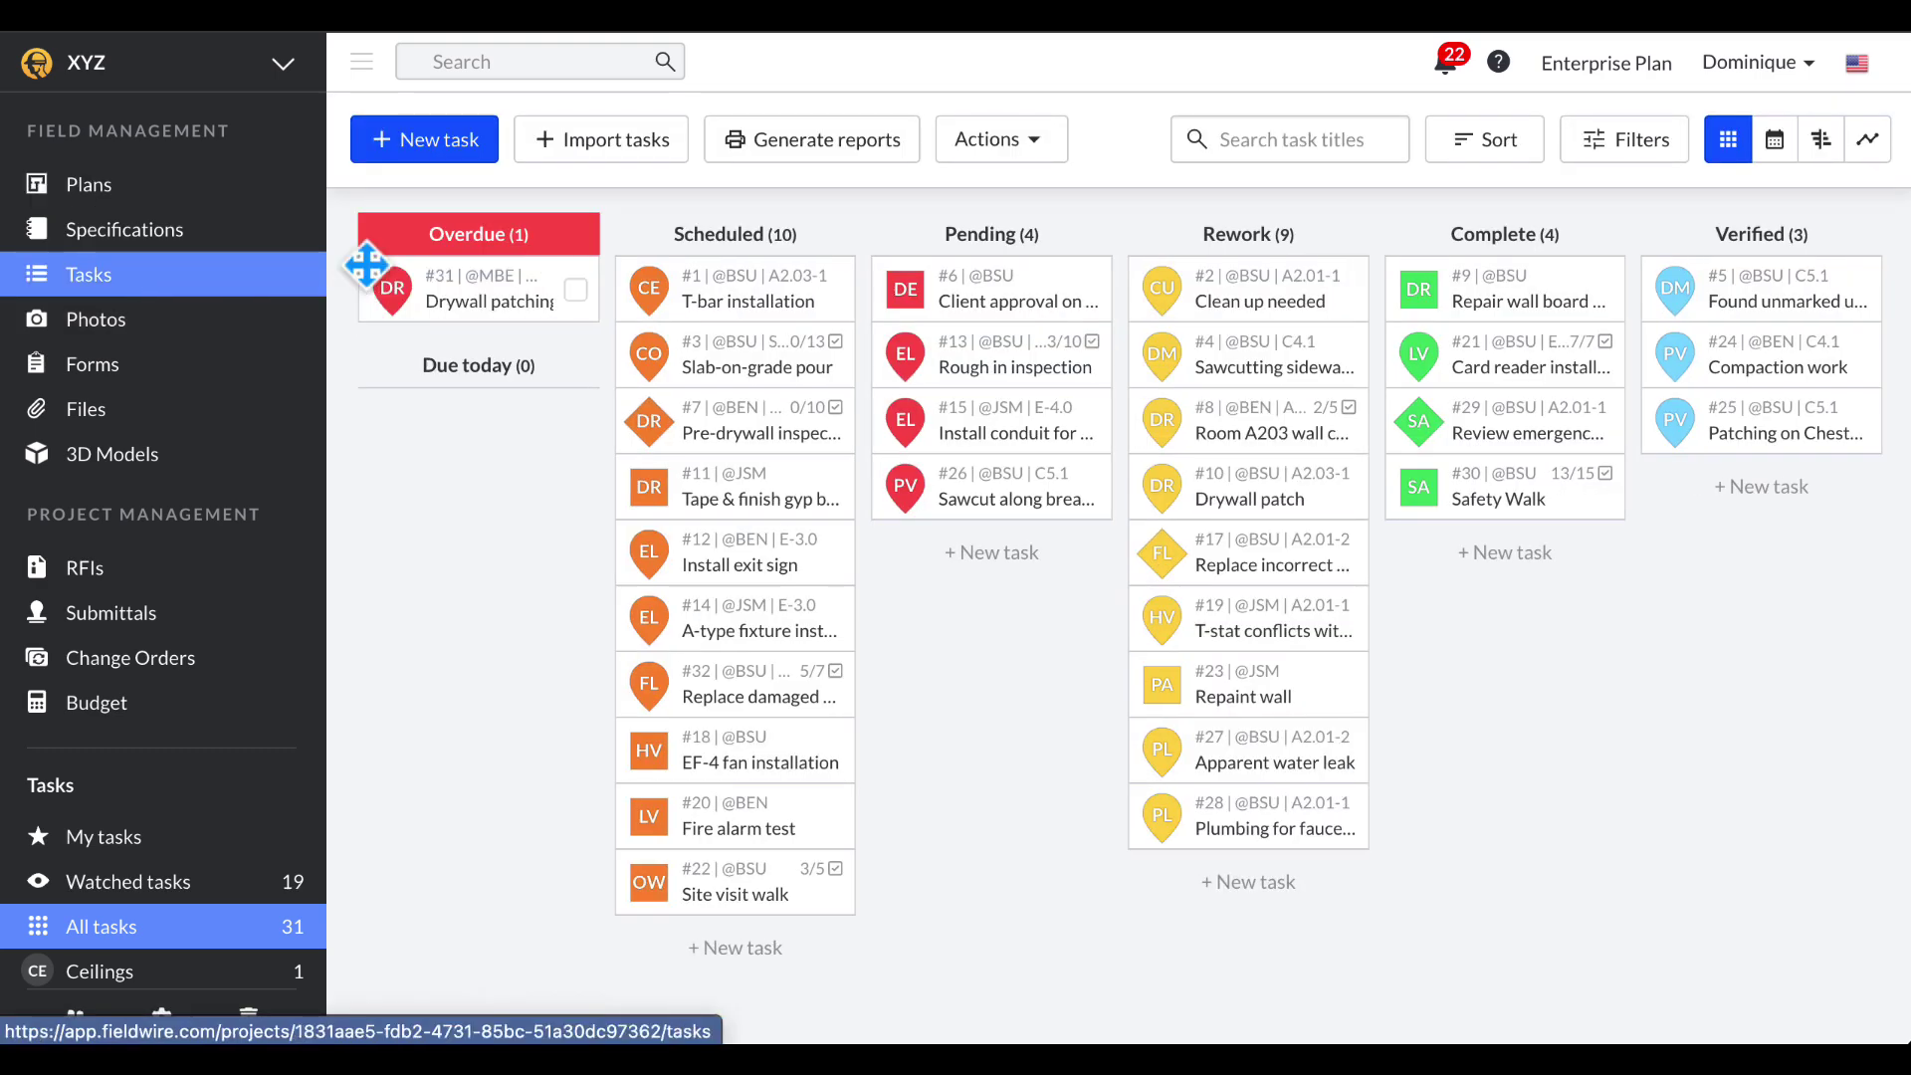
# Tick the 'punch' tag in the board filters and open task card #31, Drywall patching
pyautogui.click(1640, 156)
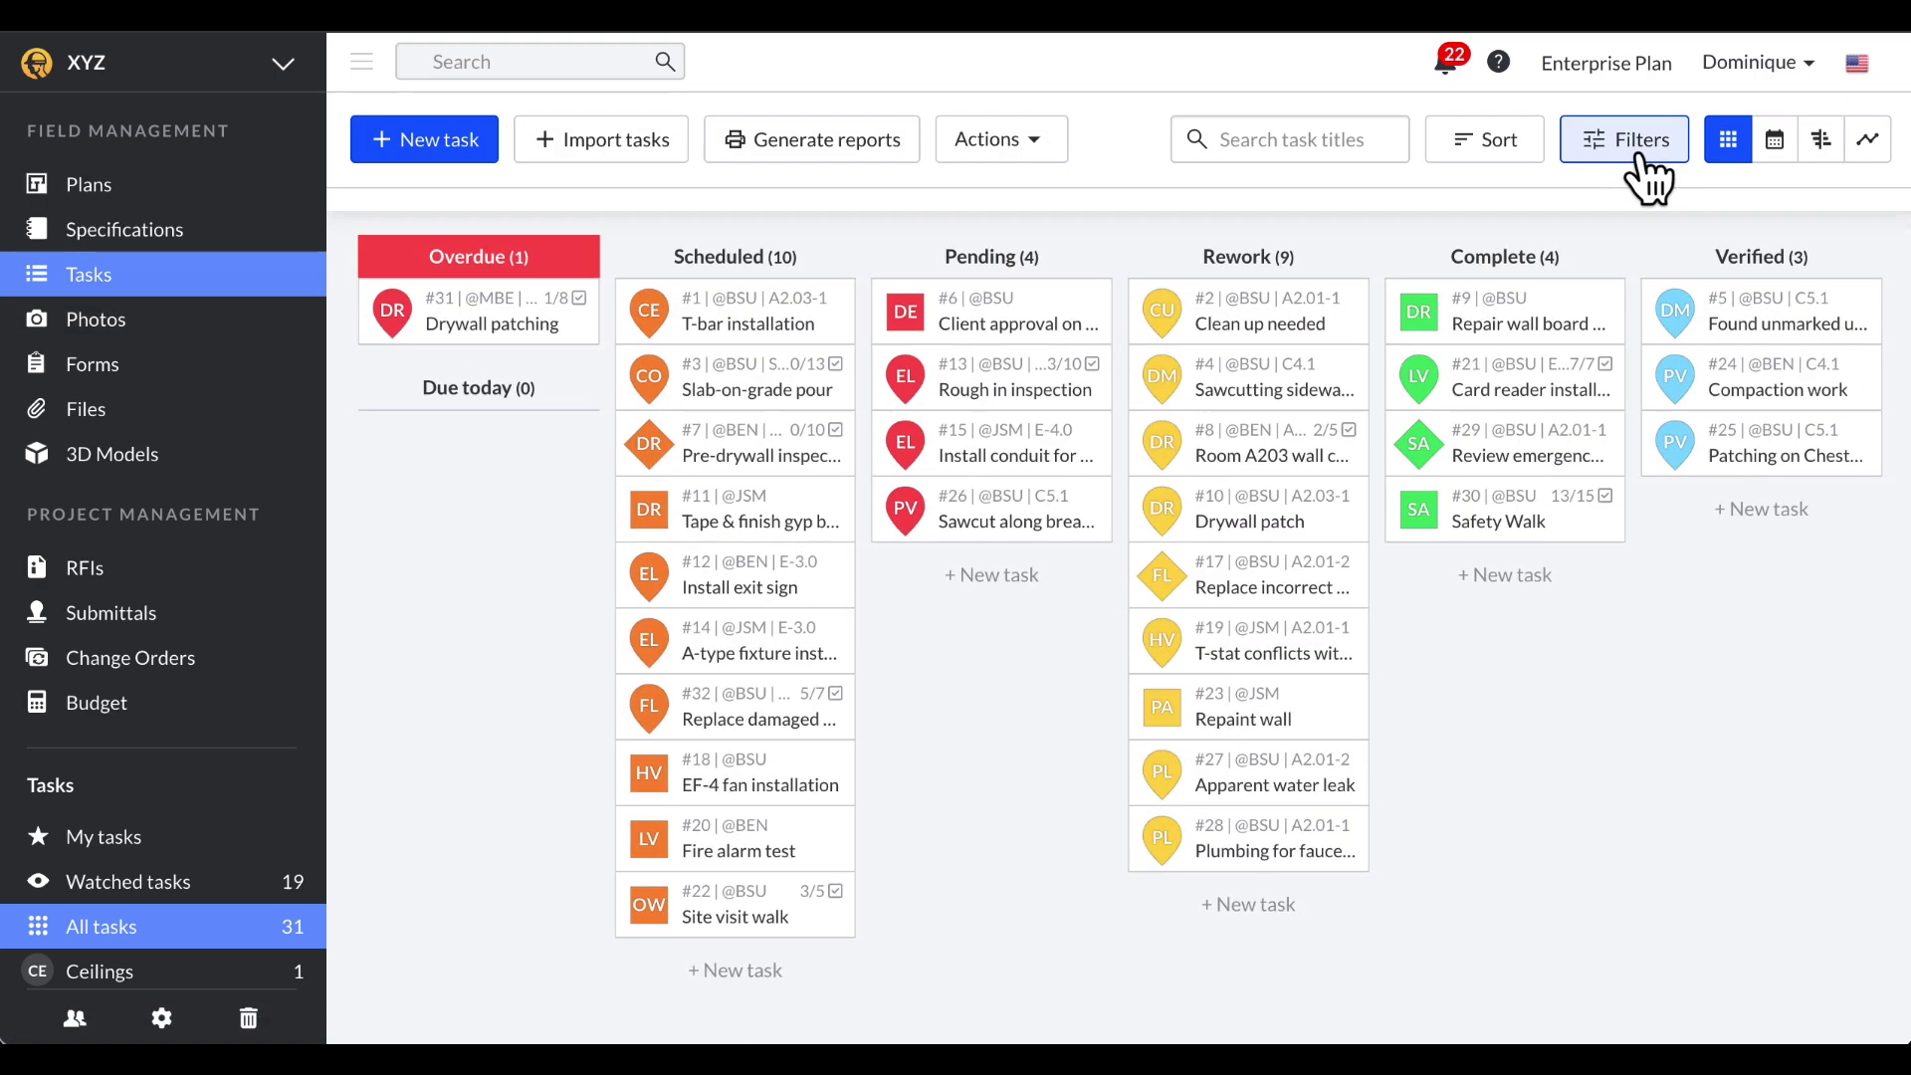
pyautogui.click(1150, 243)
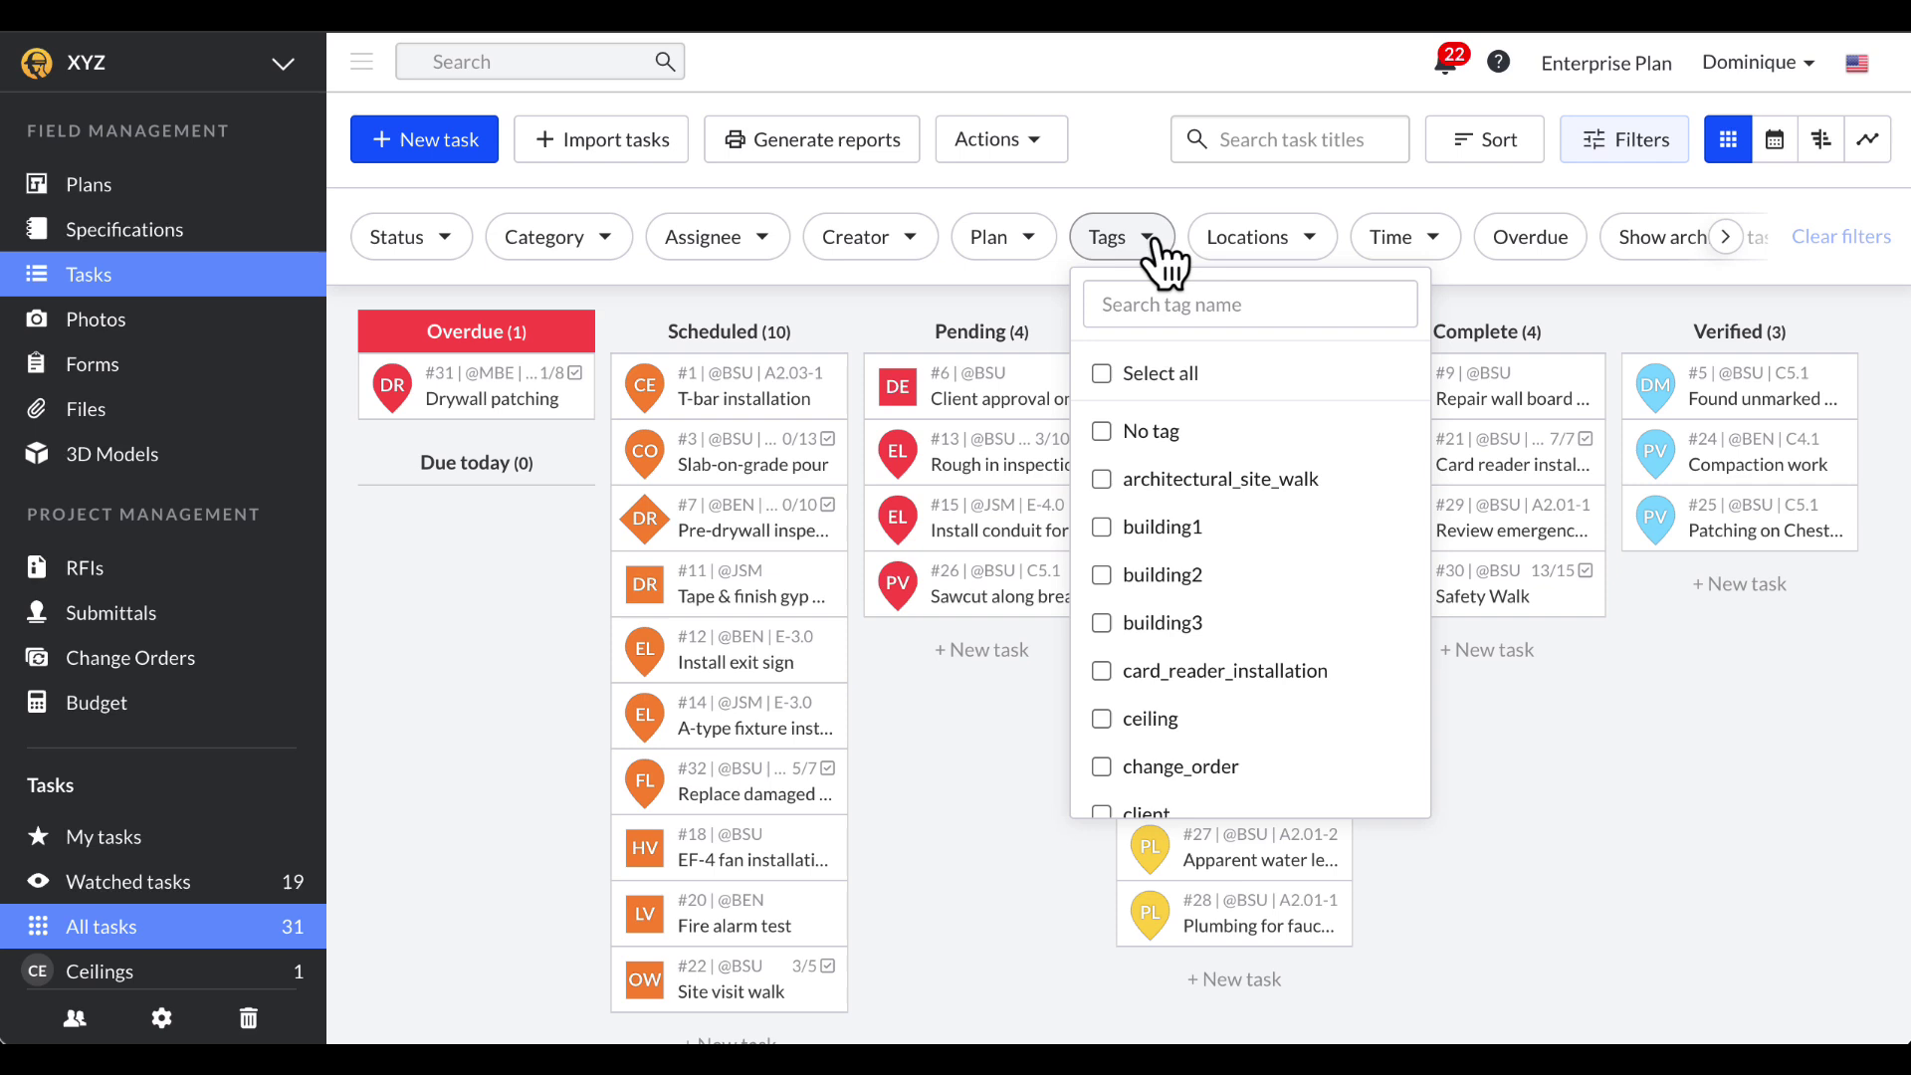
pyautogui.scroll(-2, 1248, 563)
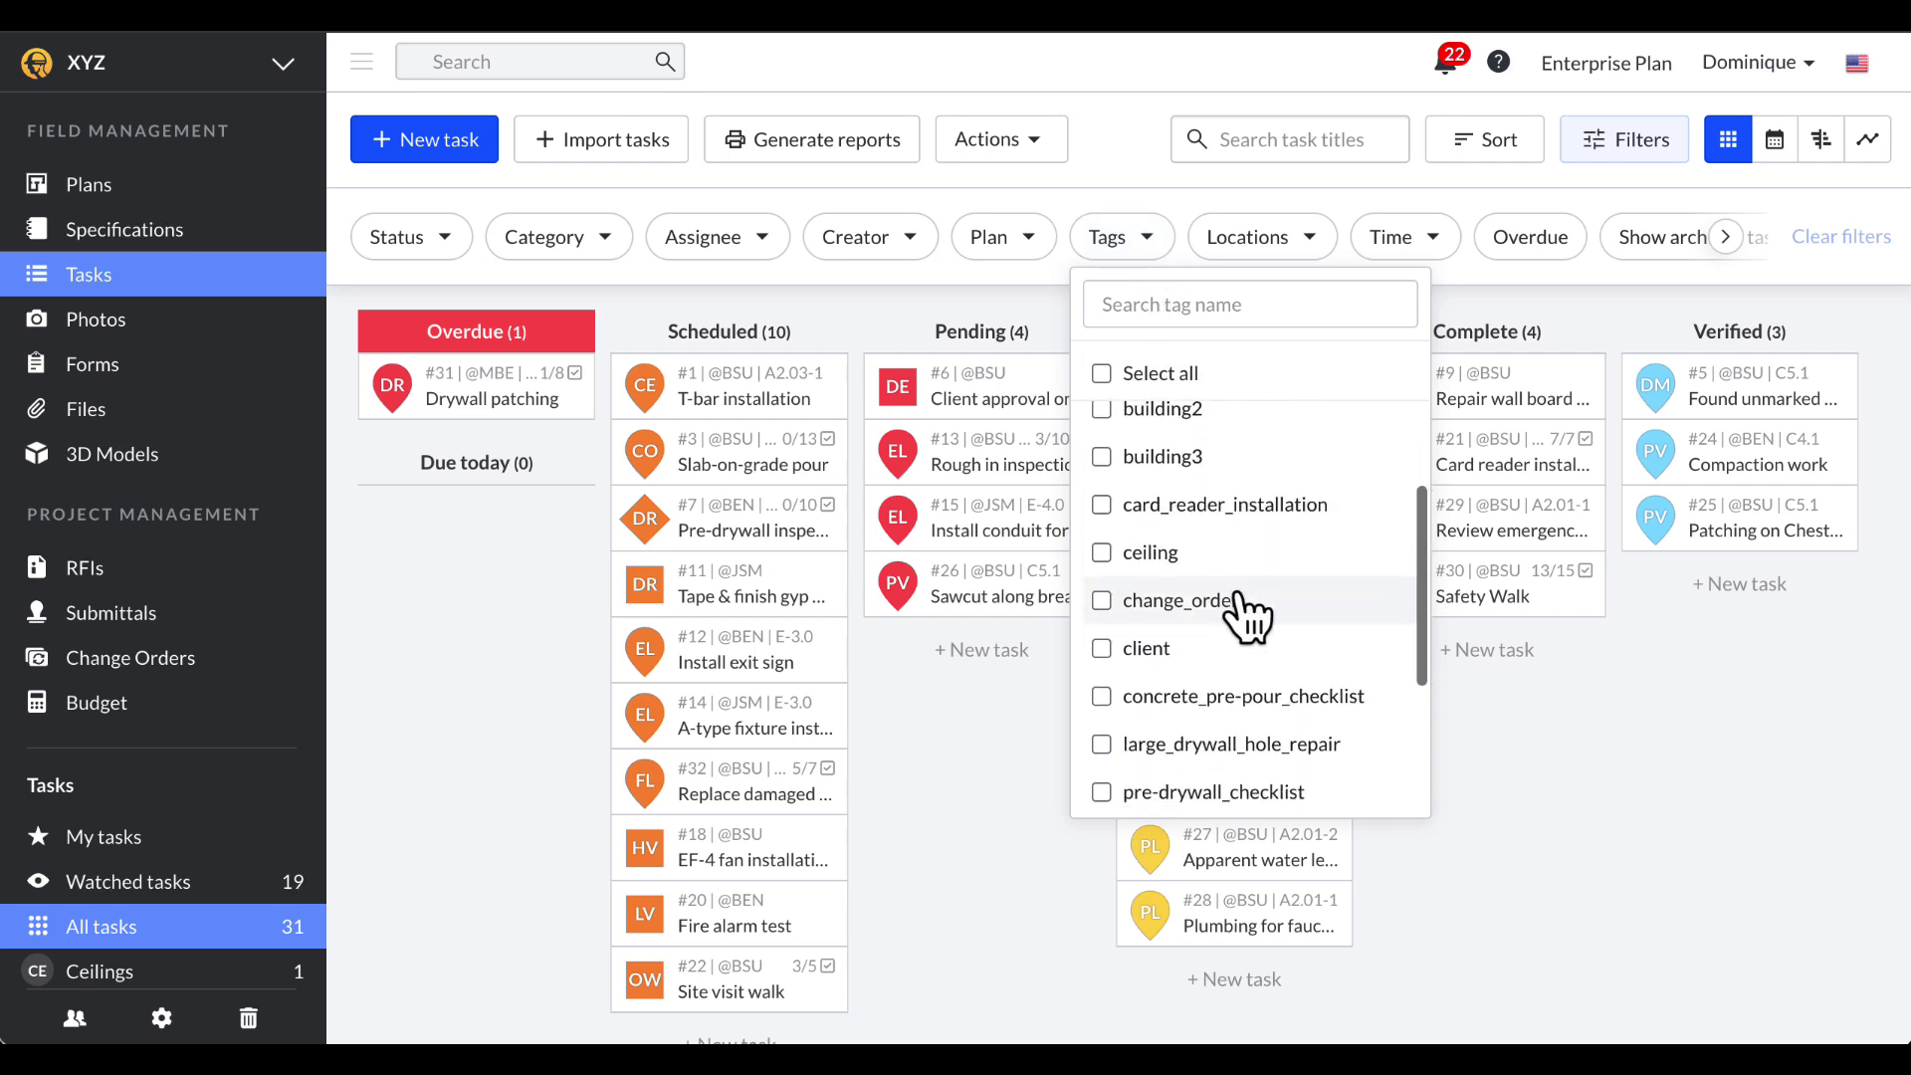
pyautogui.scroll(-2, 1244, 587)
pyautogui.click(1101, 718)
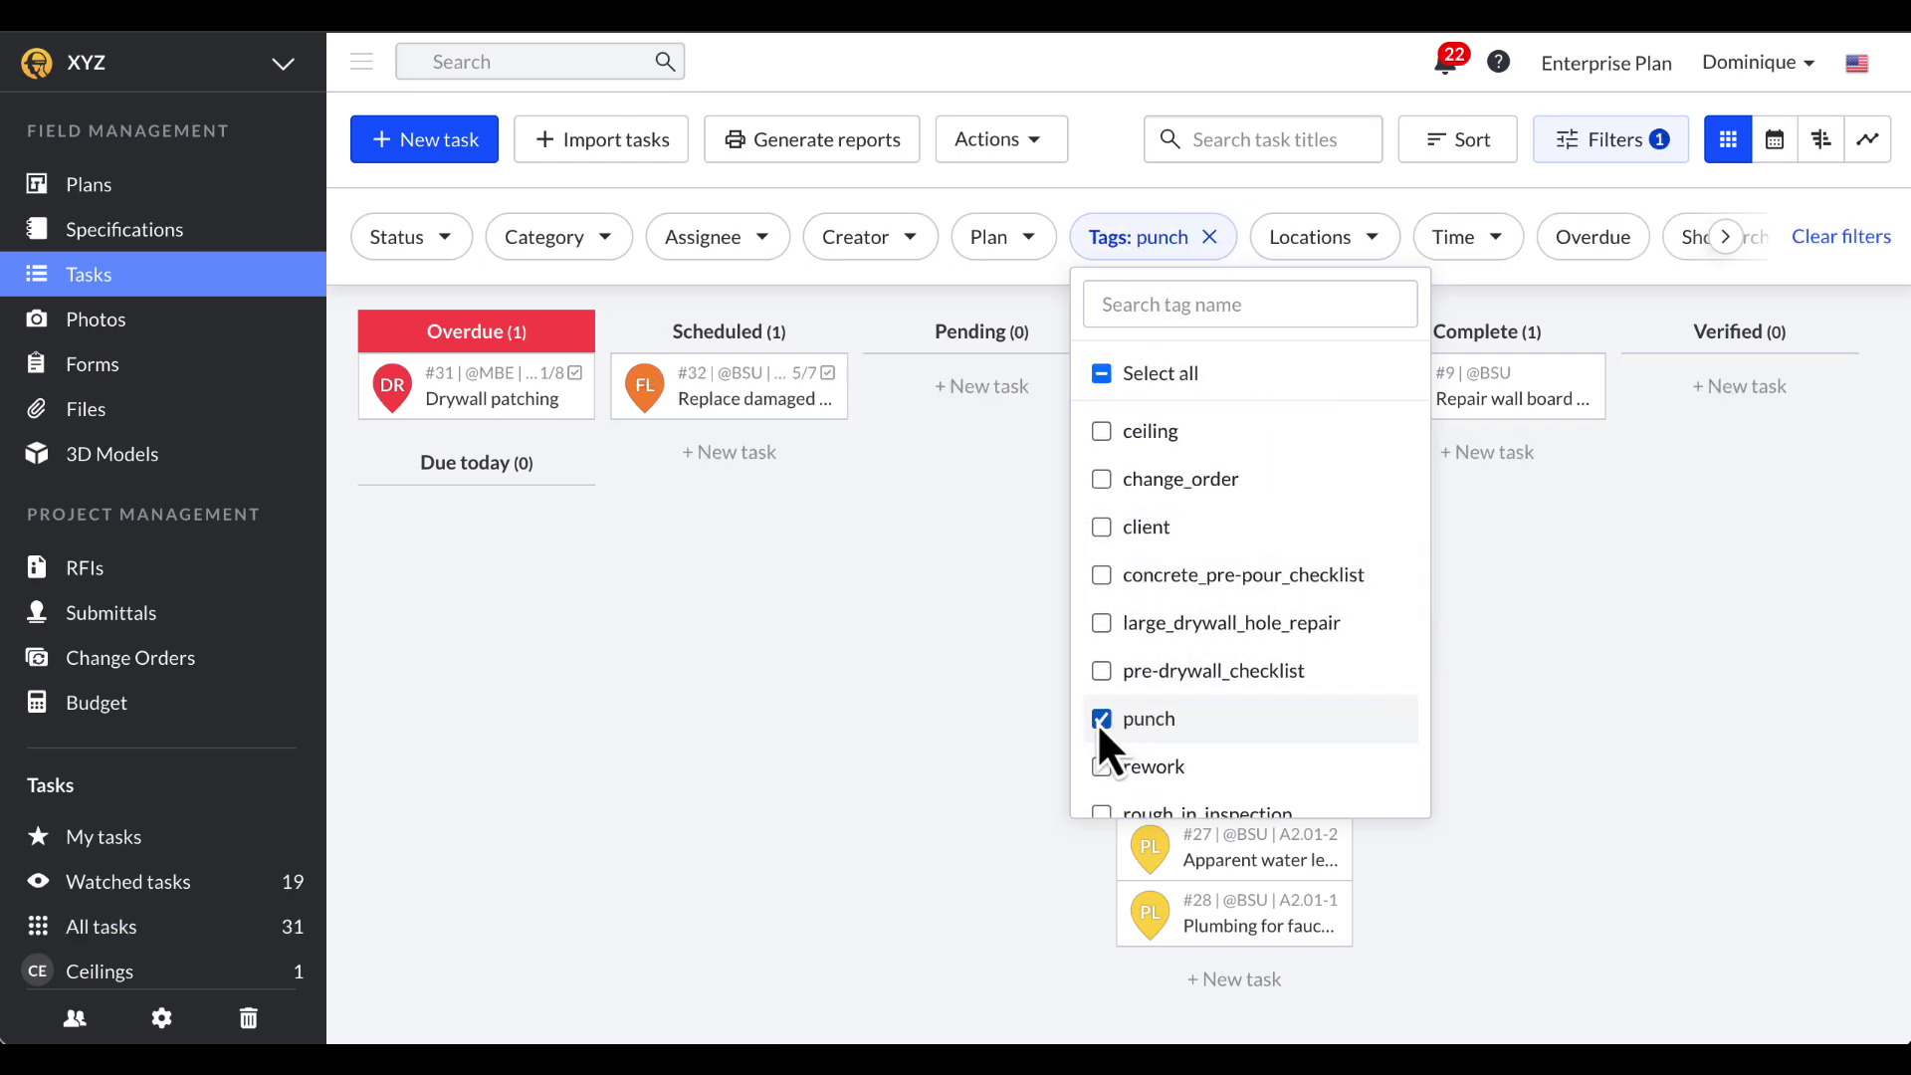
pyautogui.click(1023, 761)
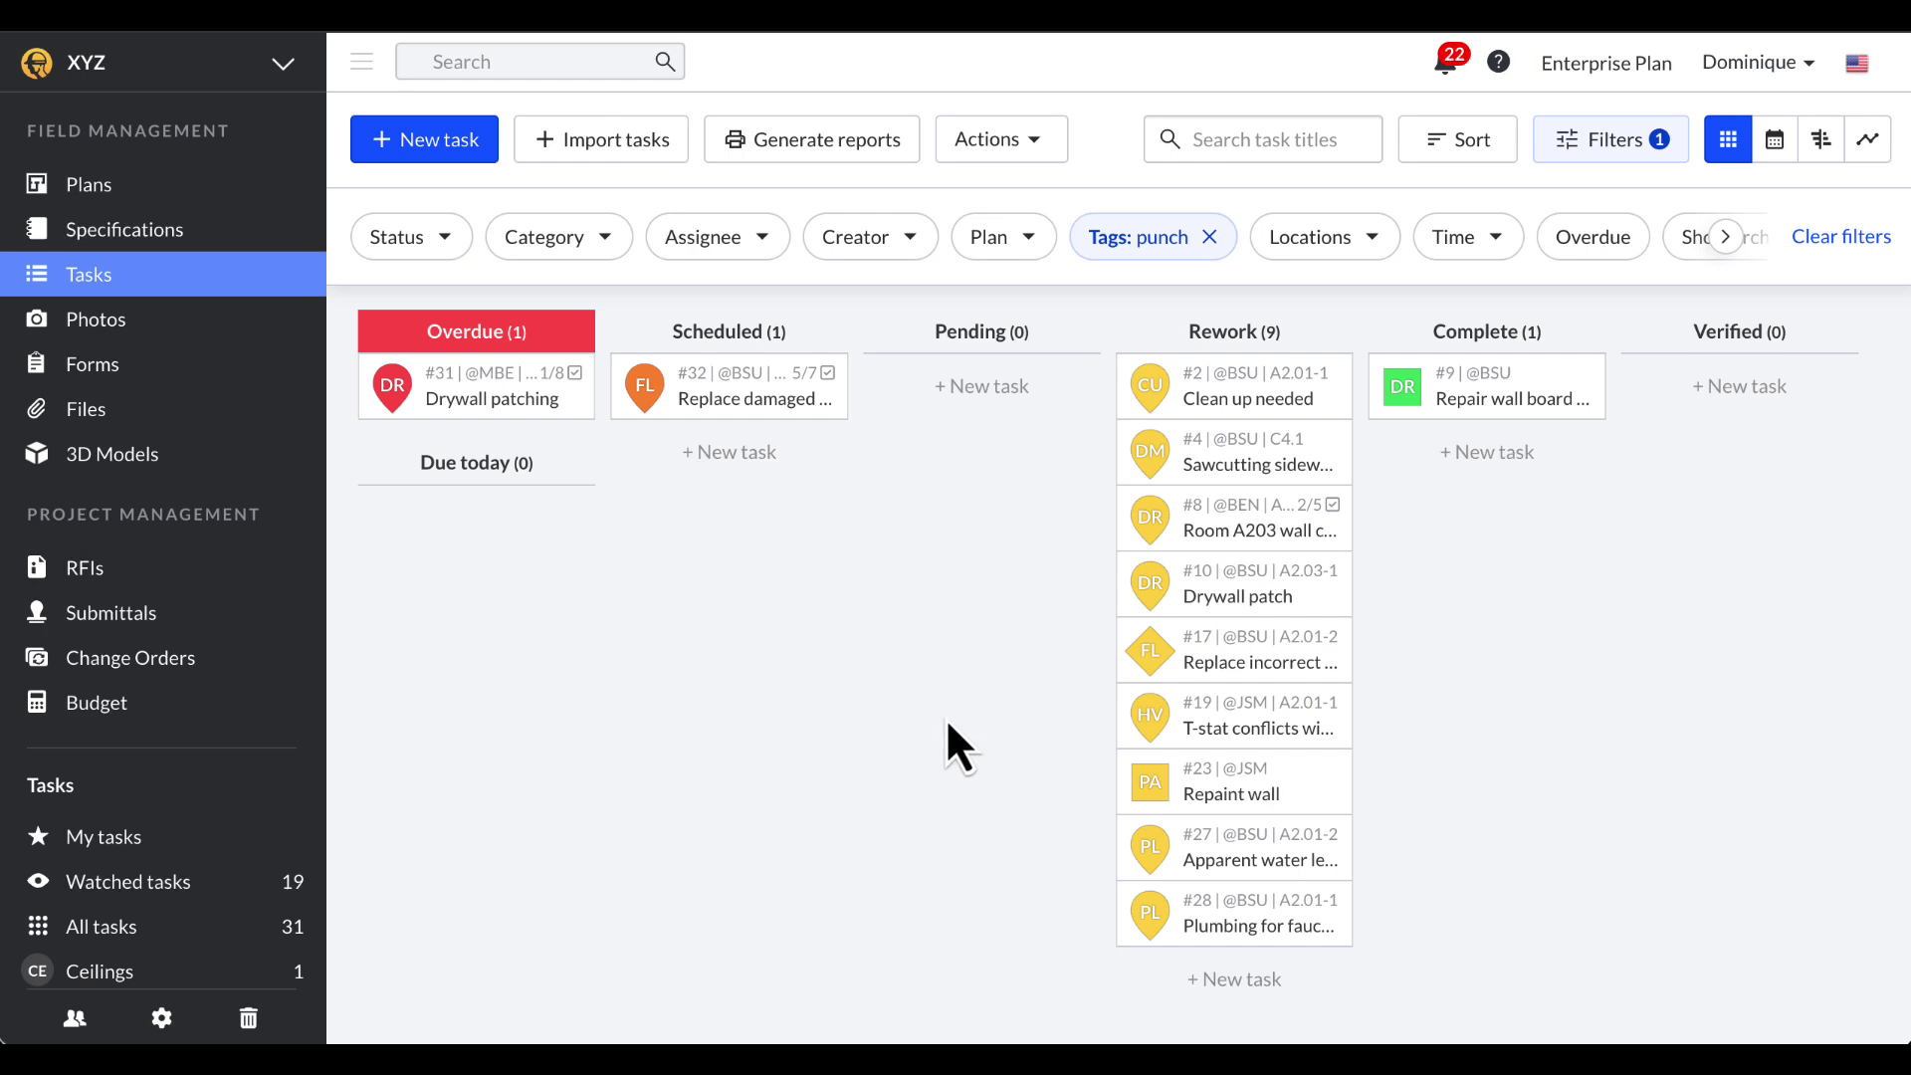
pyautogui.click(484, 396)
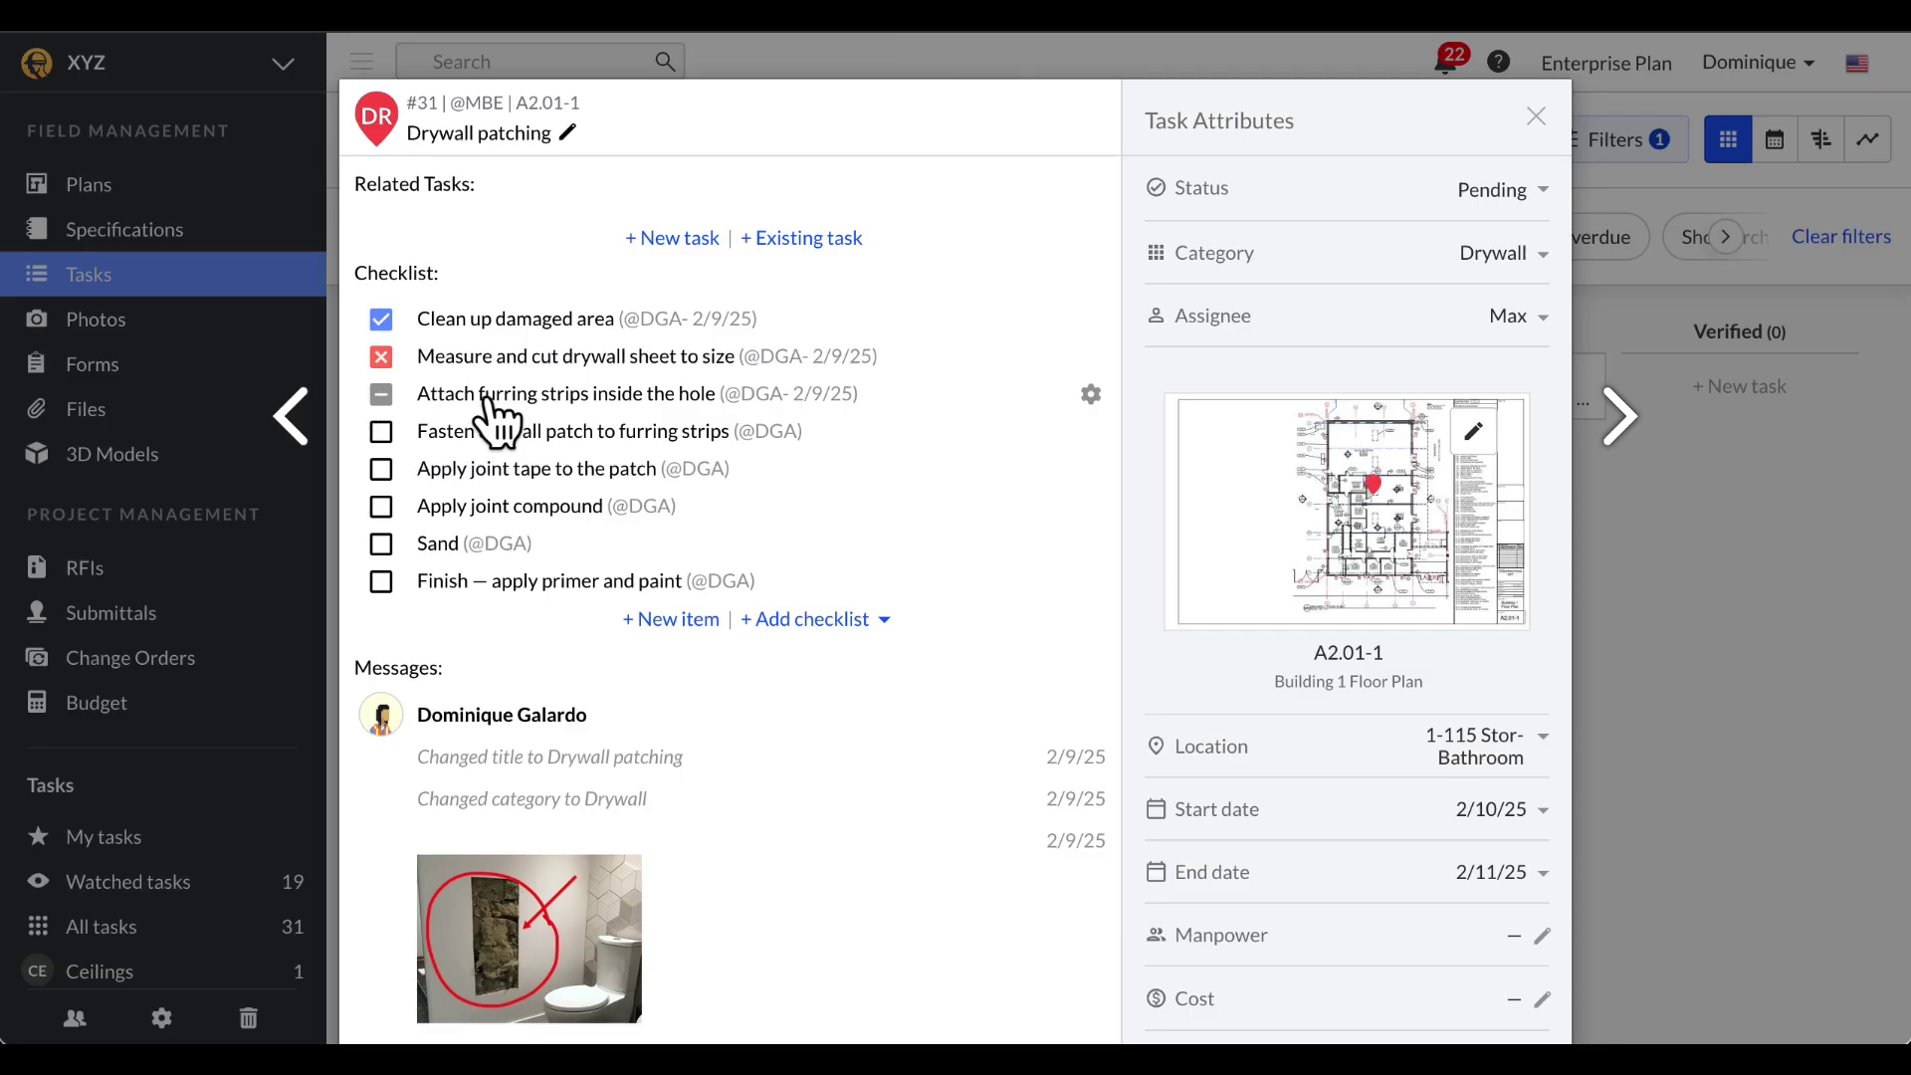
pyautogui.scroll(-1, 610, 439)
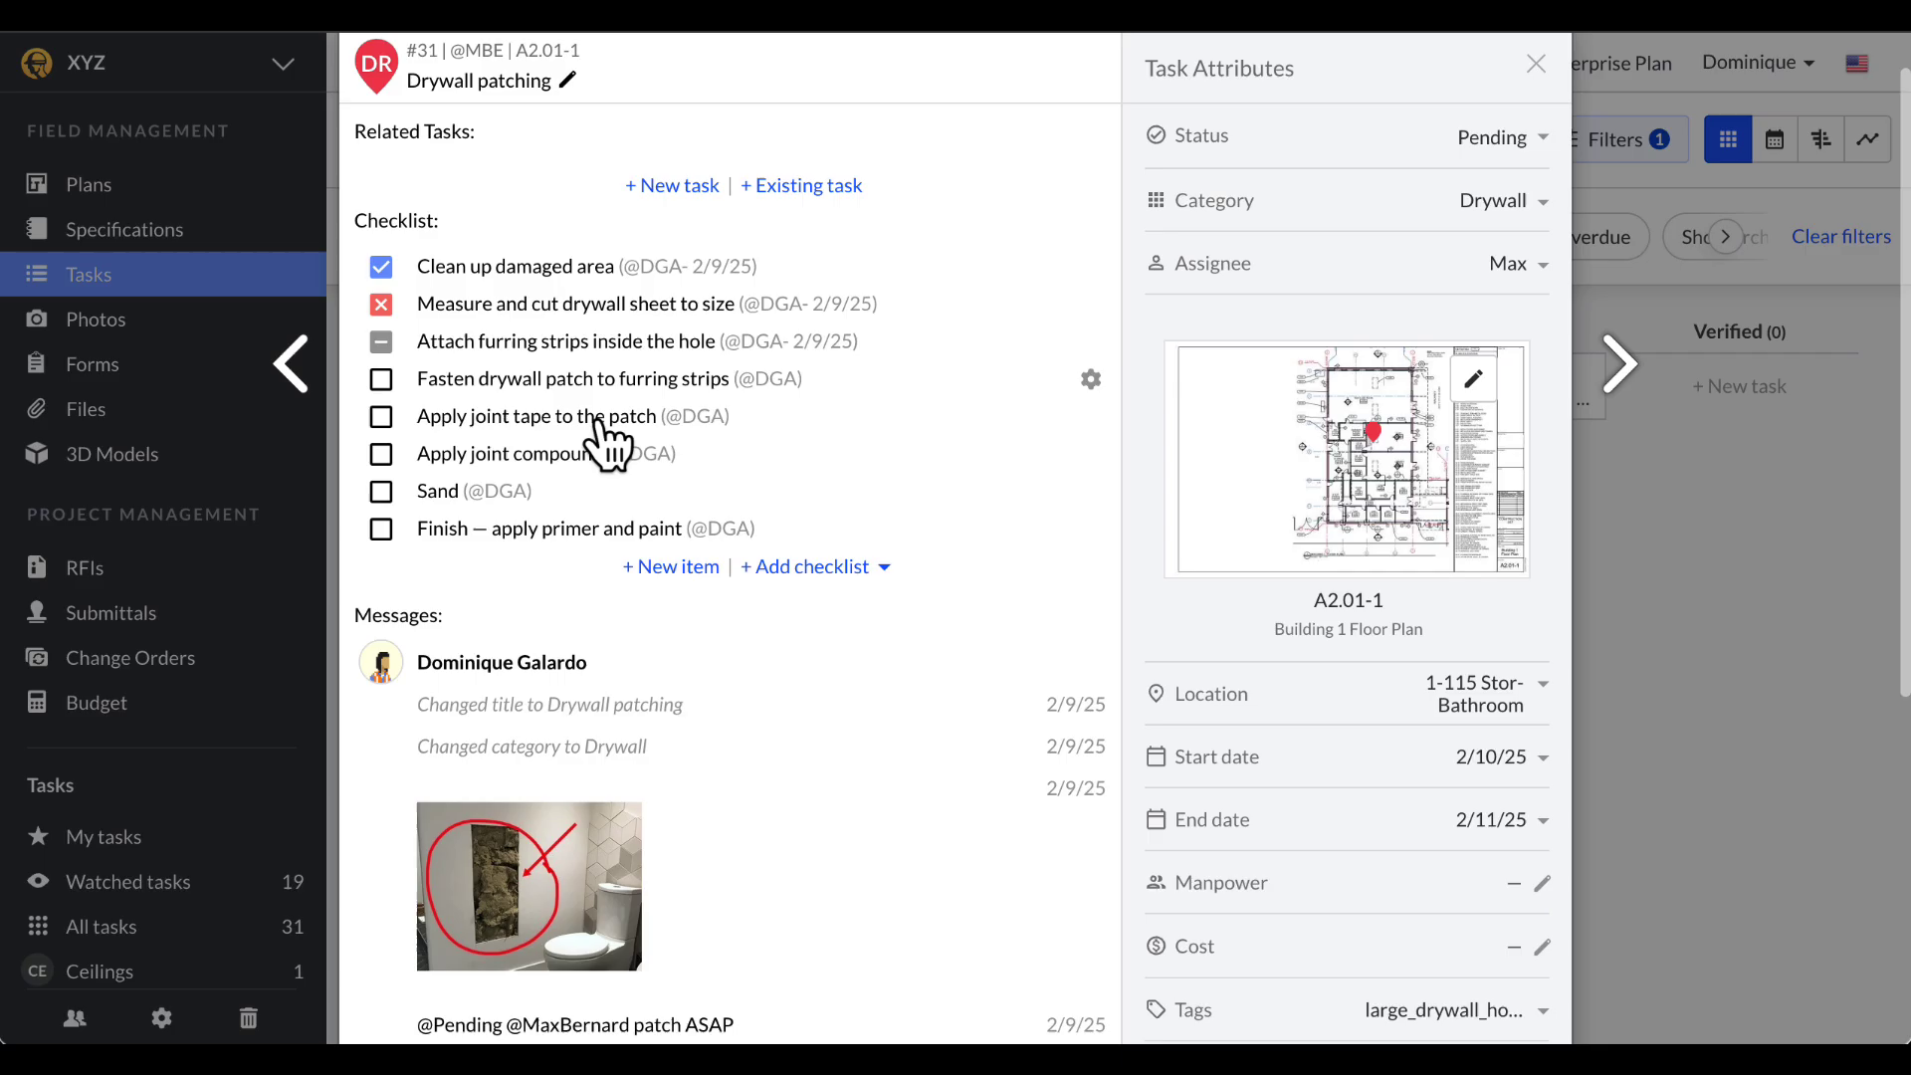